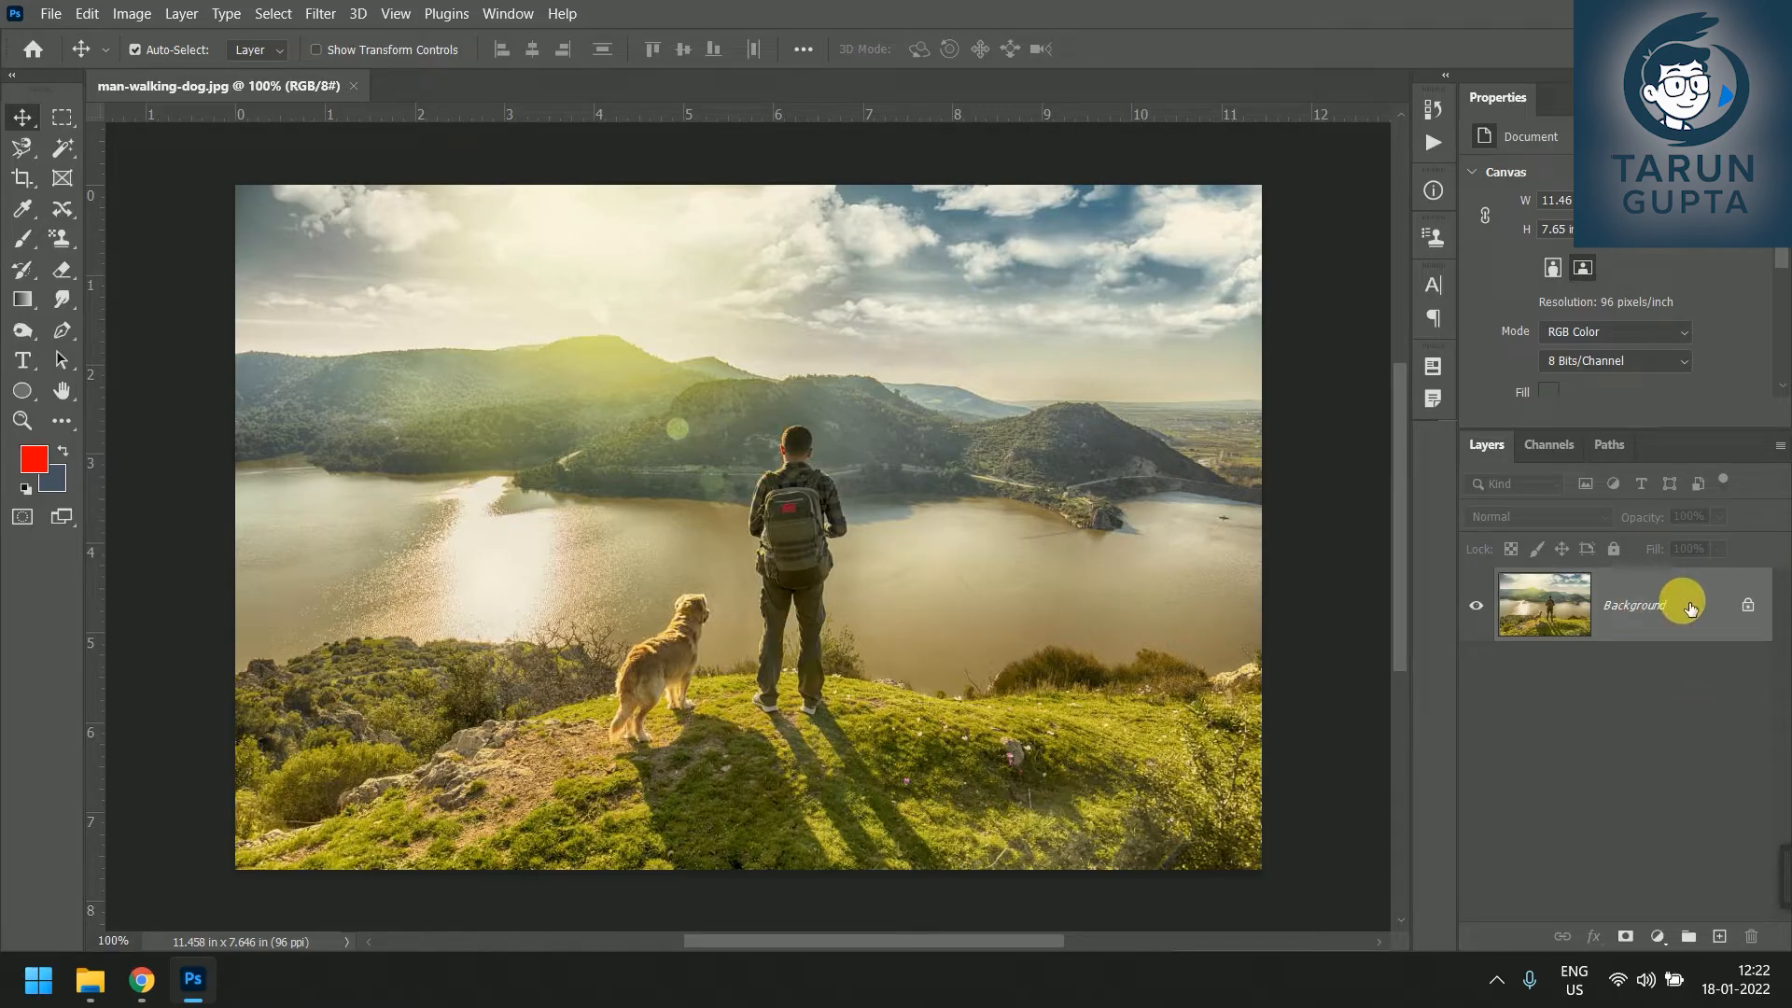
Duplicate the Background layer and undo the extra copies so only one duplicate sits above it.
key("j")
key("ctrl+j")
key("ctrl+j")
key("ctrl+j")
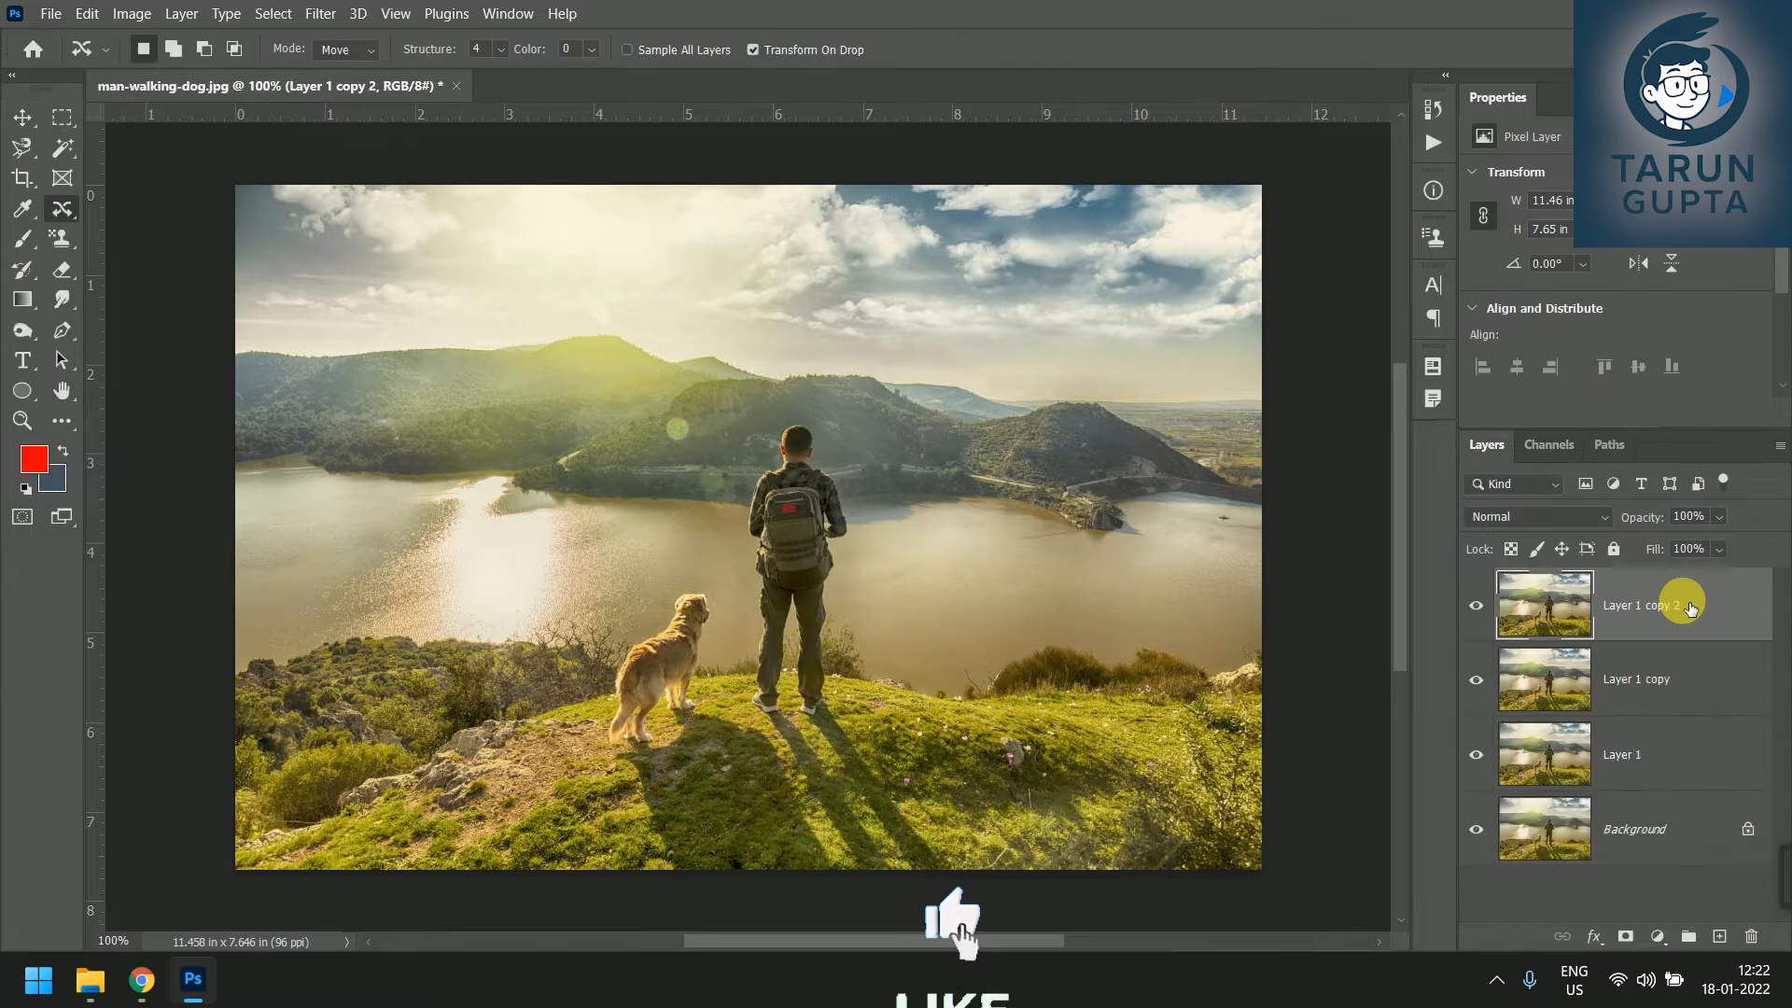
key("ctrl+z")
key("ctrl+z")
key("v")
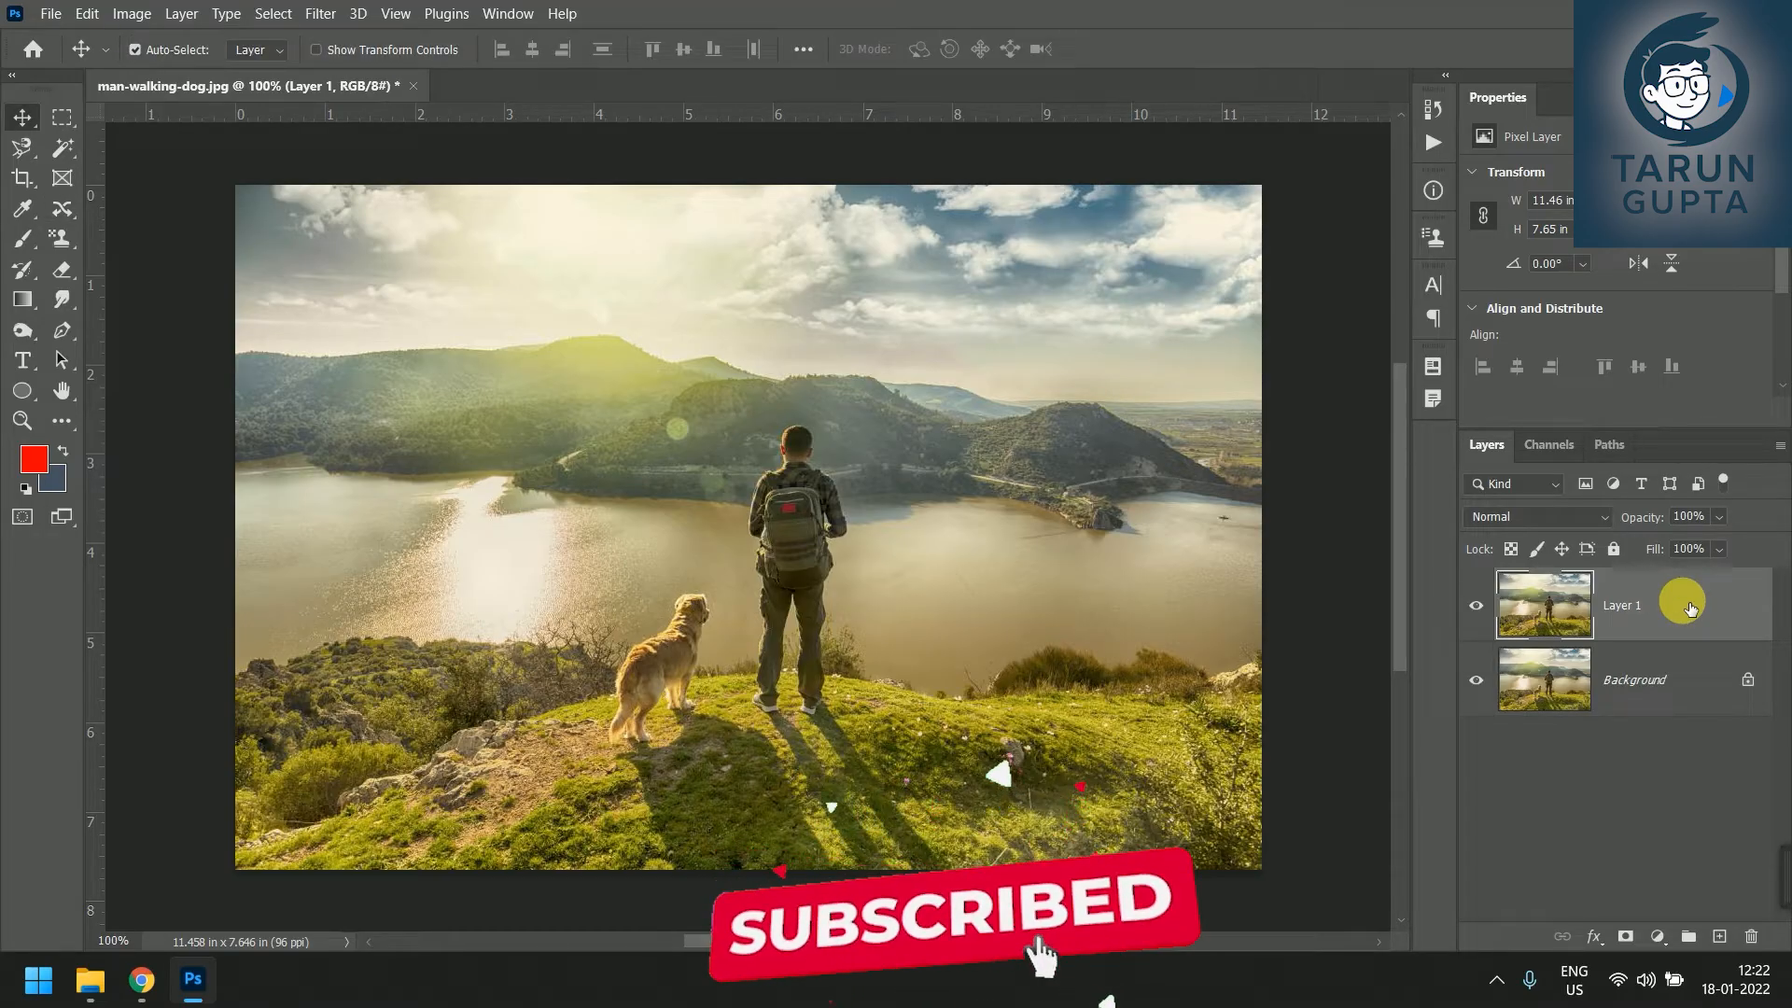
Unlock the Background layer, then hide it and make the duplicate Layer 1 active.
left_click(1747, 679)
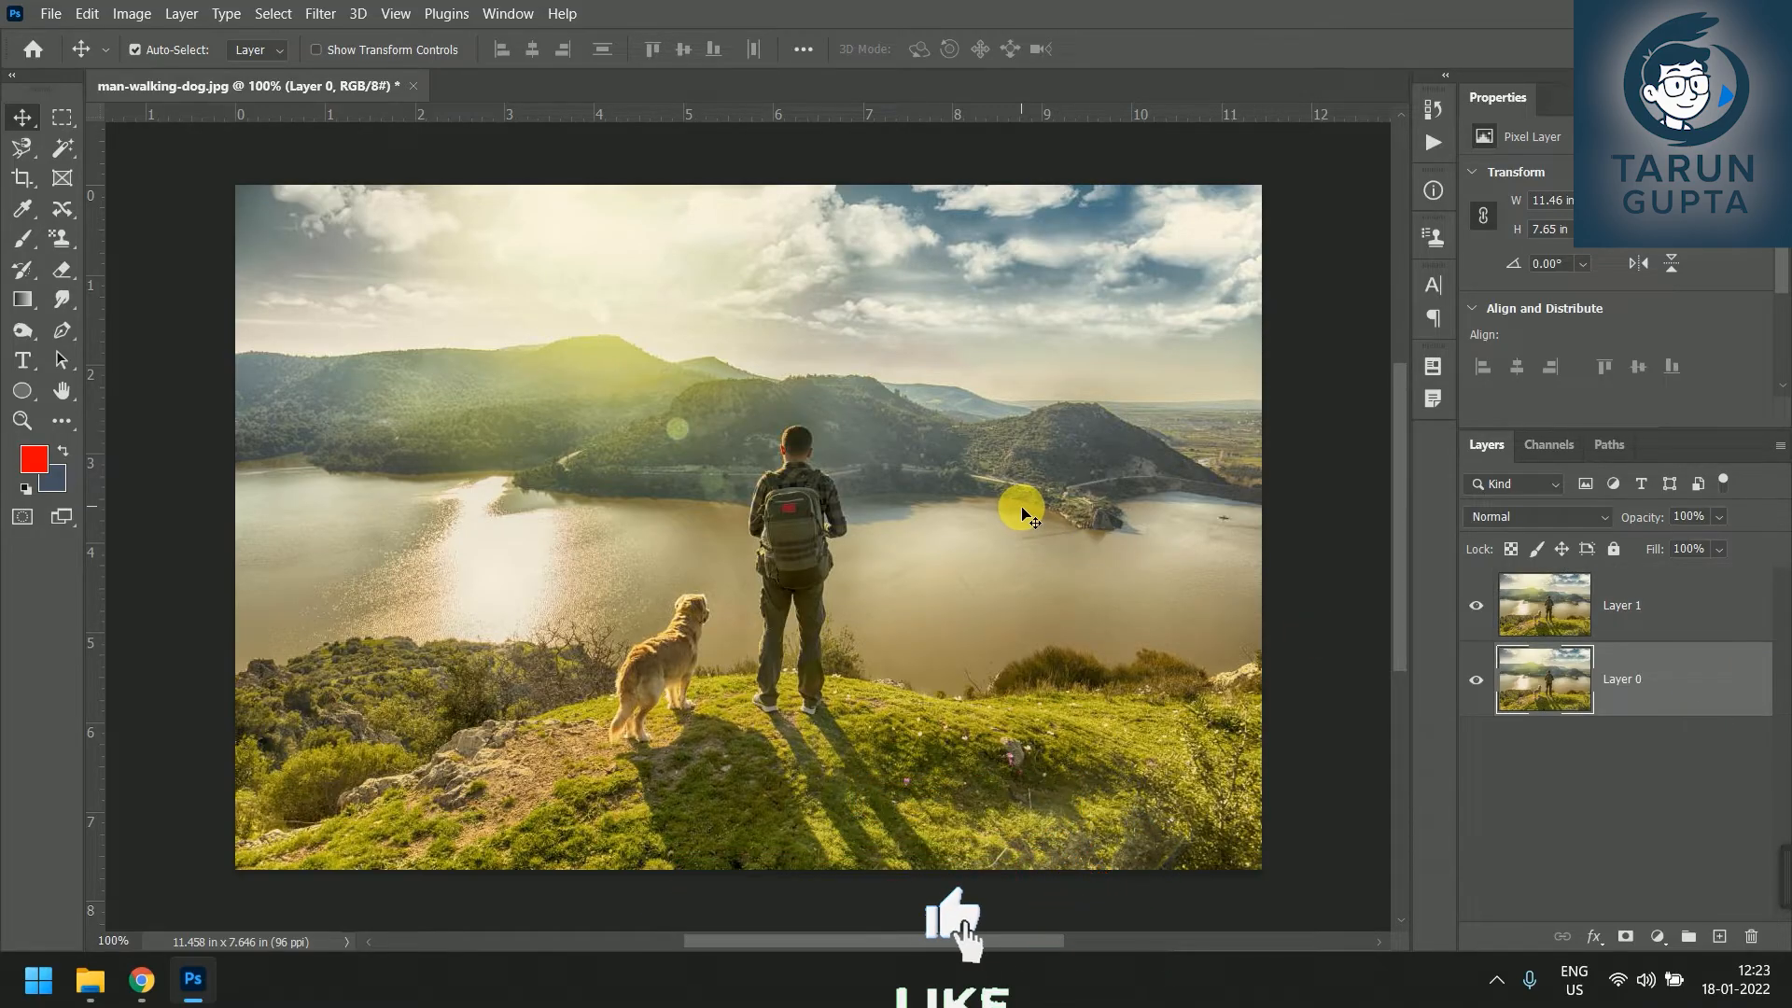
left_click(50, 13)
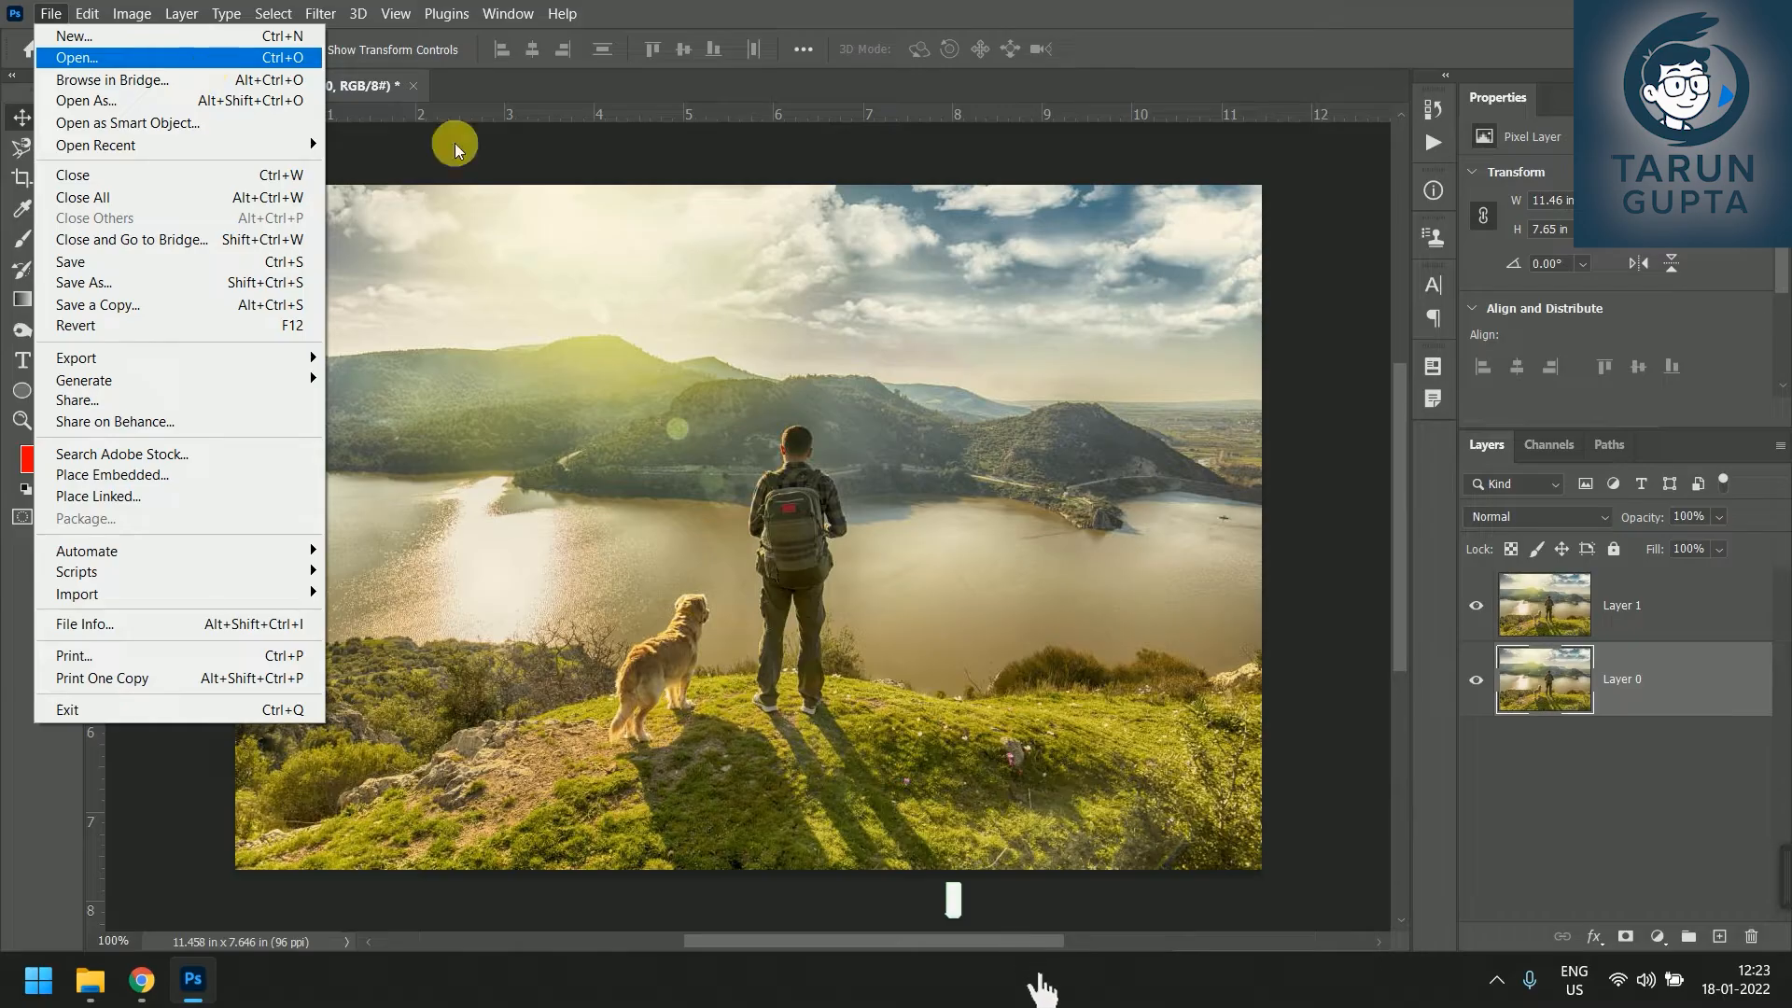
left_click(1495, 987)
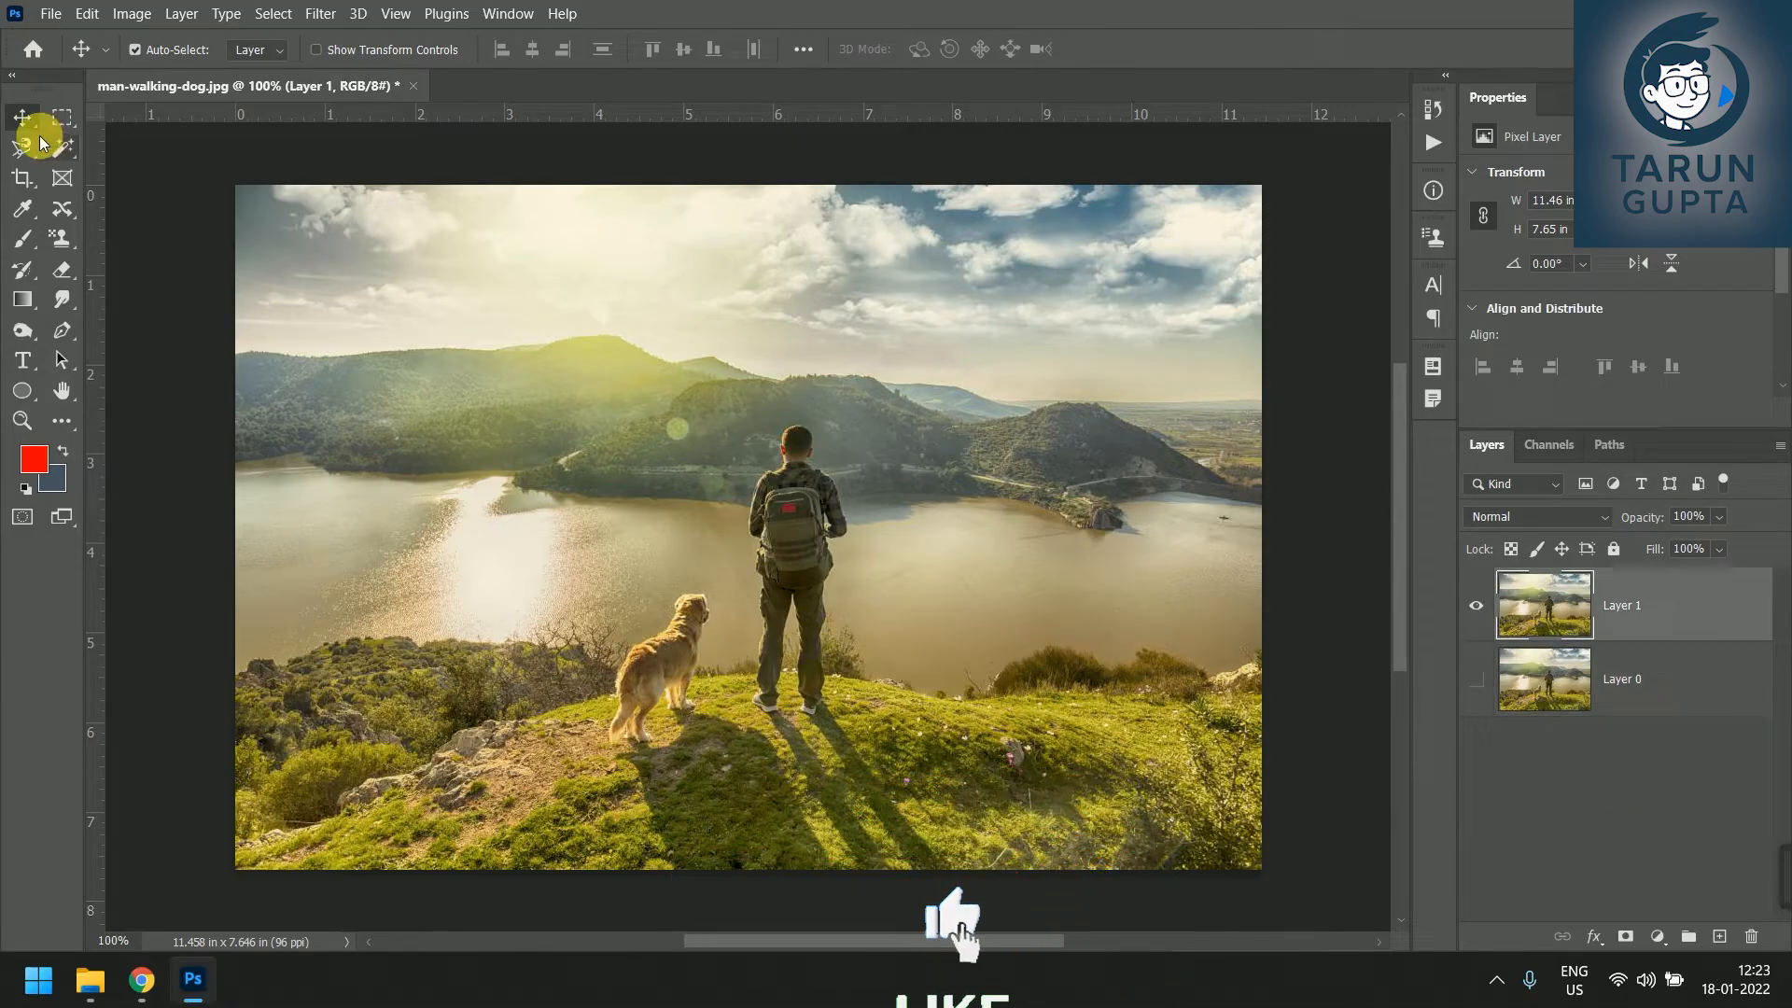
Select the man with the Object Selection tool in Rectangle mode by framing him from head to feet.
left_click(25, 160)
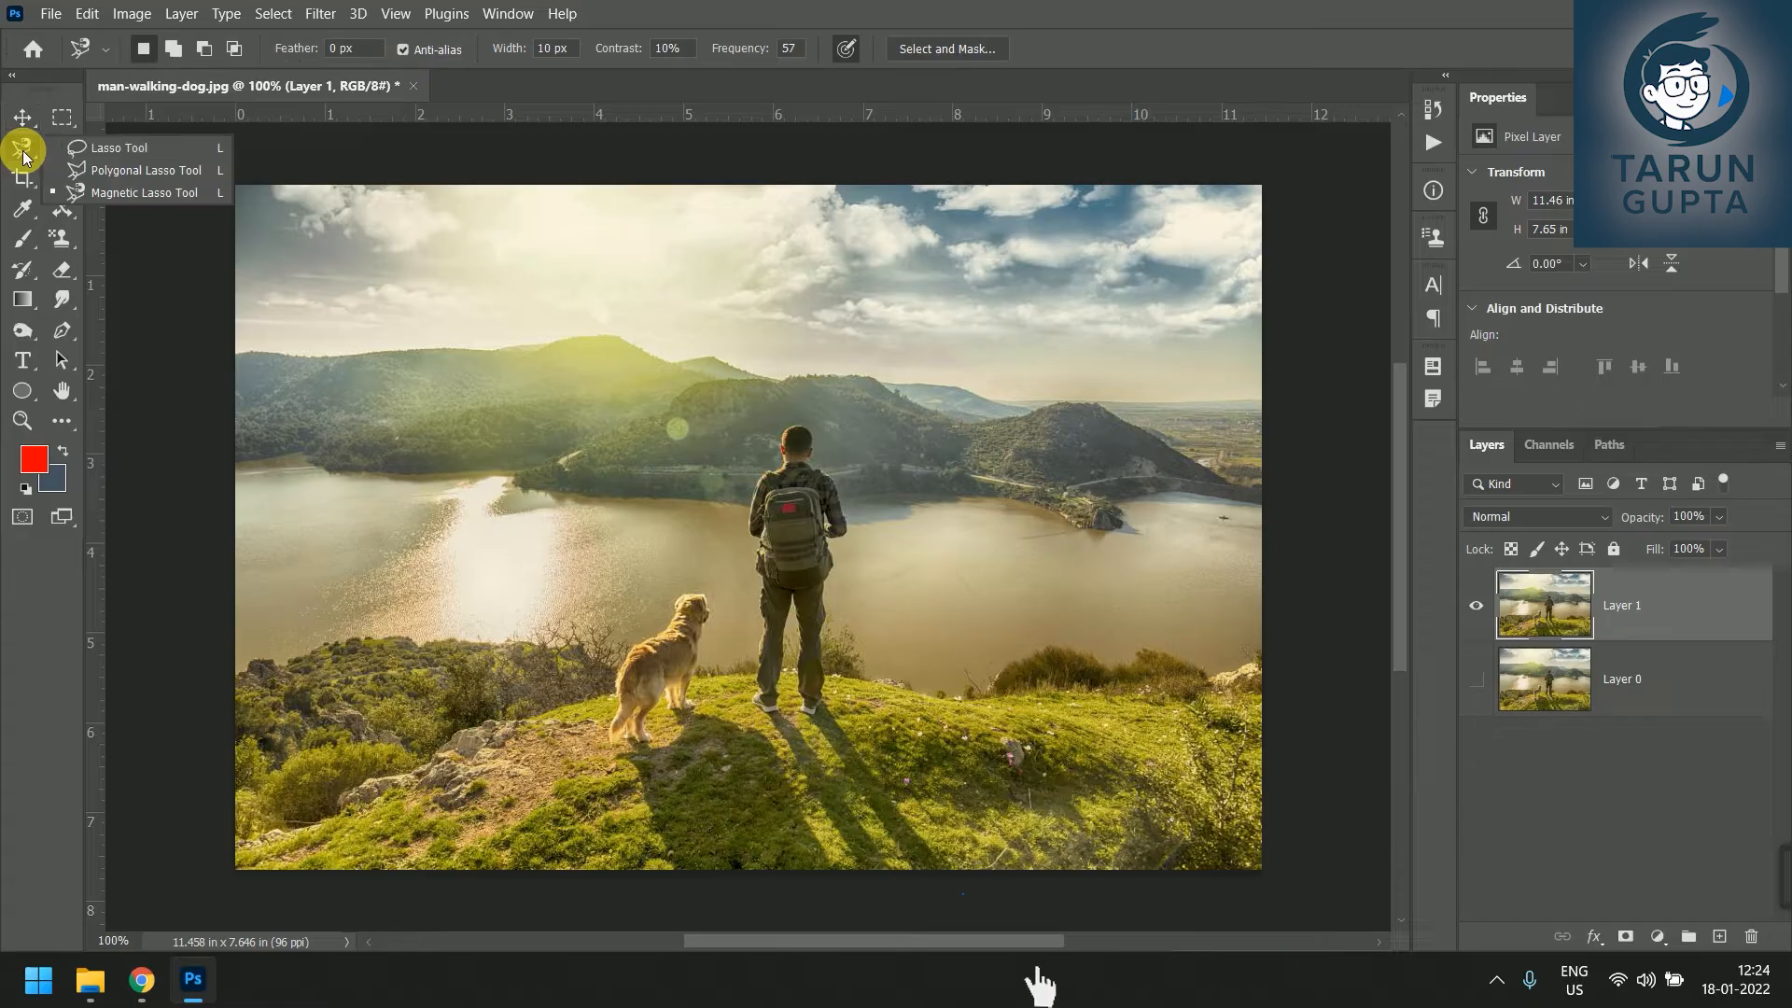
left_click(128, 148)
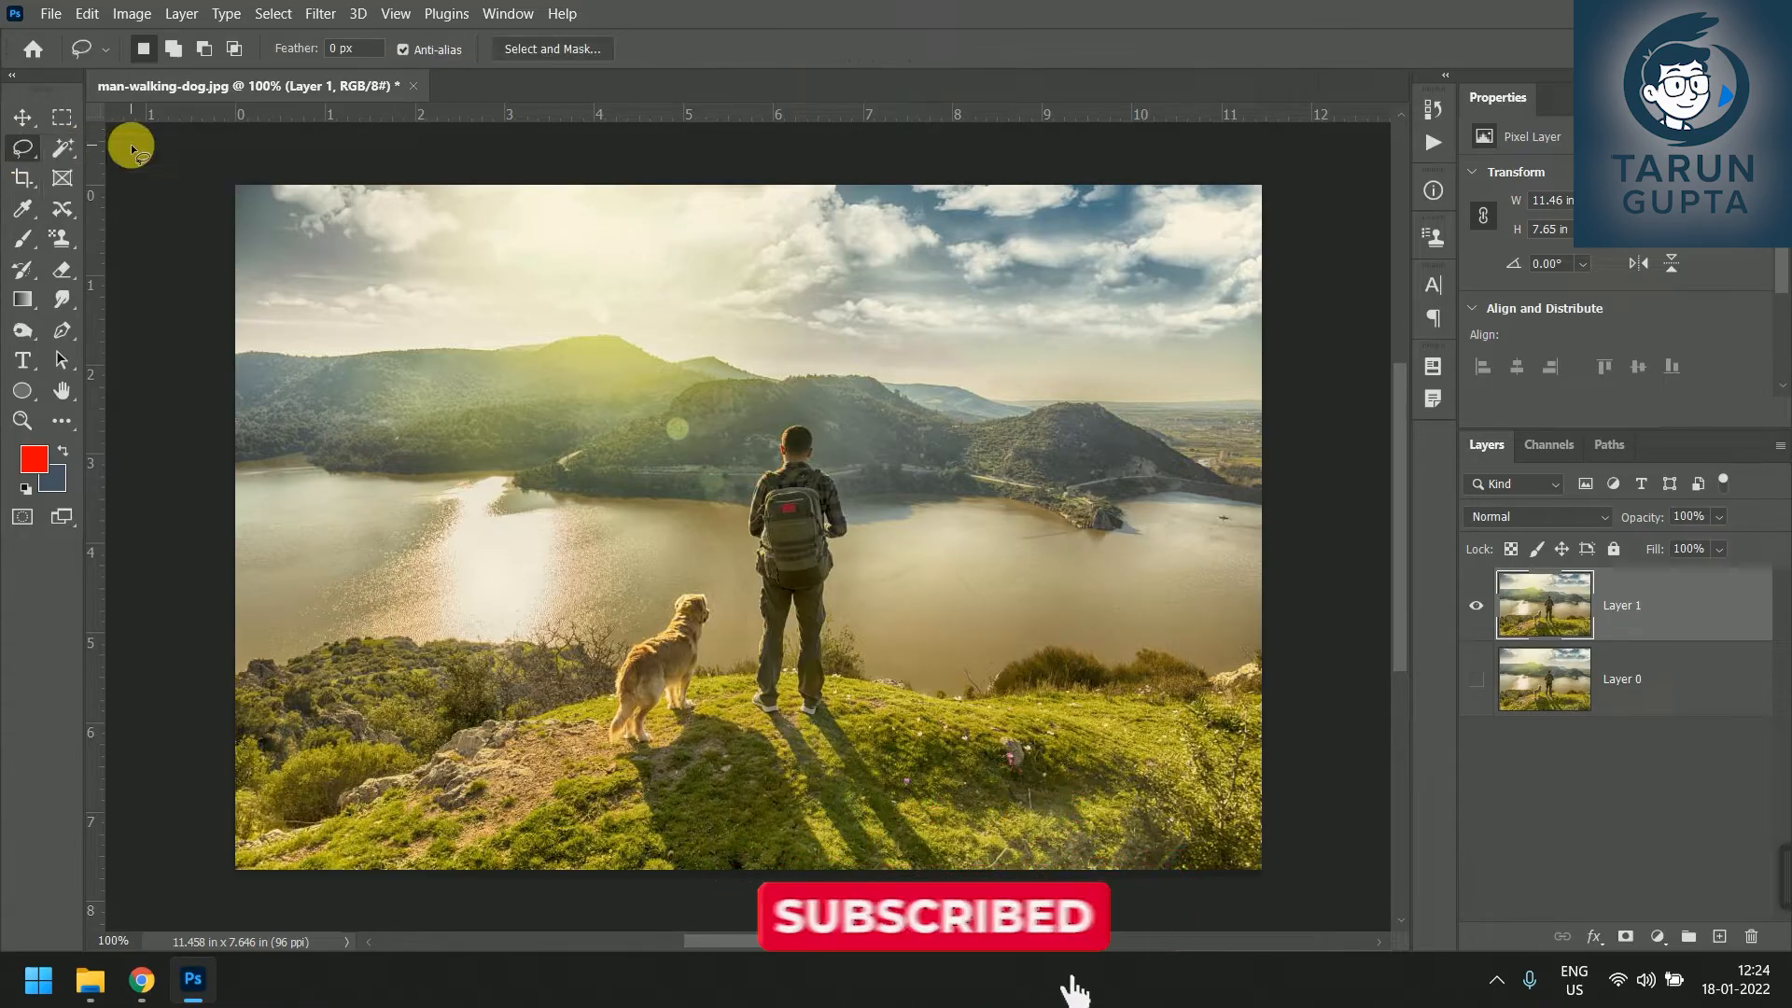
left_click(78, 154)
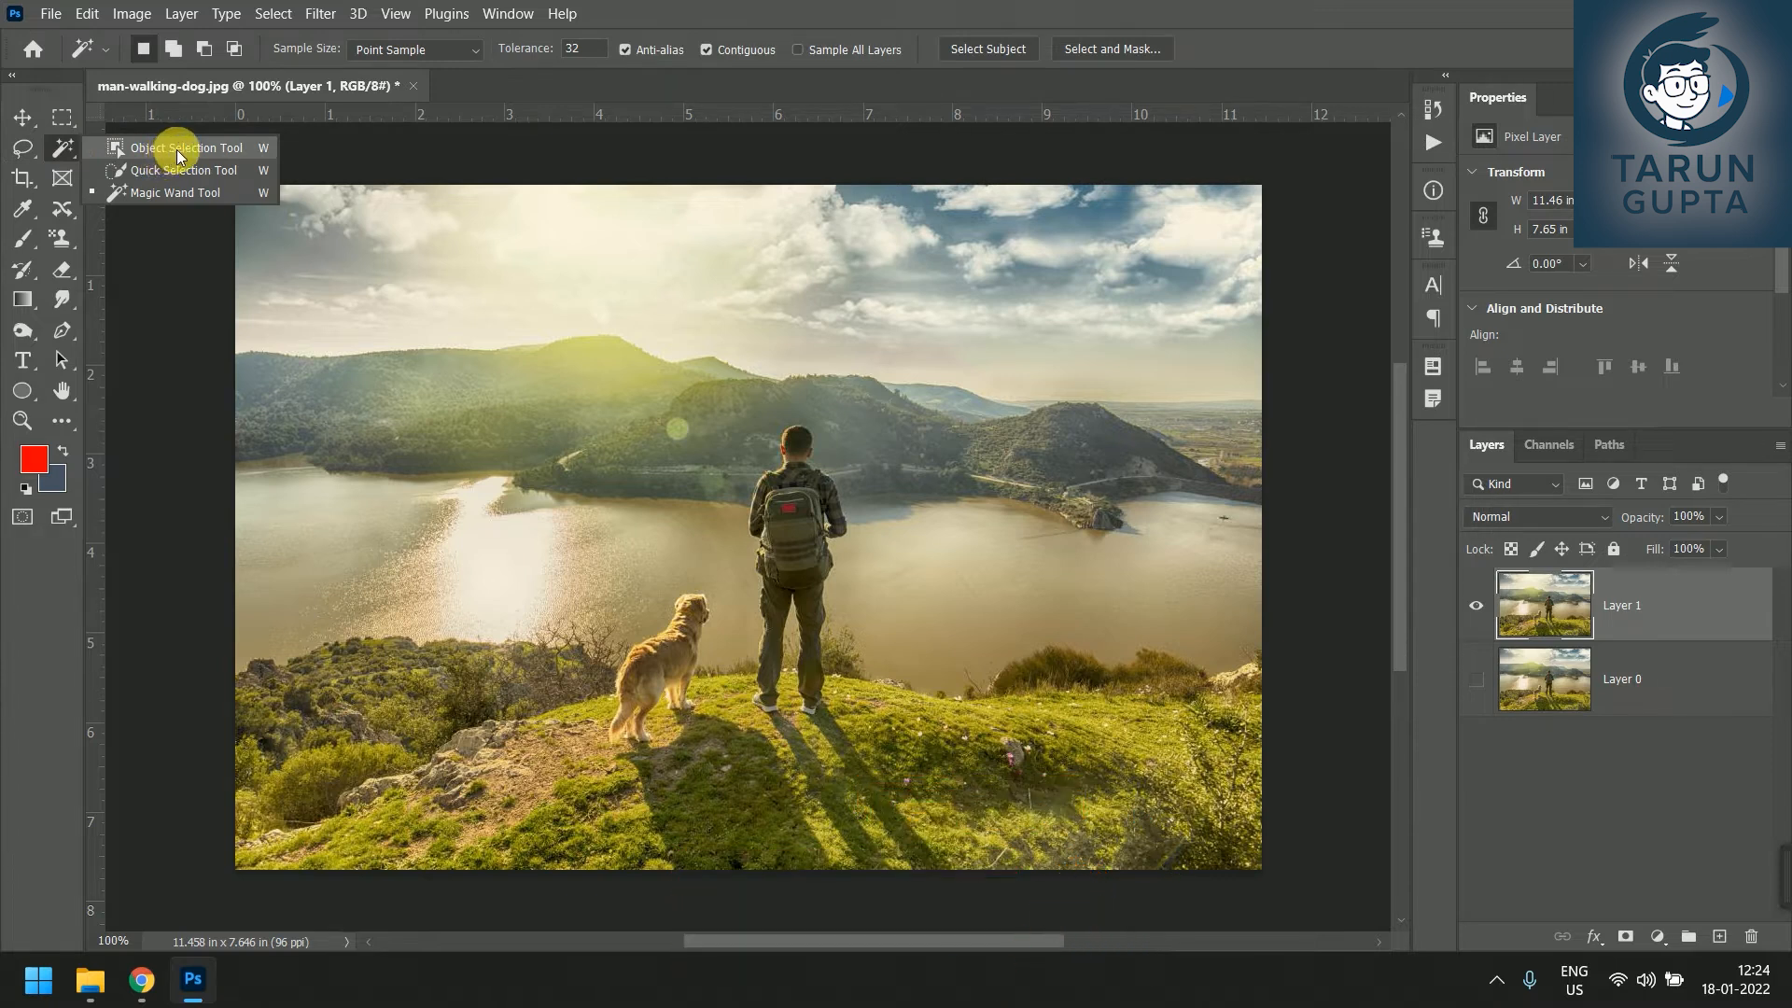
left_click(176, 149)
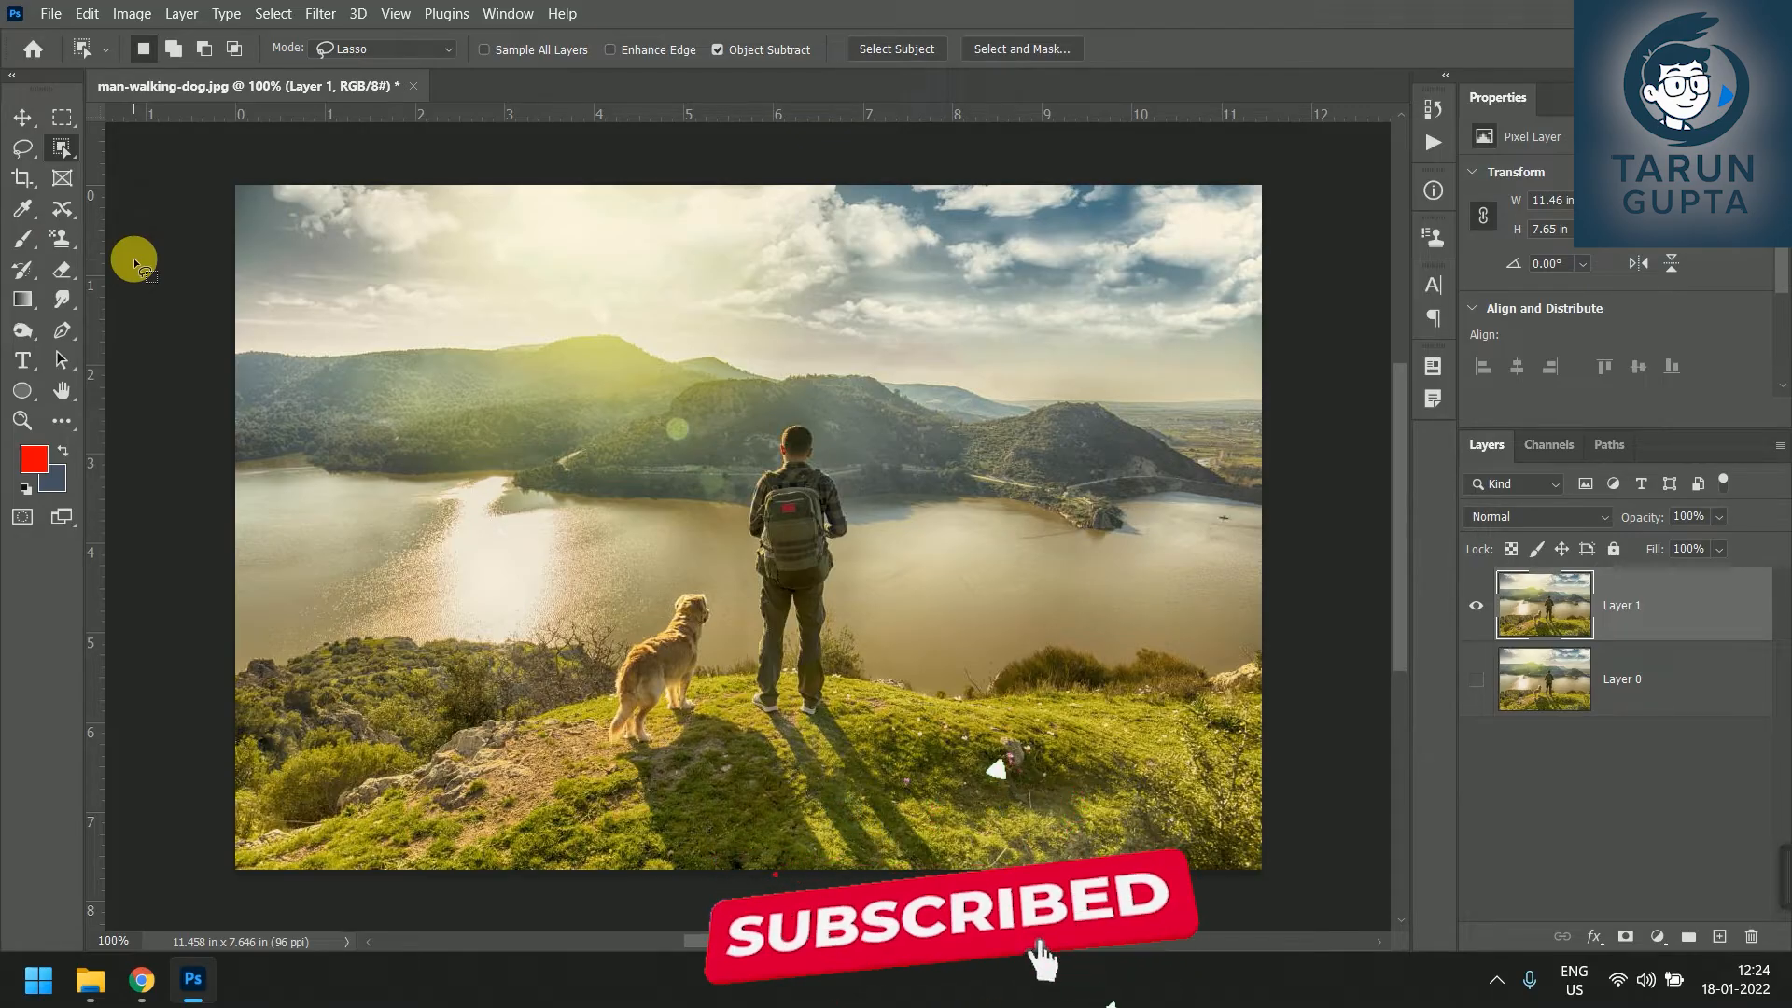
left_click(405, 52)
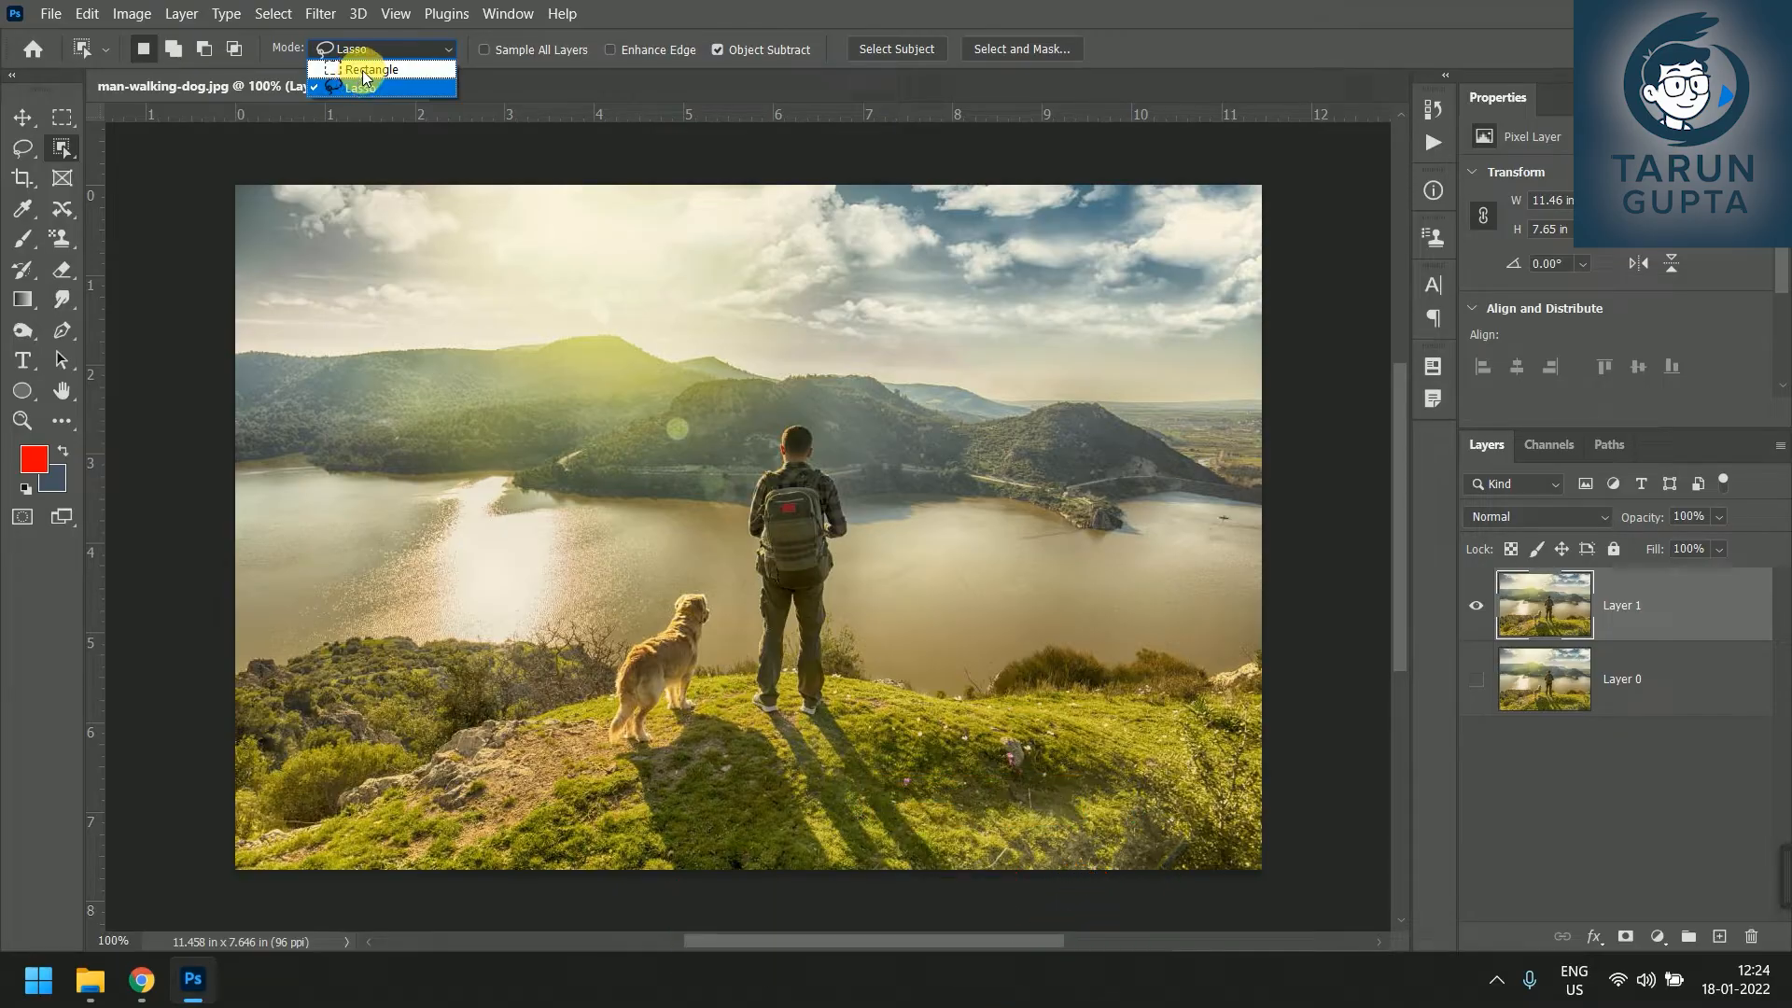
left_click(377, 71)
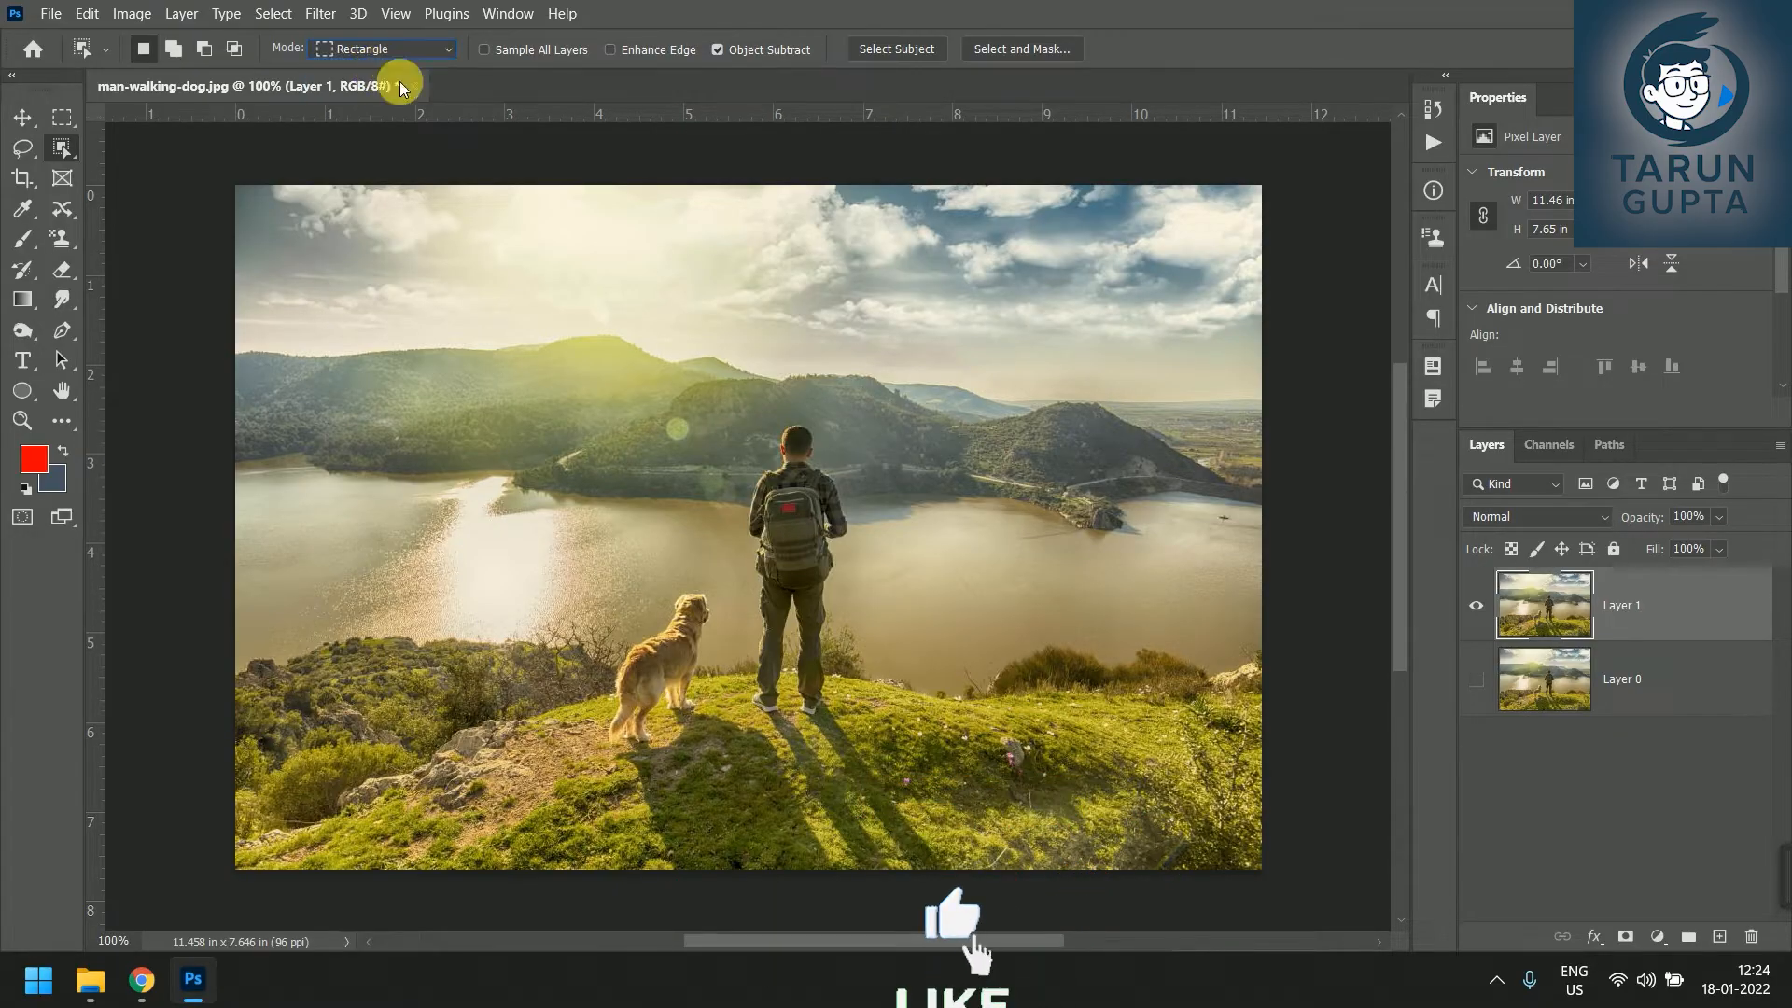
mouse_move(742, 412)
left_mouse_down()
mouse_move(742, 446)
mouse_move(994, 750)
left_mouse_up()
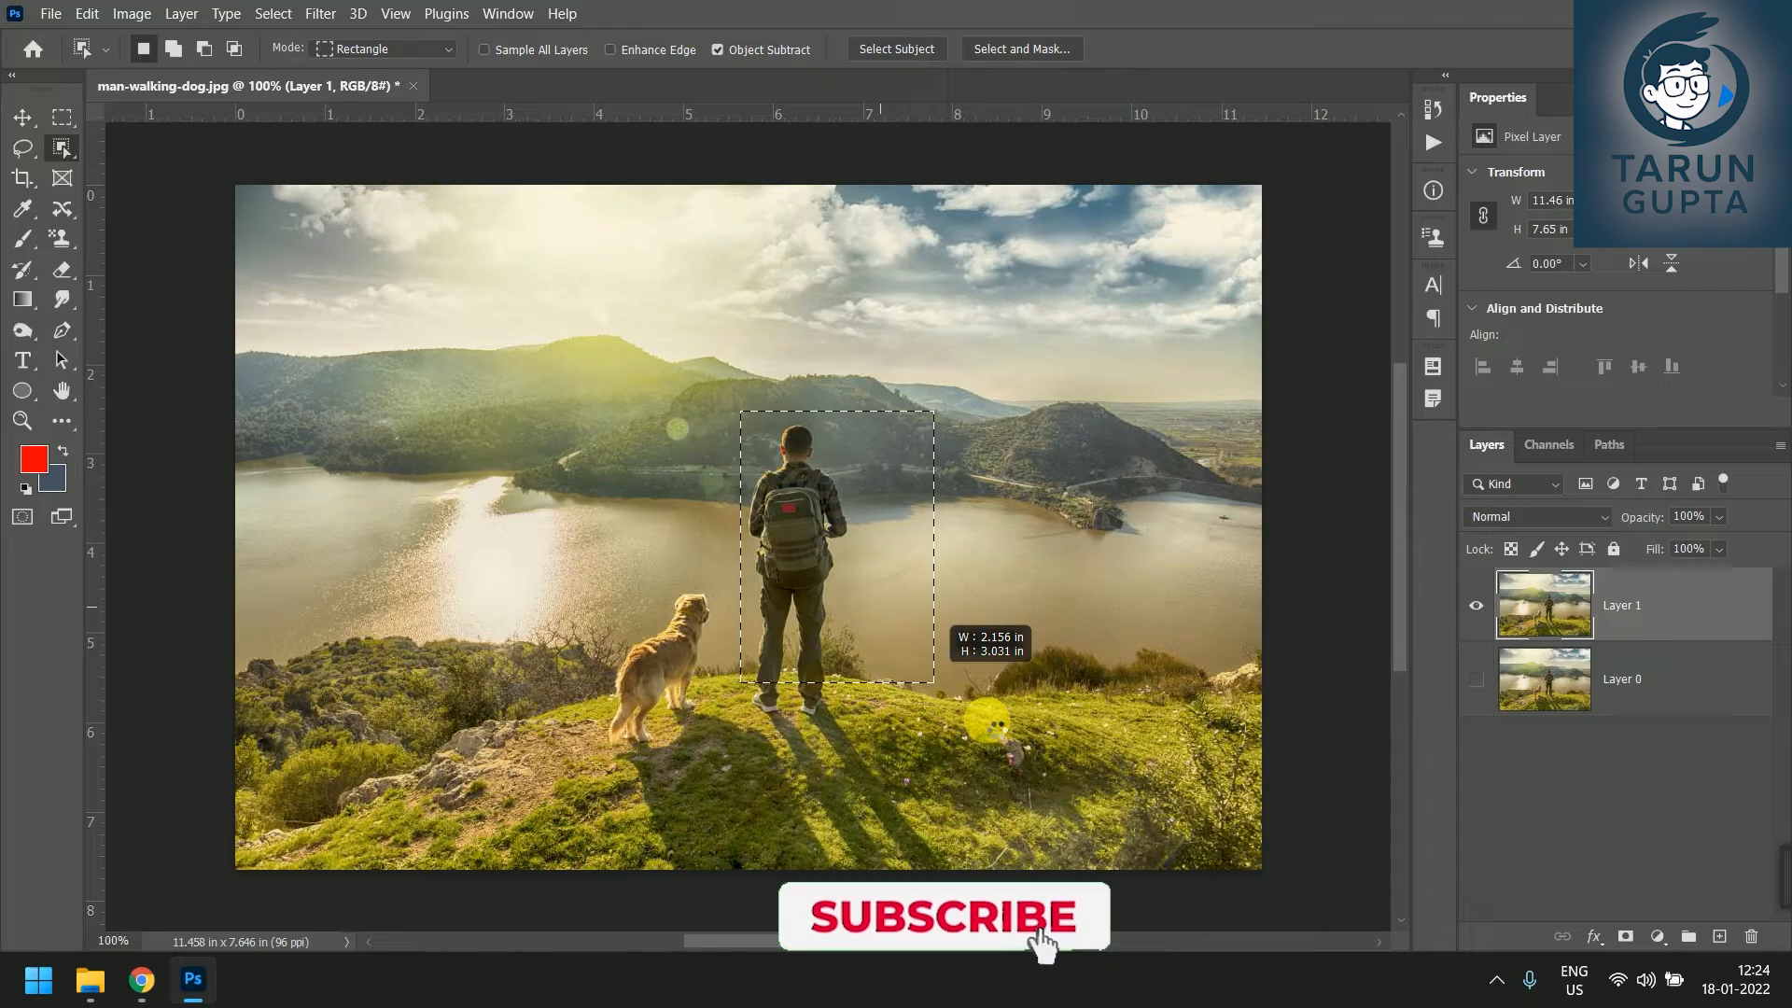
left_click_drag(990, 723, 987, 720)
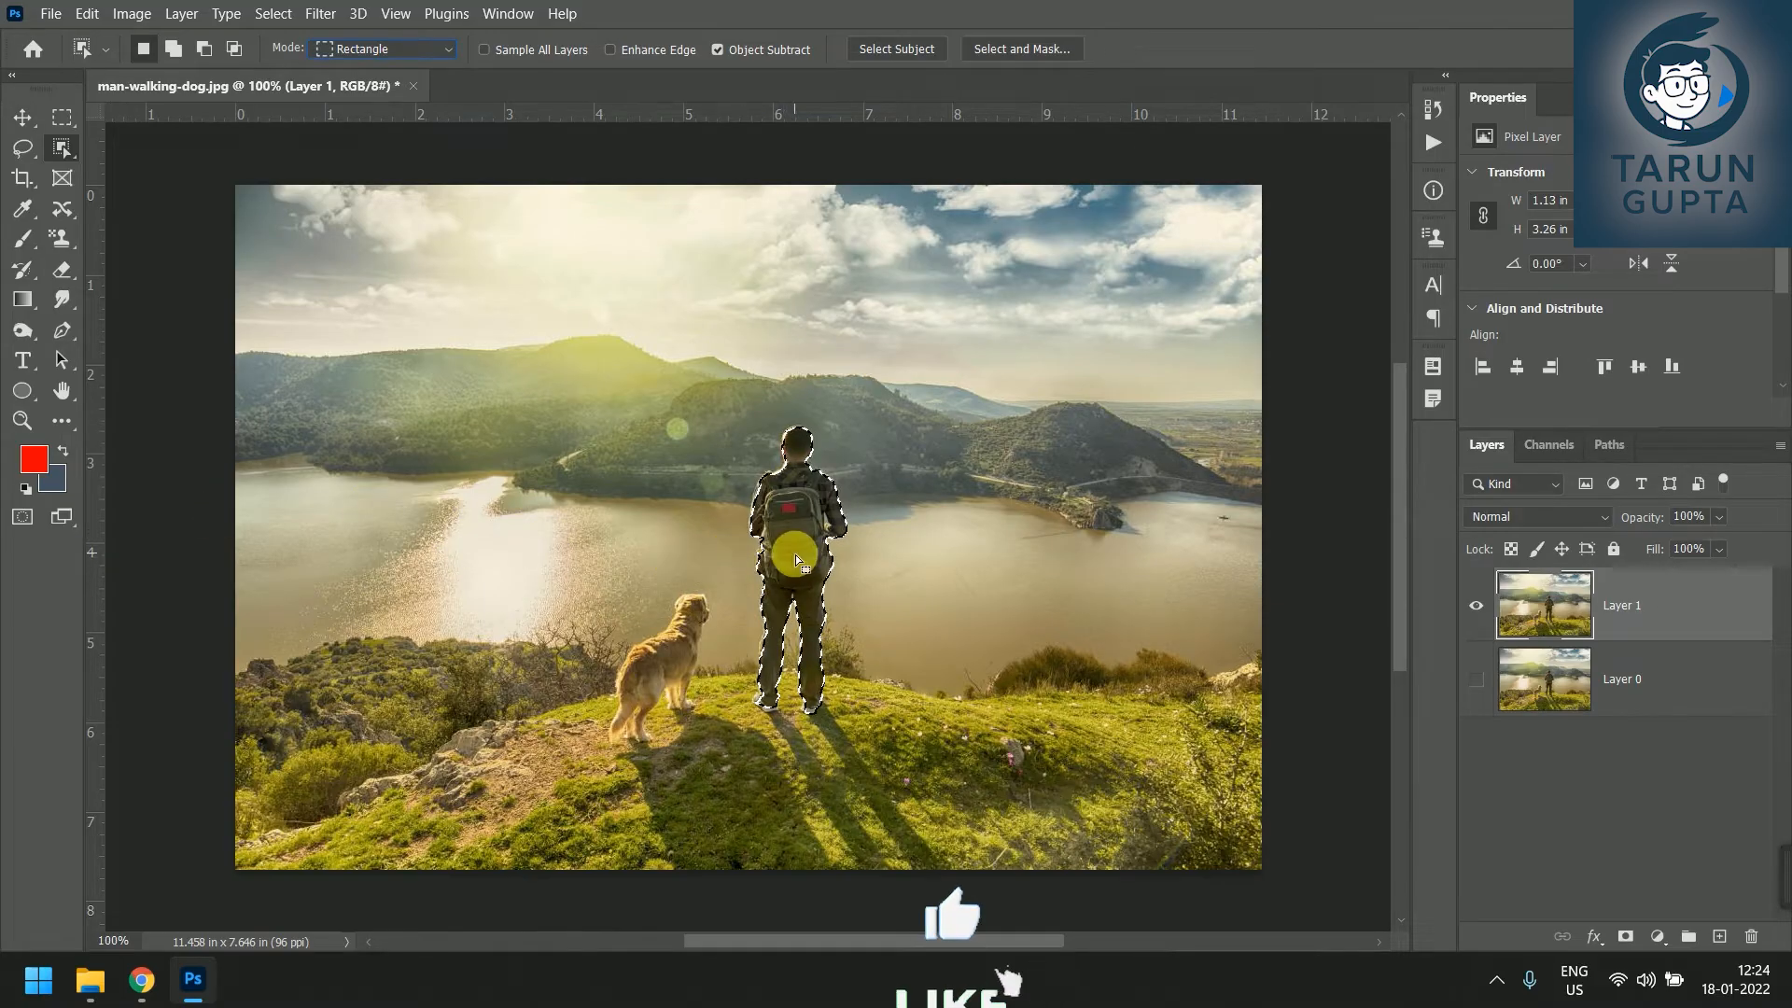
Clear the selection and reselect the man by picking him directly with the Object Selection tool.
key("ctrl+d")
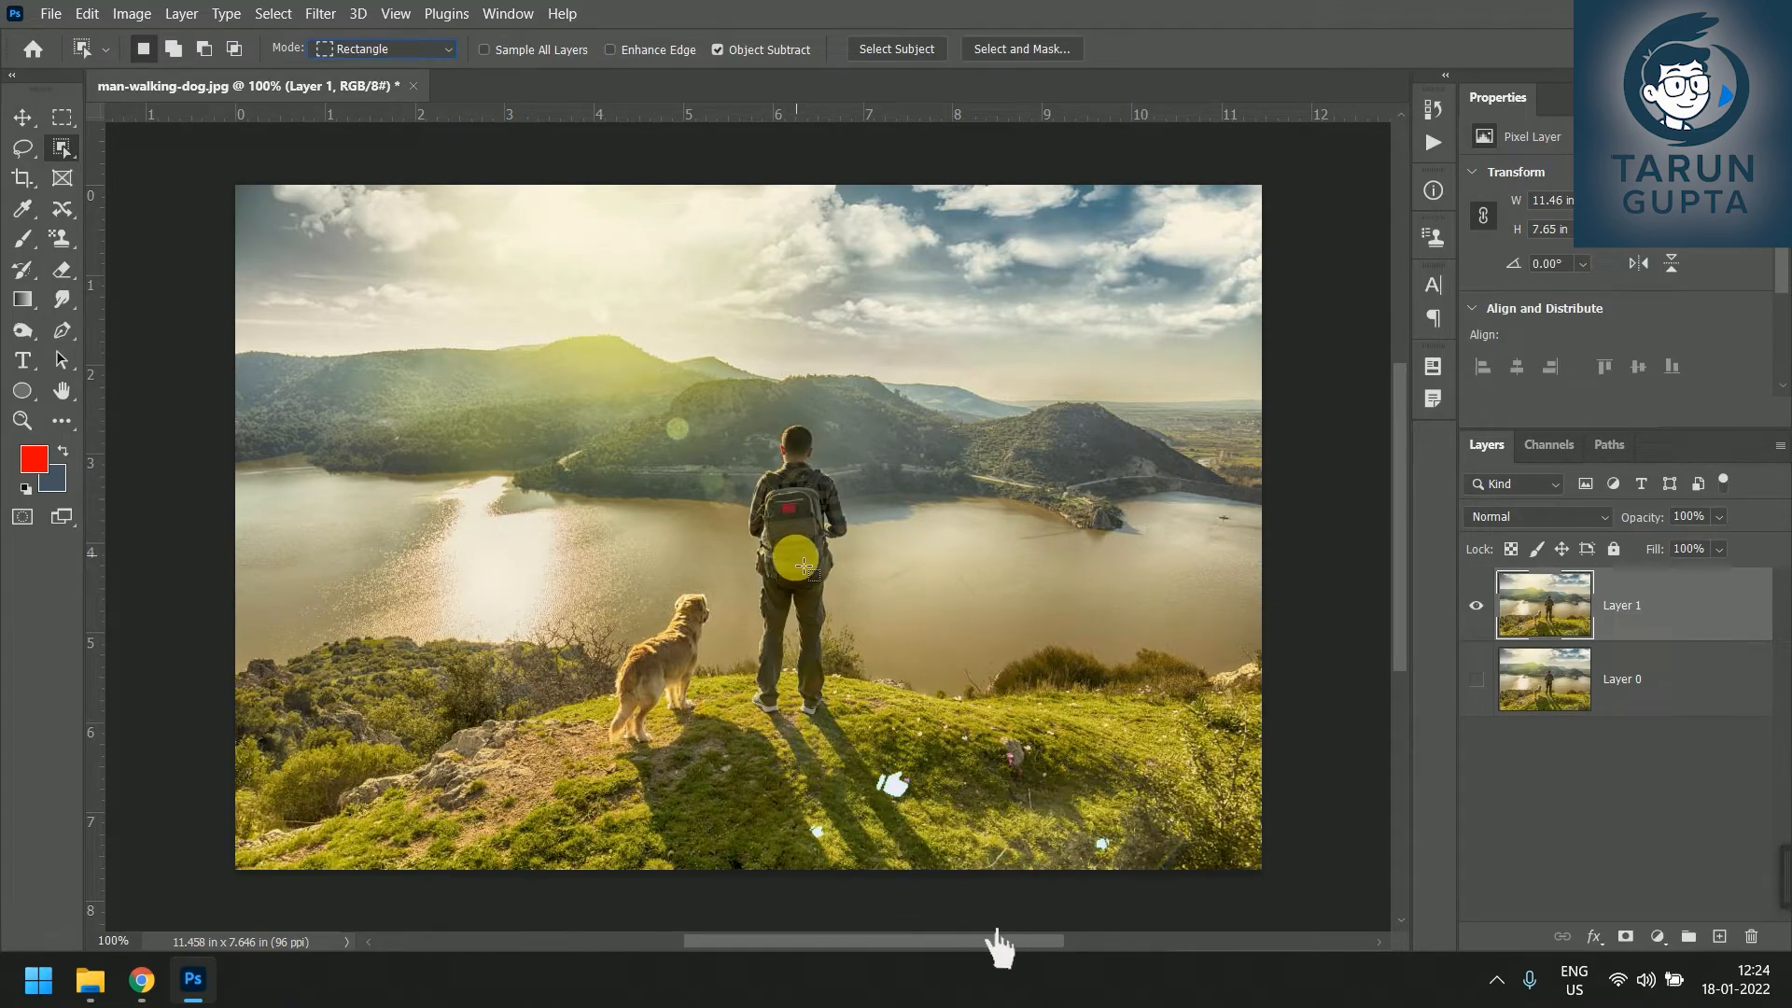
left_click(804, 565)
scroll(795, 513, "up", 3)
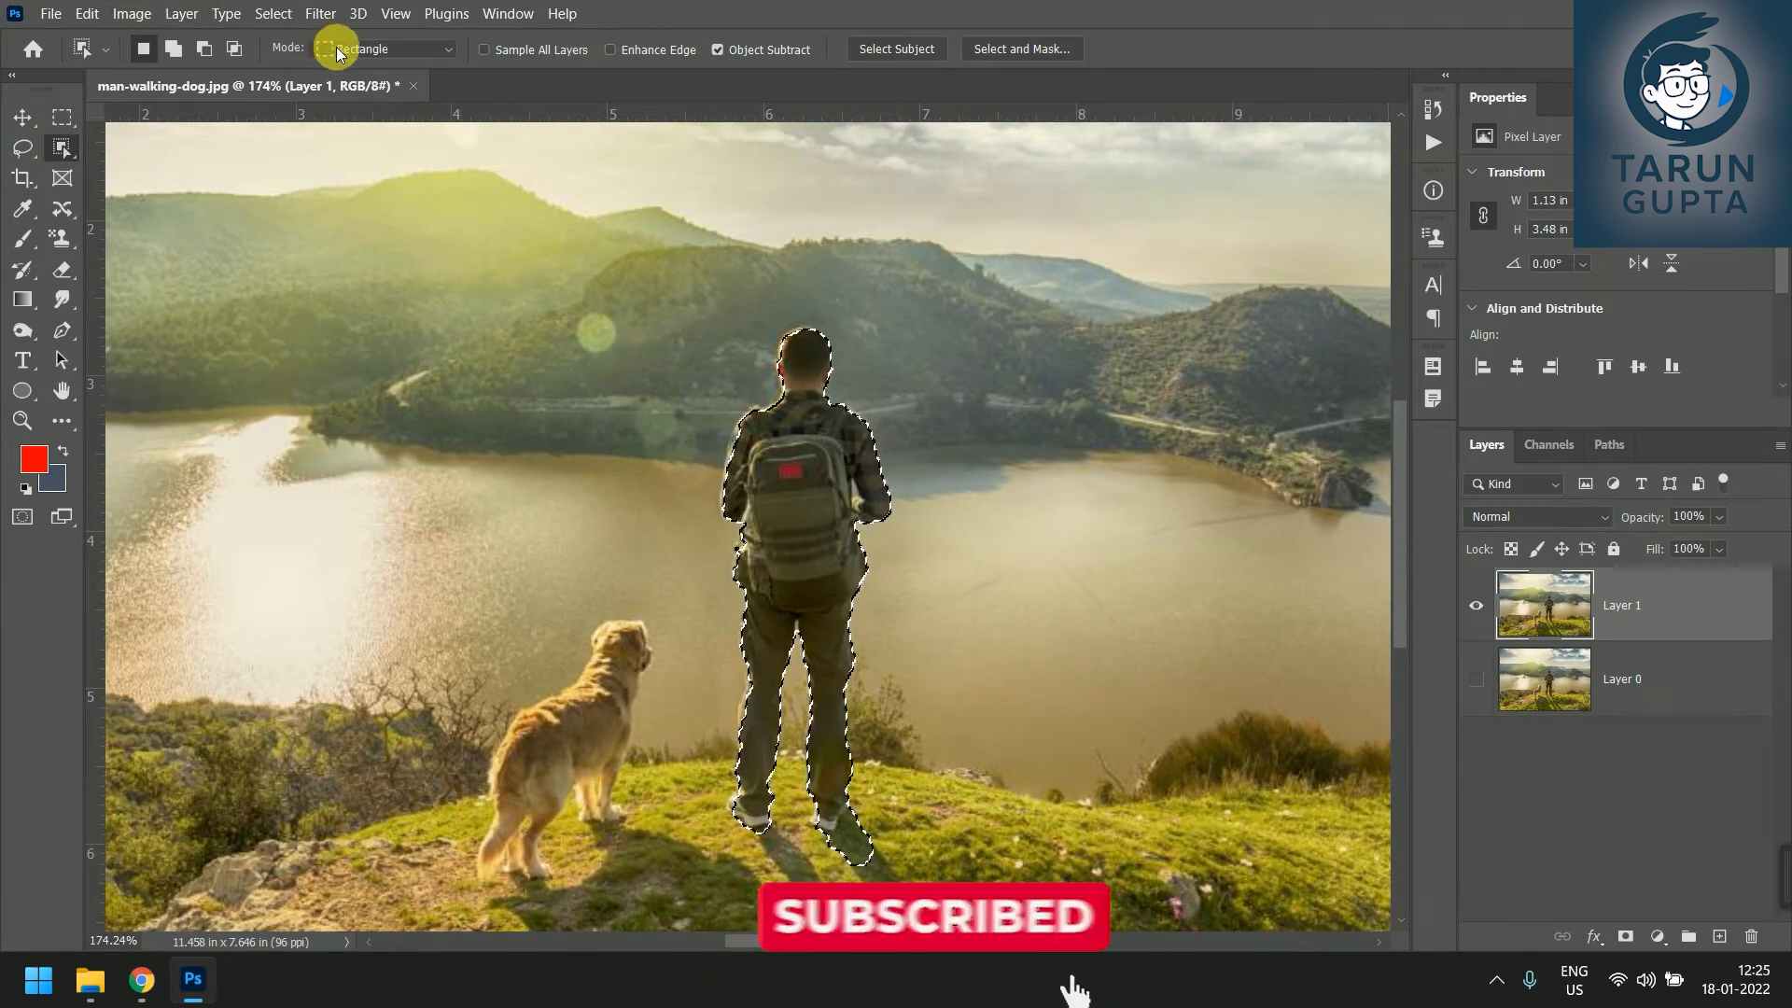
Select the dog by drawing a loose outline around it with the Object Selection tool in Lasso mode.
left_click(370, 50)
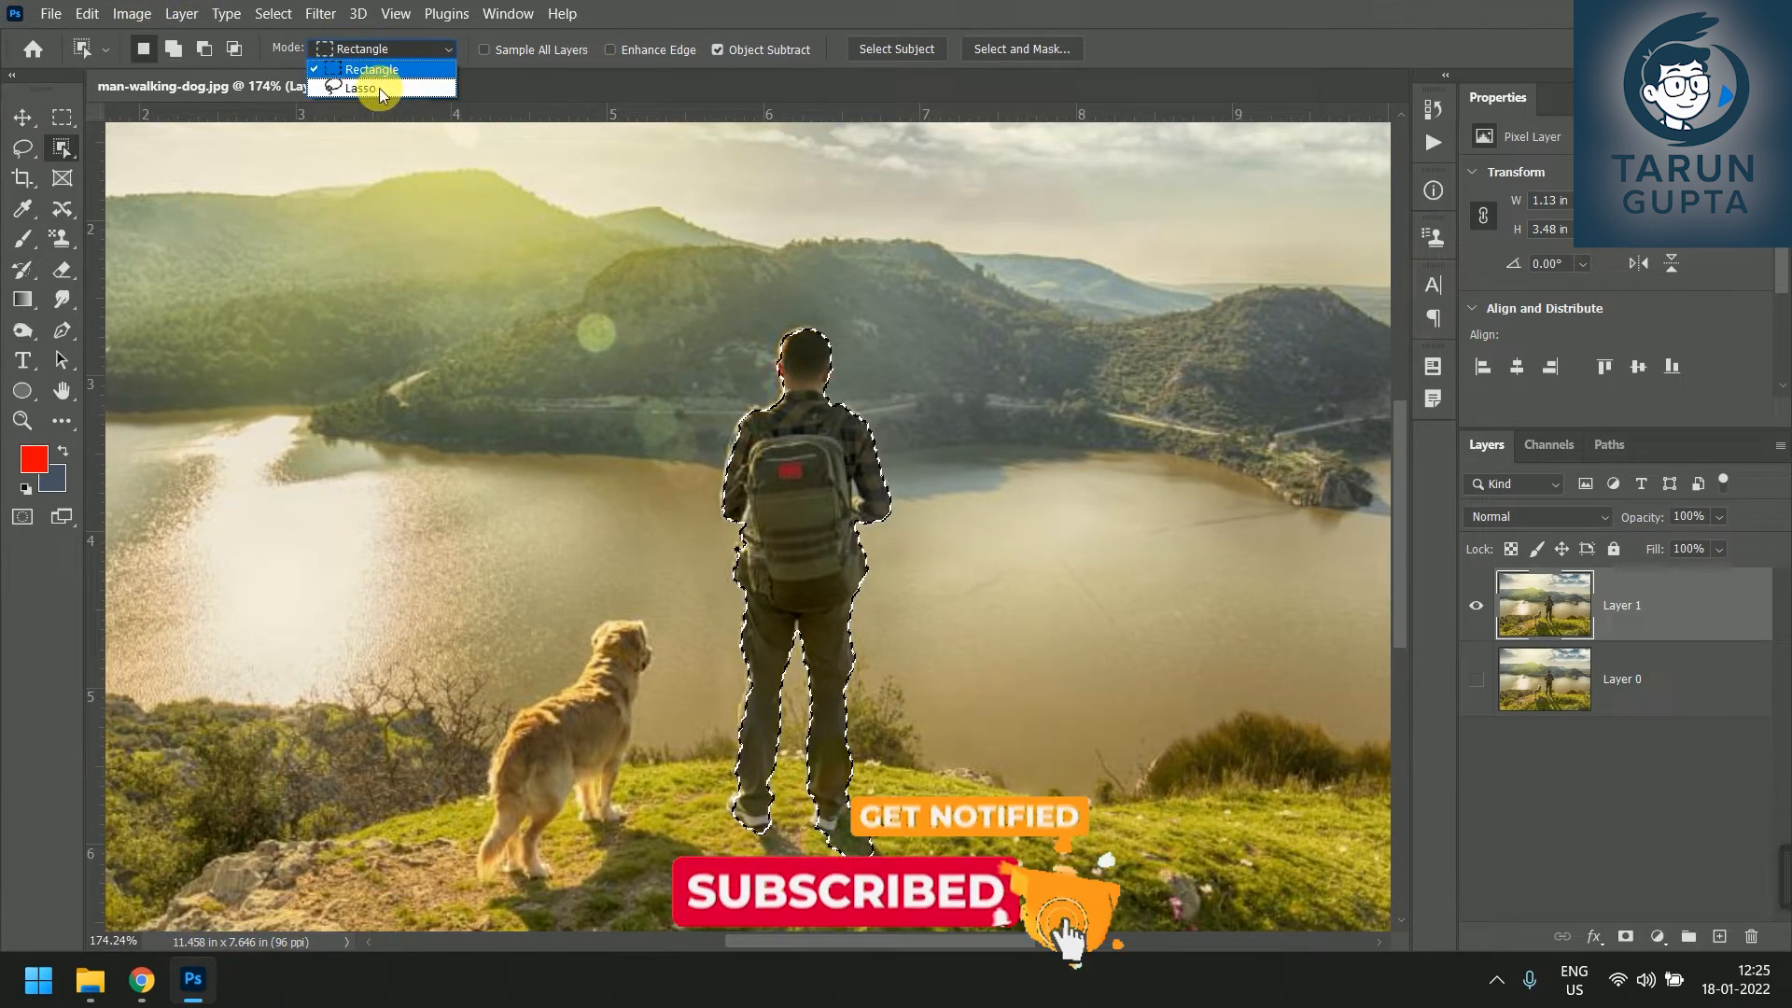
left_click(387, 89)
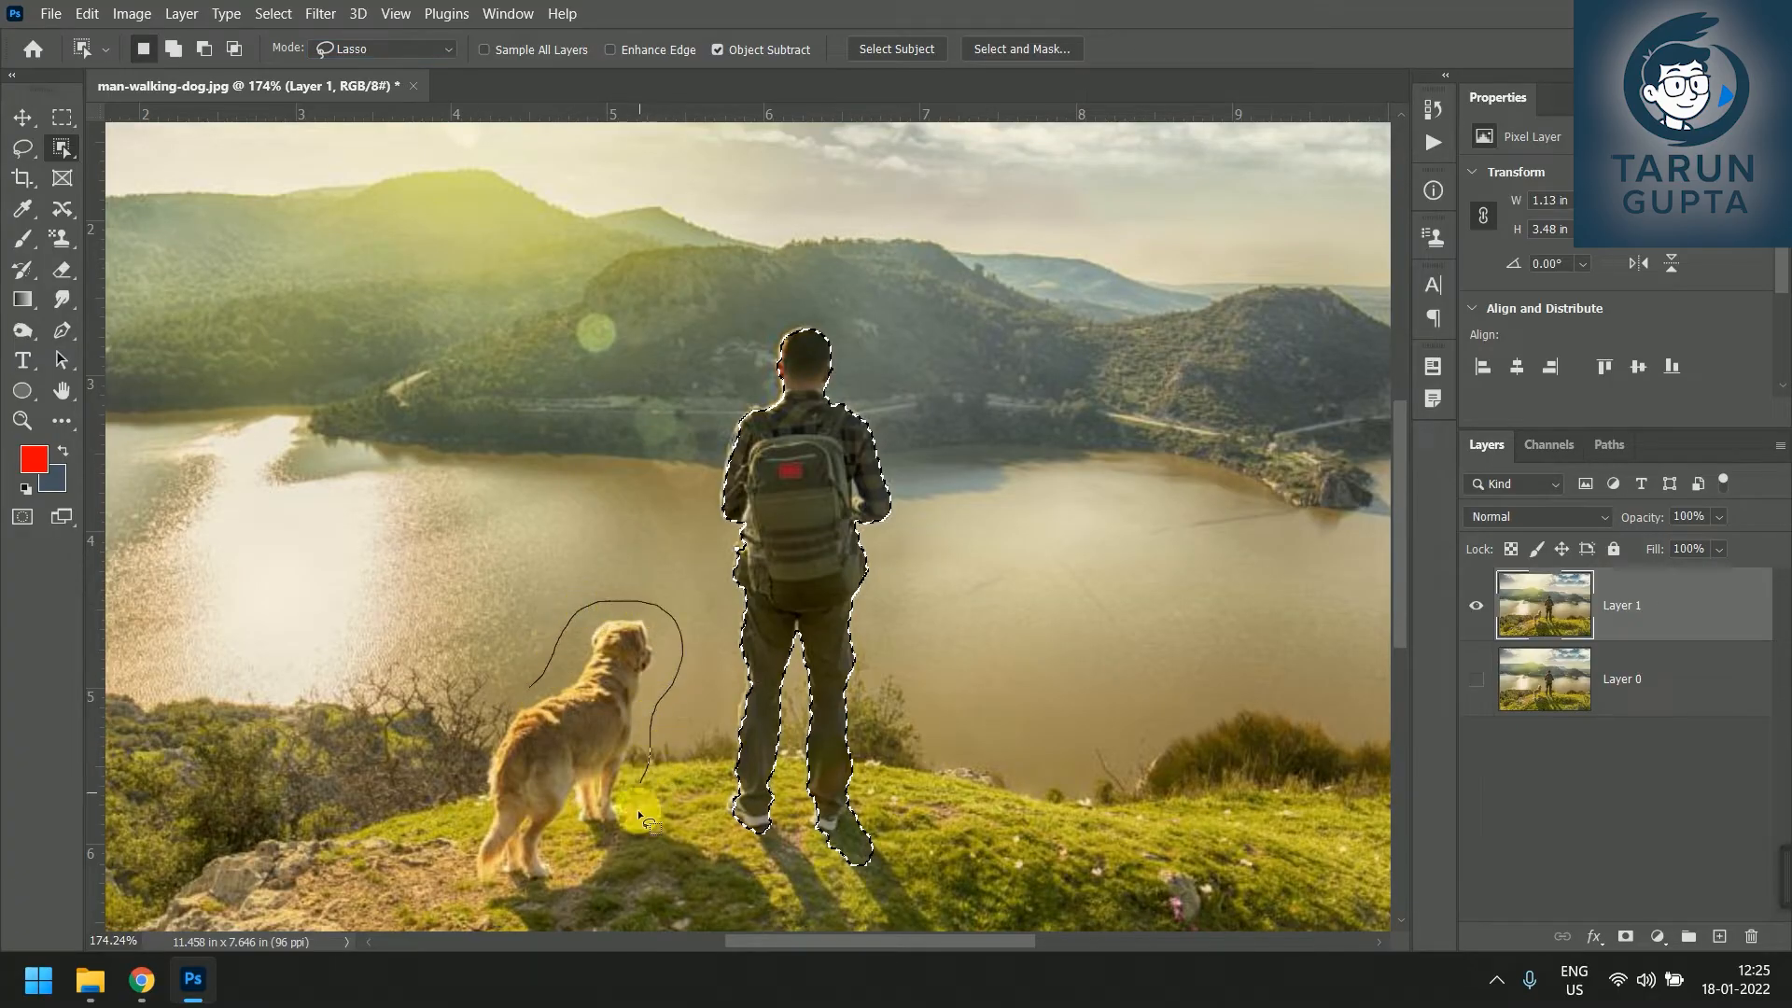
mouse_move(539, 896)
left_mouse_down()
mouse_move(479, 871)
mouse_move(472, 887)
mouse_move(472, 755)
mouse_move(546, 684)
left_mouse_up()
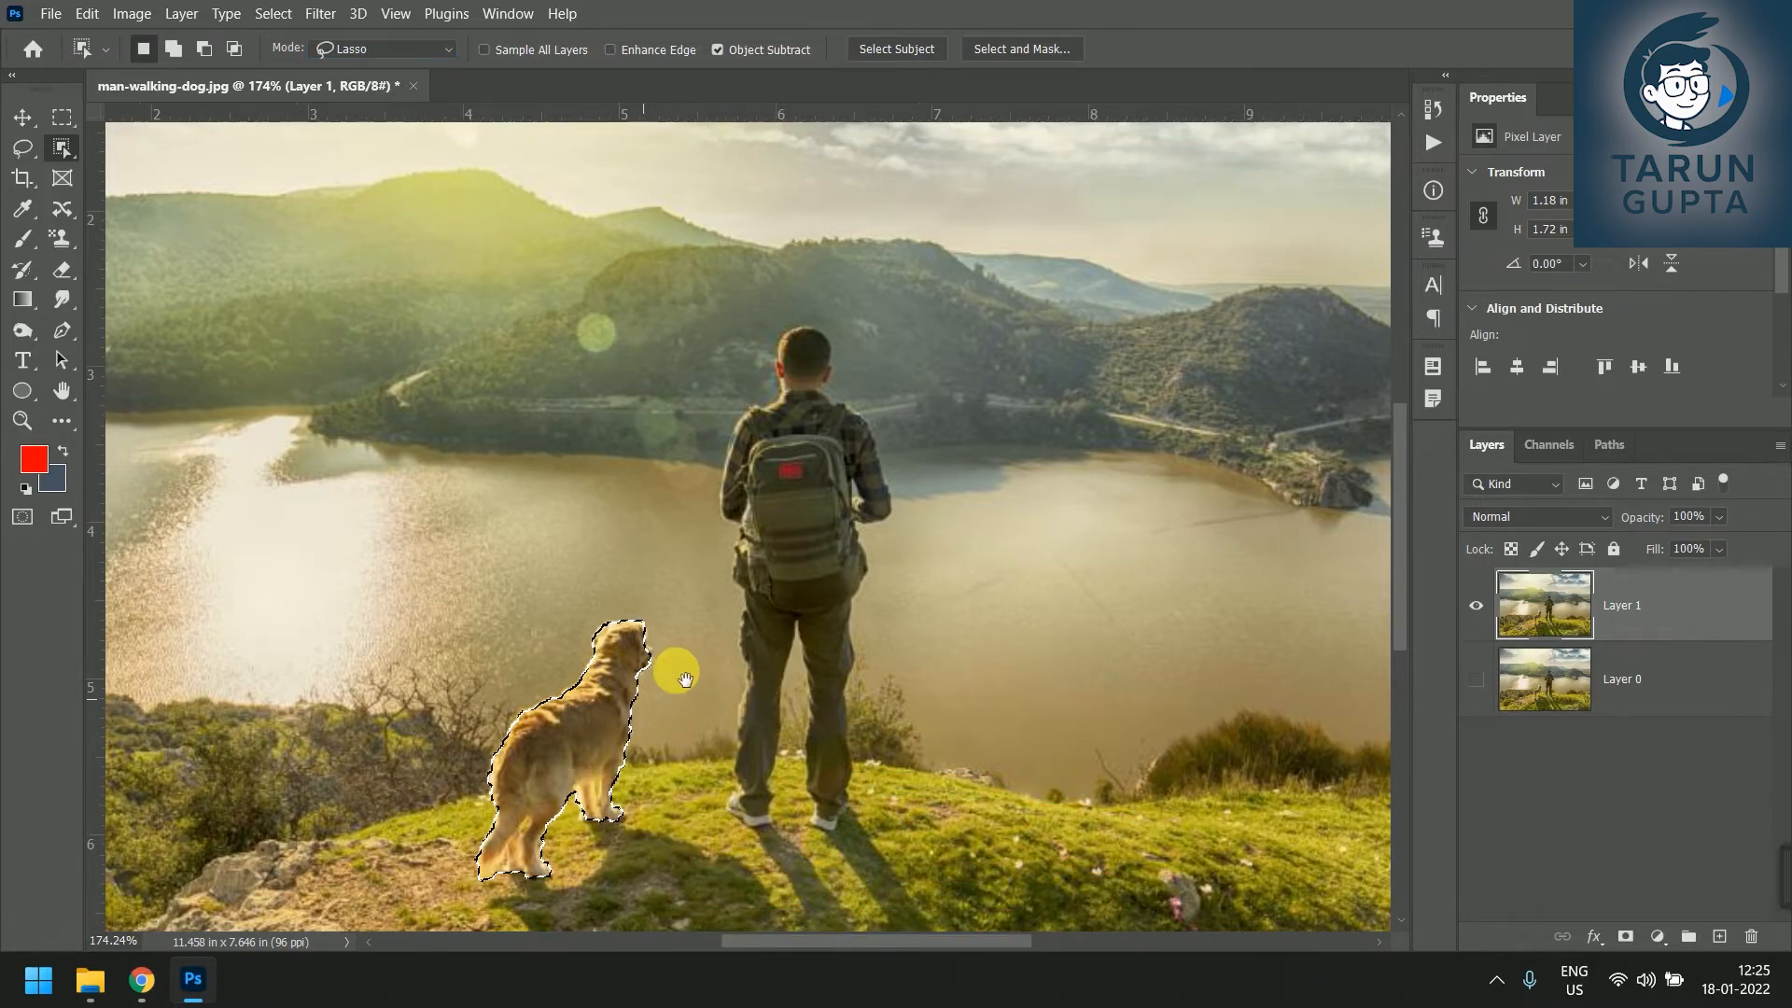
left_click_drag(684, 679, 695, 644)
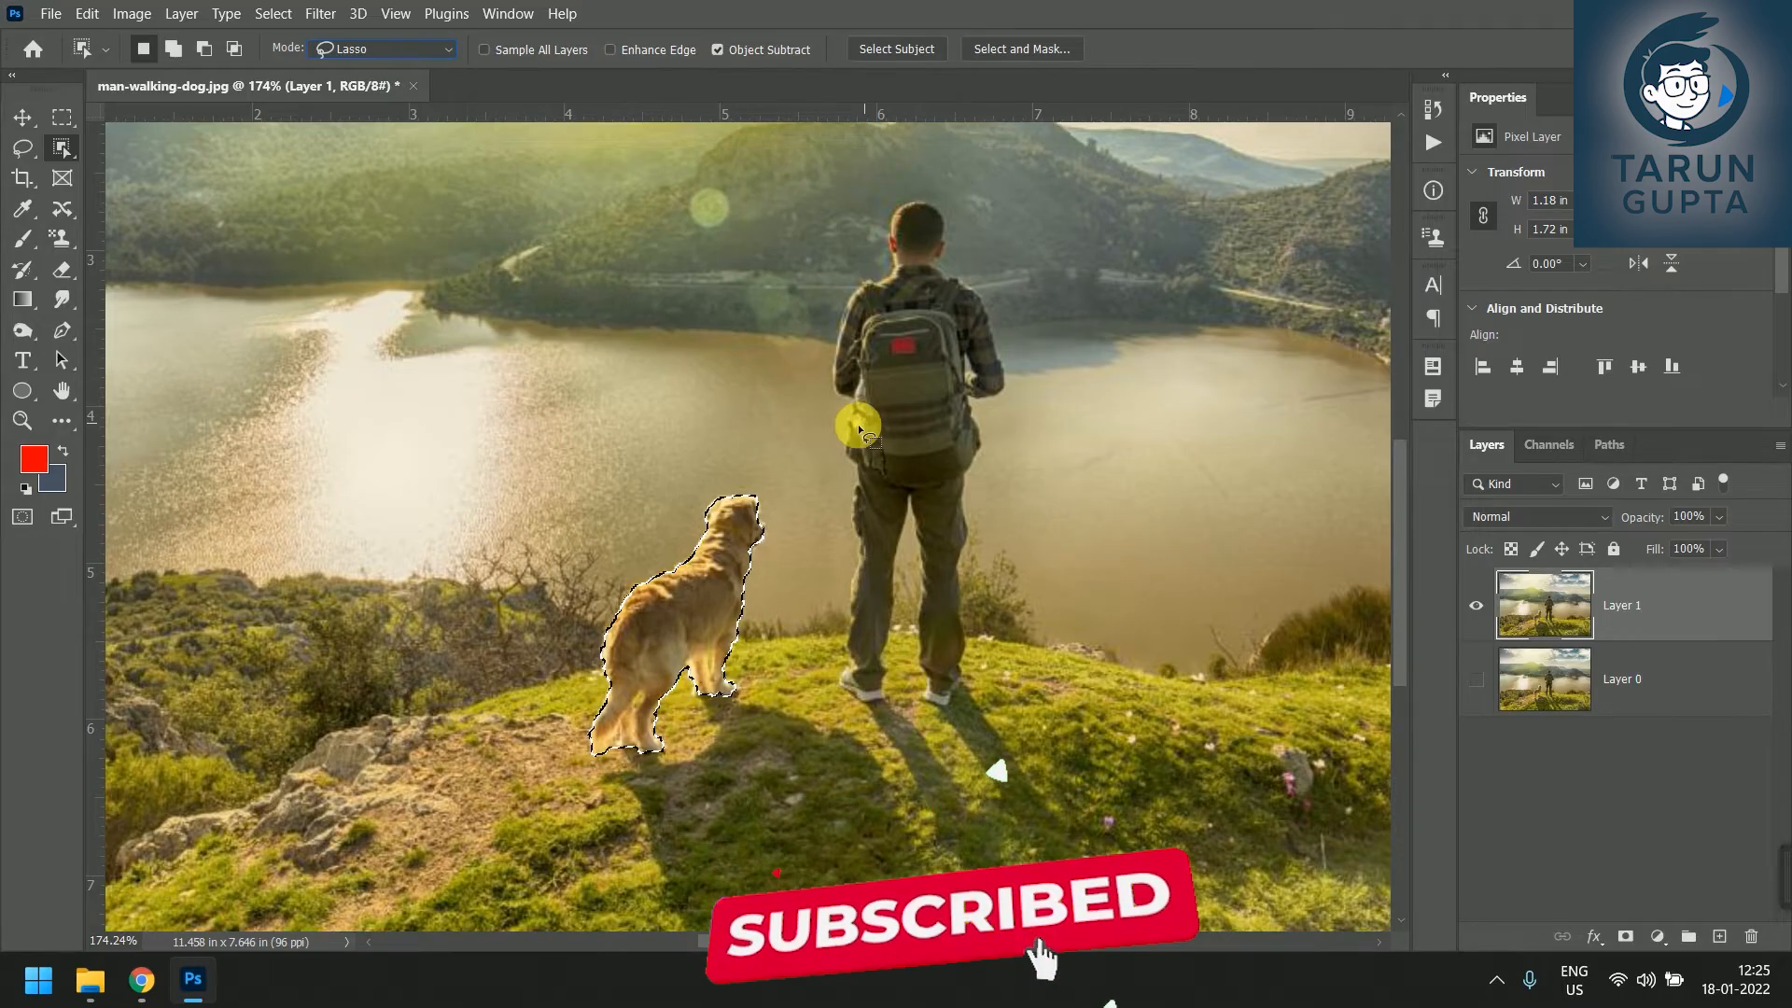
Extend the selection over the lake between the dog and the man with a 38 px Quick Selection brush, and clear the selection.
left_click_drag(65, 148, 104, 176)
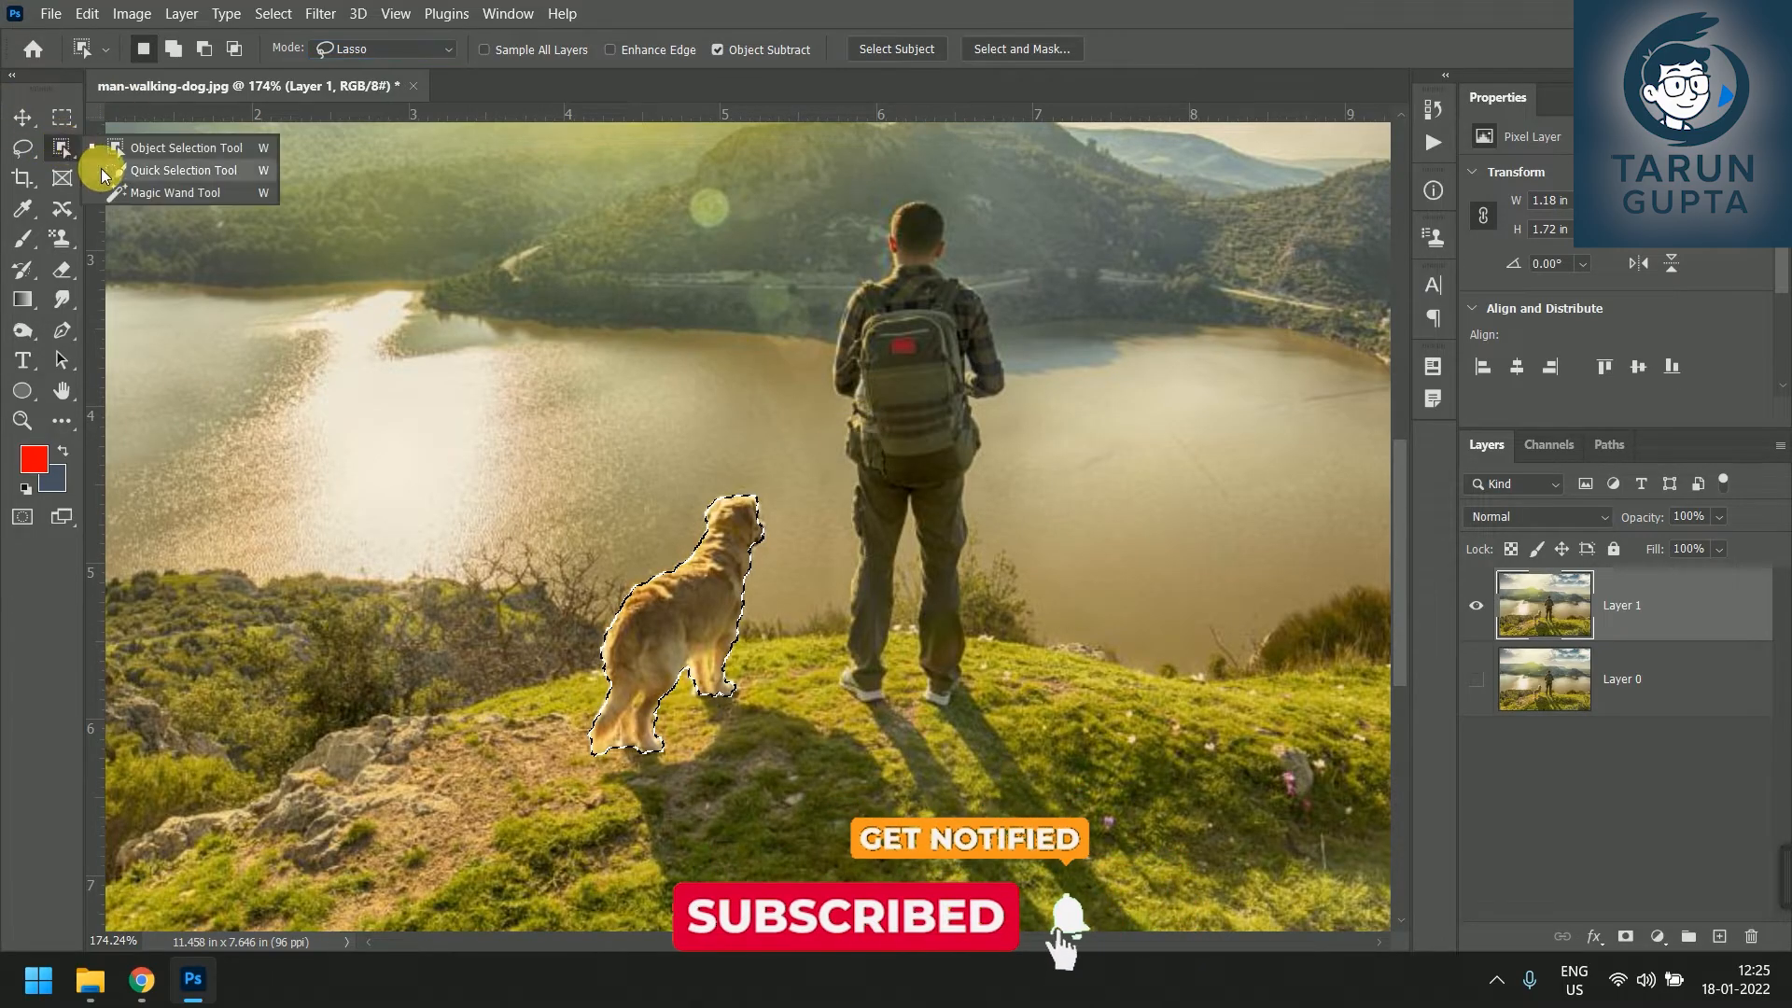
left_click(140, 170)
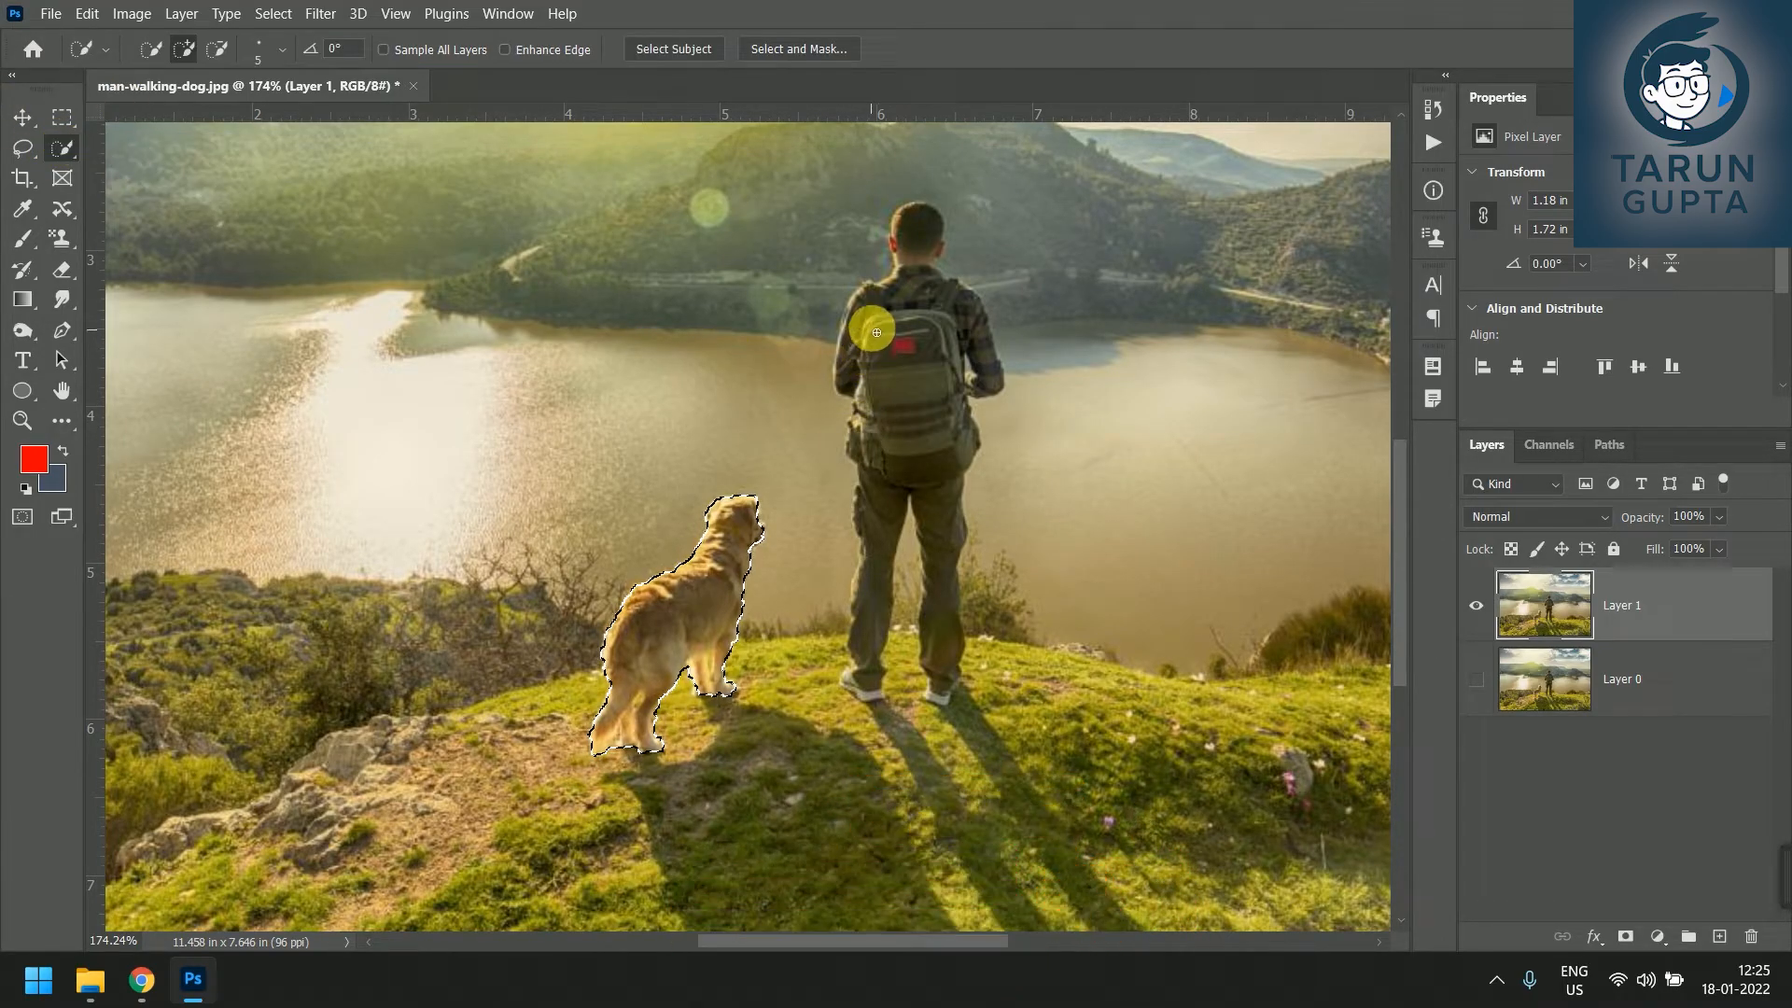
right_click(645, 356, "alt")
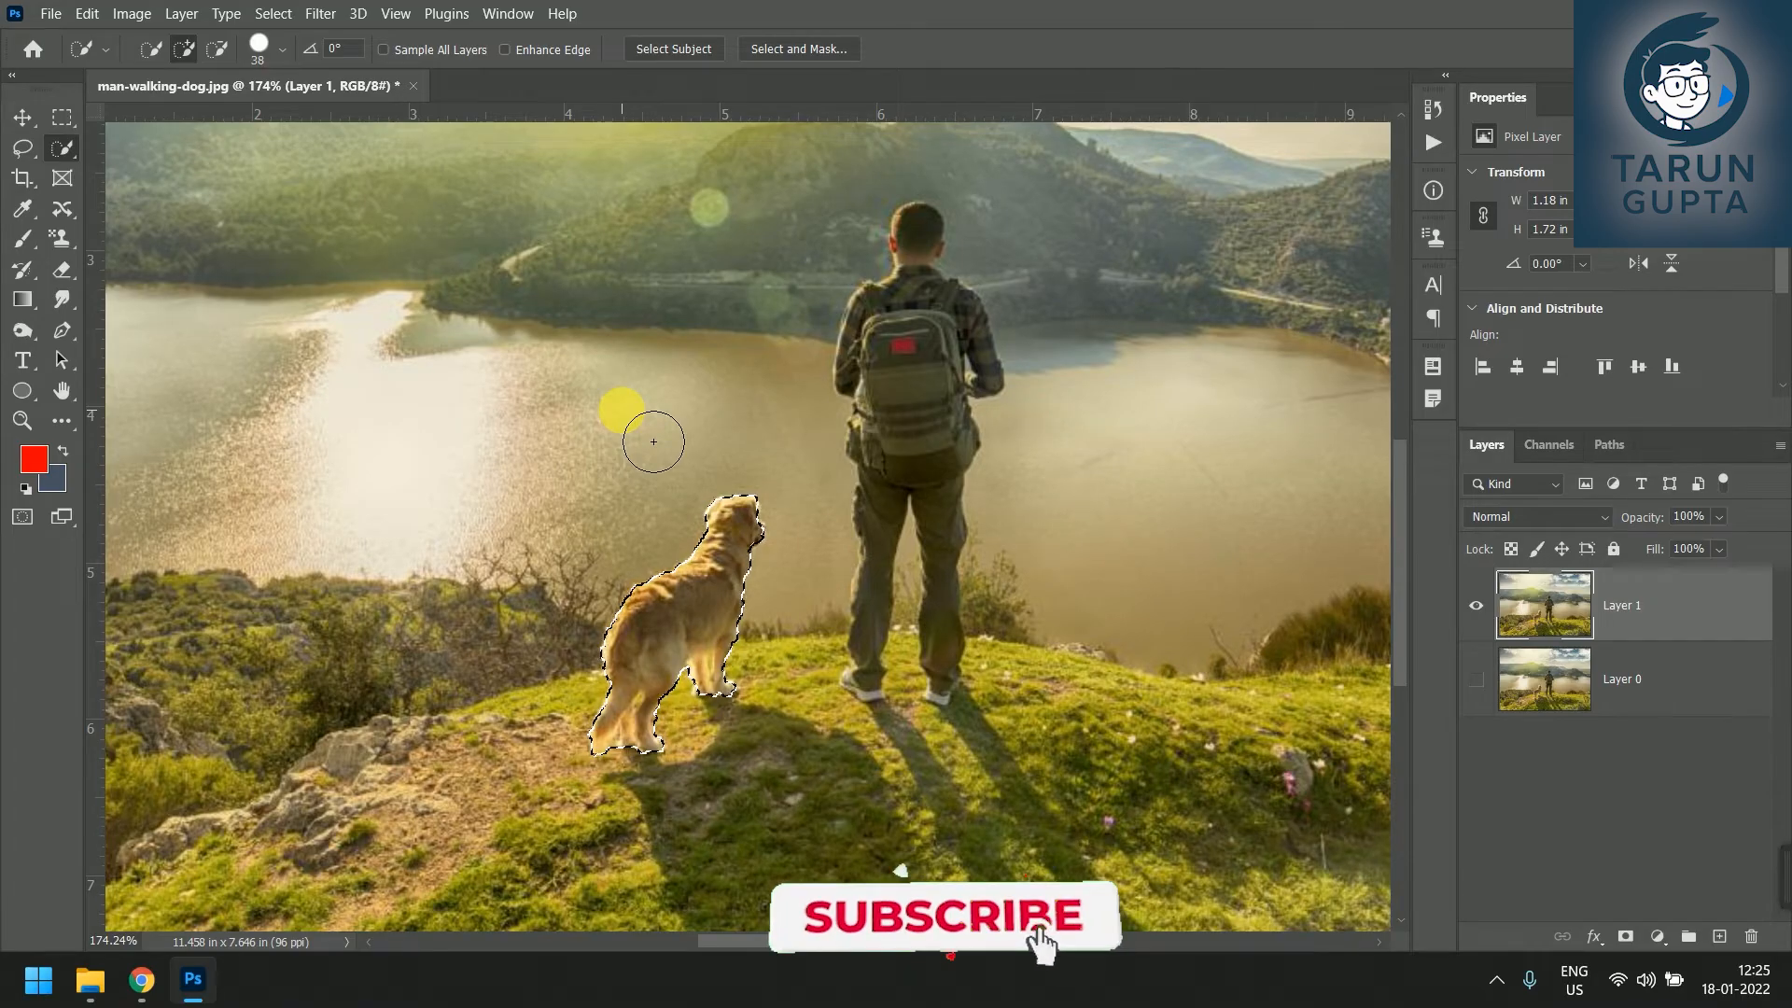
left_click(621, 411)
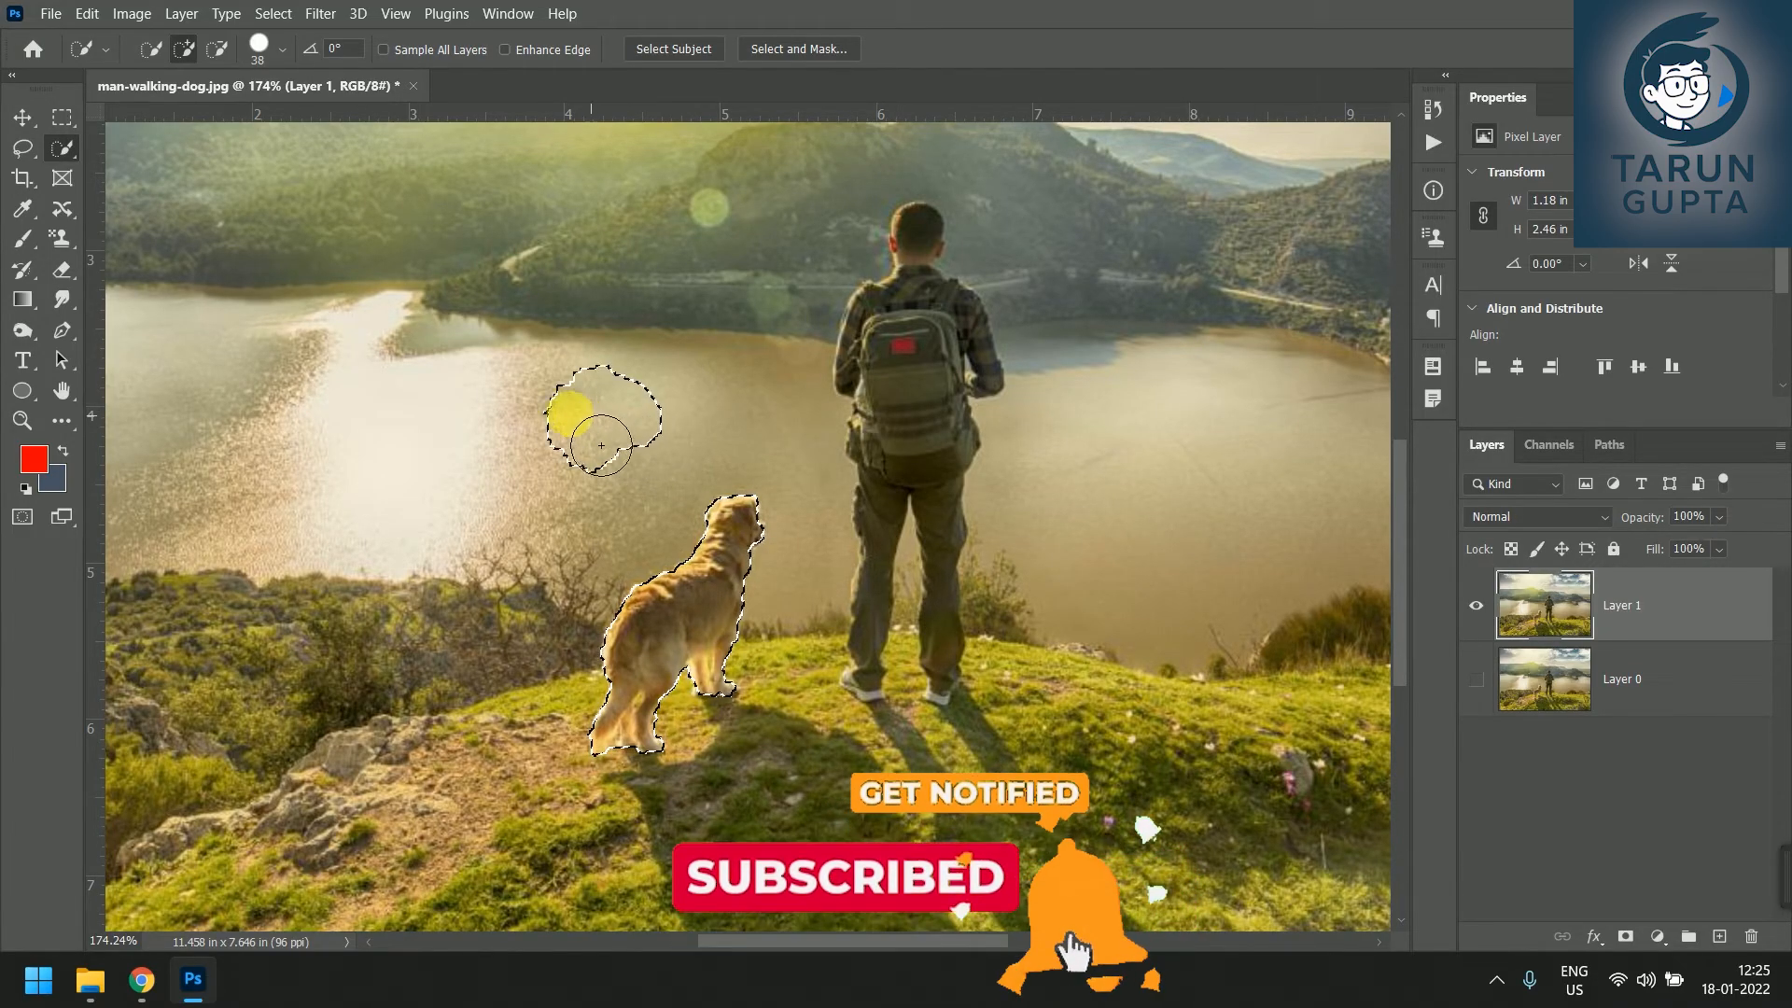
left_click_drag(600, 424, 551, 440)
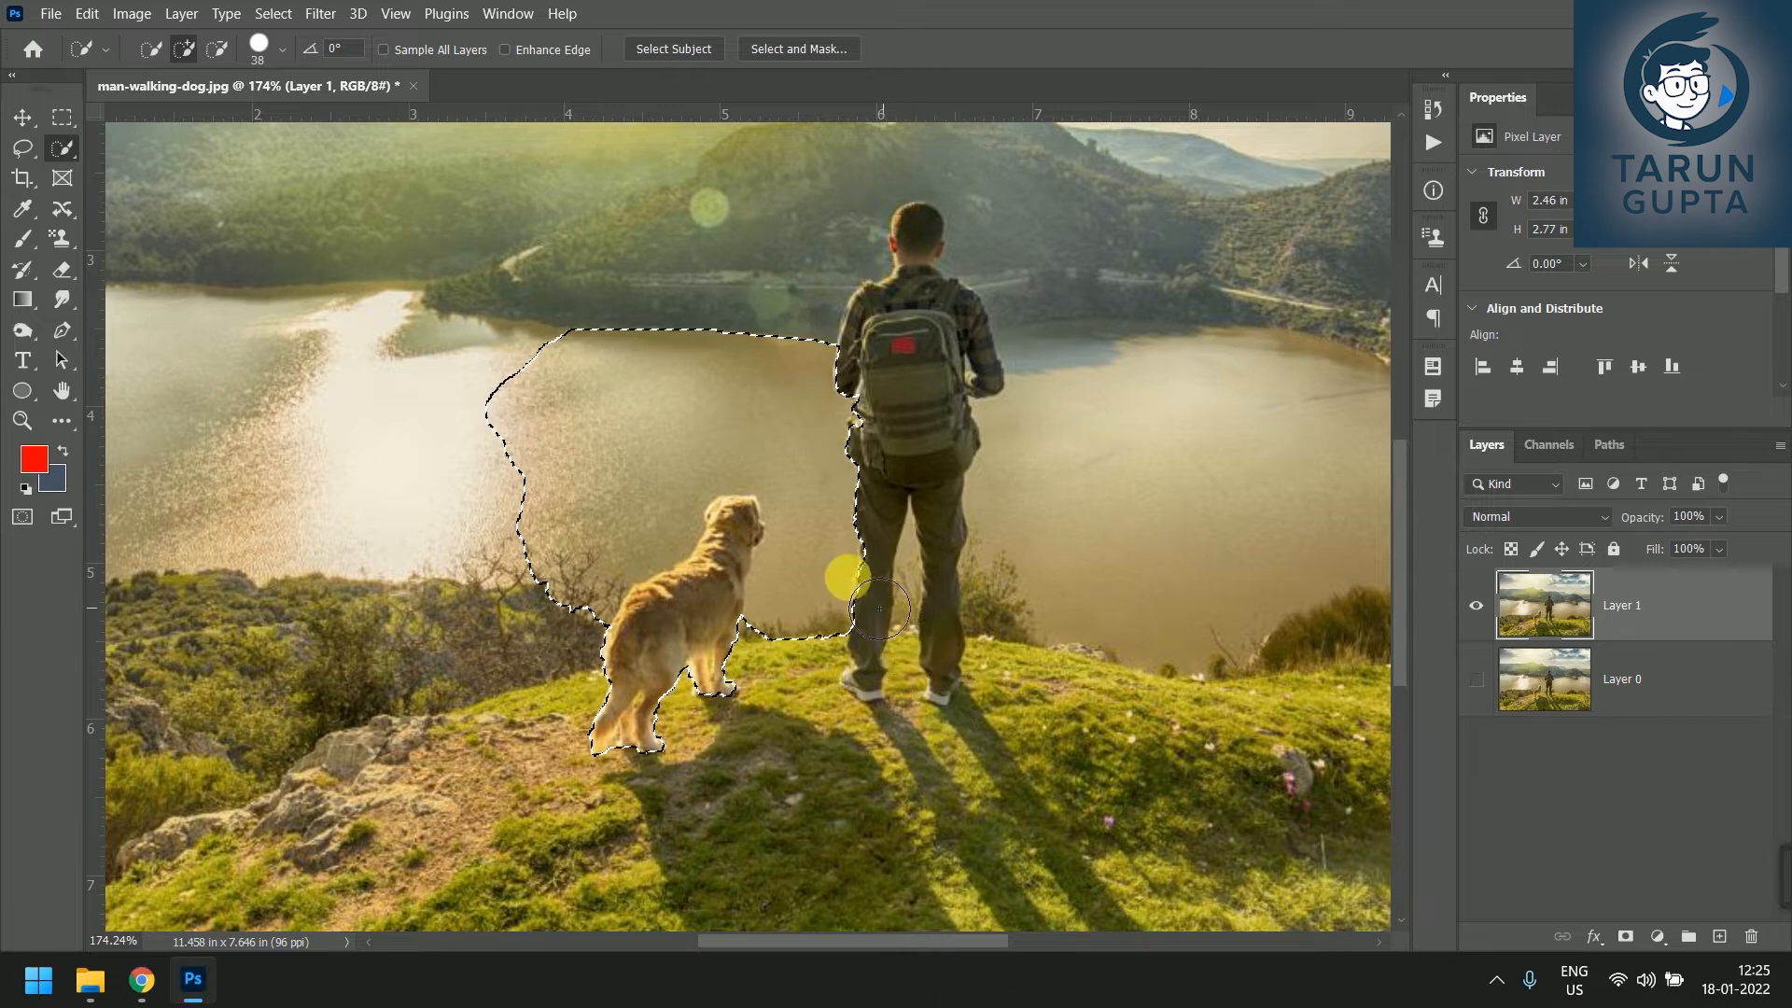
left_click_drag(641, 412, 913, 488)
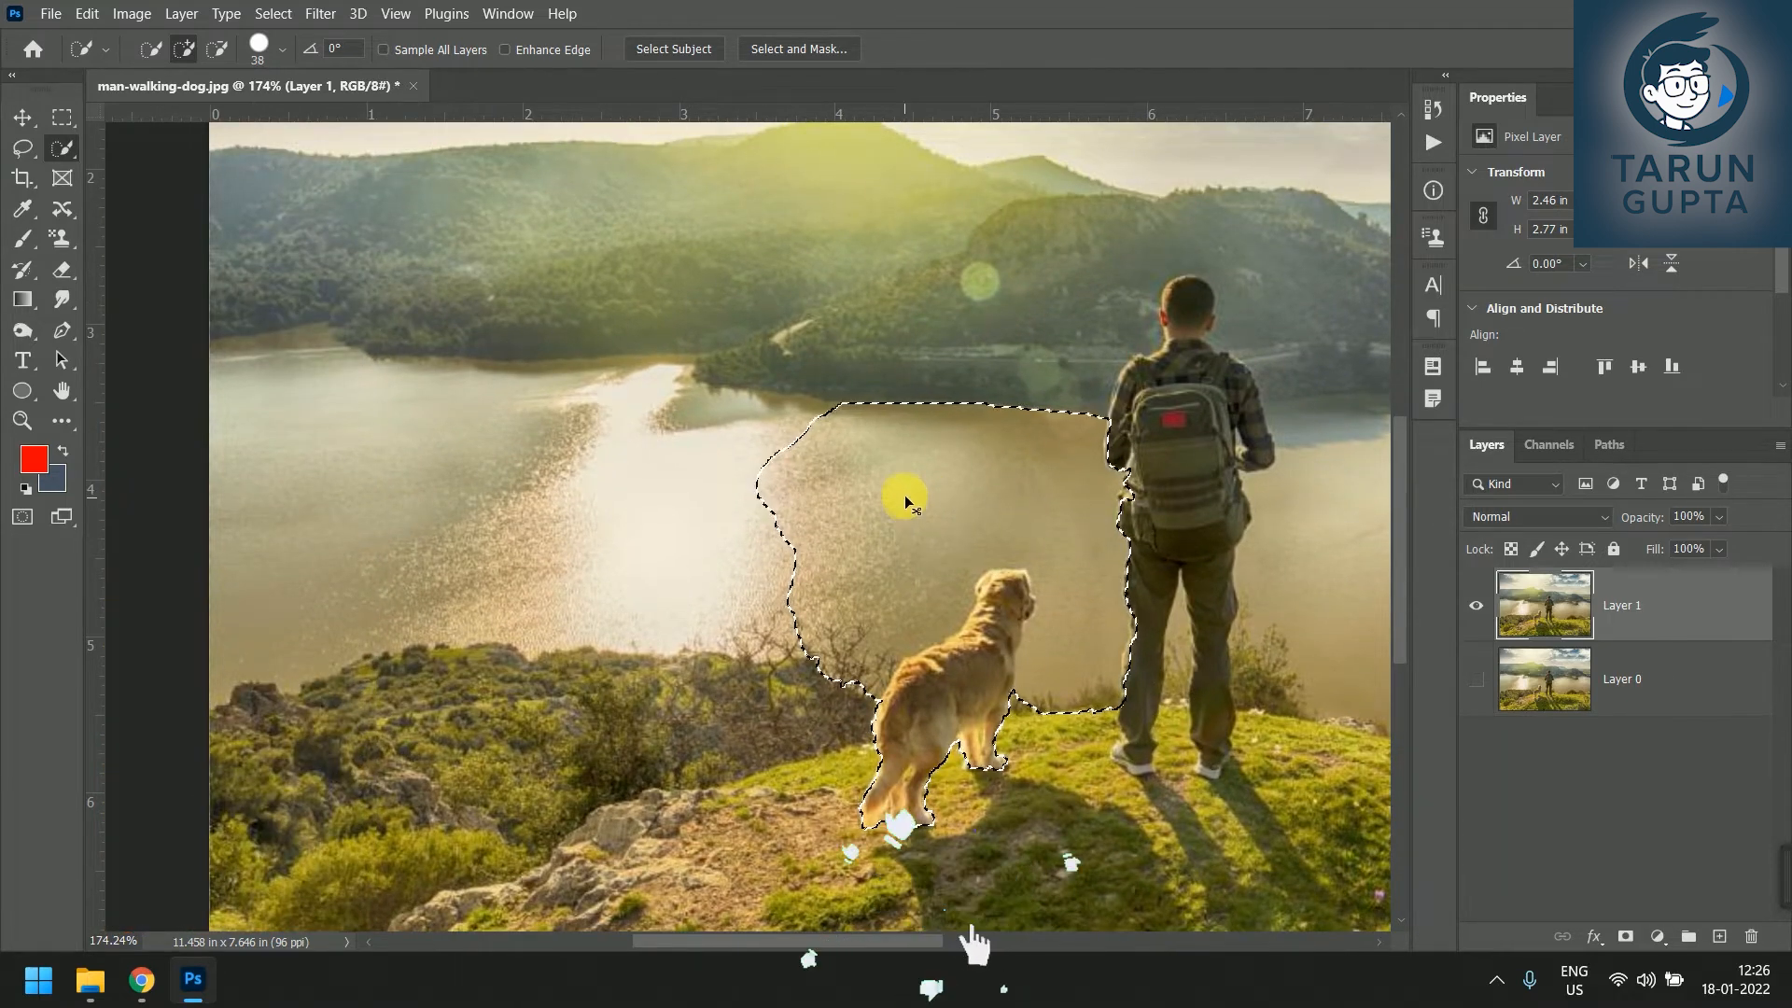
key("ctrl+d")
Select the lake from the man to the image's left edge by painting across the water with the Quick Selection tool.
mouse_move(935, 524)
left_mouse_down()
mouse_move(1002, 524)
mouse_move(768, 518)
mouse_move(604, 481)
mouse_move(621, 487)
mouse_move(566, 509)
left_mouse_up()
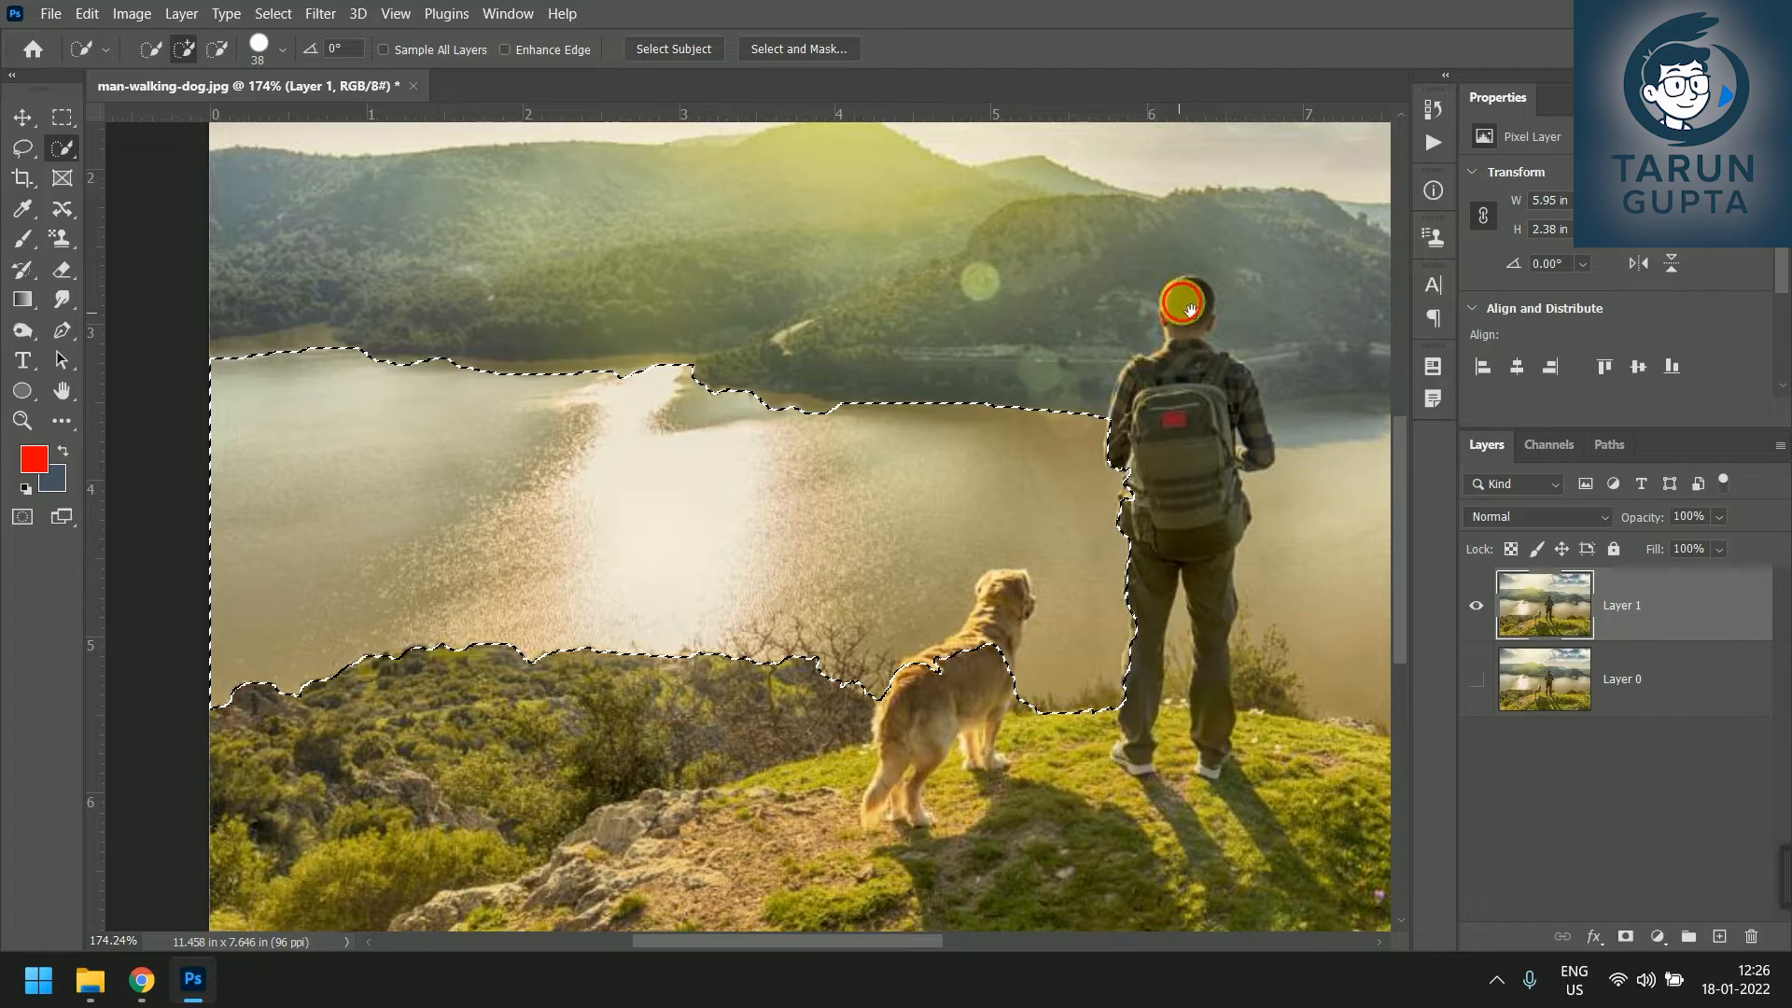
left_click_drag(1191, 310, 1123, 509)
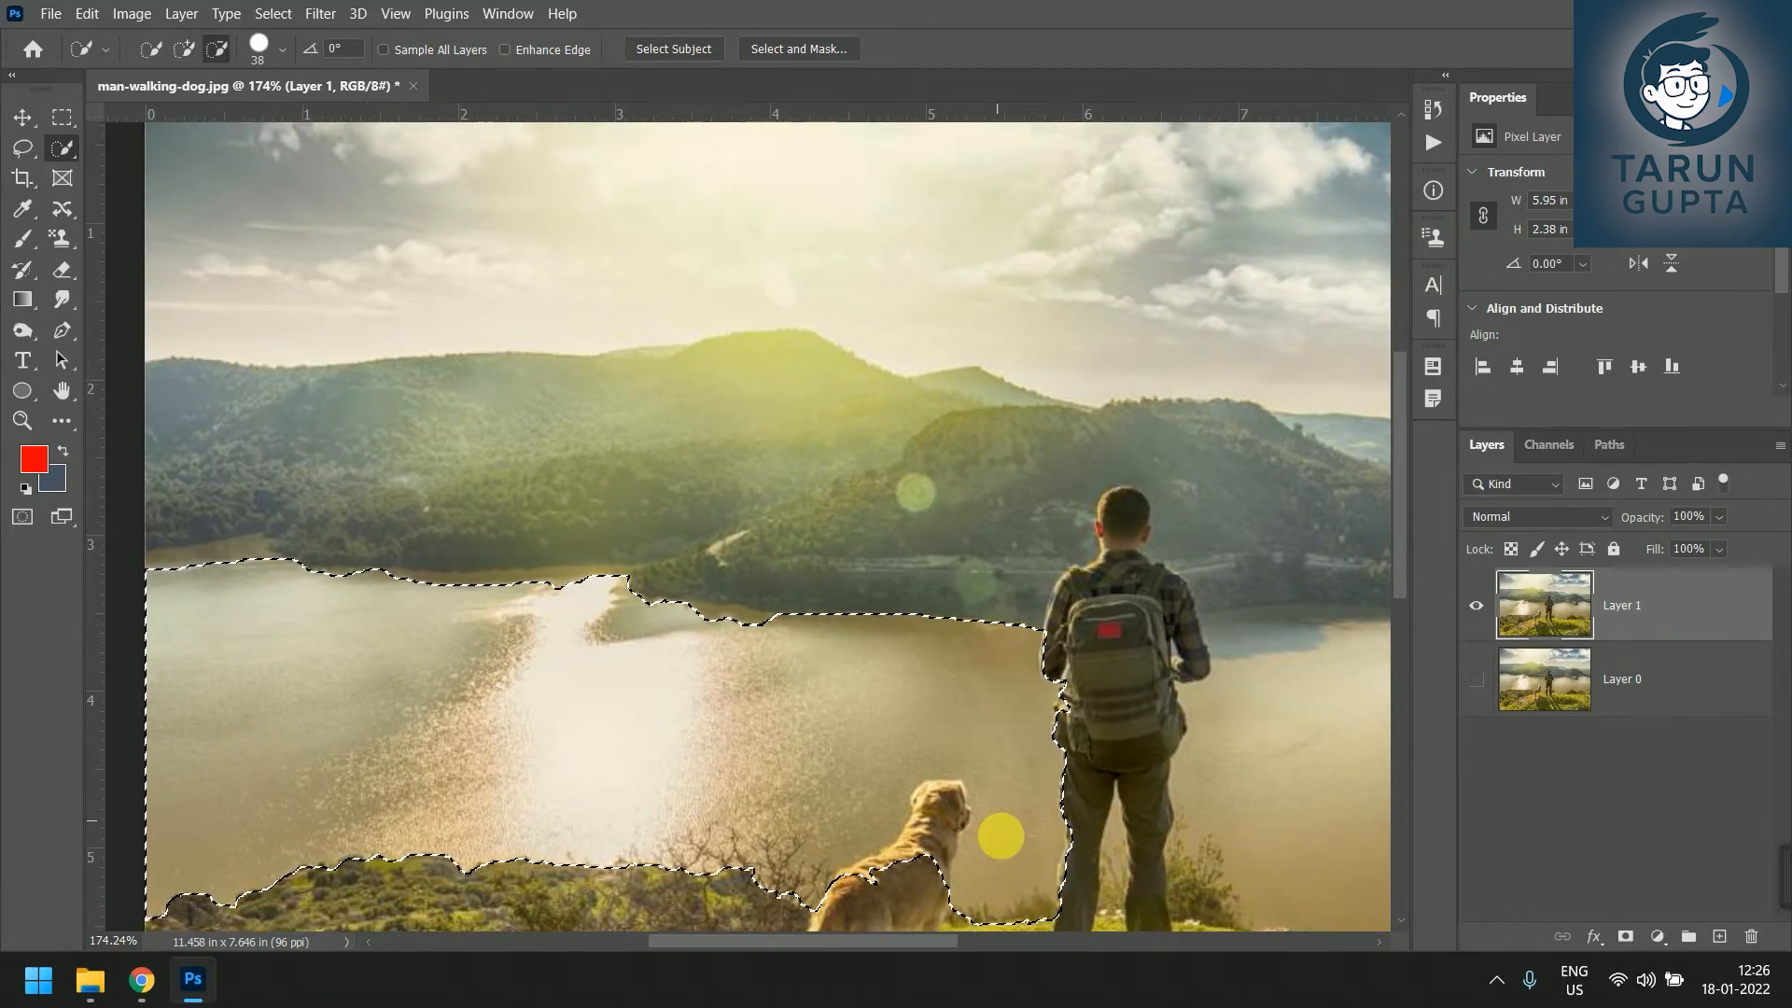
scroll(981, 820, "up", 2)
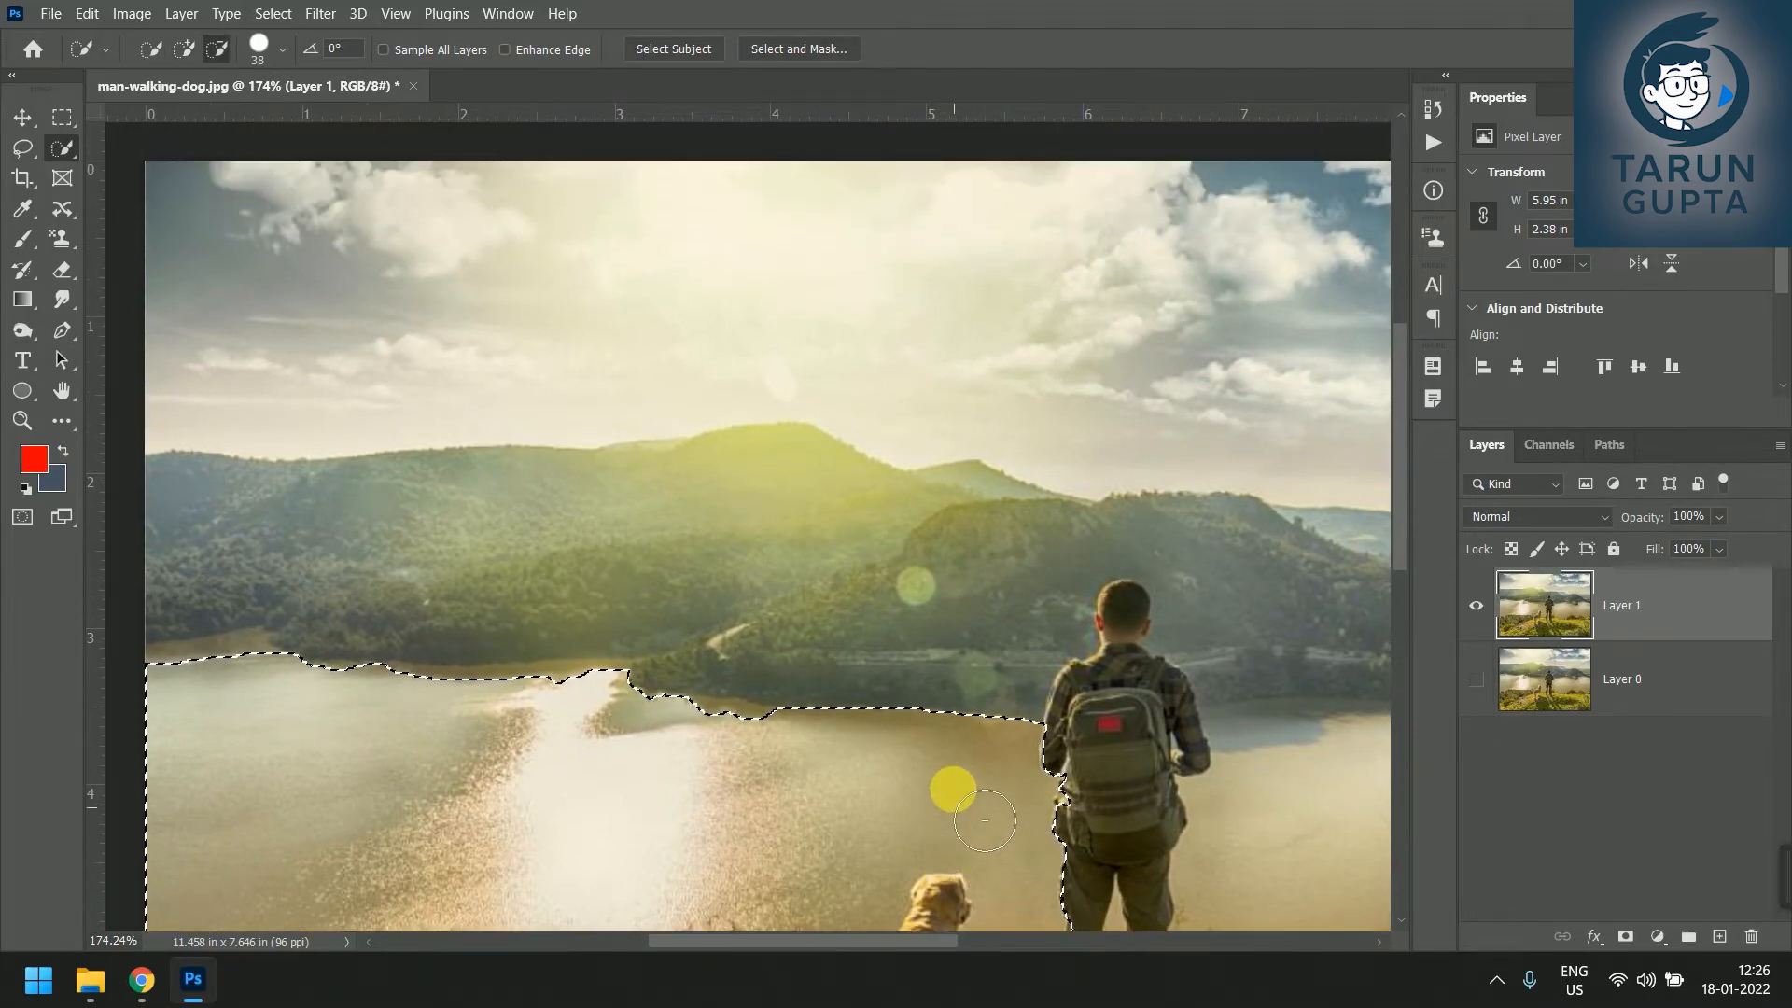
Resize the Quick Selection brush to 36 px near the dog, trying out the on-canvas size and hardness adjustment.
scroll(965, 781, "up", 3)
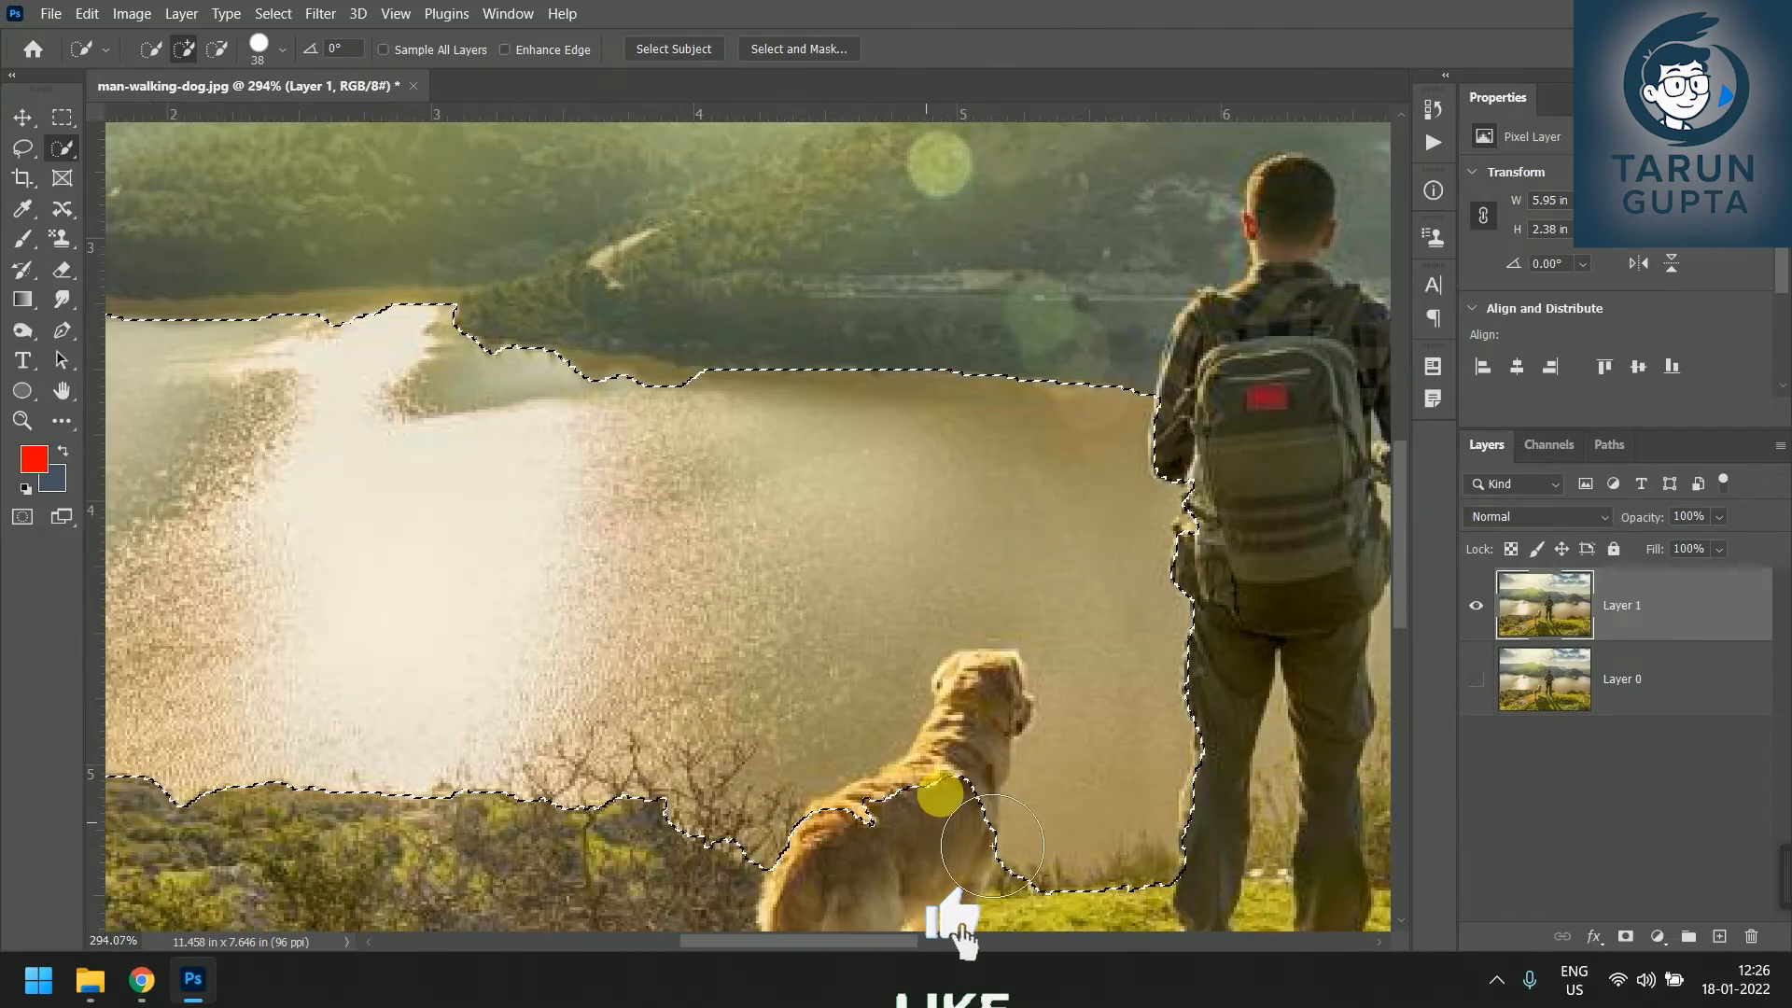
right_click(954, 780, "alt")
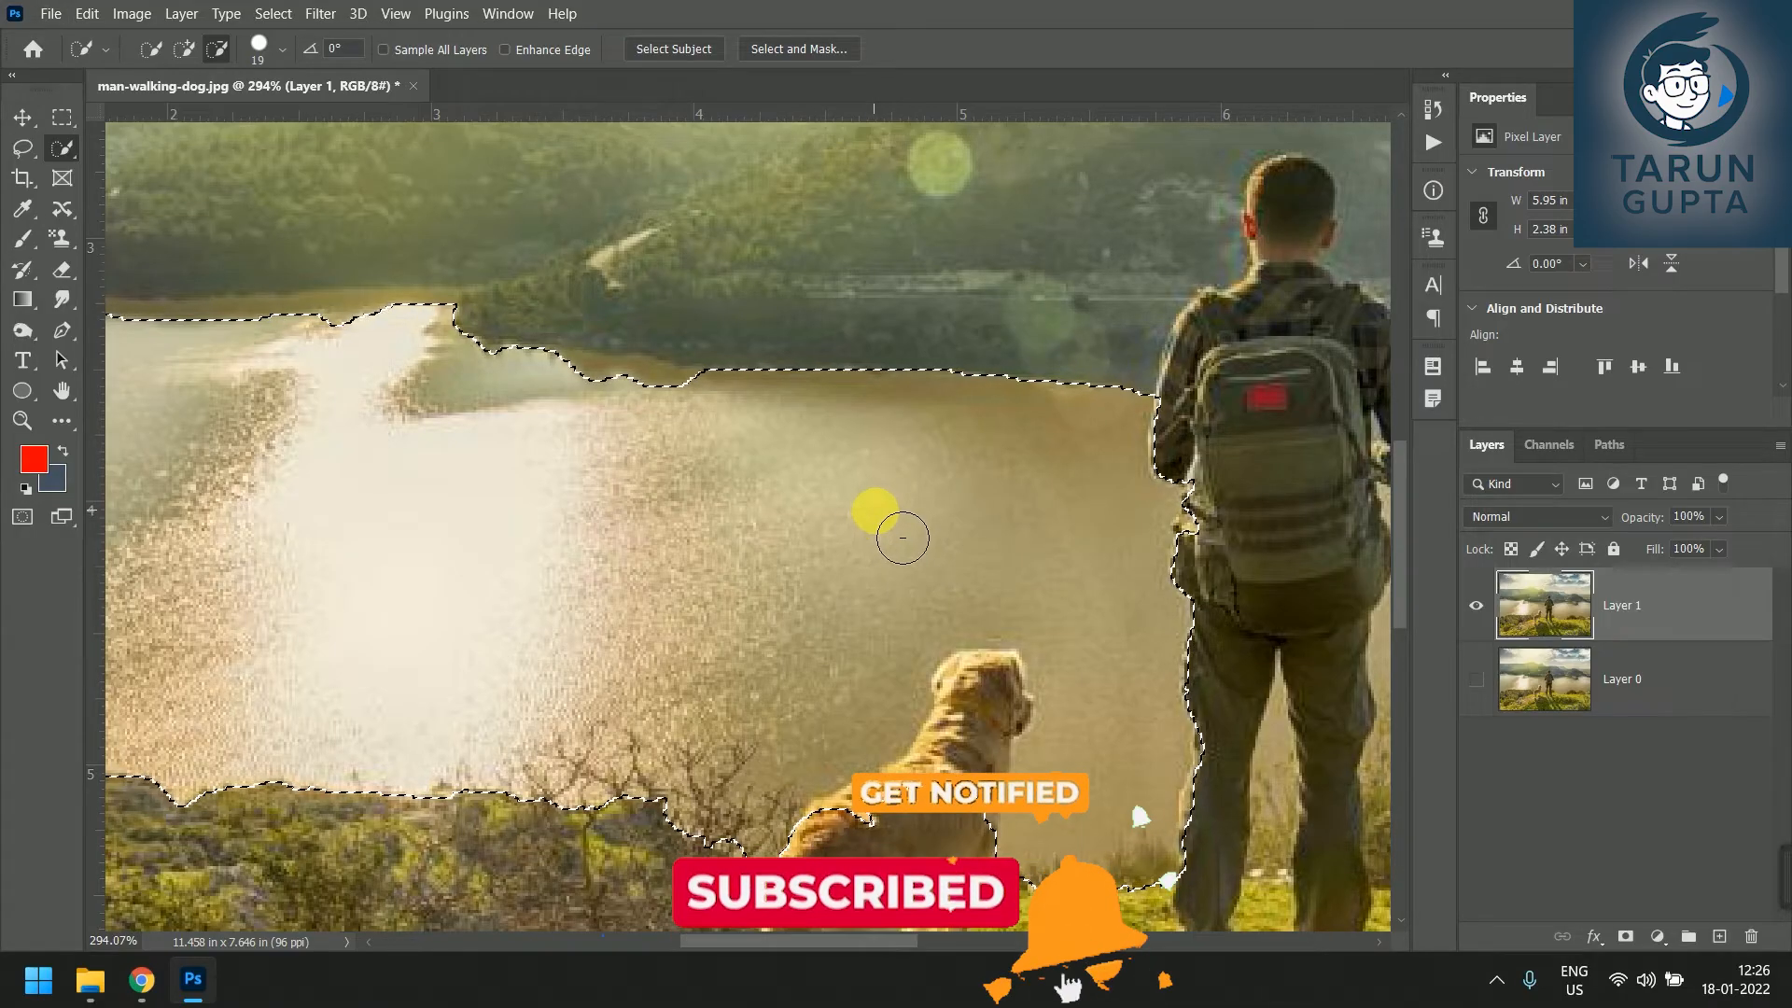
right_click(906, 484, "alt")
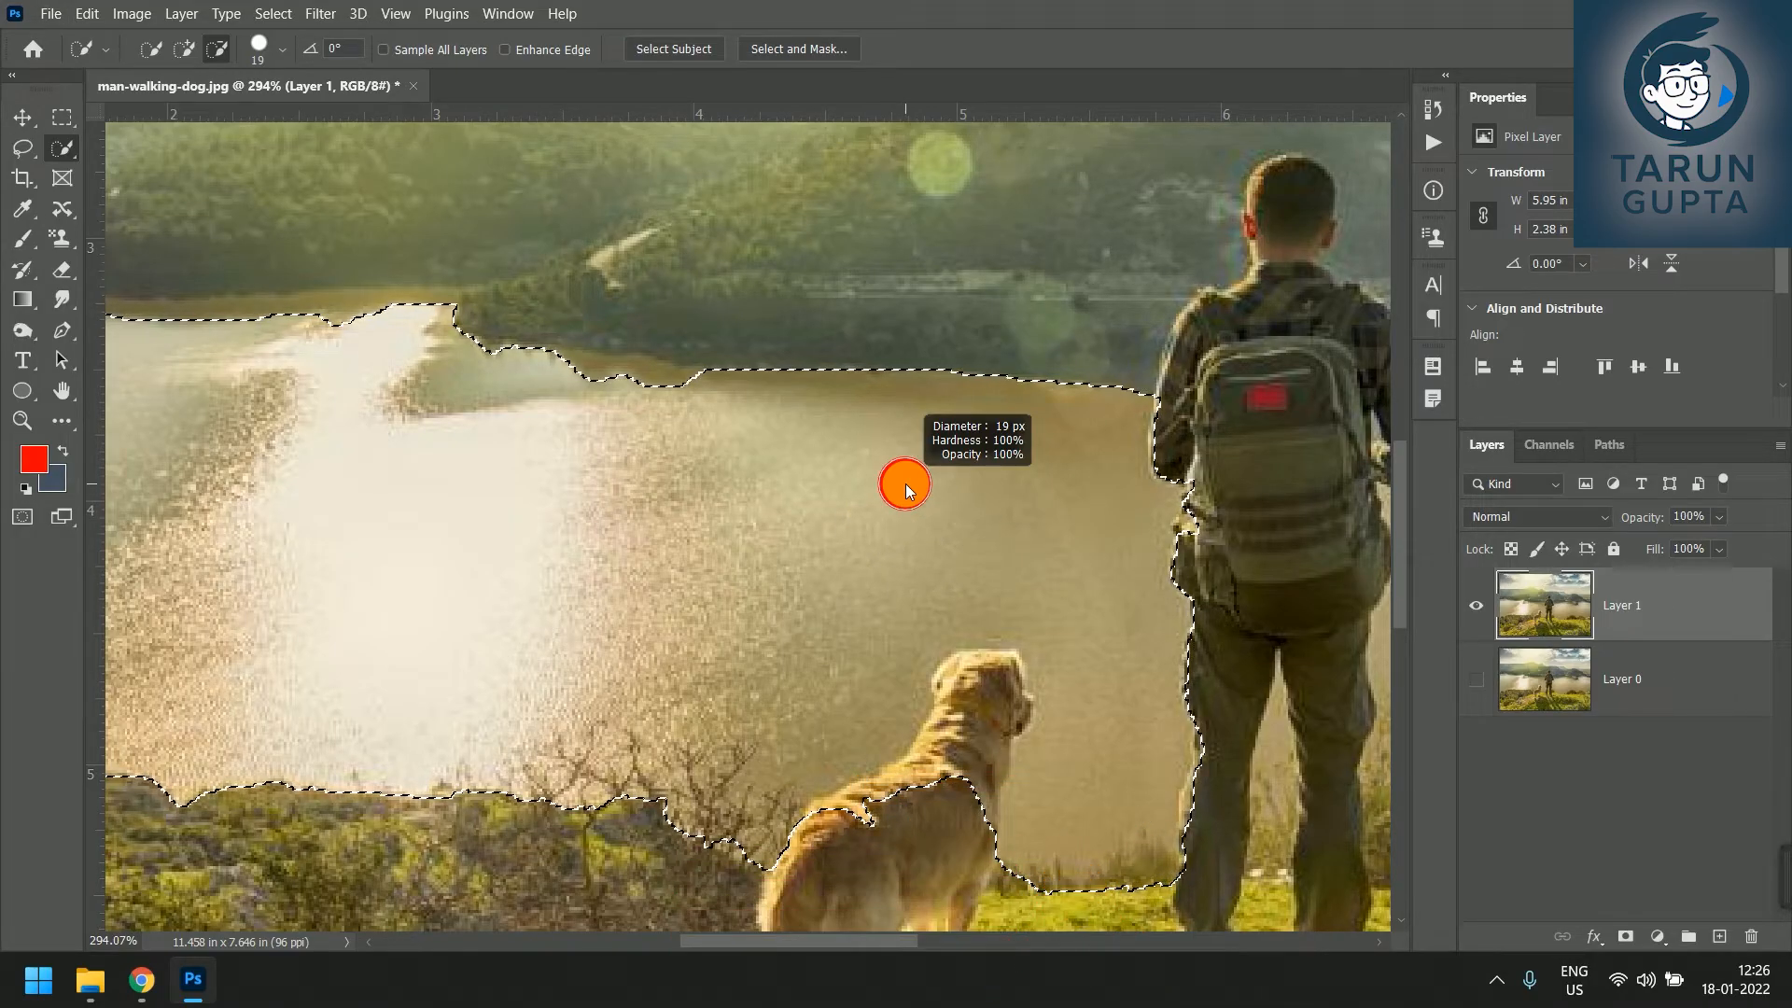
left_click_drag(905, 483, 906, 381)
left_click_drag(881, 144, 888, 291)
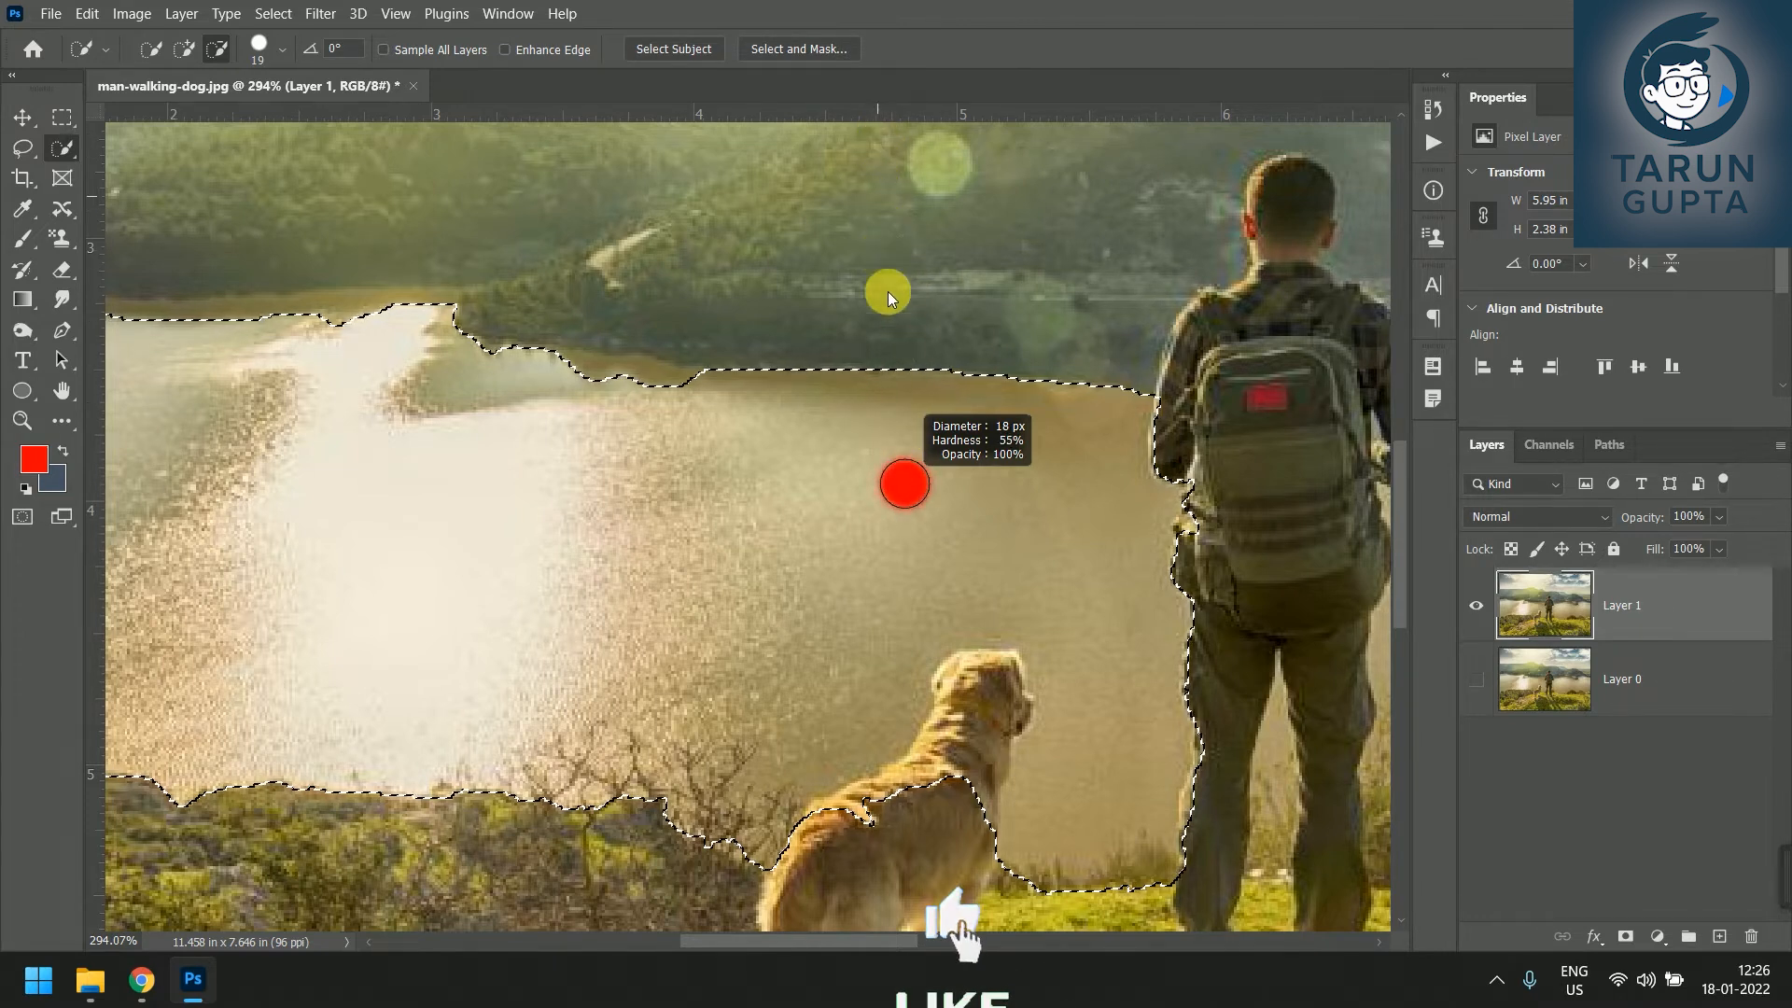
mouse_move(914, 622)
left_mouse_down()
mouse_move(912, 581)
mouse_move(859, 551)
mouse_move(921, 492)
mouse_move(961, 486)
left_mouse_up()
scroll(970, 616, "up", 4)
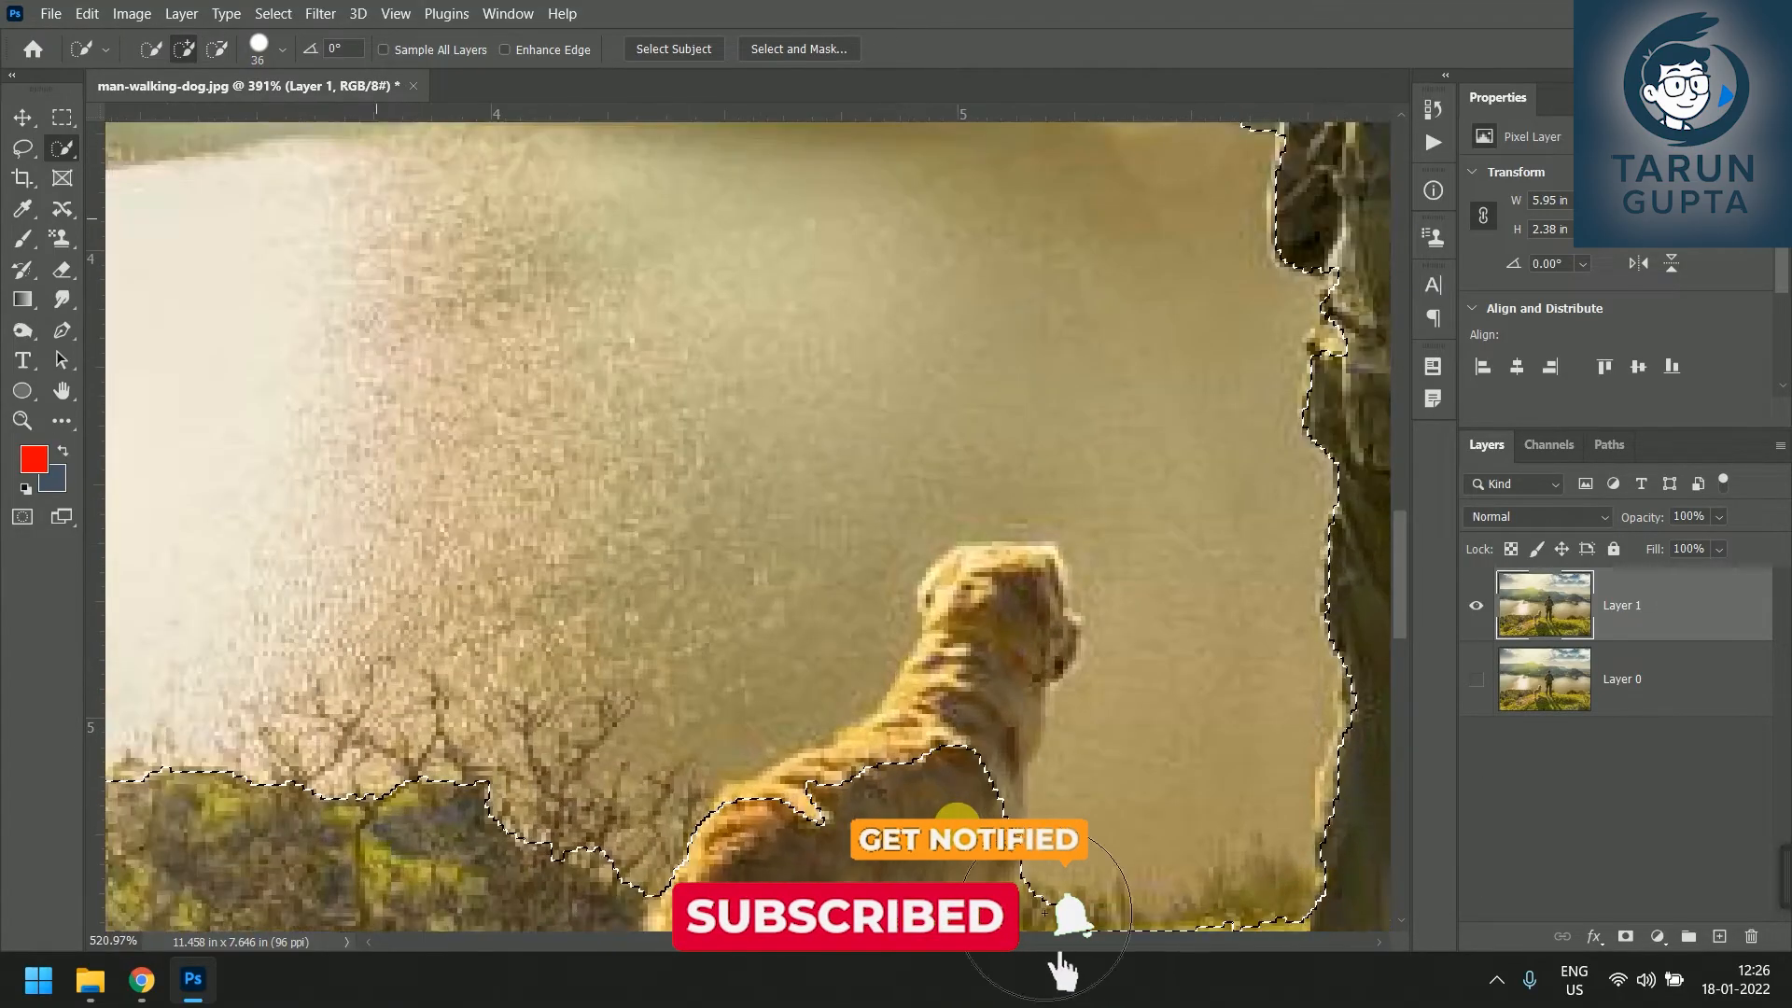
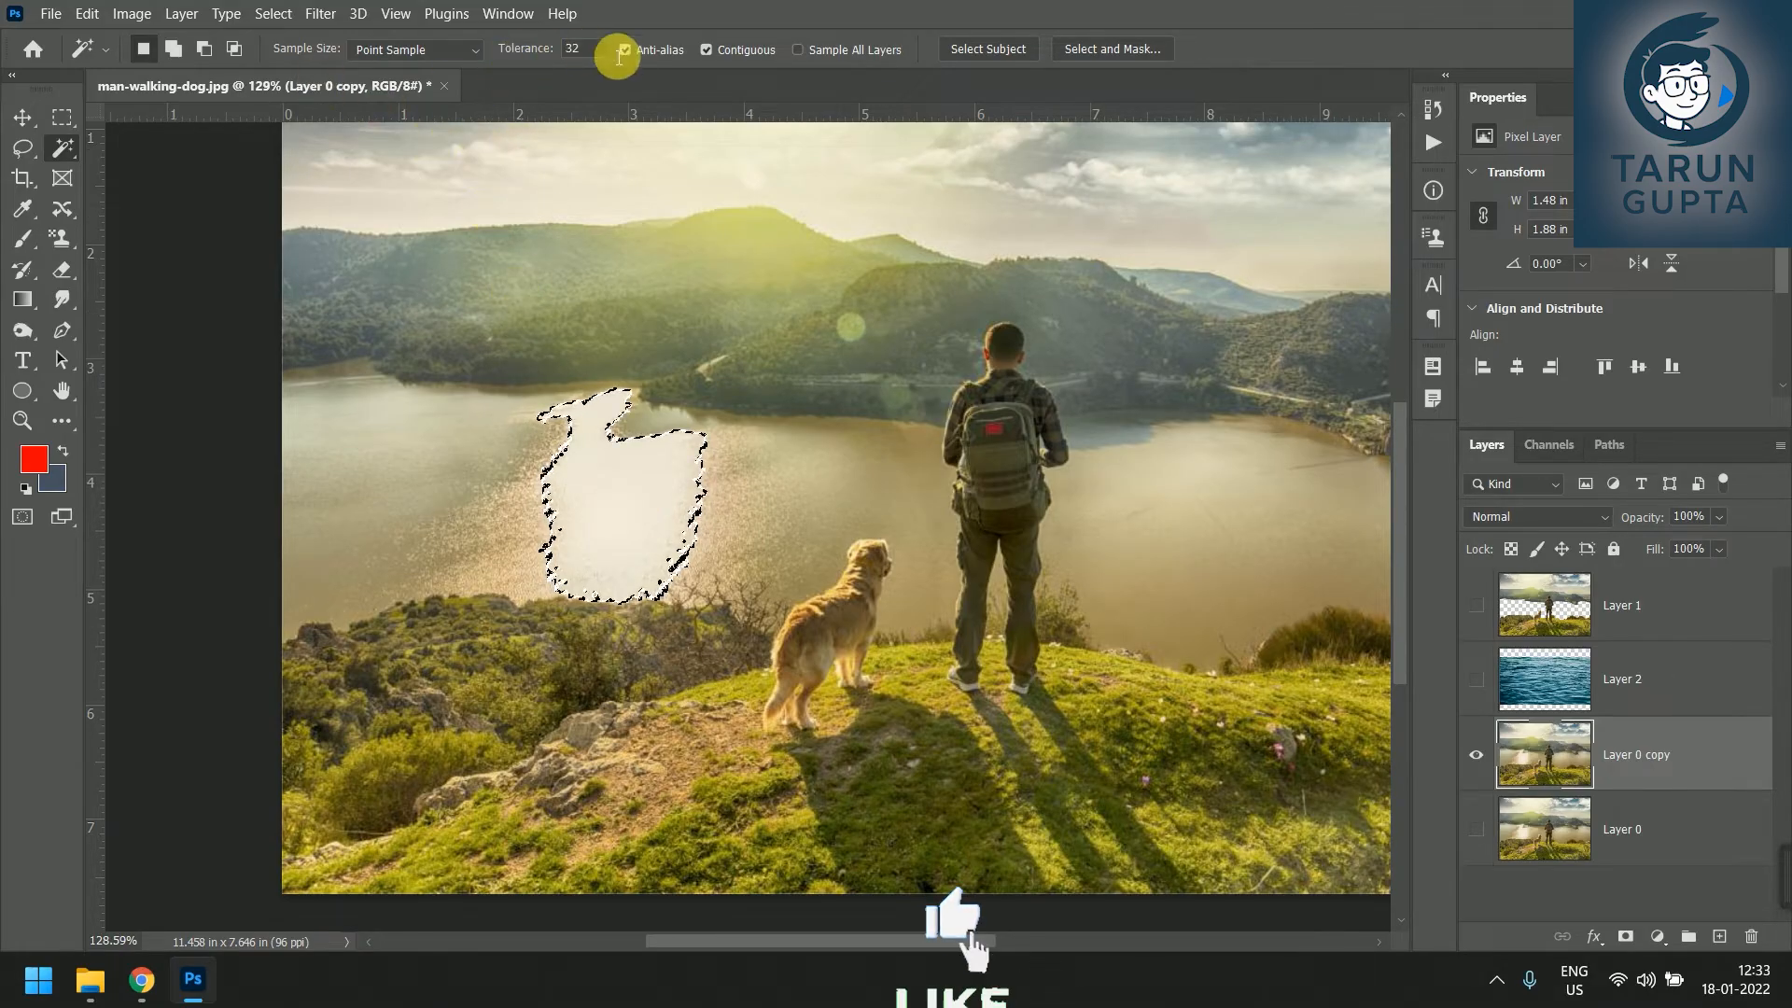
Select the bright sun reflection on the lake with the Magic Wand at tolerance 50, and again at tolerance 100.
left_click(561, 49)
key("BackSpace")
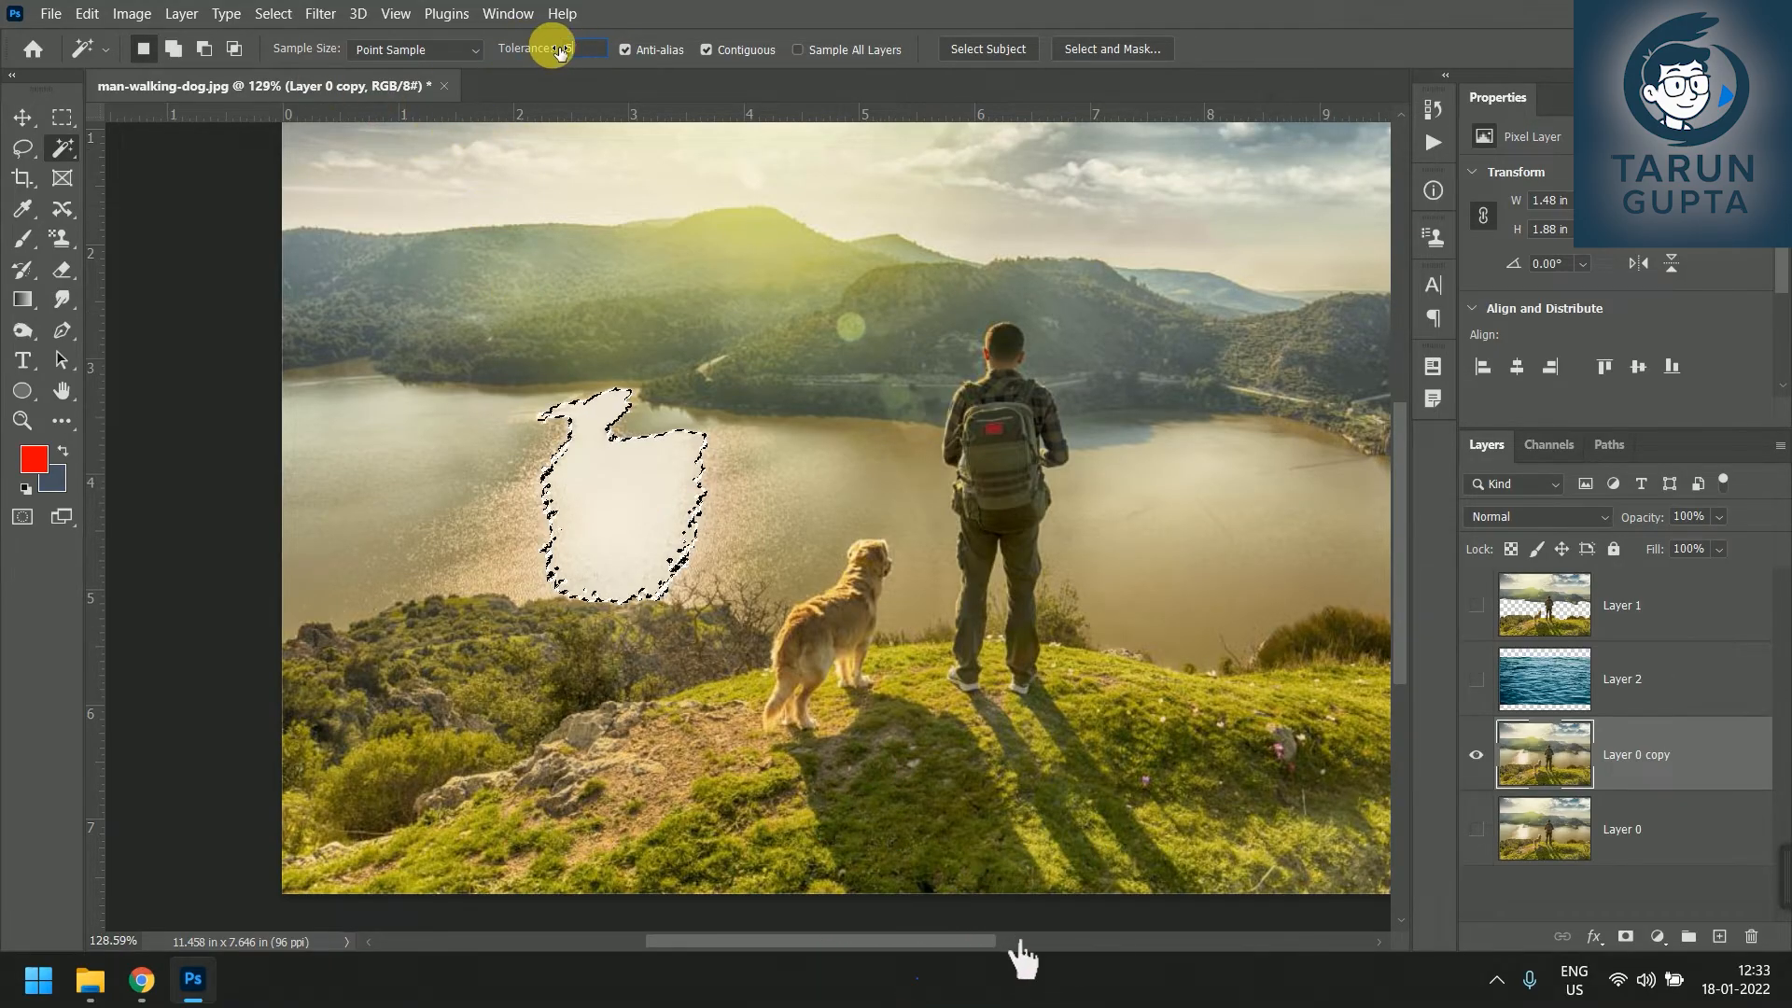
left_click(621, 496)
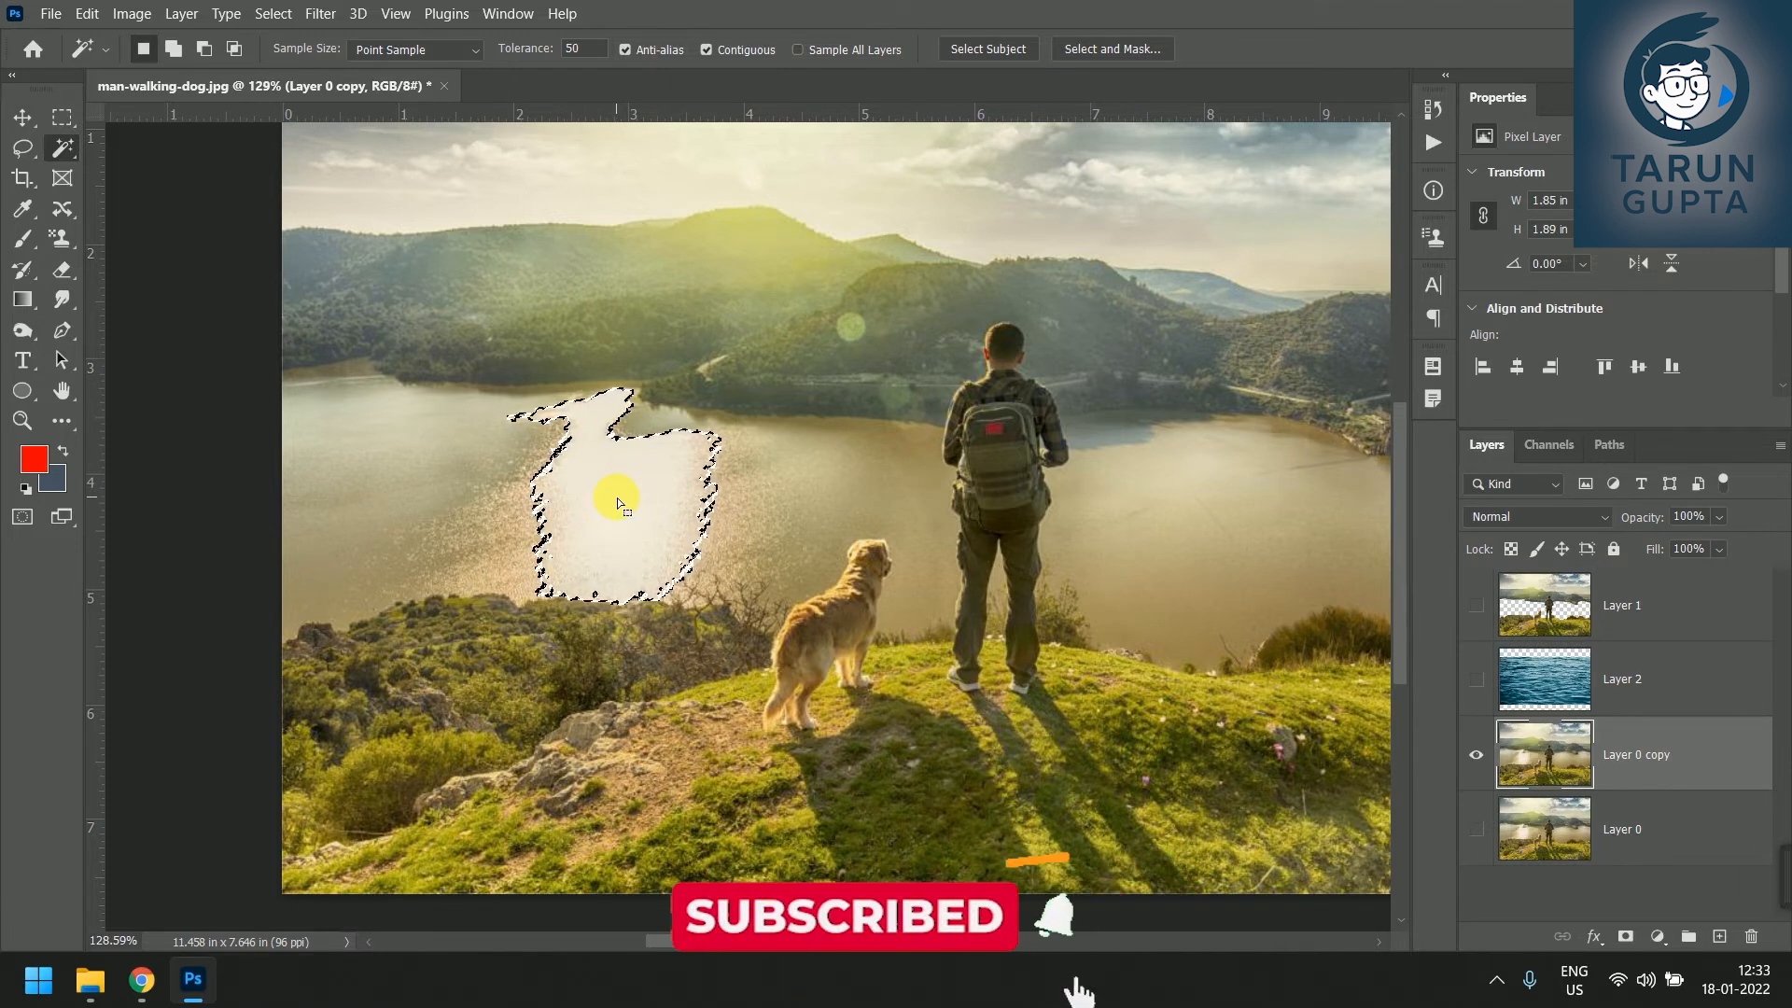
left_click(599, 58)
type("100")
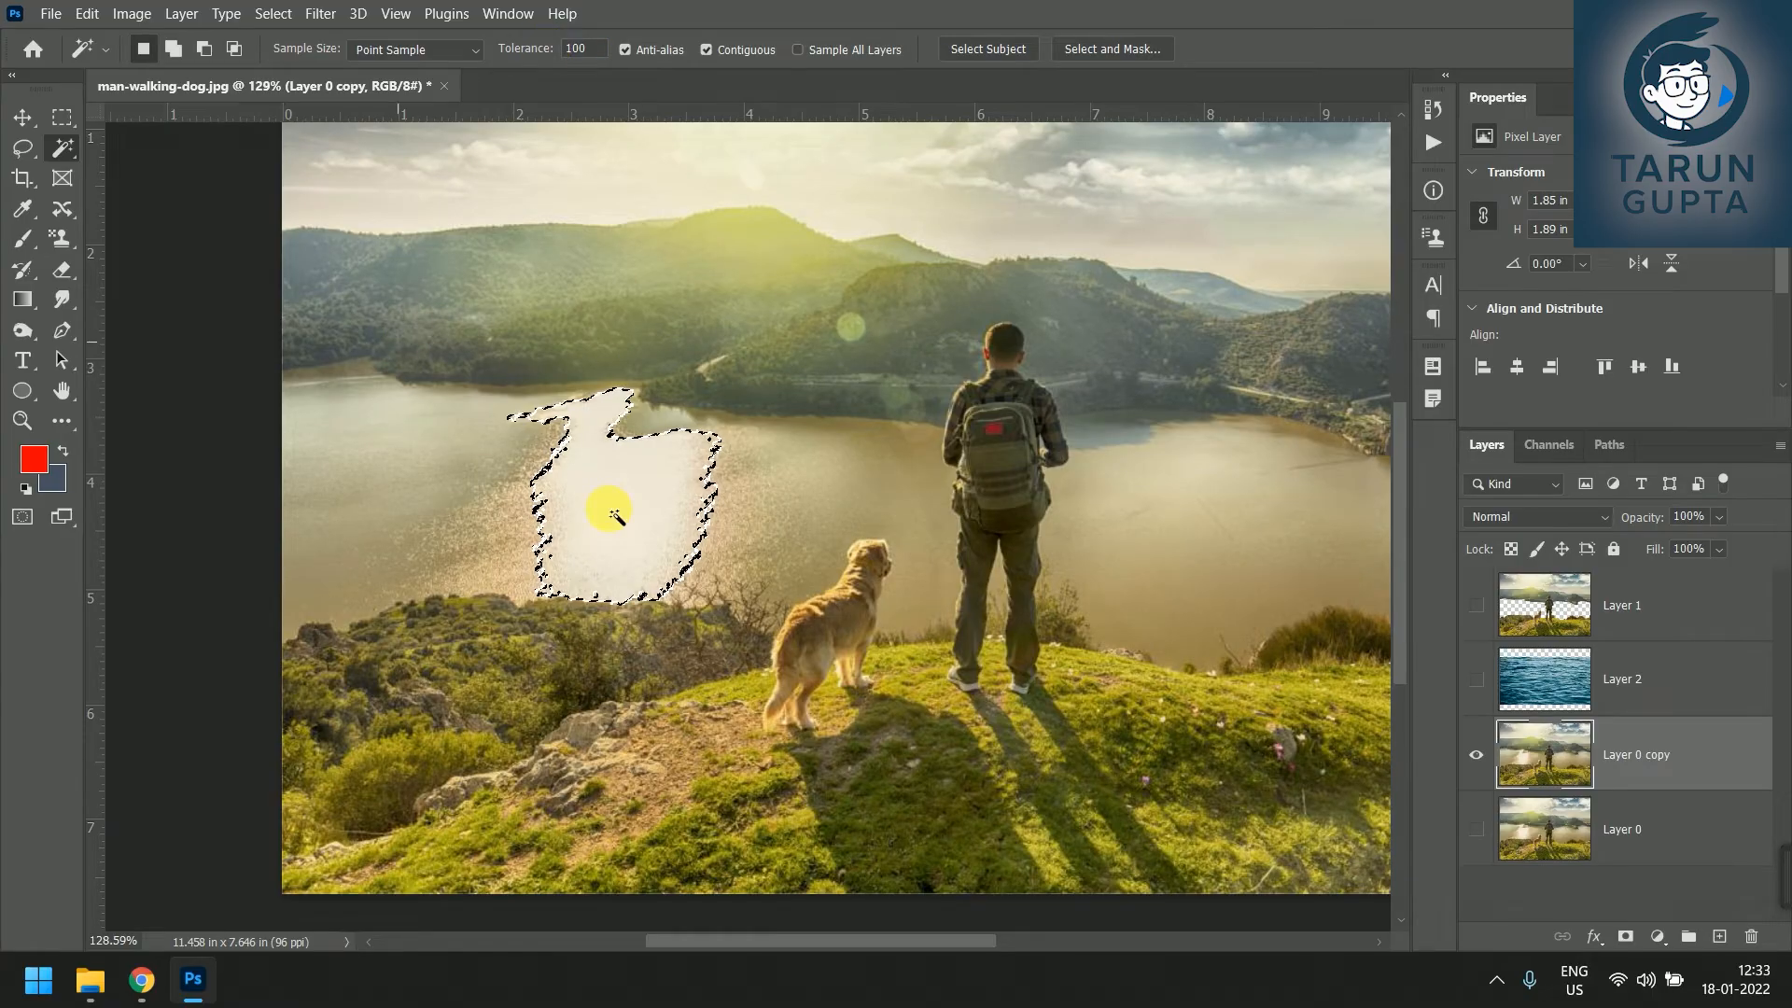
left_click(612, 490)
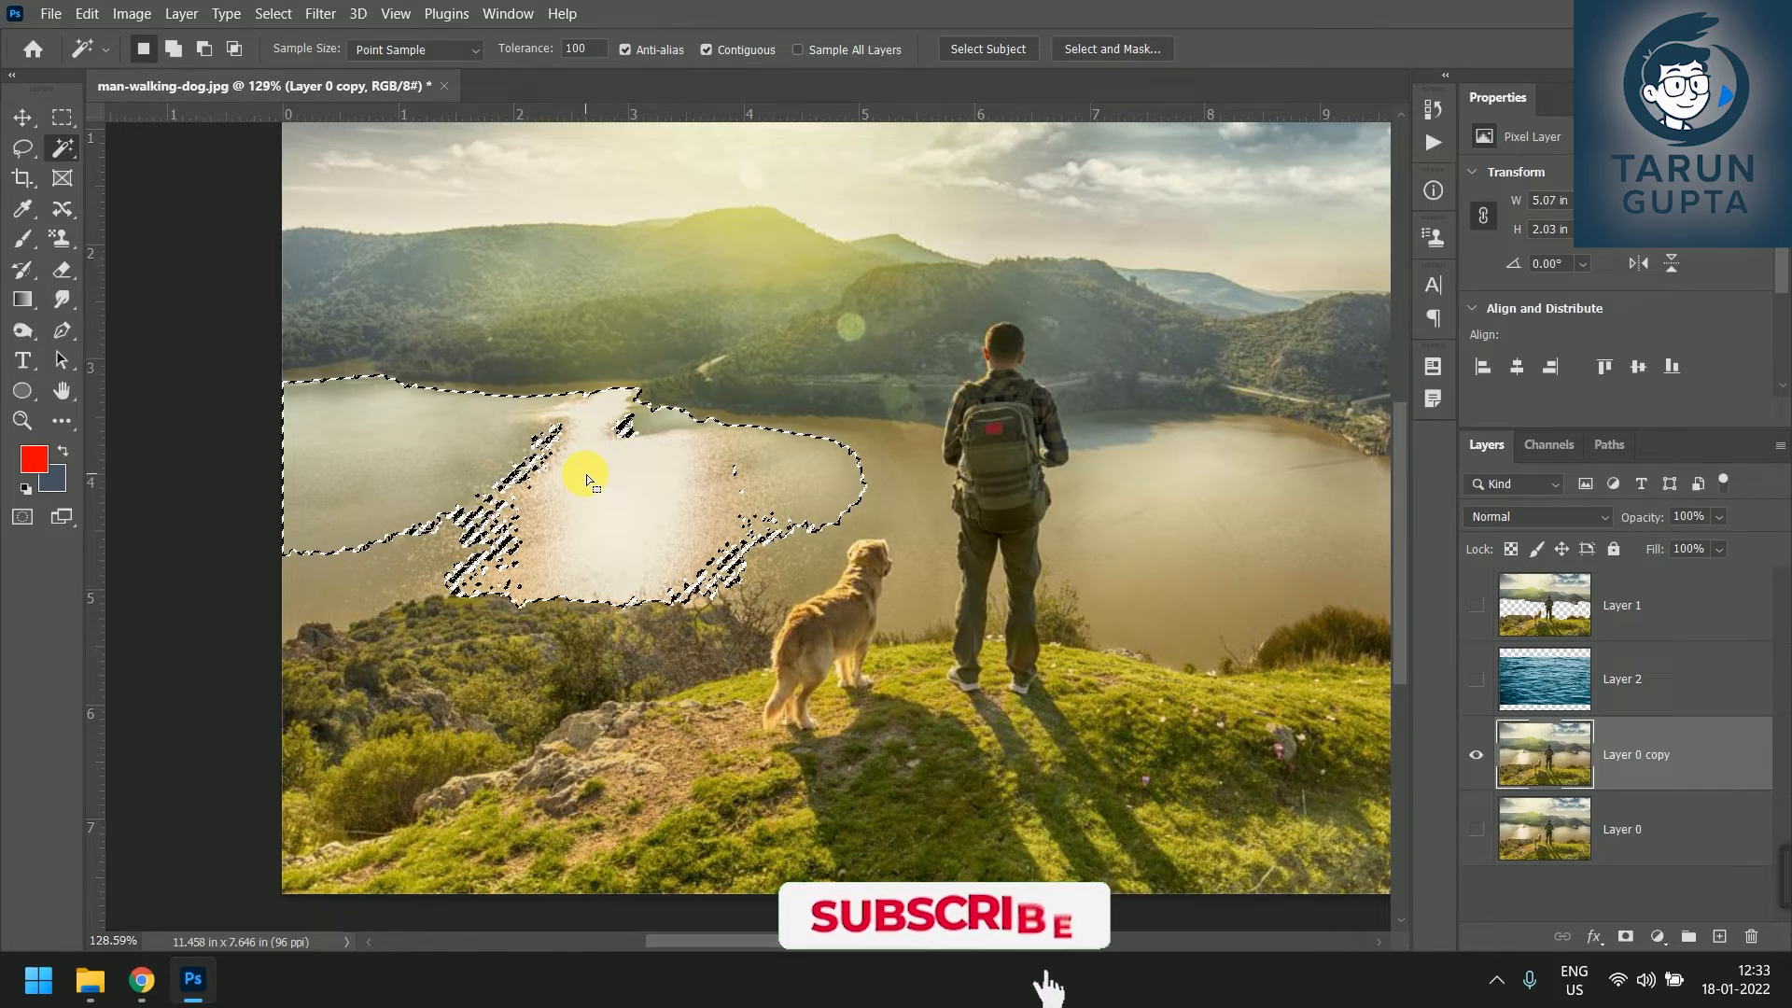
Raise the Magic Wand tolerance to the maximum of 255 and resample the sun reflection on the lake.
double_click(588, 48)
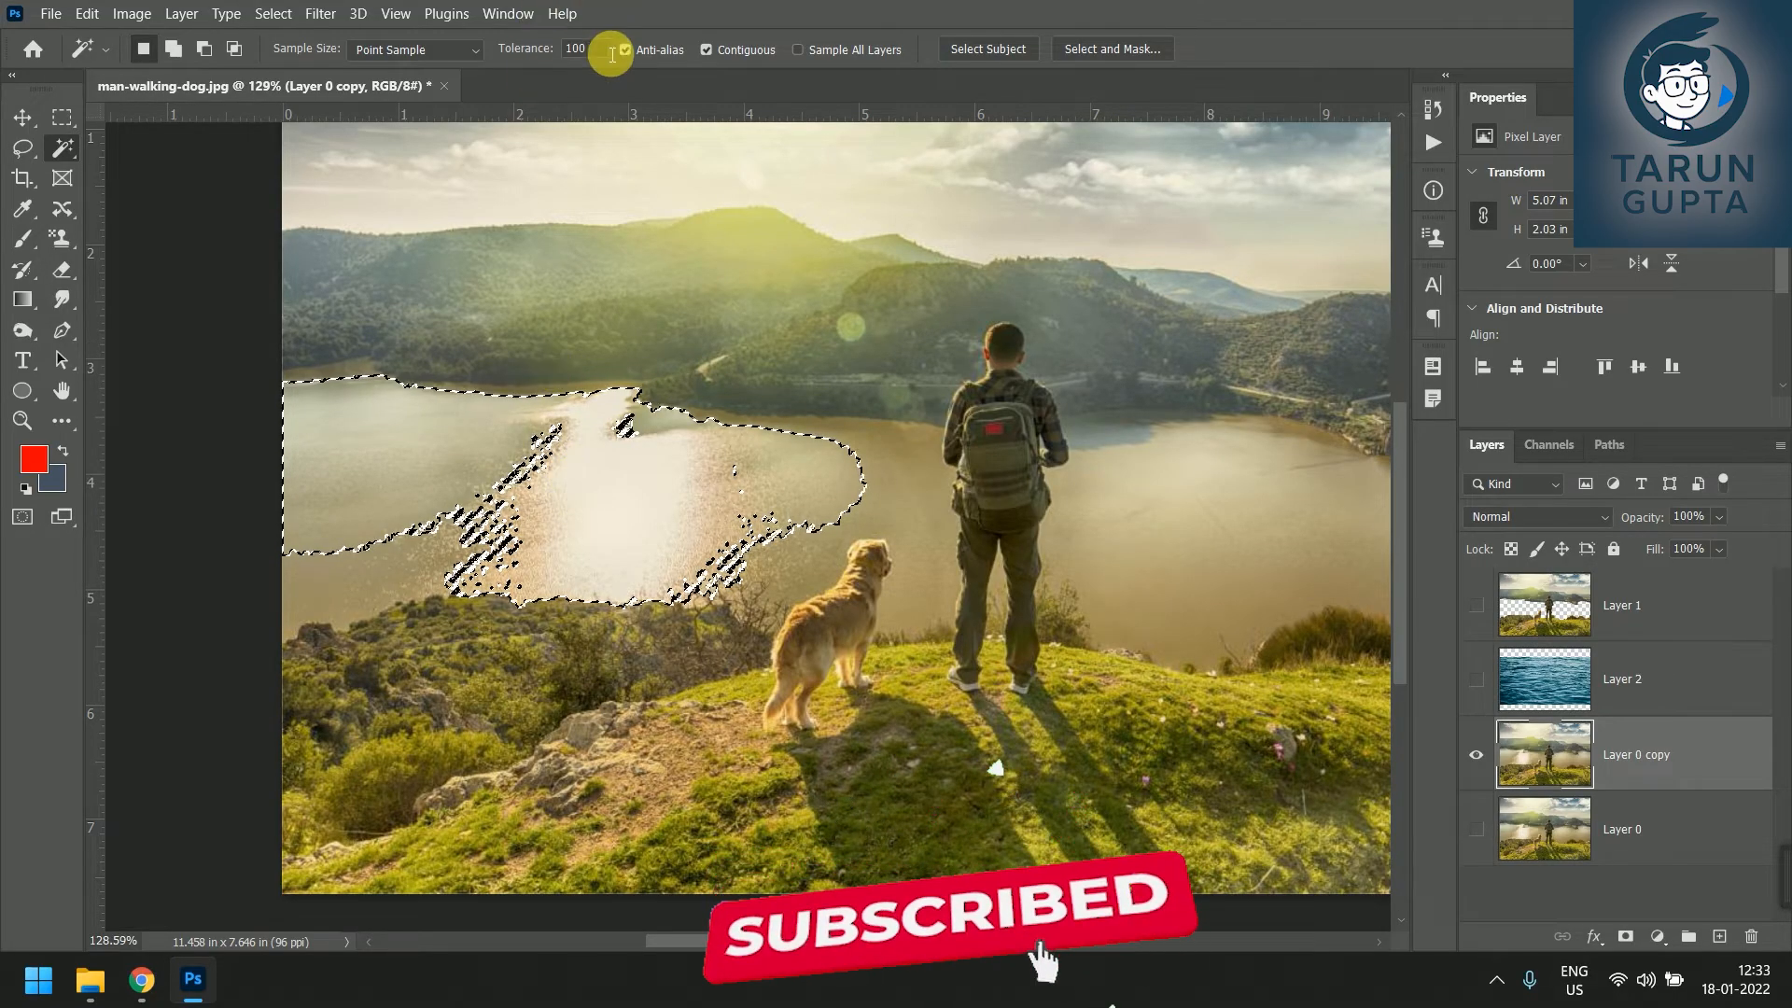
type("300")
key("Return")
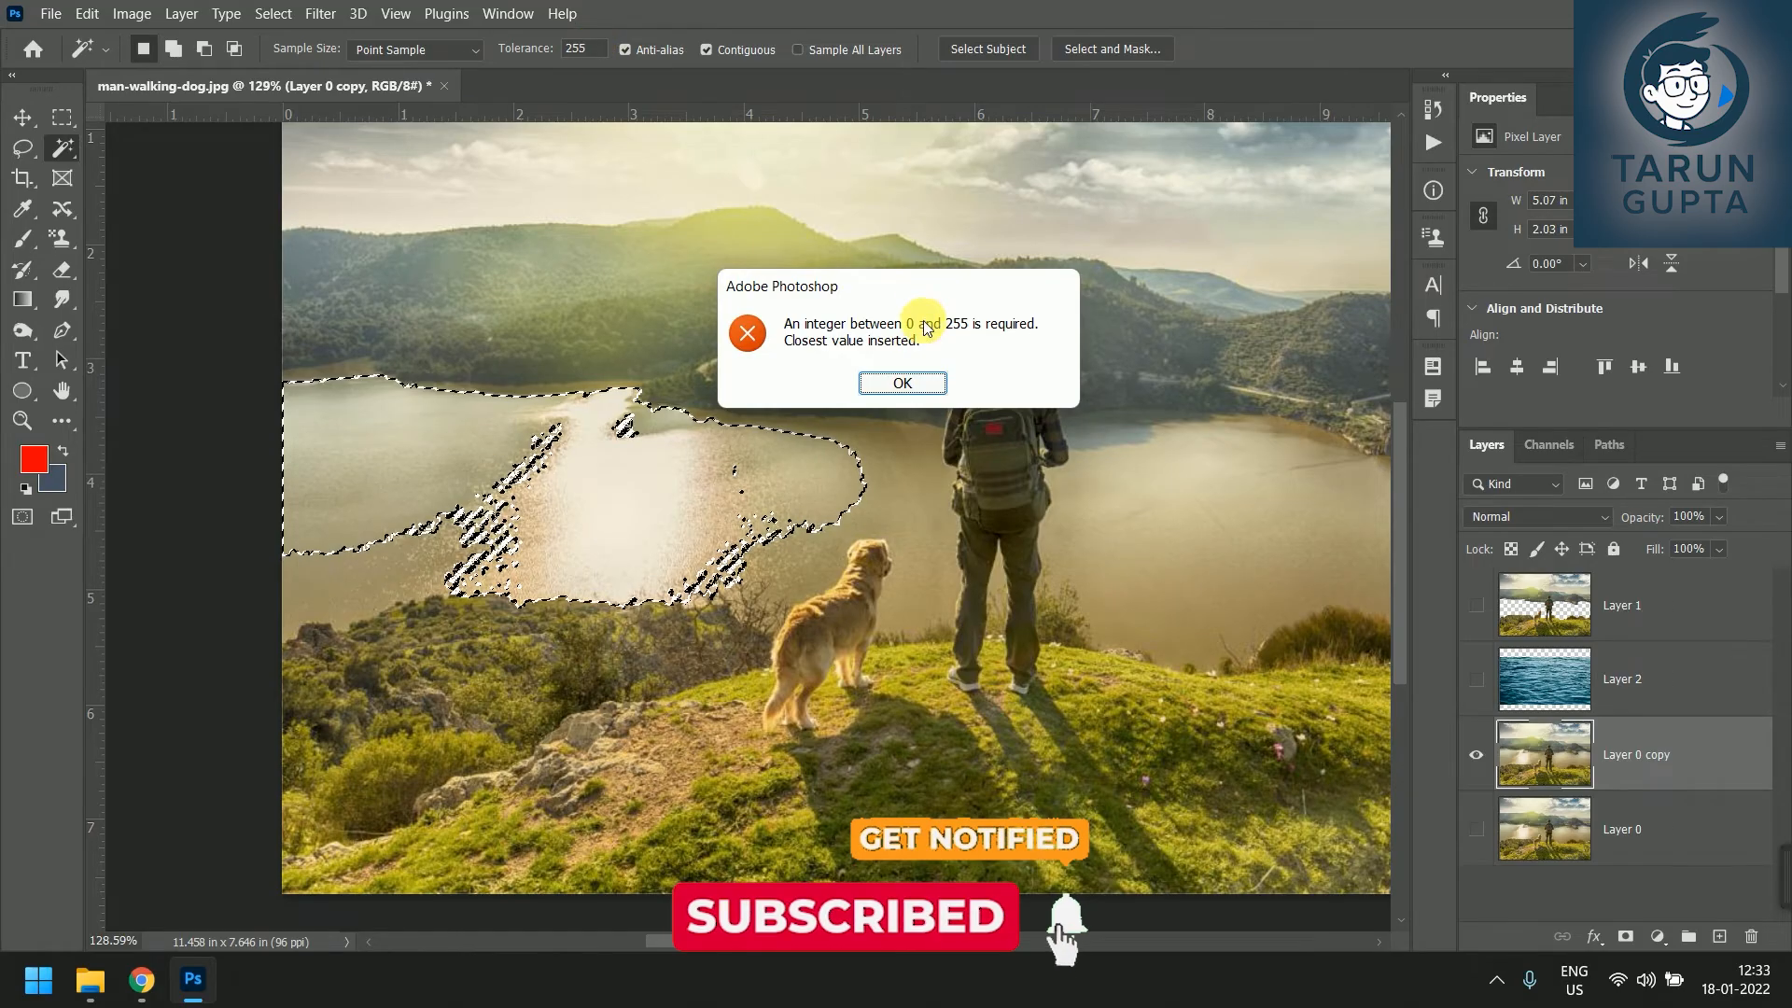
left_click(925, 382)
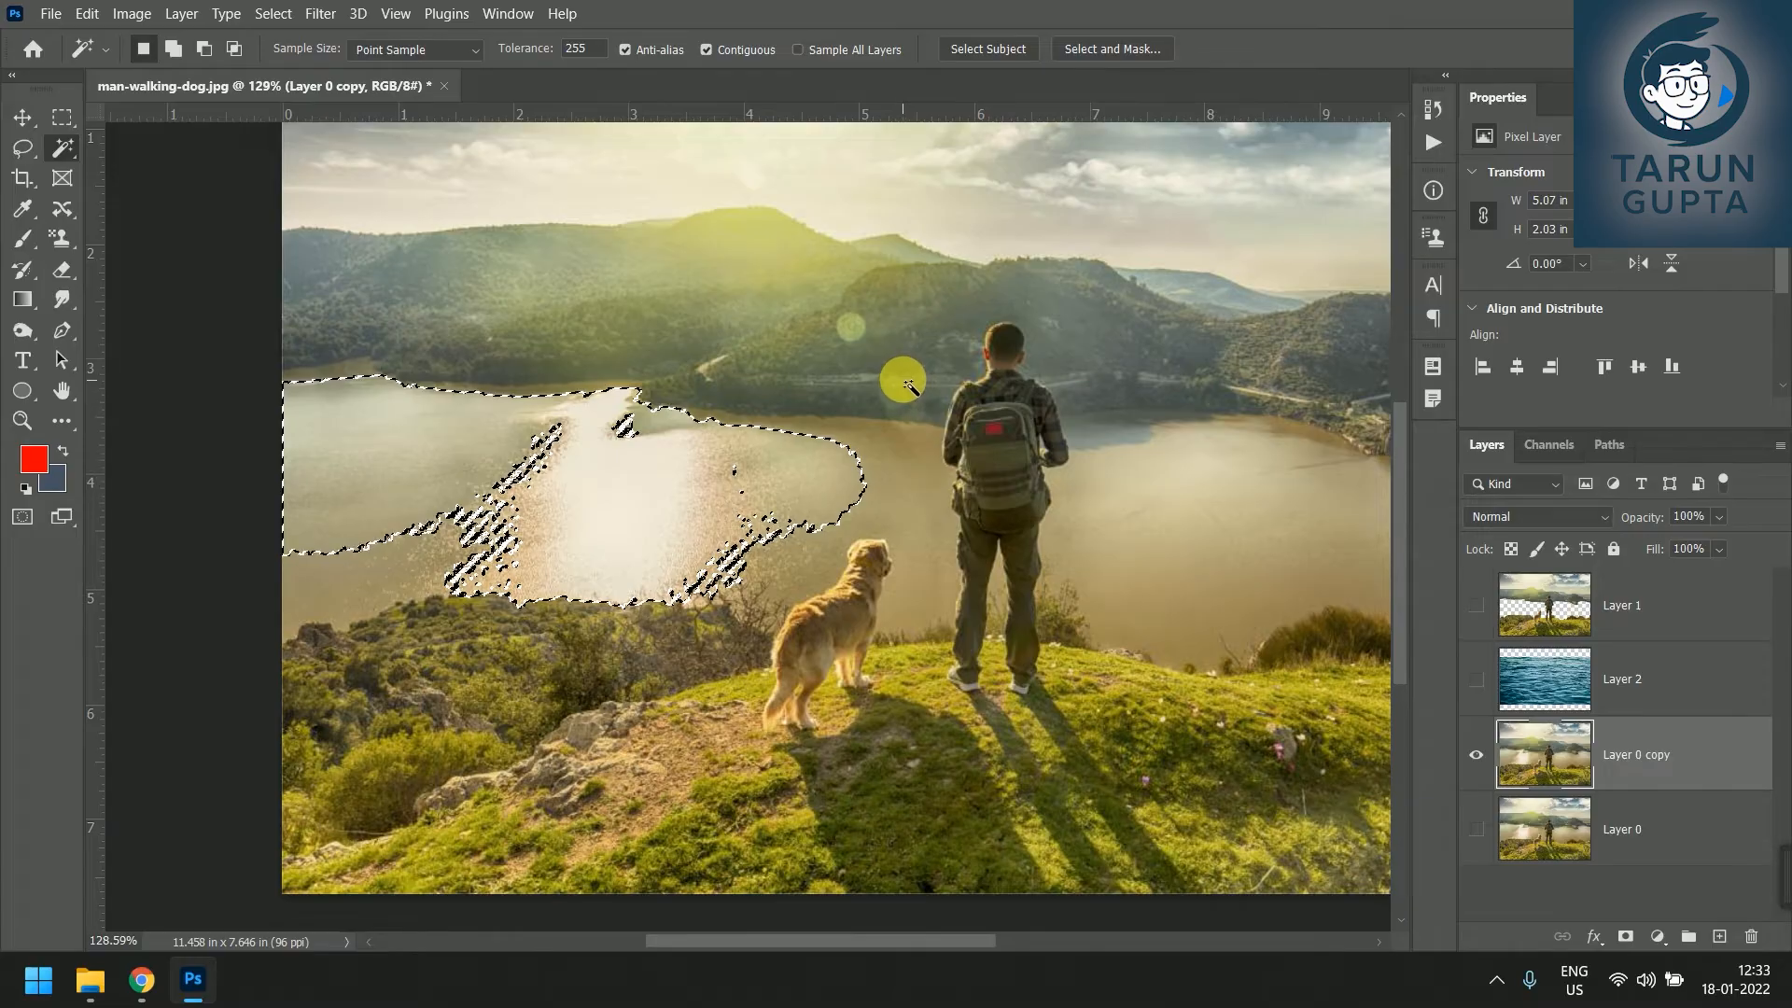
left_click(642, 490)
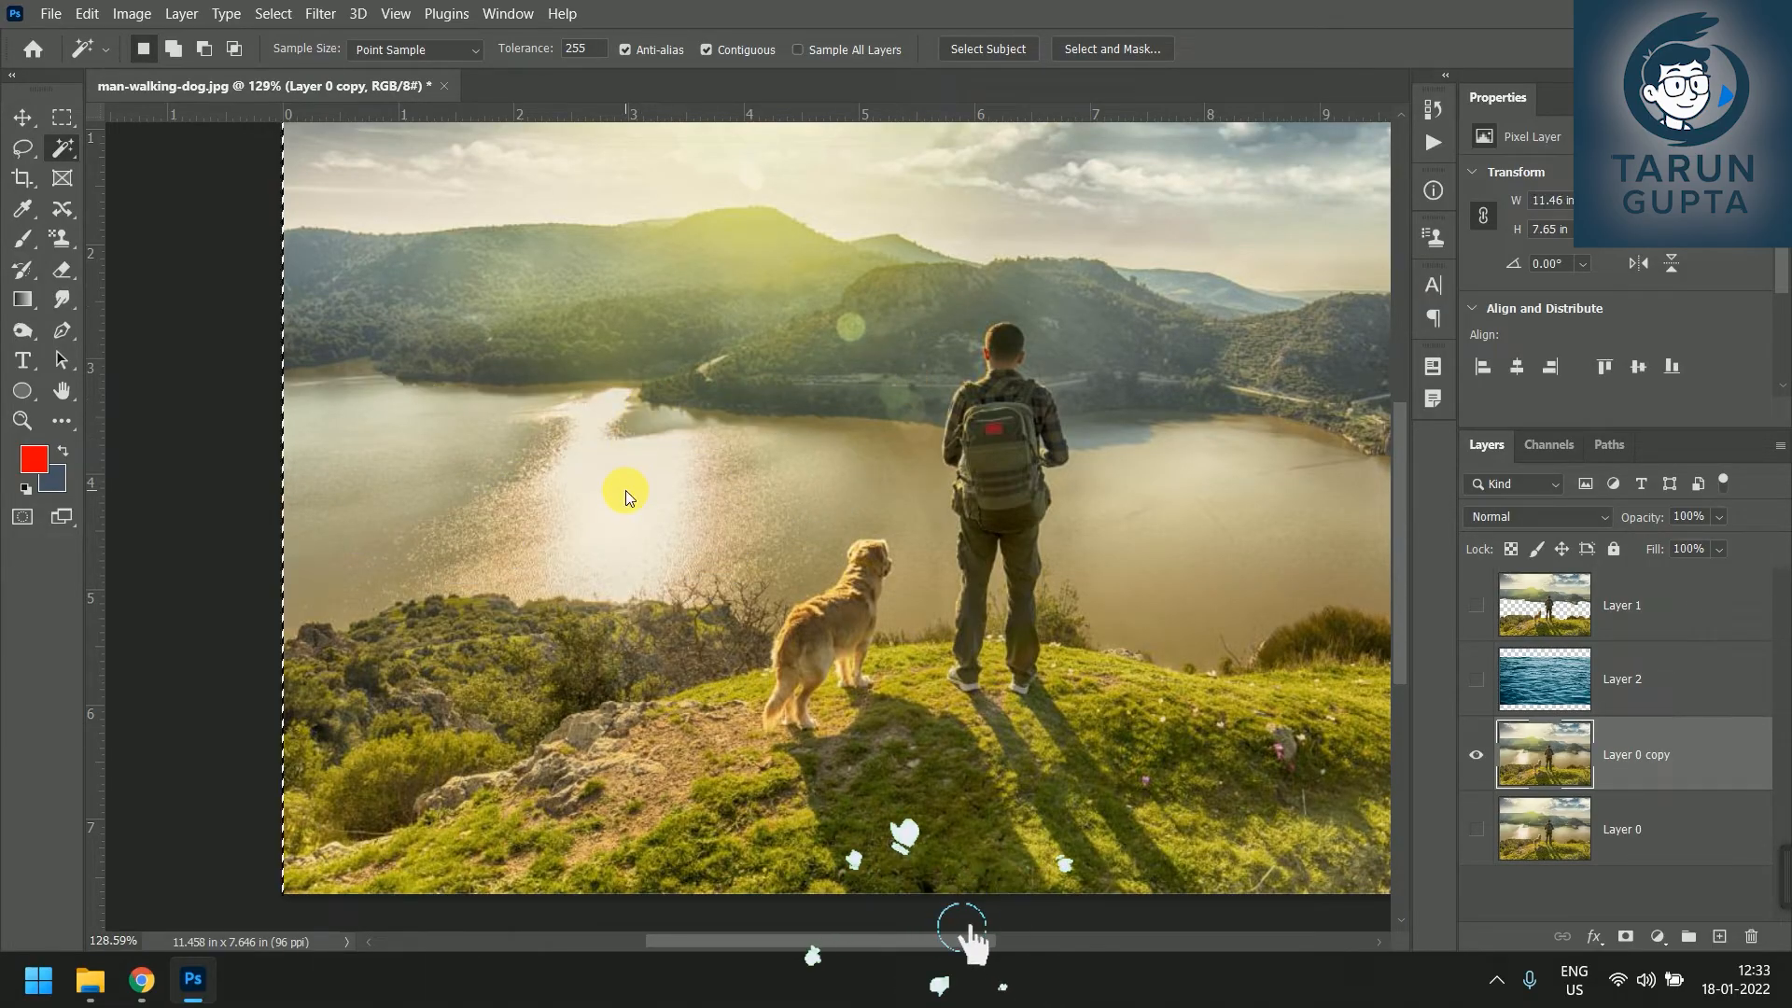
Set the Magic Wand tolerance to 30 and select the sun reflection on the lake afresh.
type("30")
key("ctrl+minus")
key("ctrl+minus")
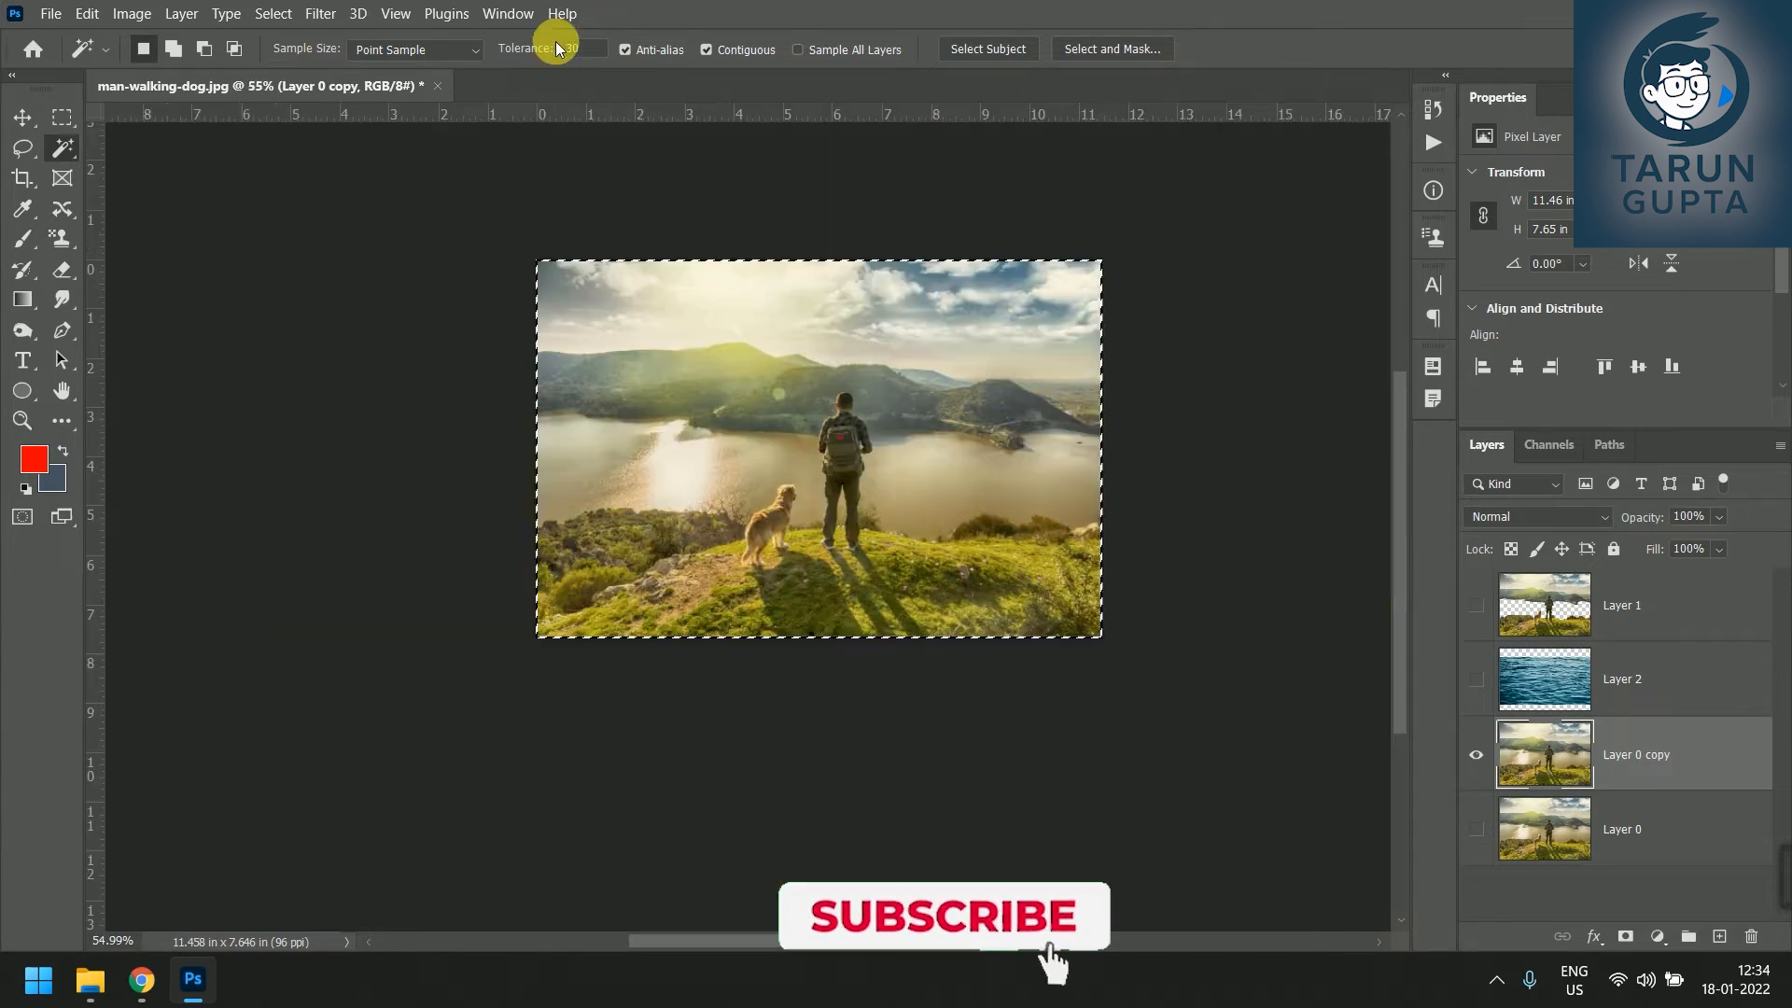
scroll(652, 435, "up", 5)
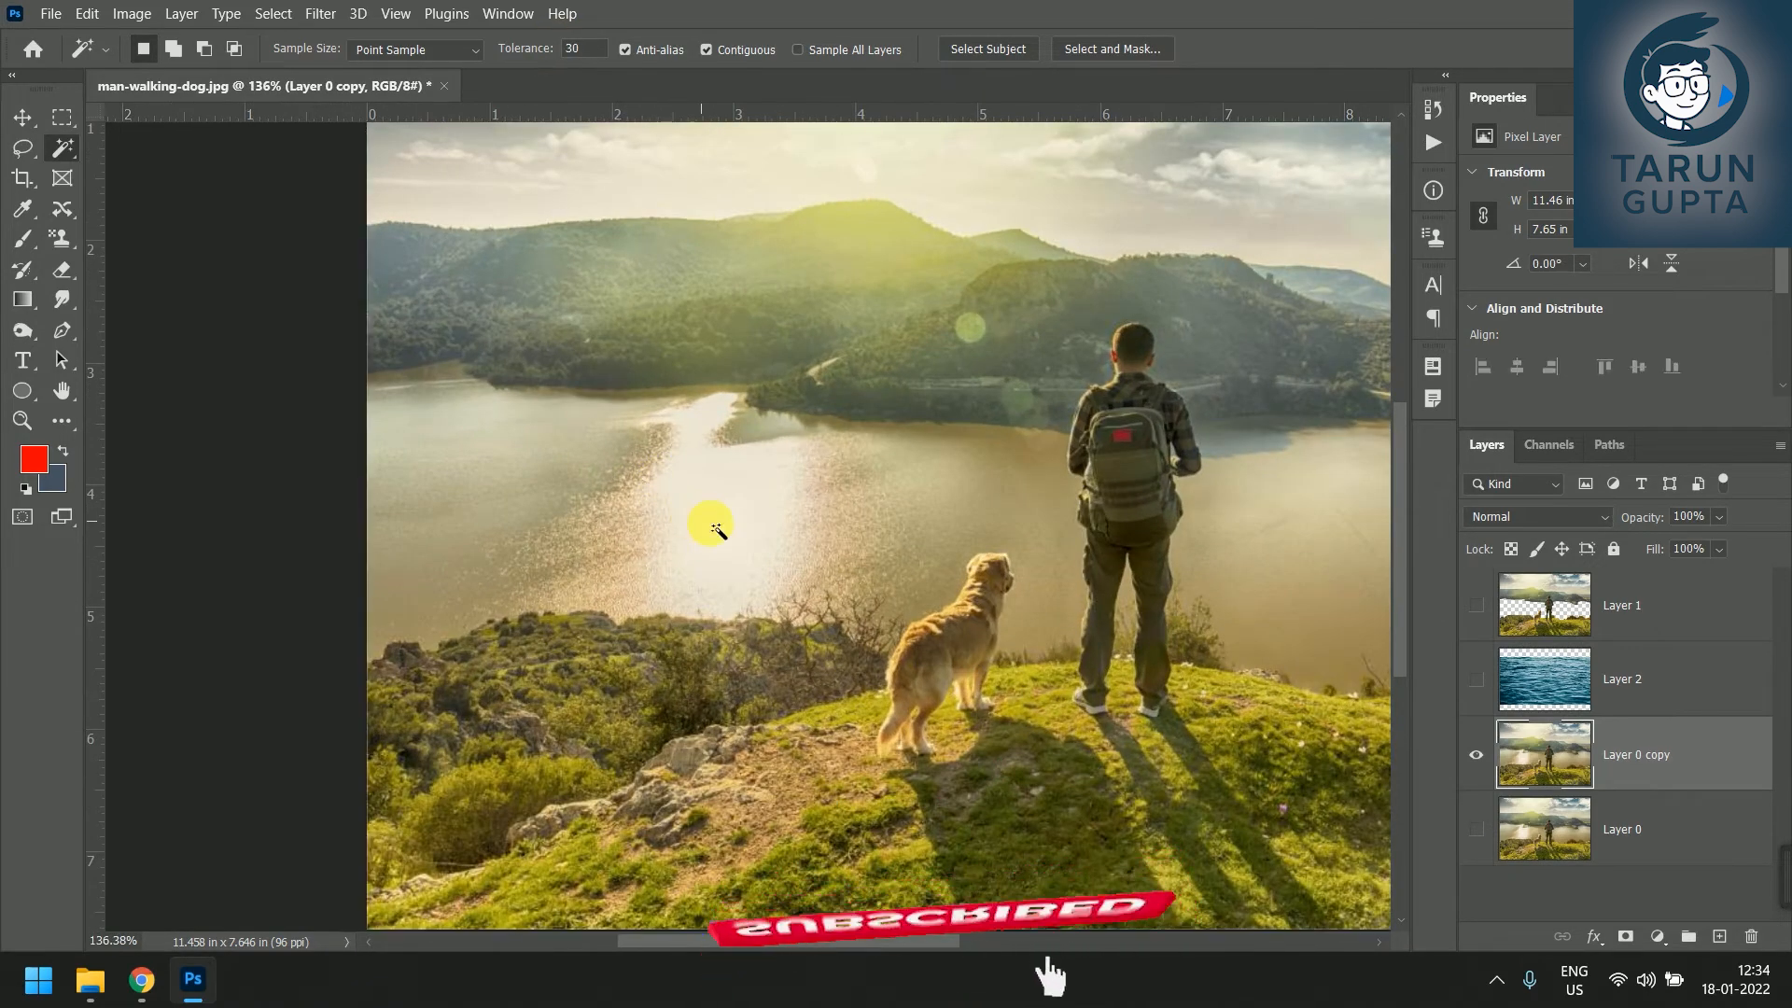
left_click(720, 496)
Add the lake water from the sun reflection to the image's left edge to the selection, including small leftover specks.
scroll(652, 508, "up", 4)
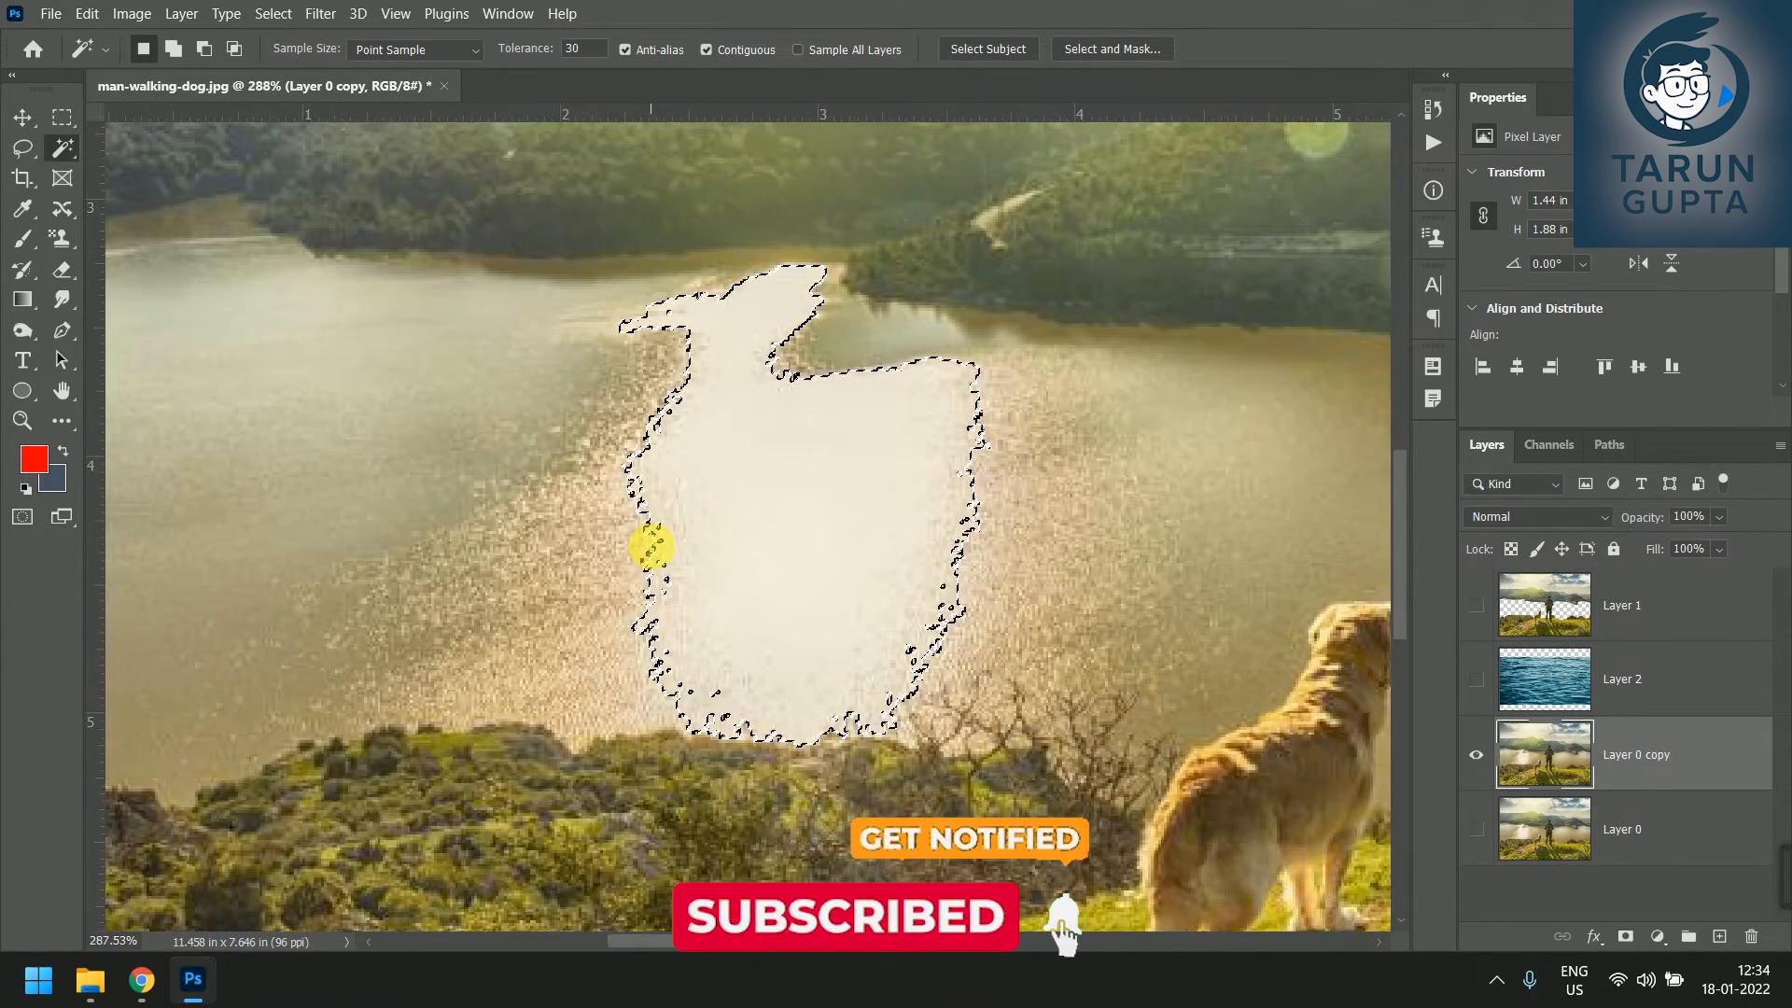
key("shift")
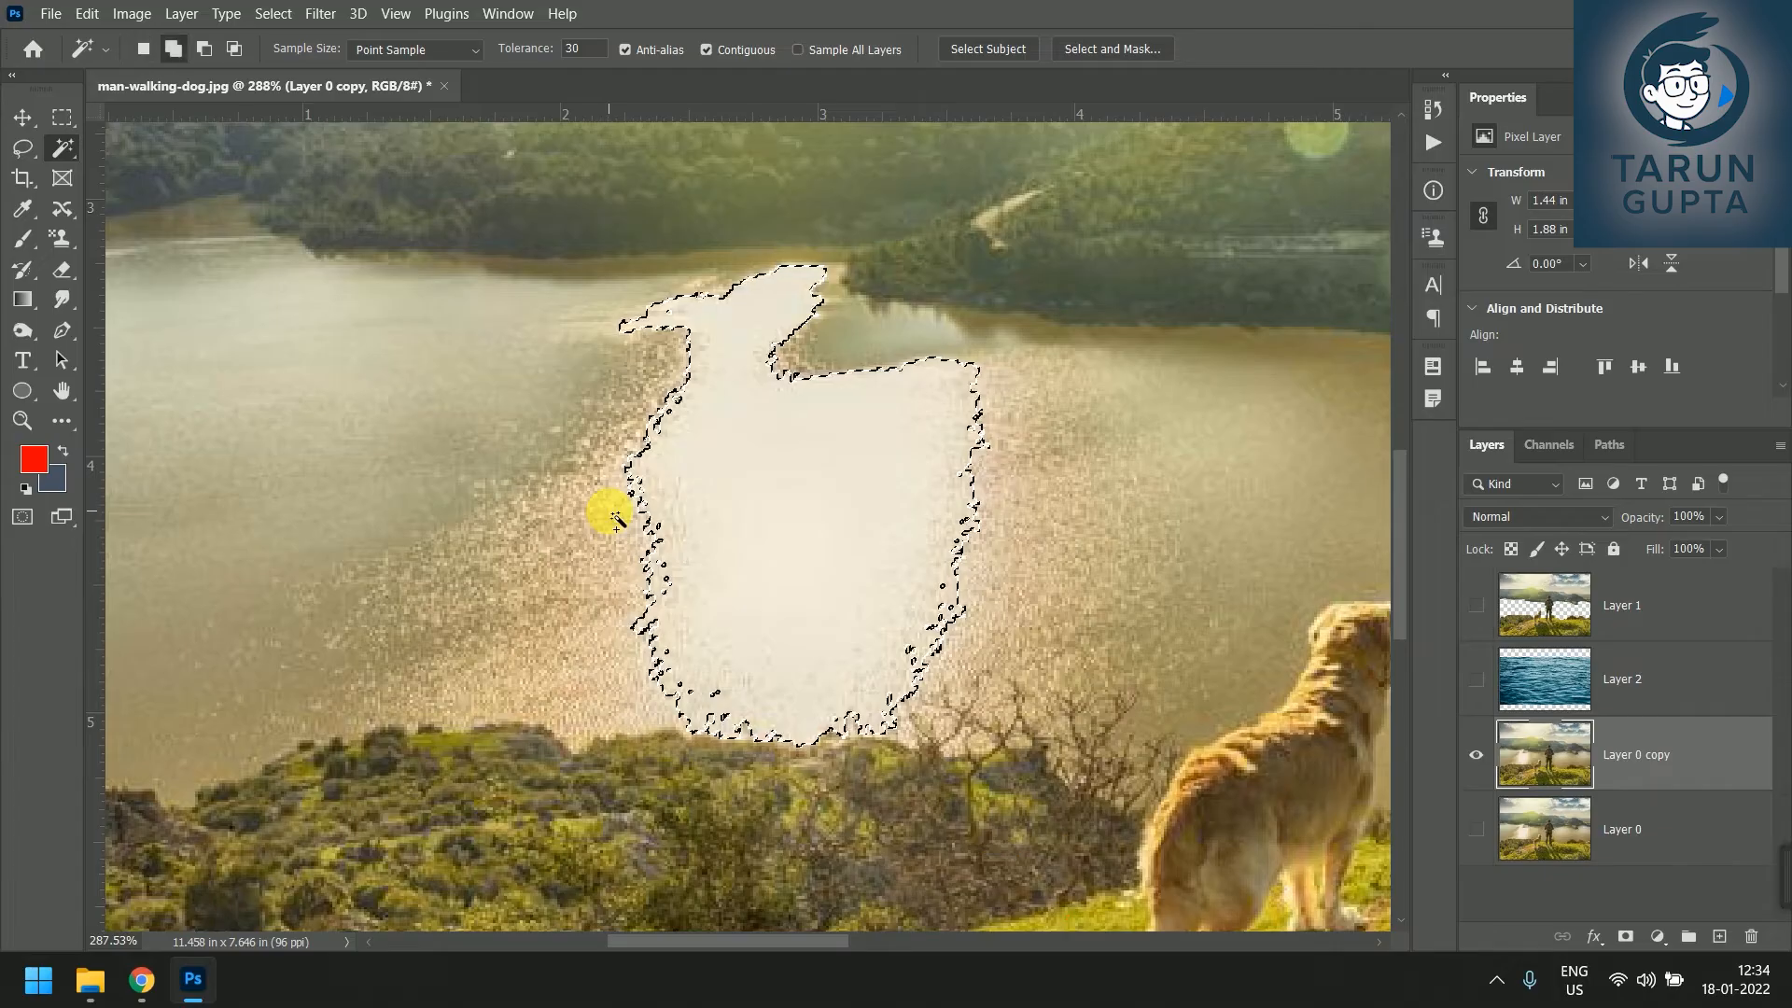
left_click(594, 490)
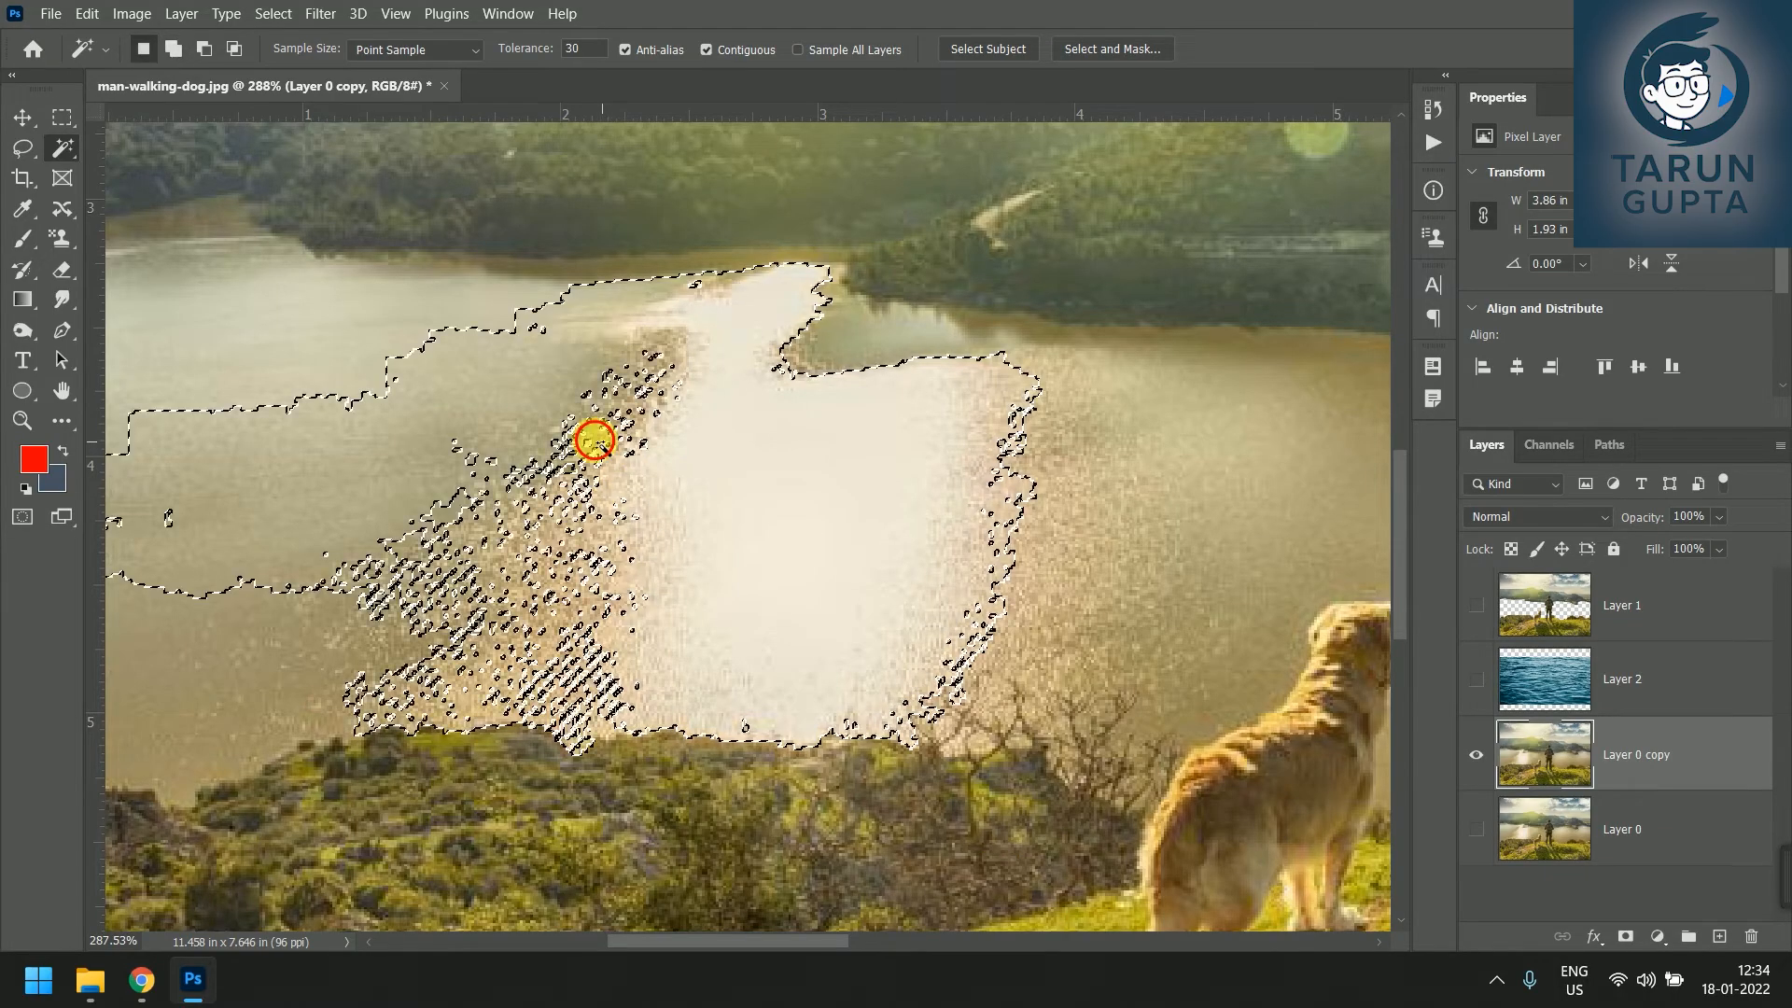
left_click(505, 504)
left_click(567, 651)
left_click(558, 602)
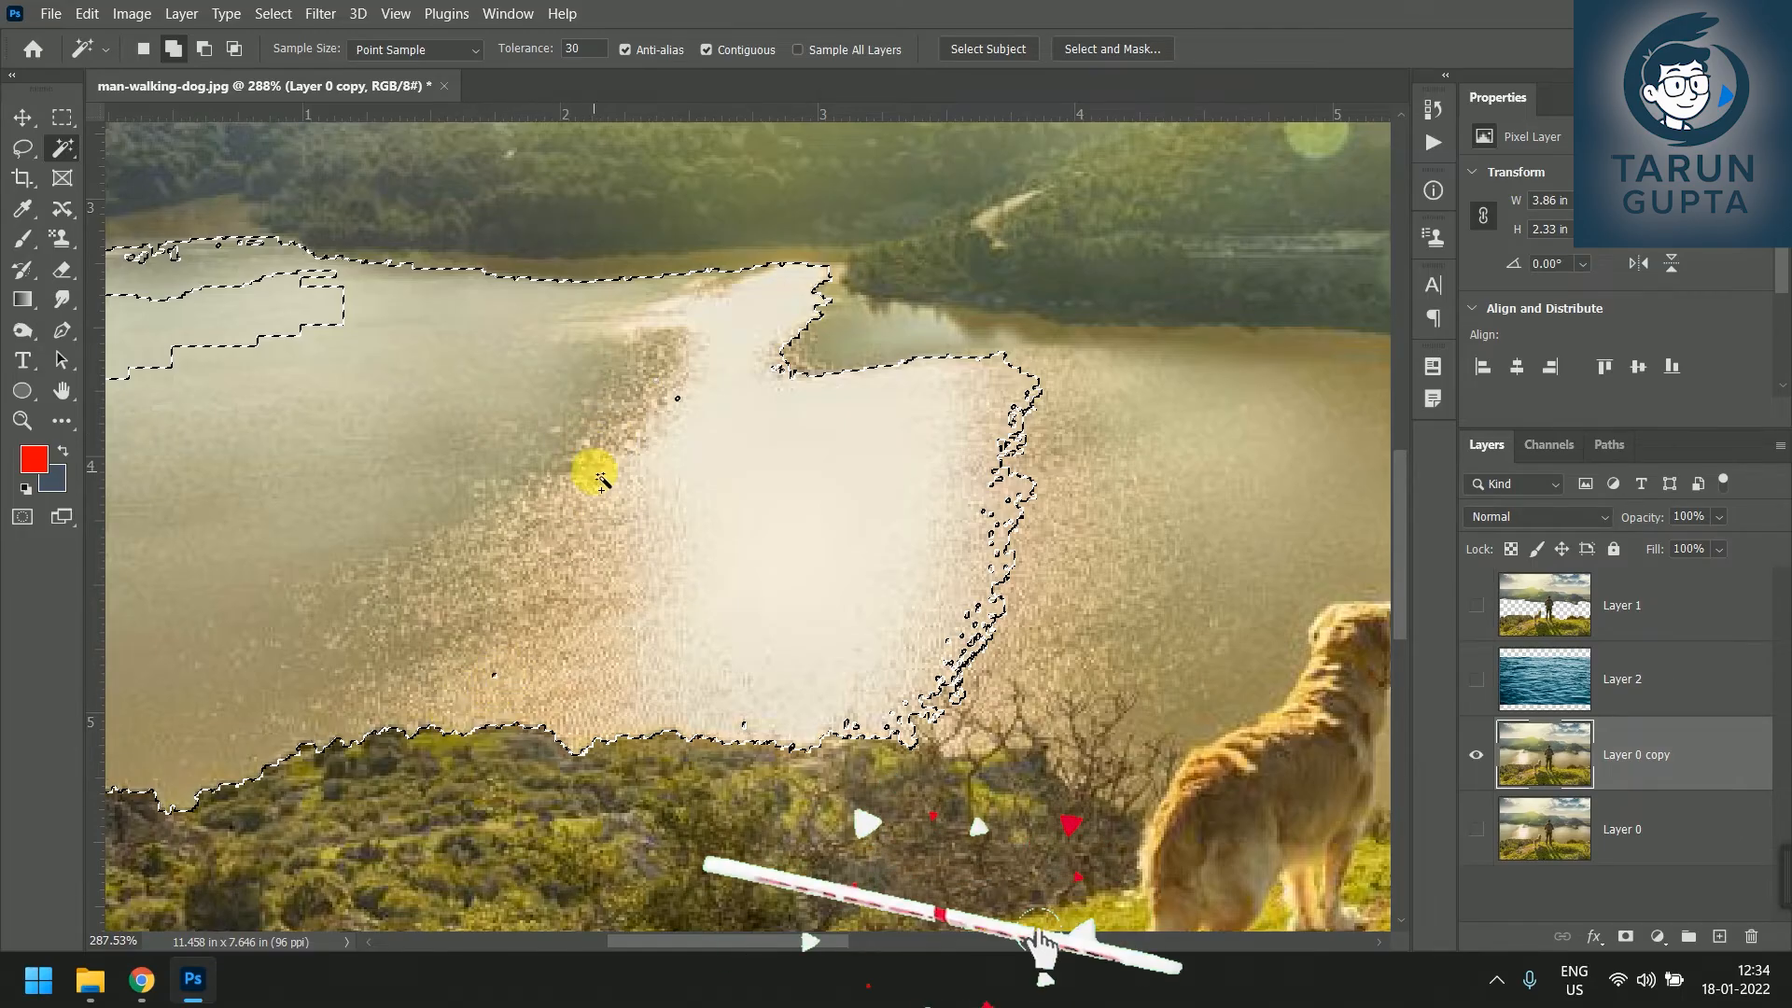
left_click(680, 401)
left_click(571, 672)
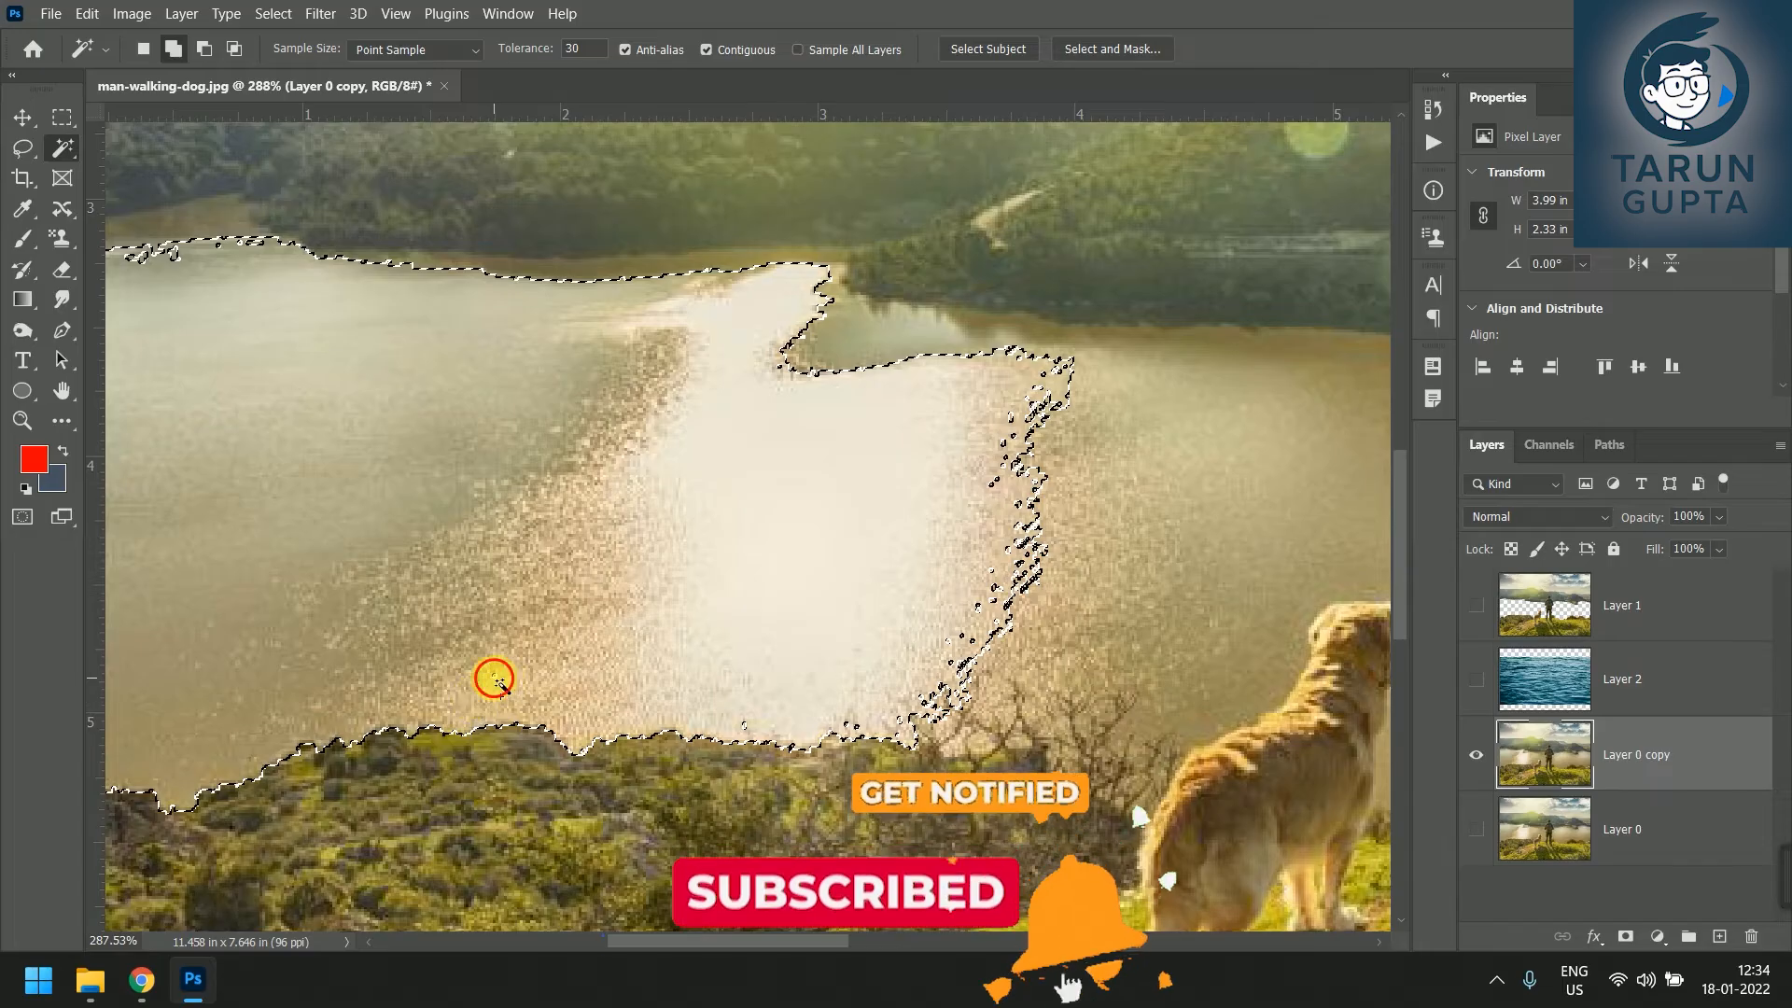
Try adding the far shoreline strip near the image's left edge, and subtract the hillside areas from the selection.
left_click_drag(370, 425, 1072, 611)
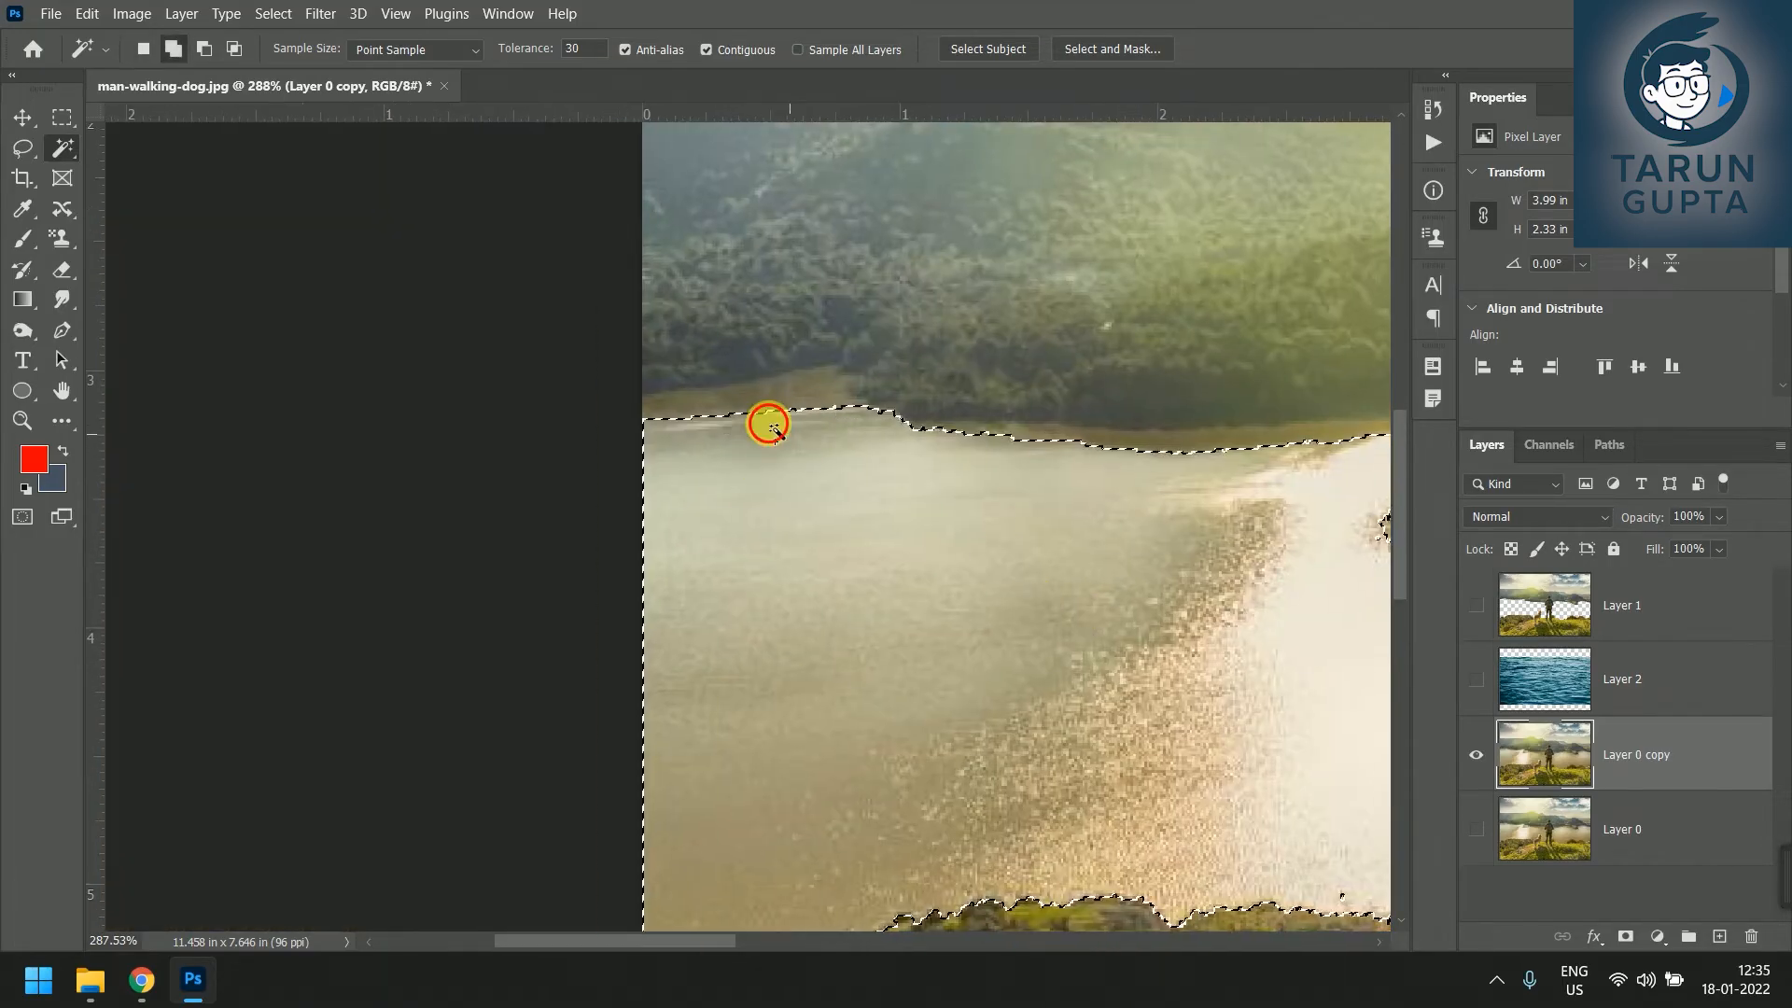
left_click(760, 407, "shift")
left_click(825, 435, "shift")
left_click(1122, 545, "alt")
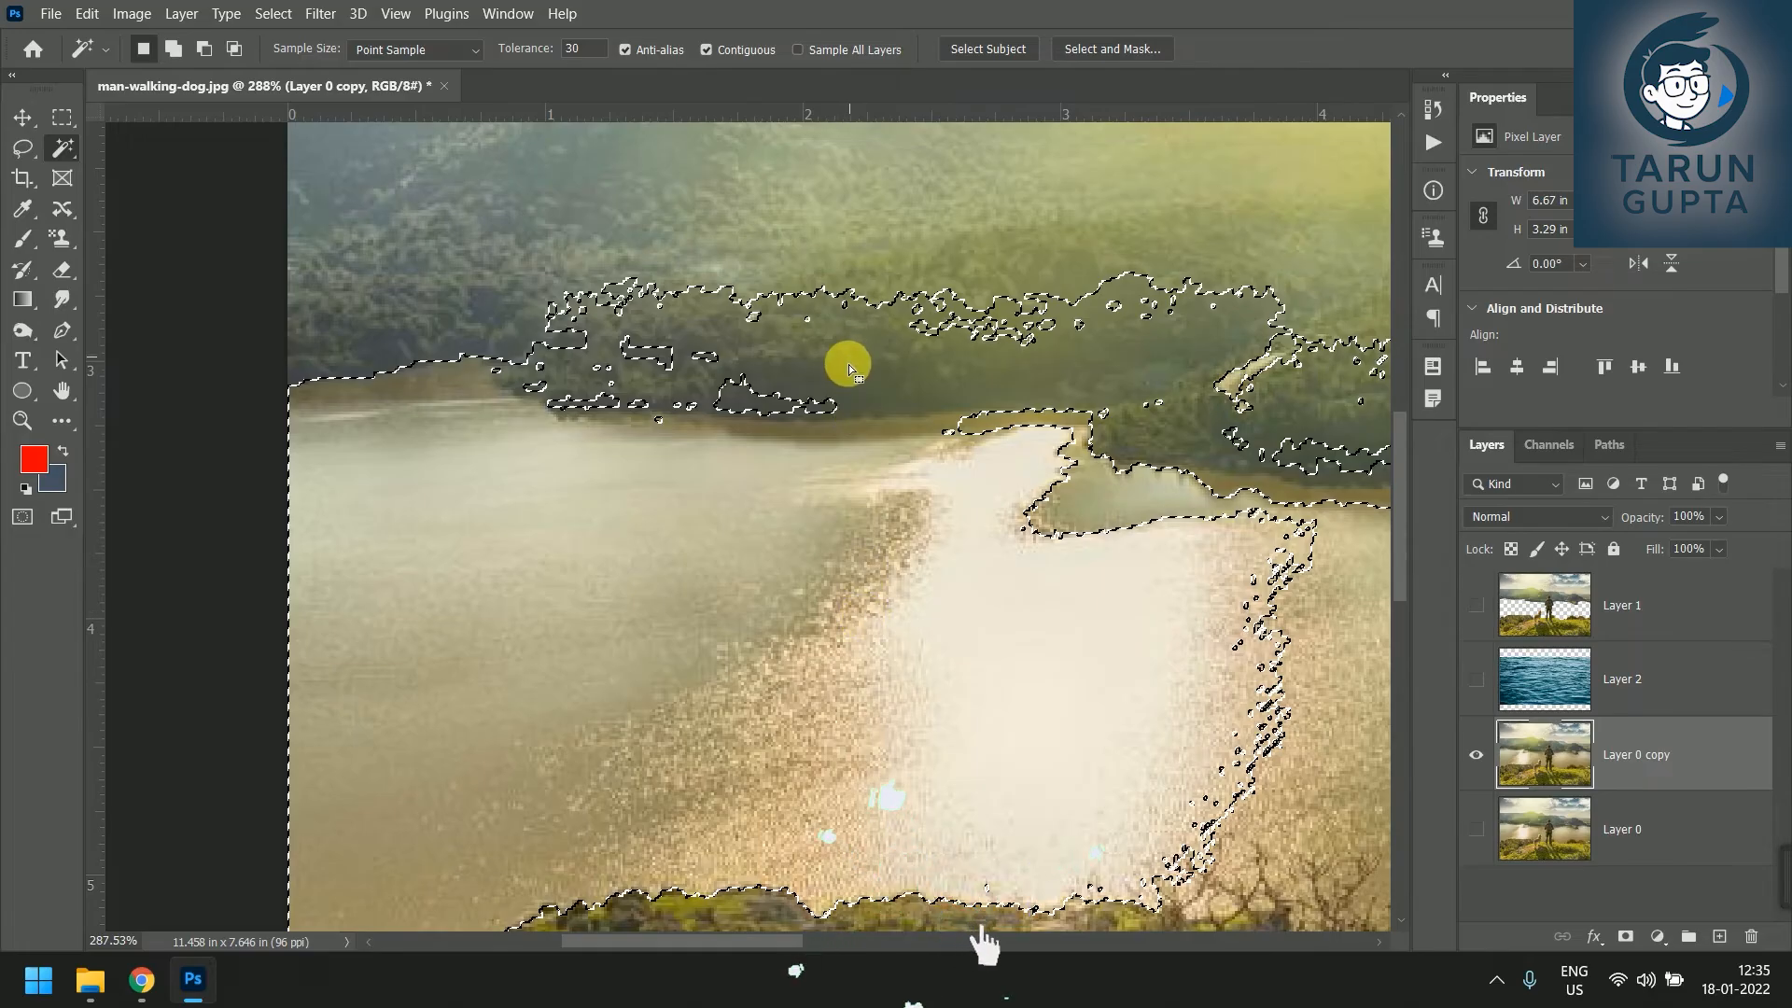
left_click(852, 342, "alt")
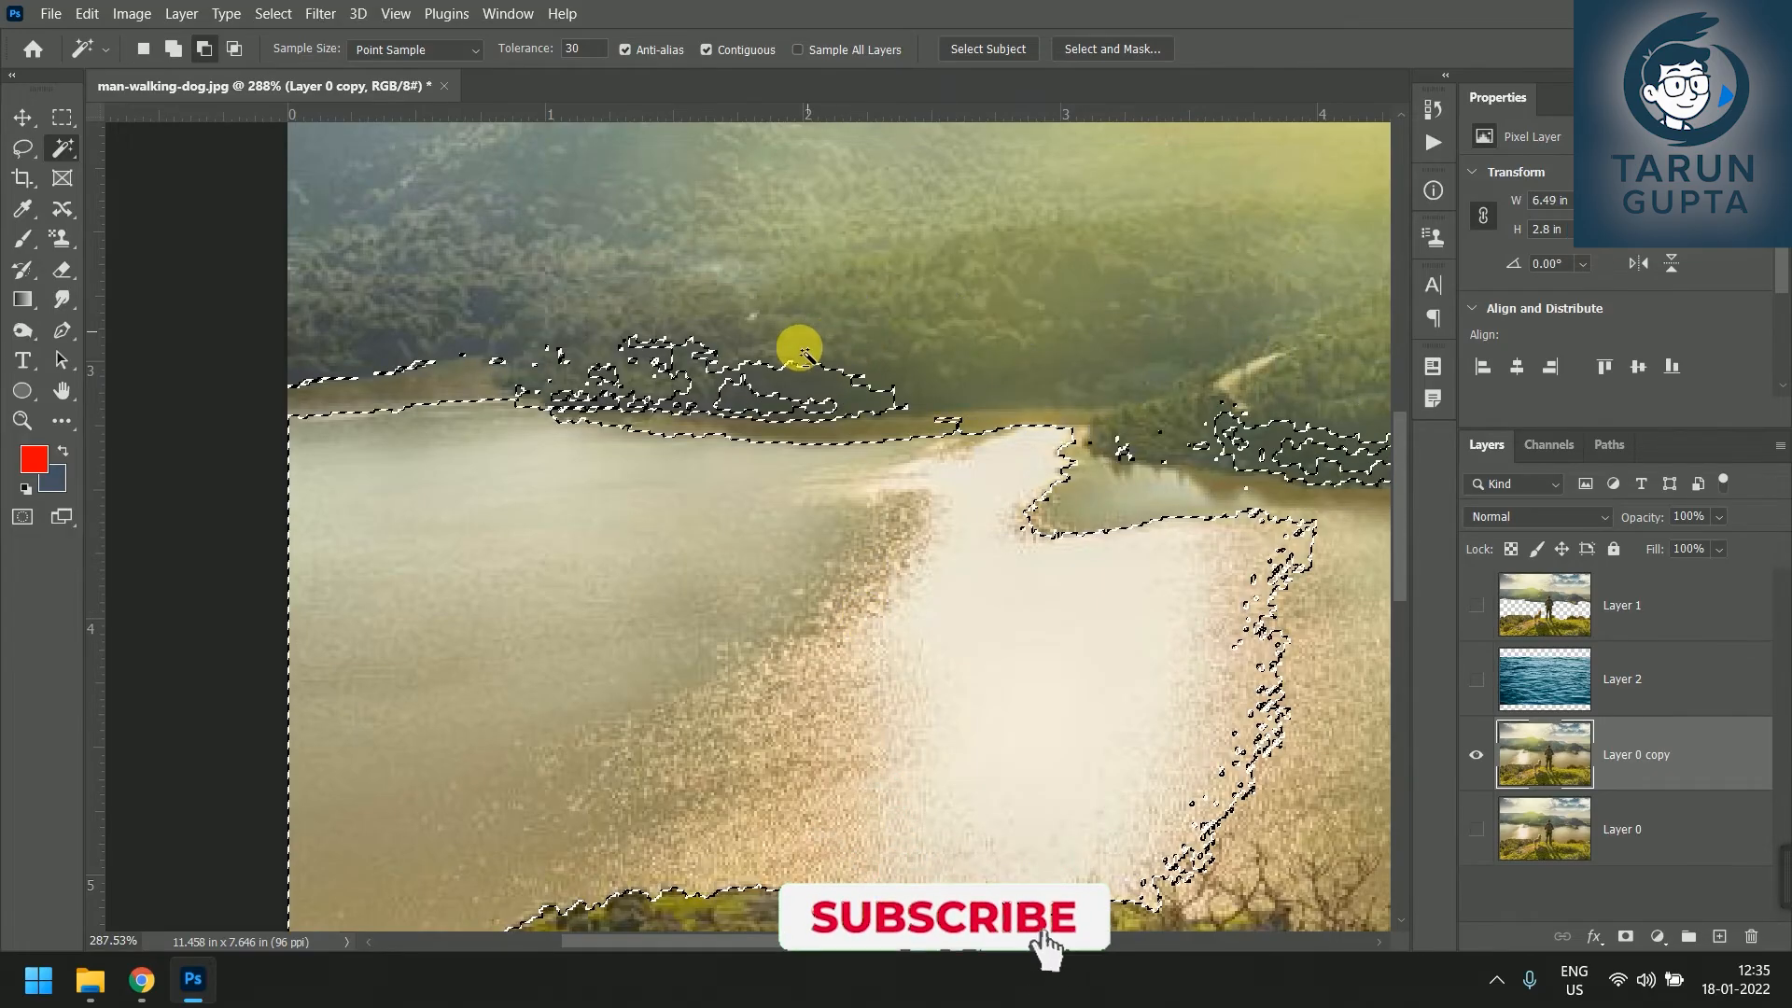
left_click(749, 373, "alt")
left_click(1072, 452, "alt")
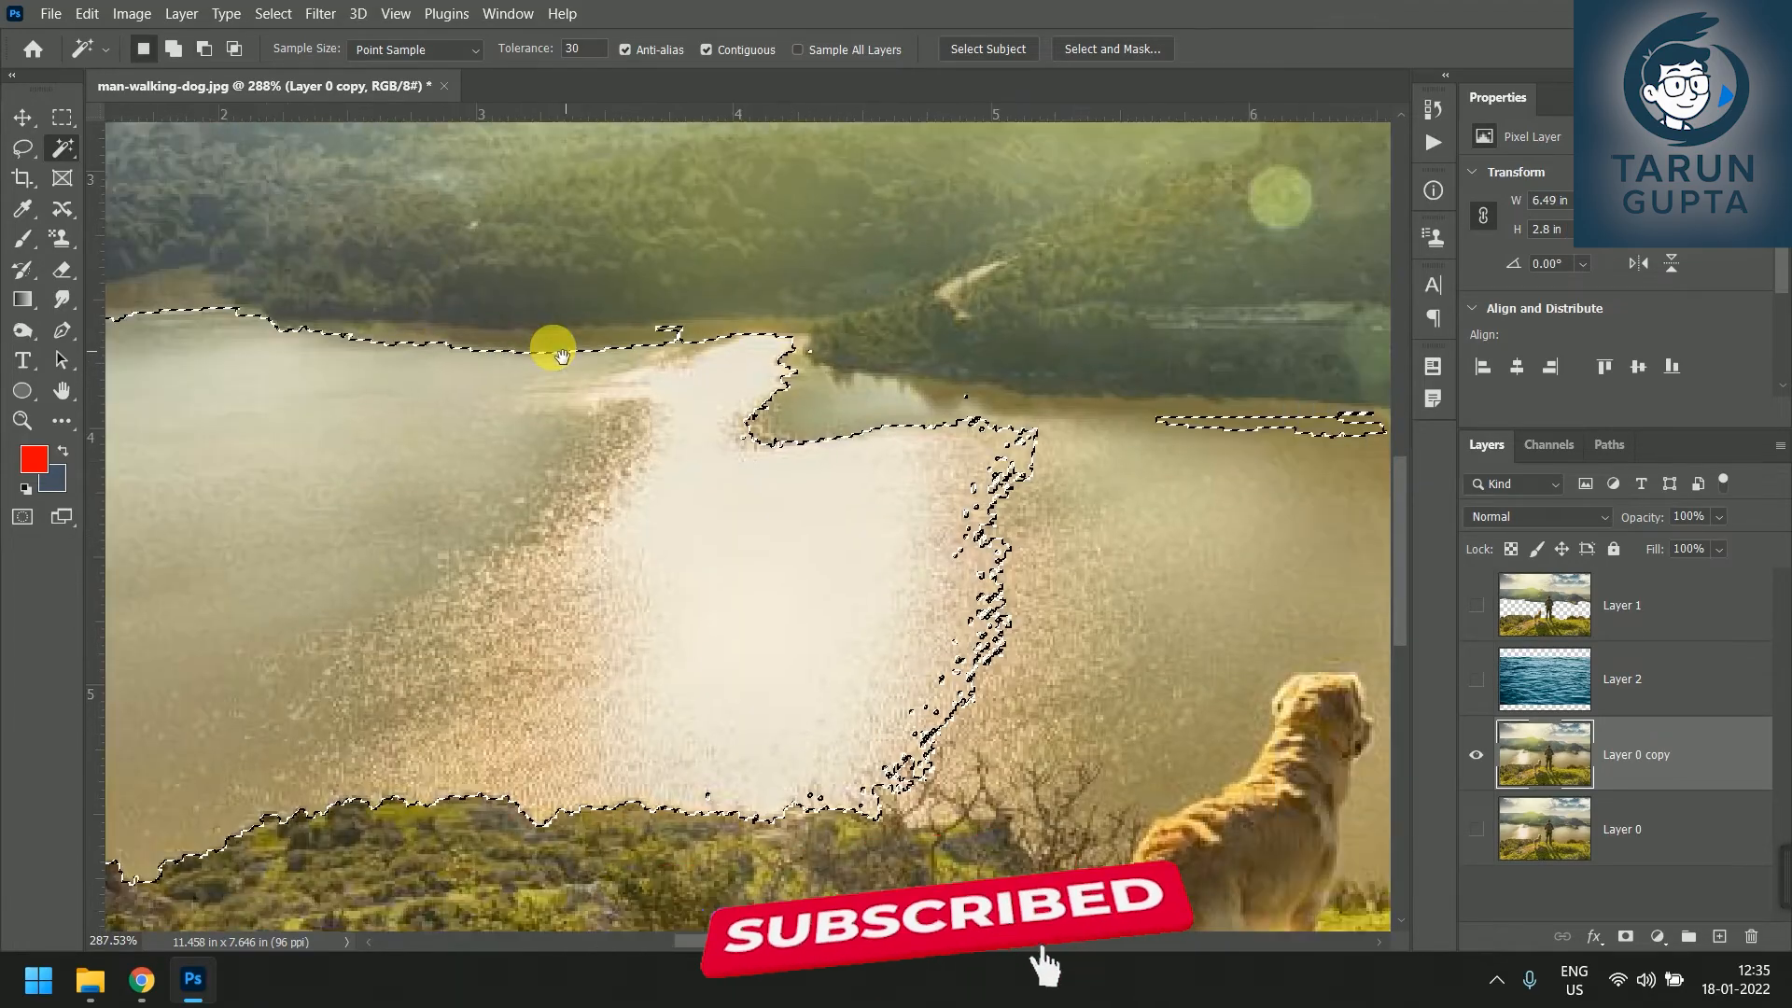
Add the water between the sun reflection and the man, around the dog and behind the bare bushes, to the selection.
left_click(869, 498)
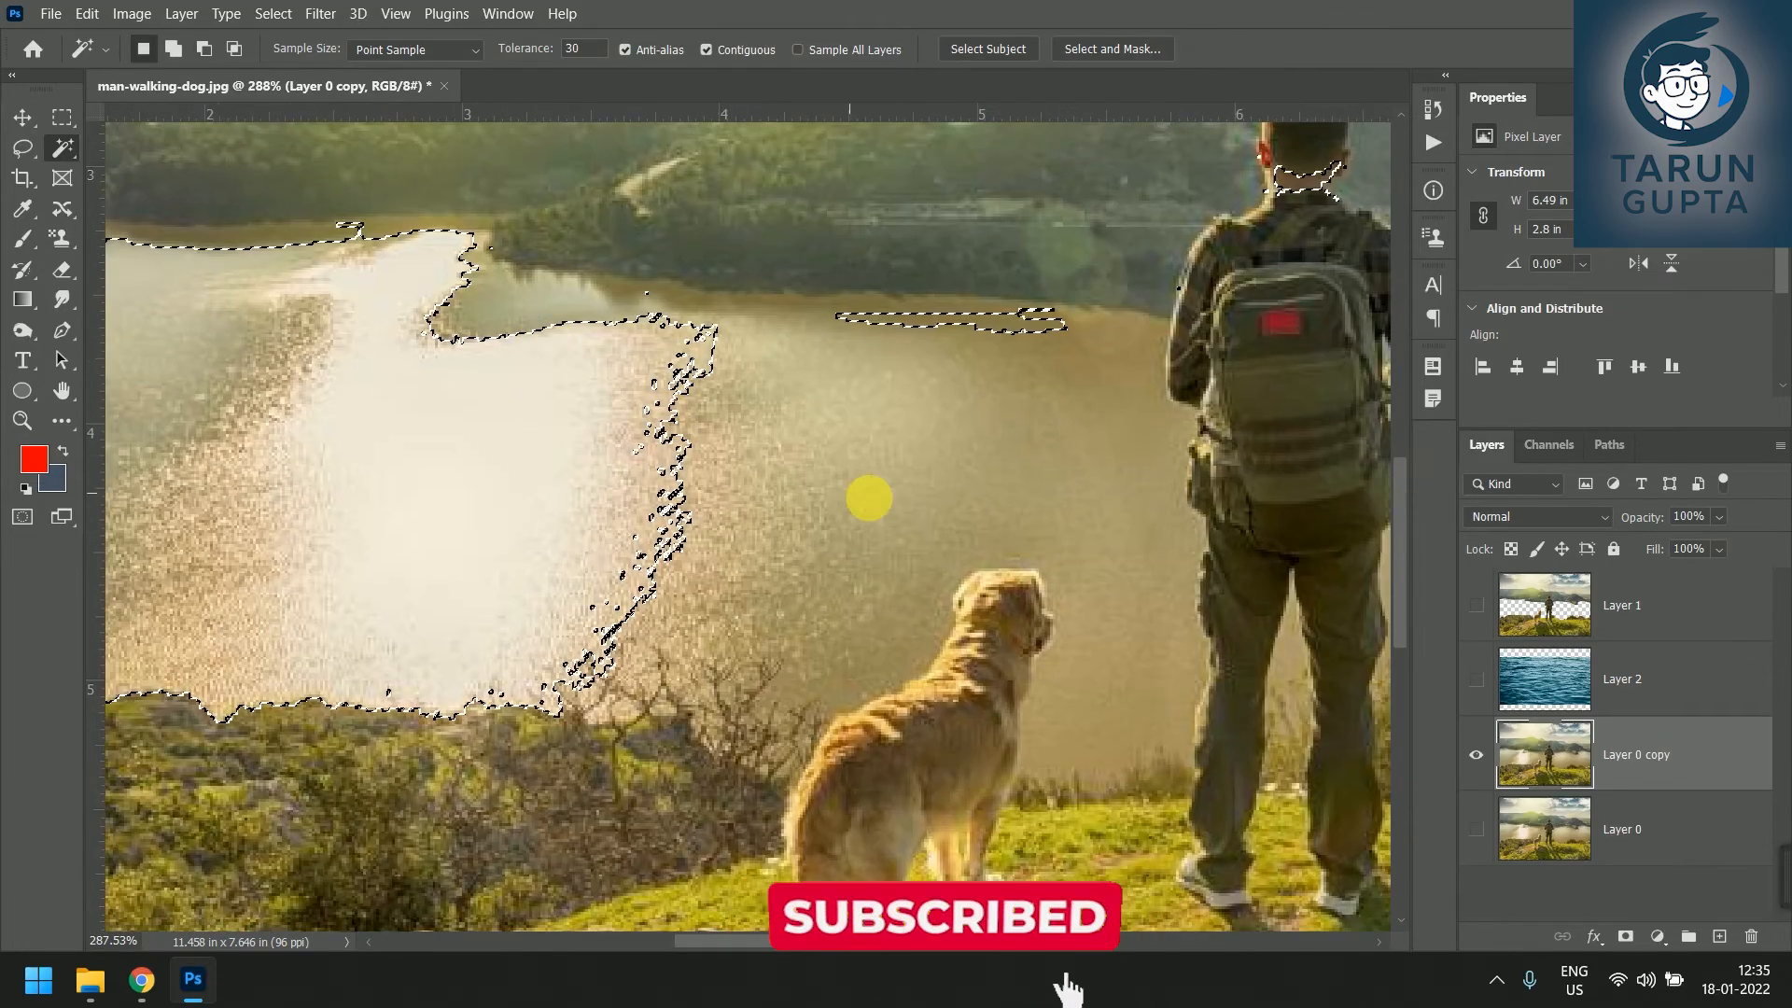
left_click(833, 484)
left_click(812, 644)
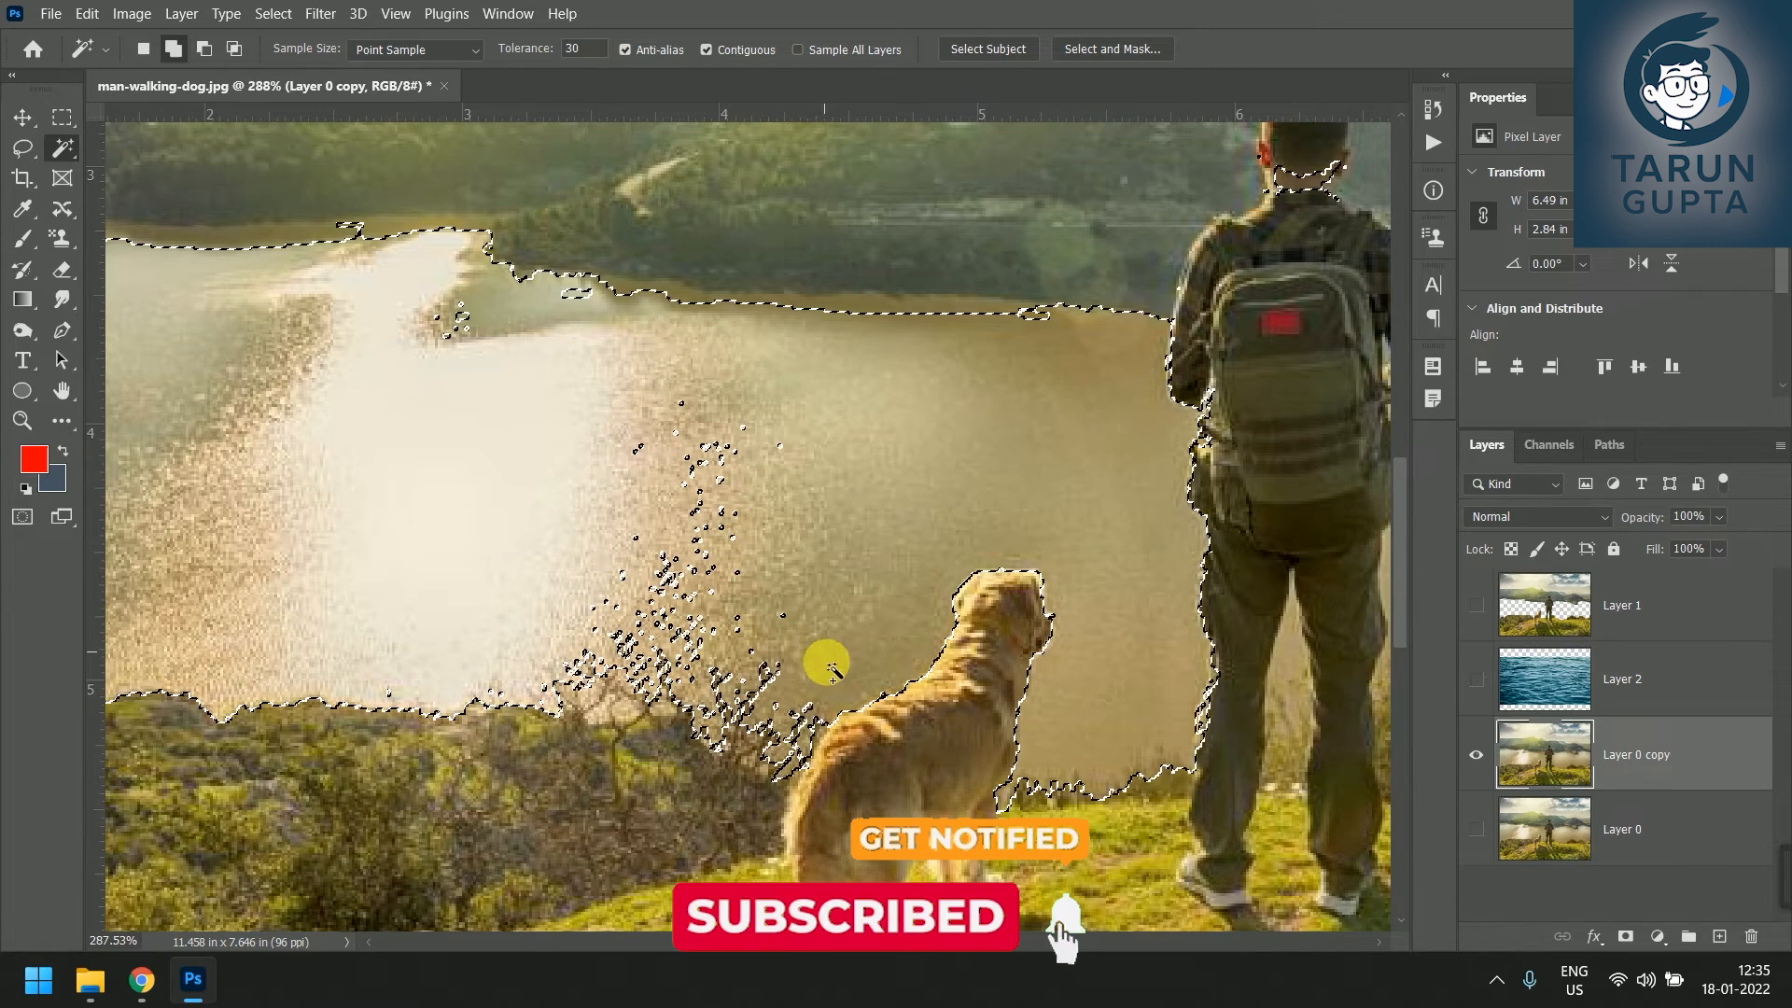
left_click(680, 608)
left_click(788, 605)
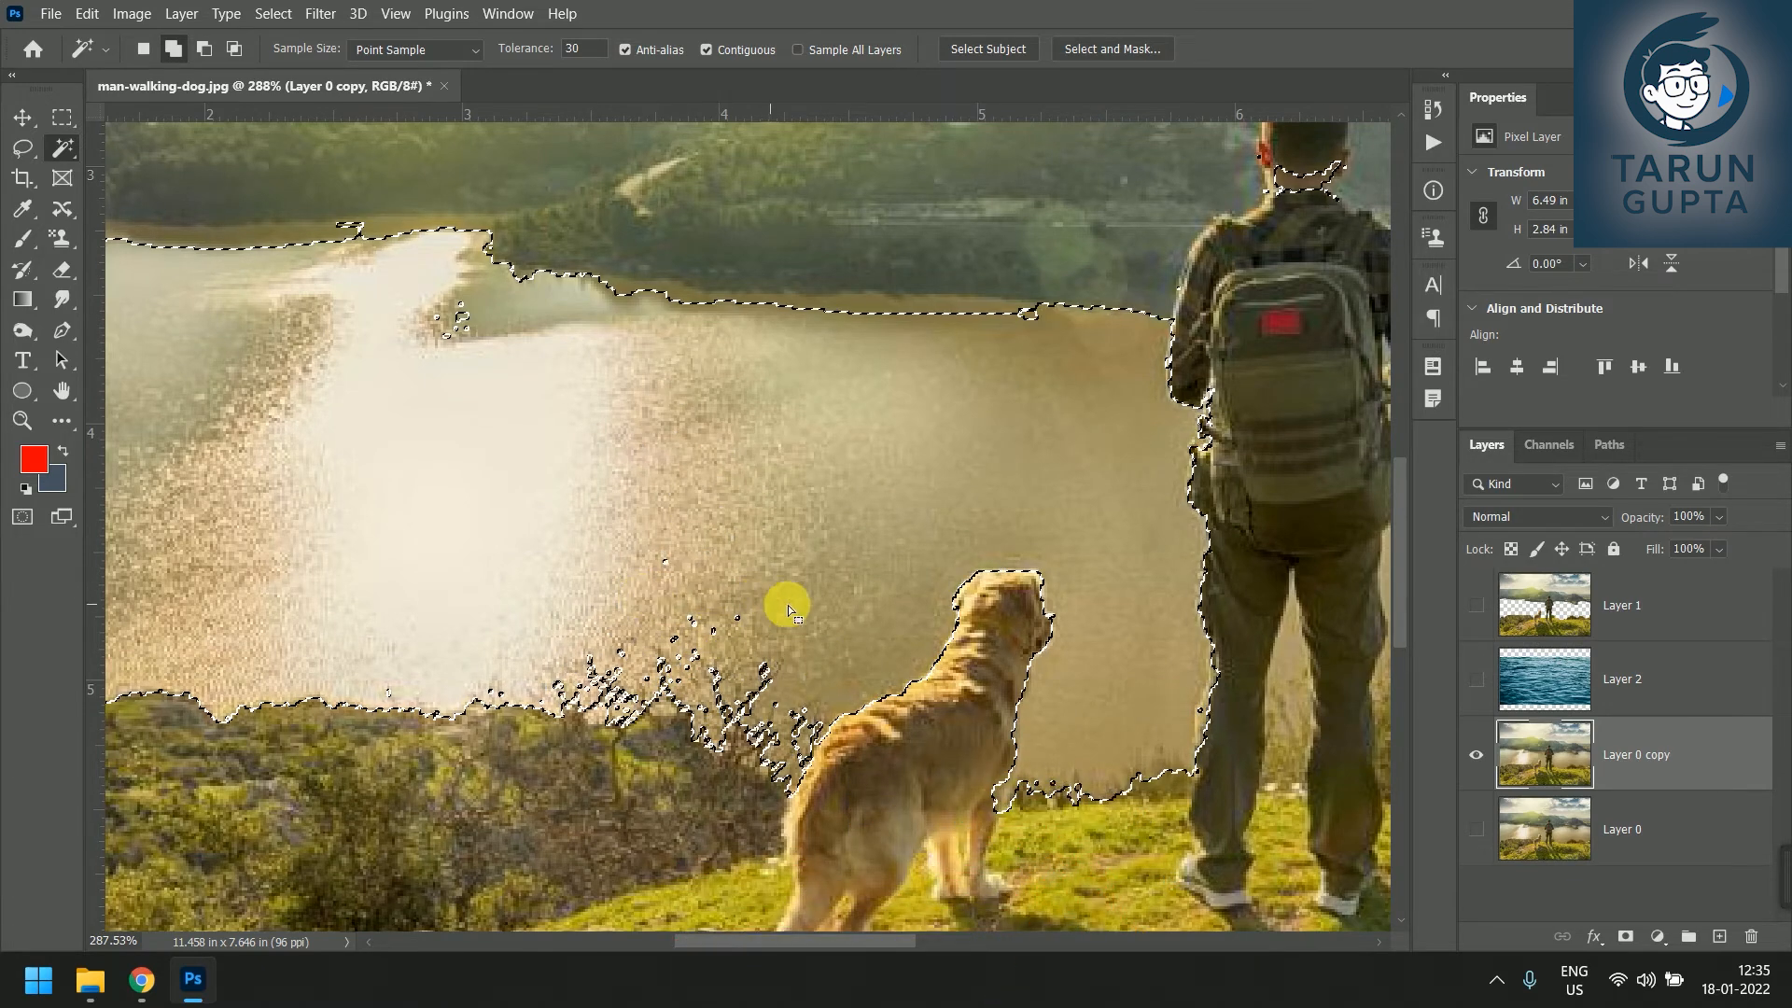
Add the water between the man's legs, the strip below the far shore and the leftover patch beside the reflection.
left_click_drag(761, 536, 1044, 634)
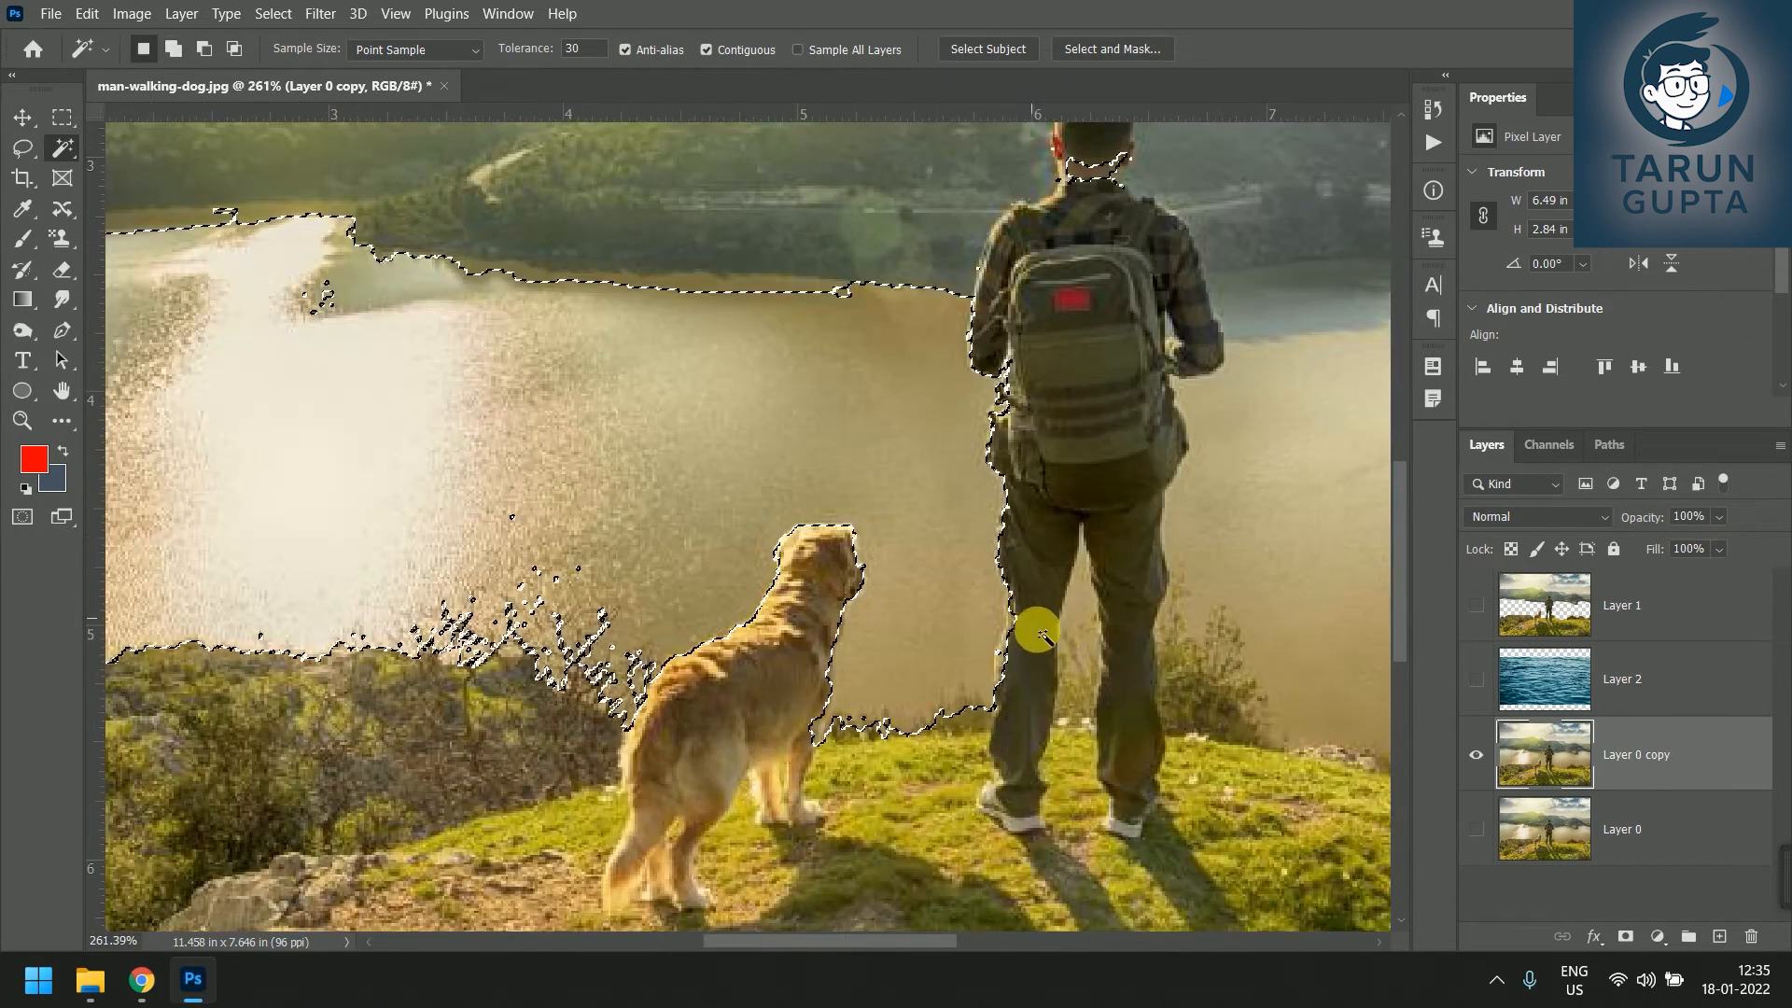
left_click(1088, 612, "shift")
left_click(746, 344, "shift")
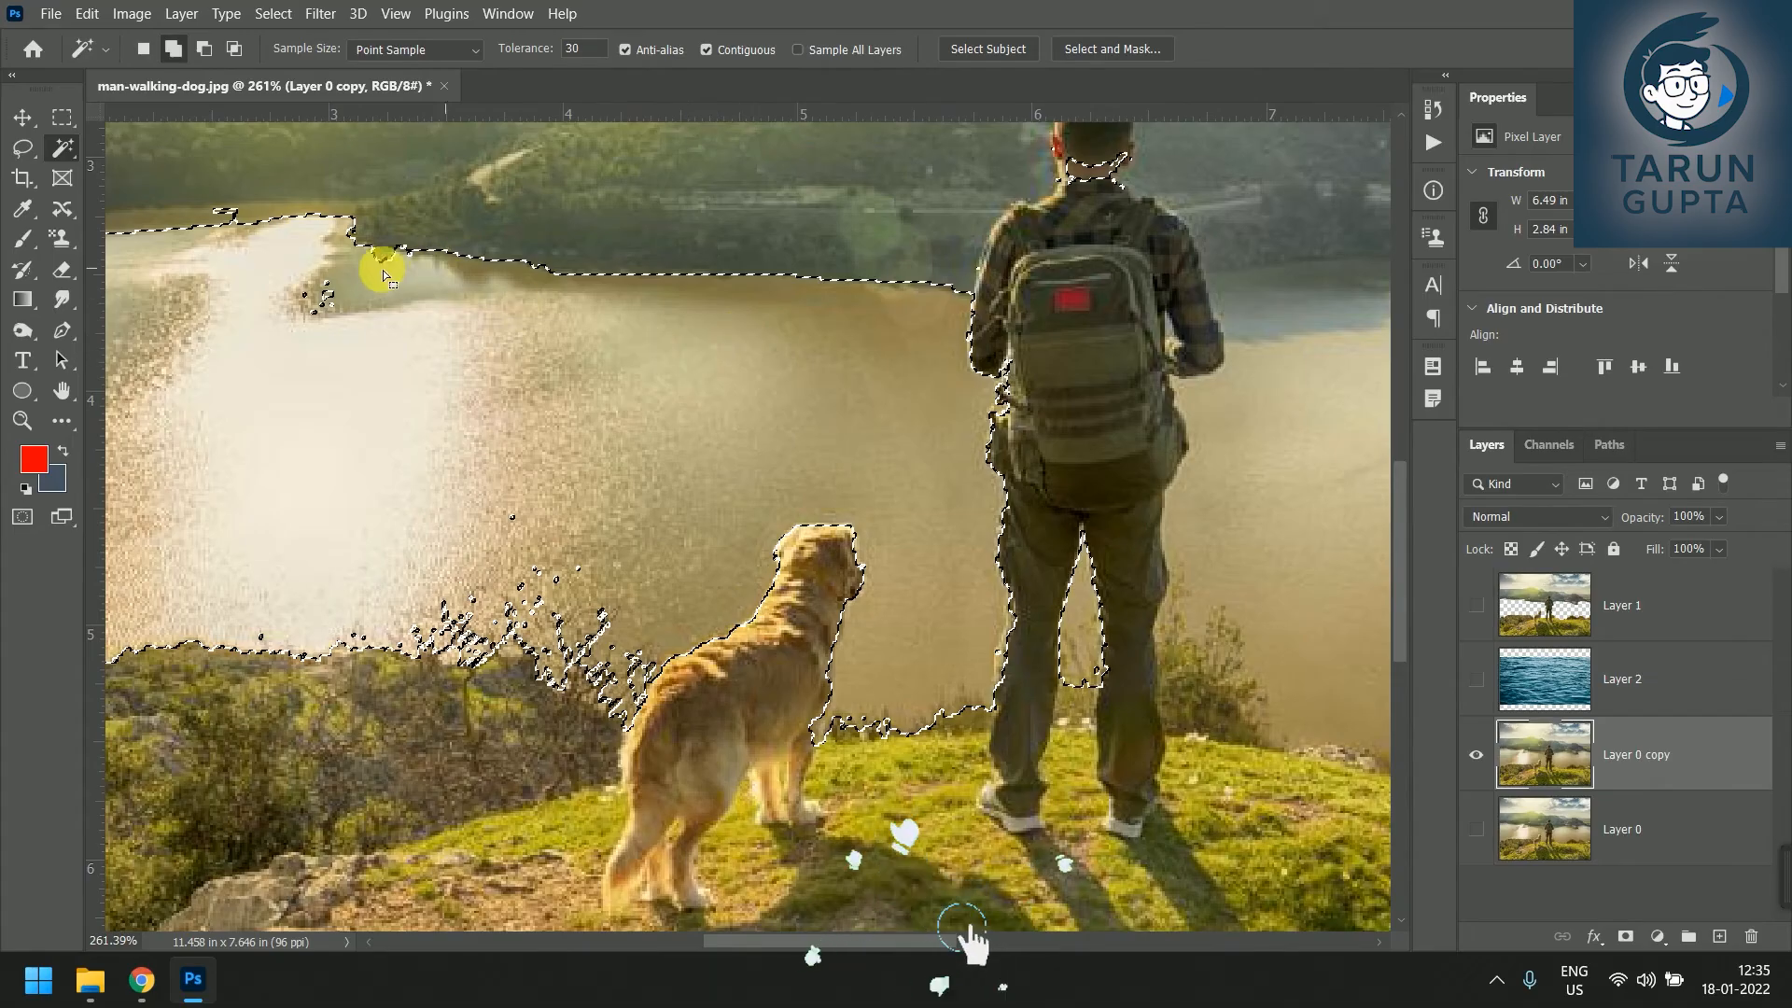
left_click_drag(518, 347, 868, 504)
left_click(812, 516, "shift")
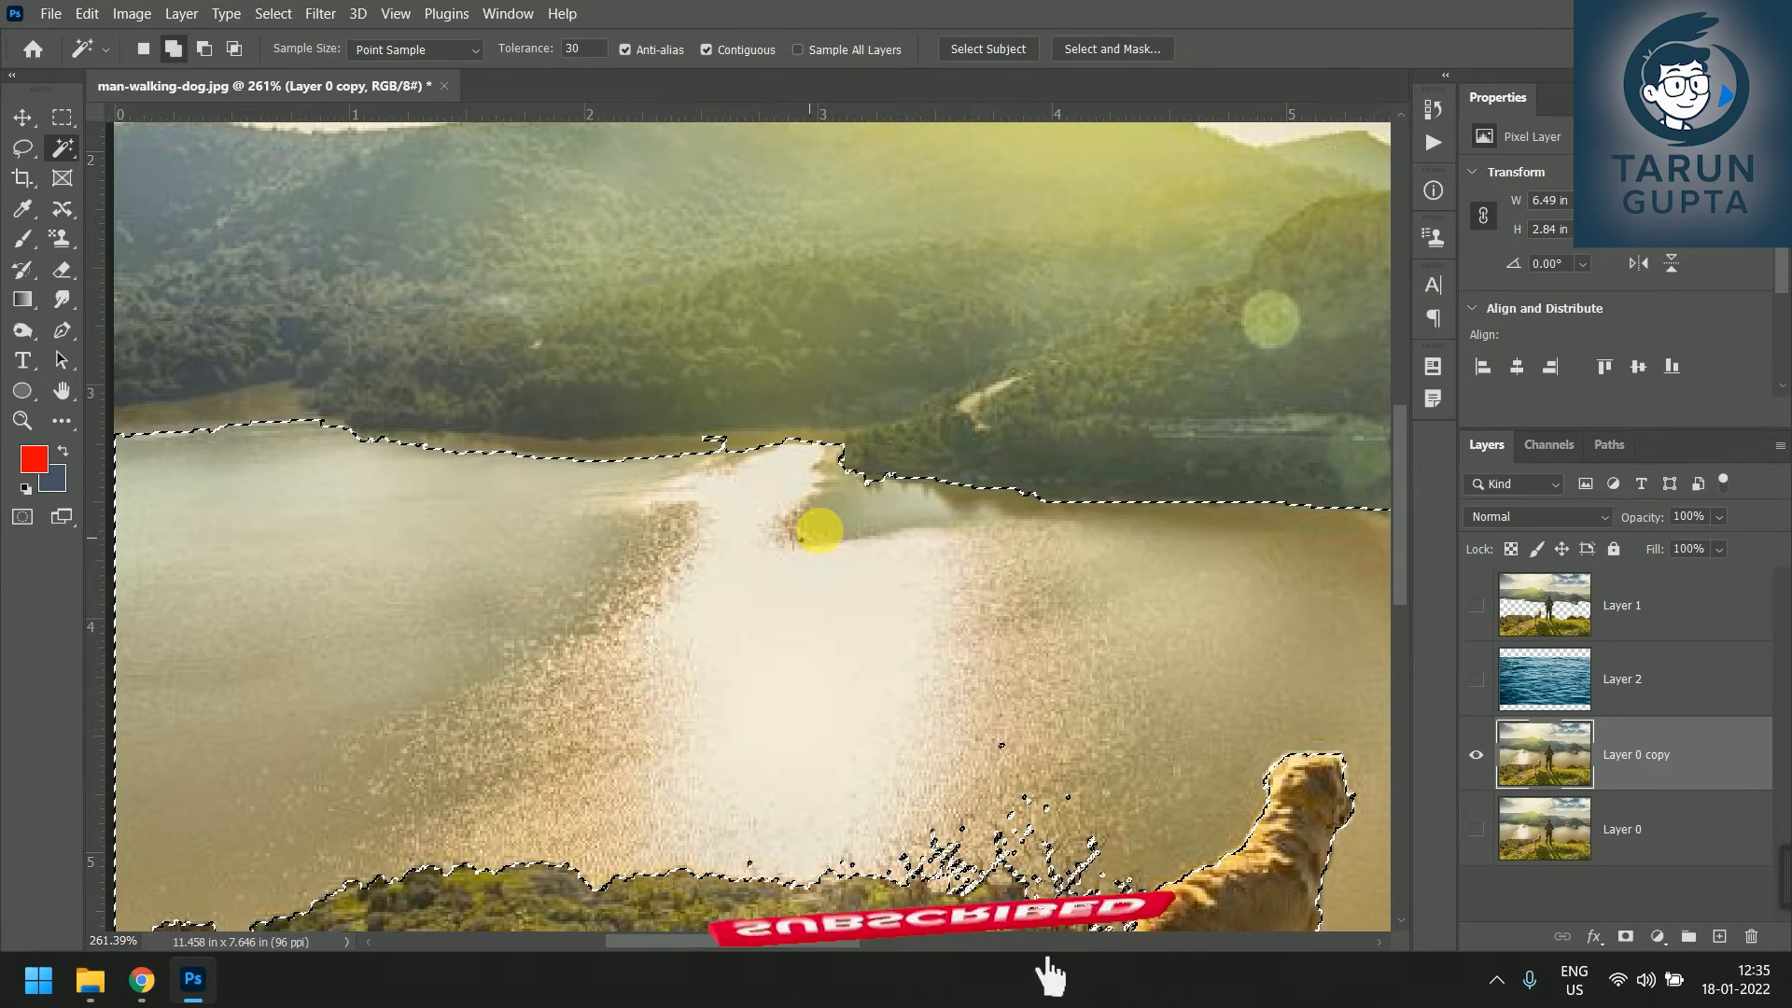
Lower the Magic Wand tolerance to 10 and add the thin far-shore strip and the bank at the image's left edge.
left_click(567, 50)
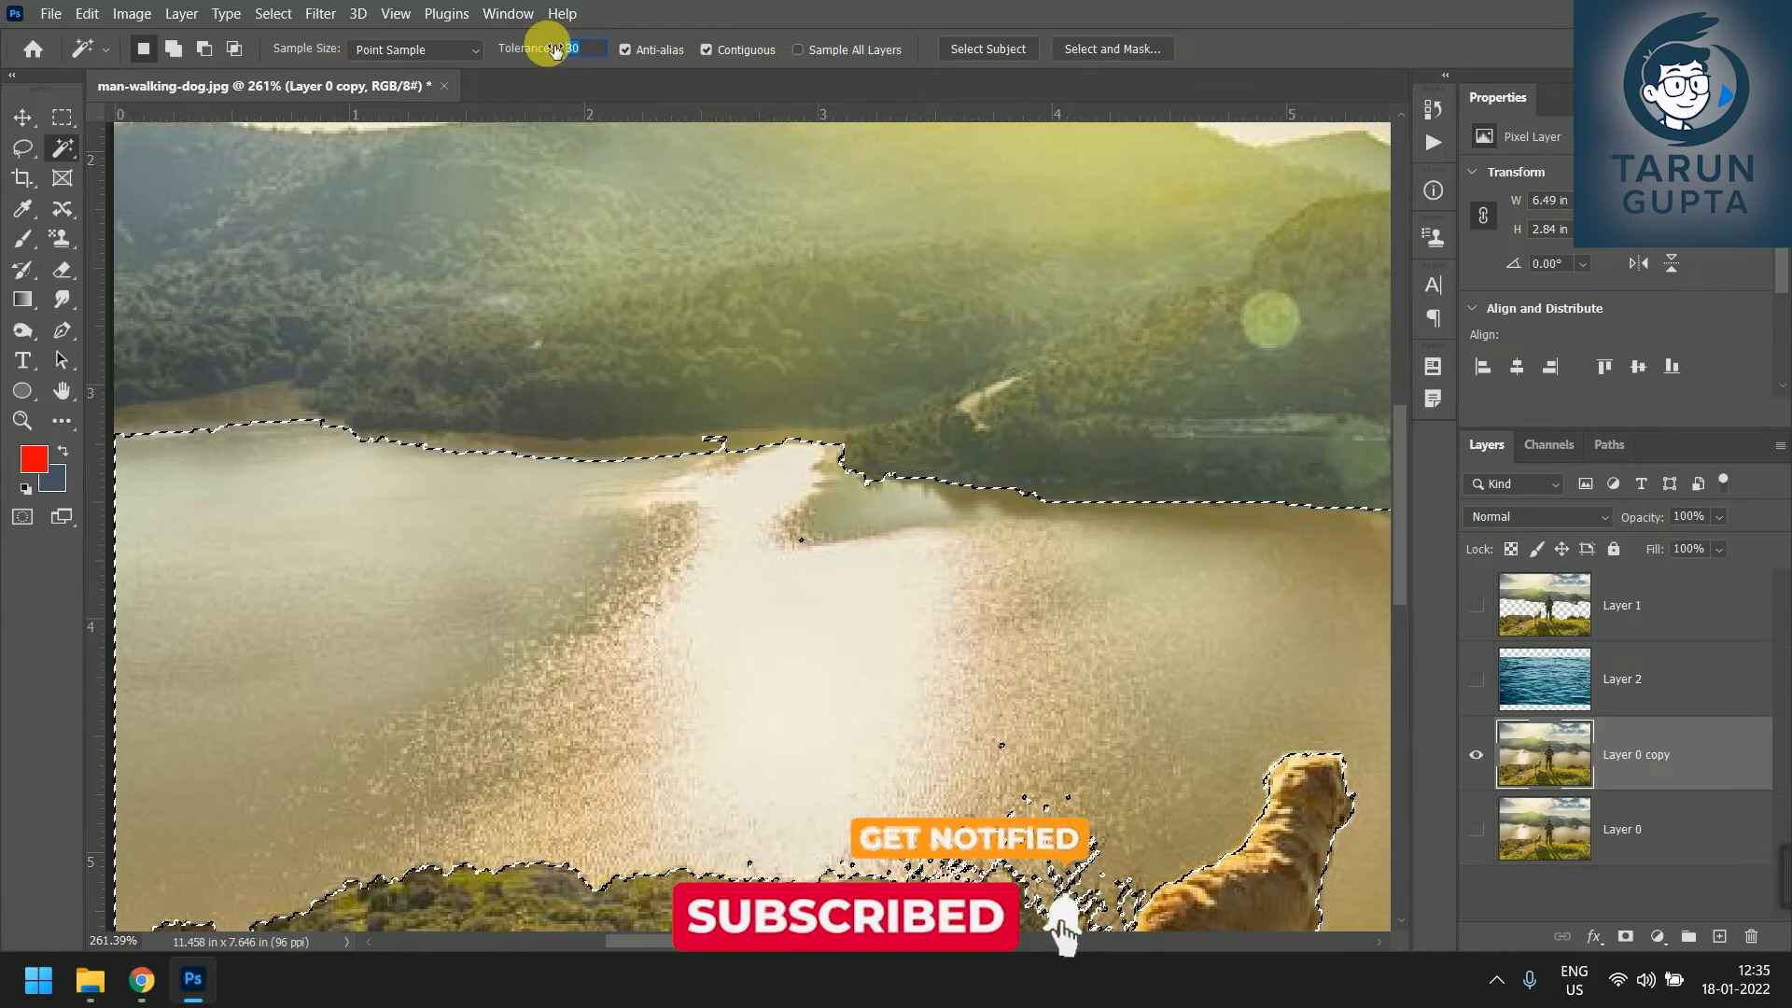
type("10")
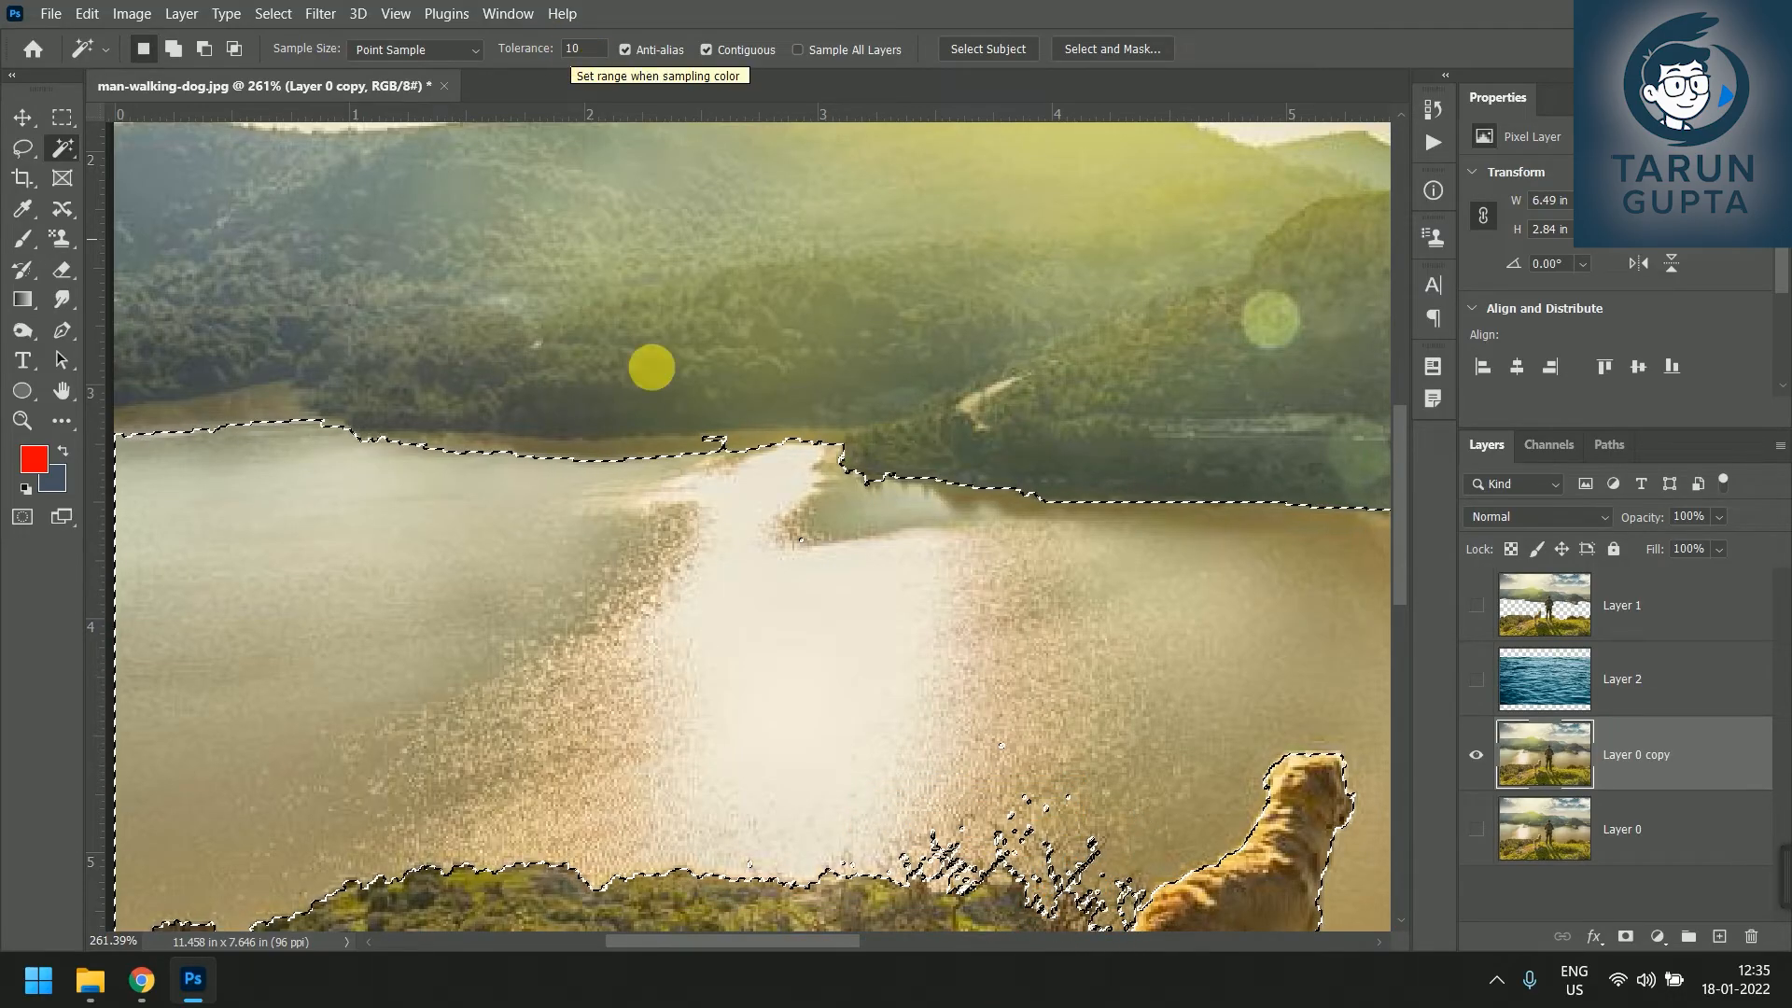
left_click(652, 455, "shift")
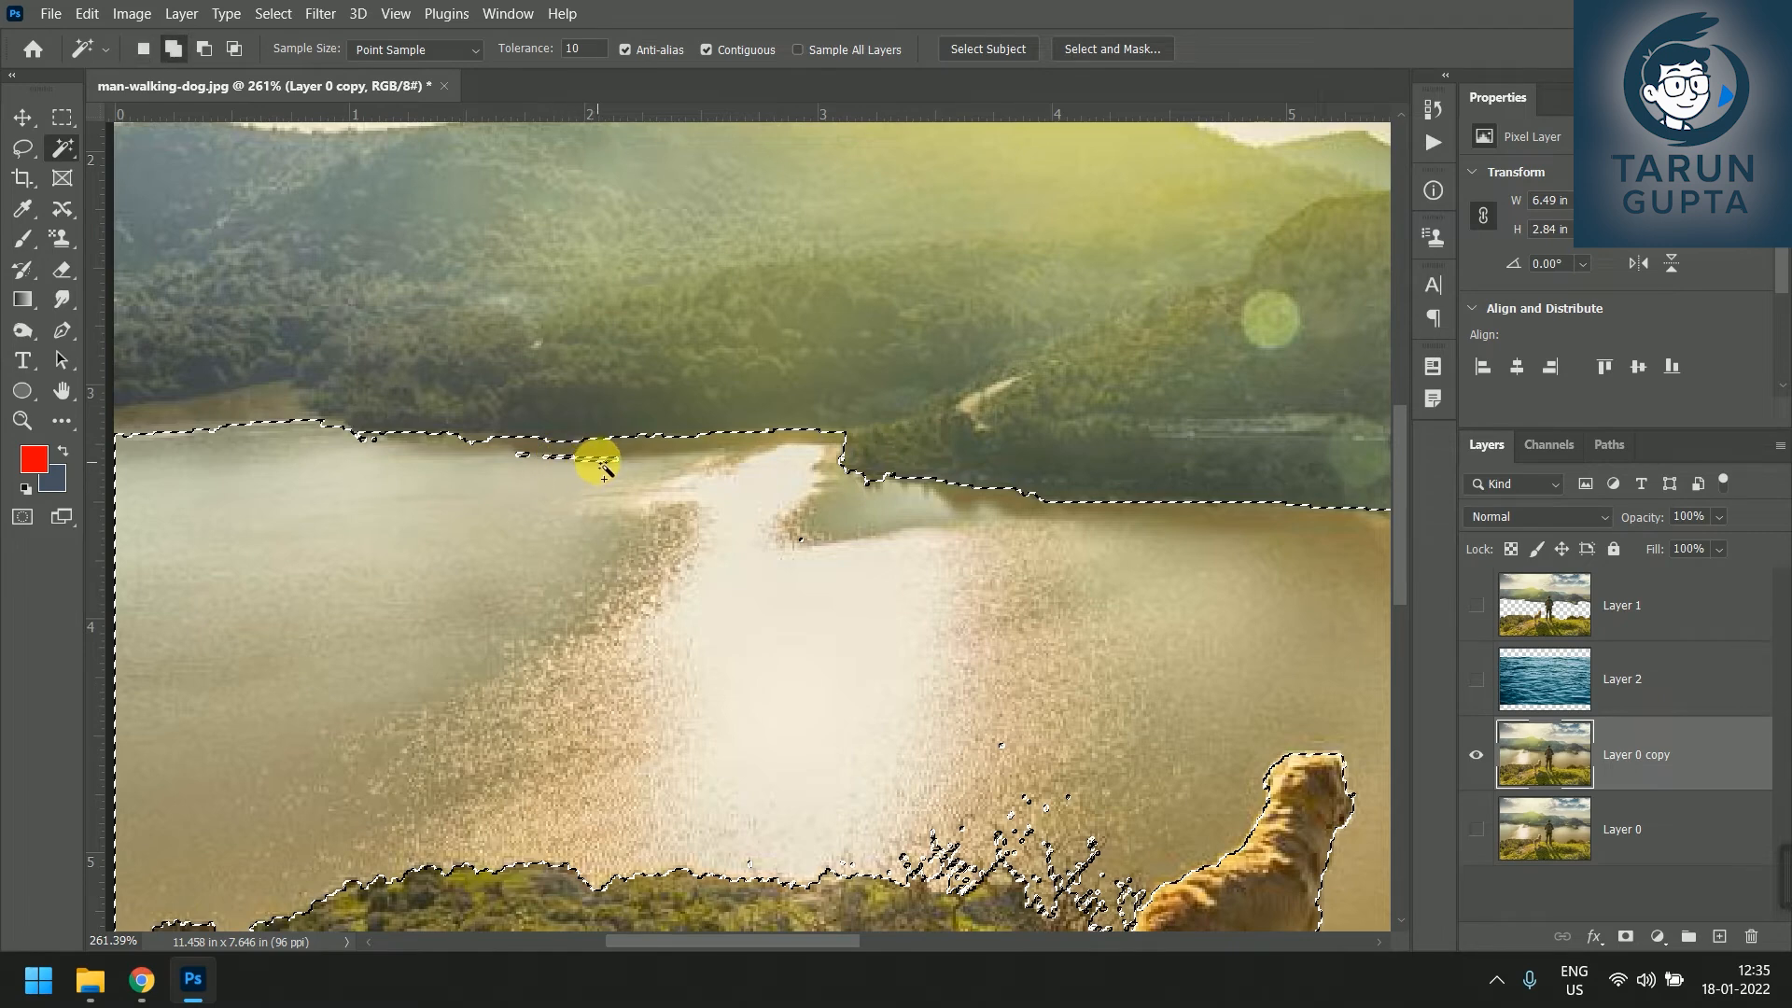
left_click(160, 432, "shift")
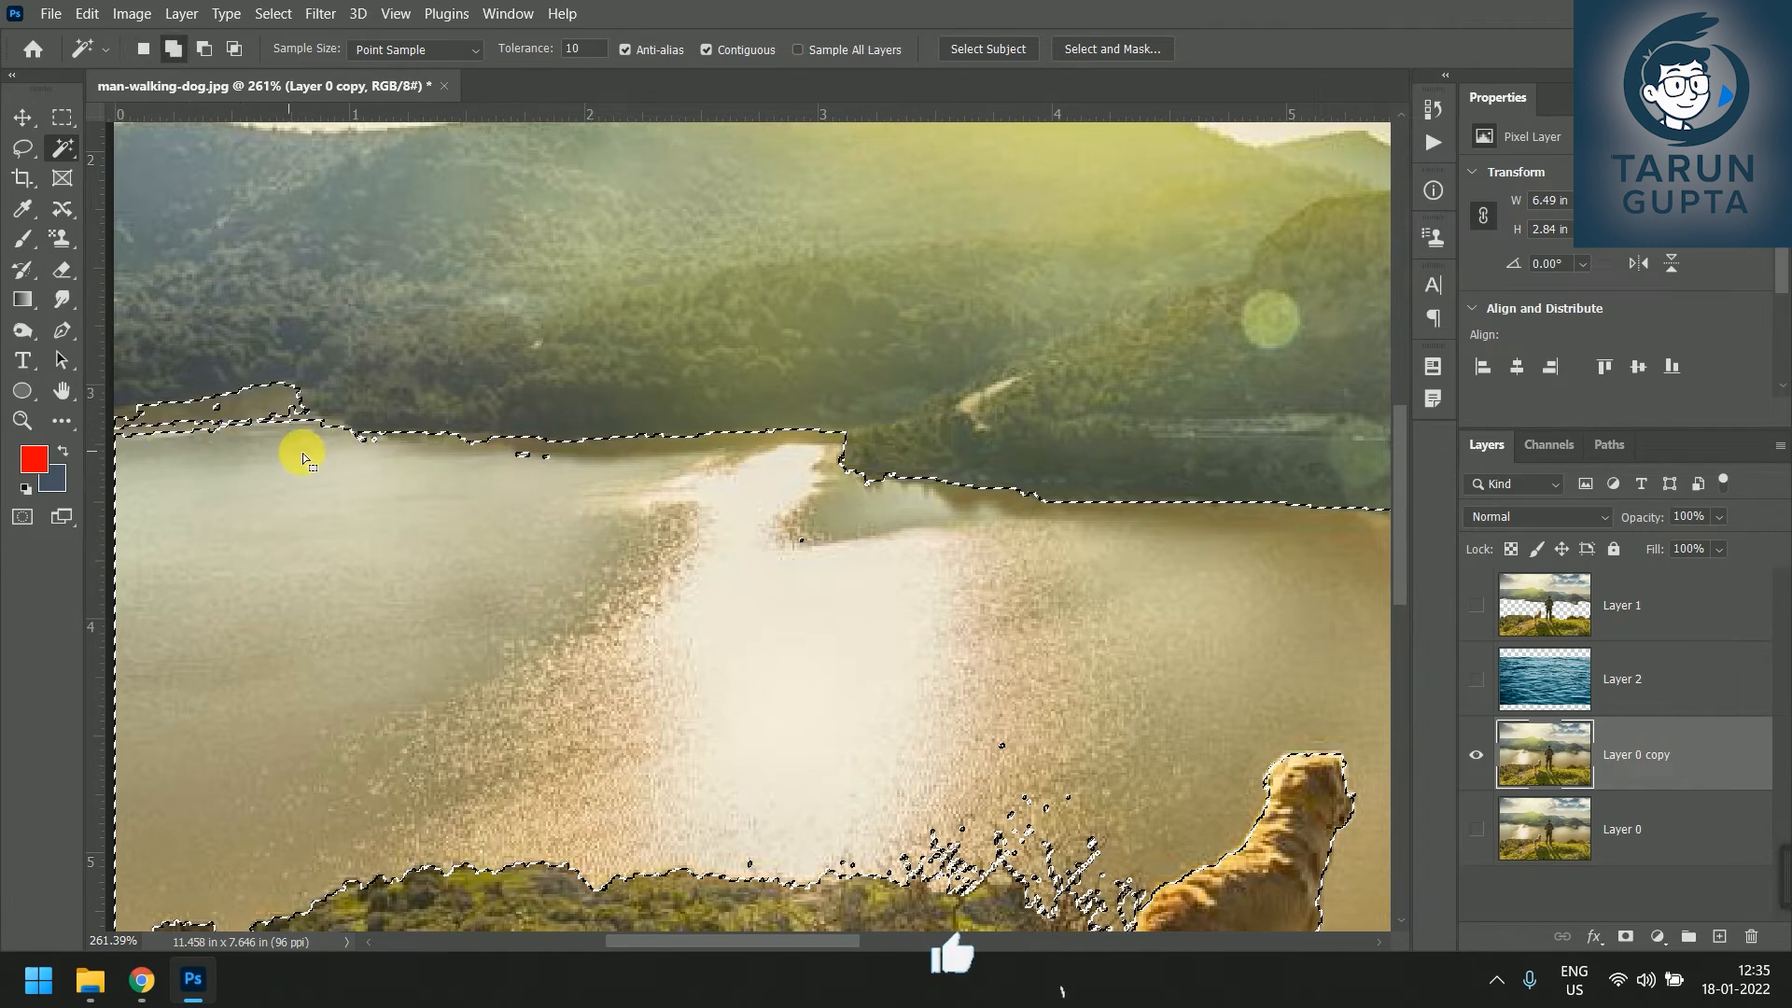
Add the middle band of lake water on the right side of the man to the selection at tolerance 10.
scroll(227, 388, "down", 4)
scroll(271, 478, "up", 3)
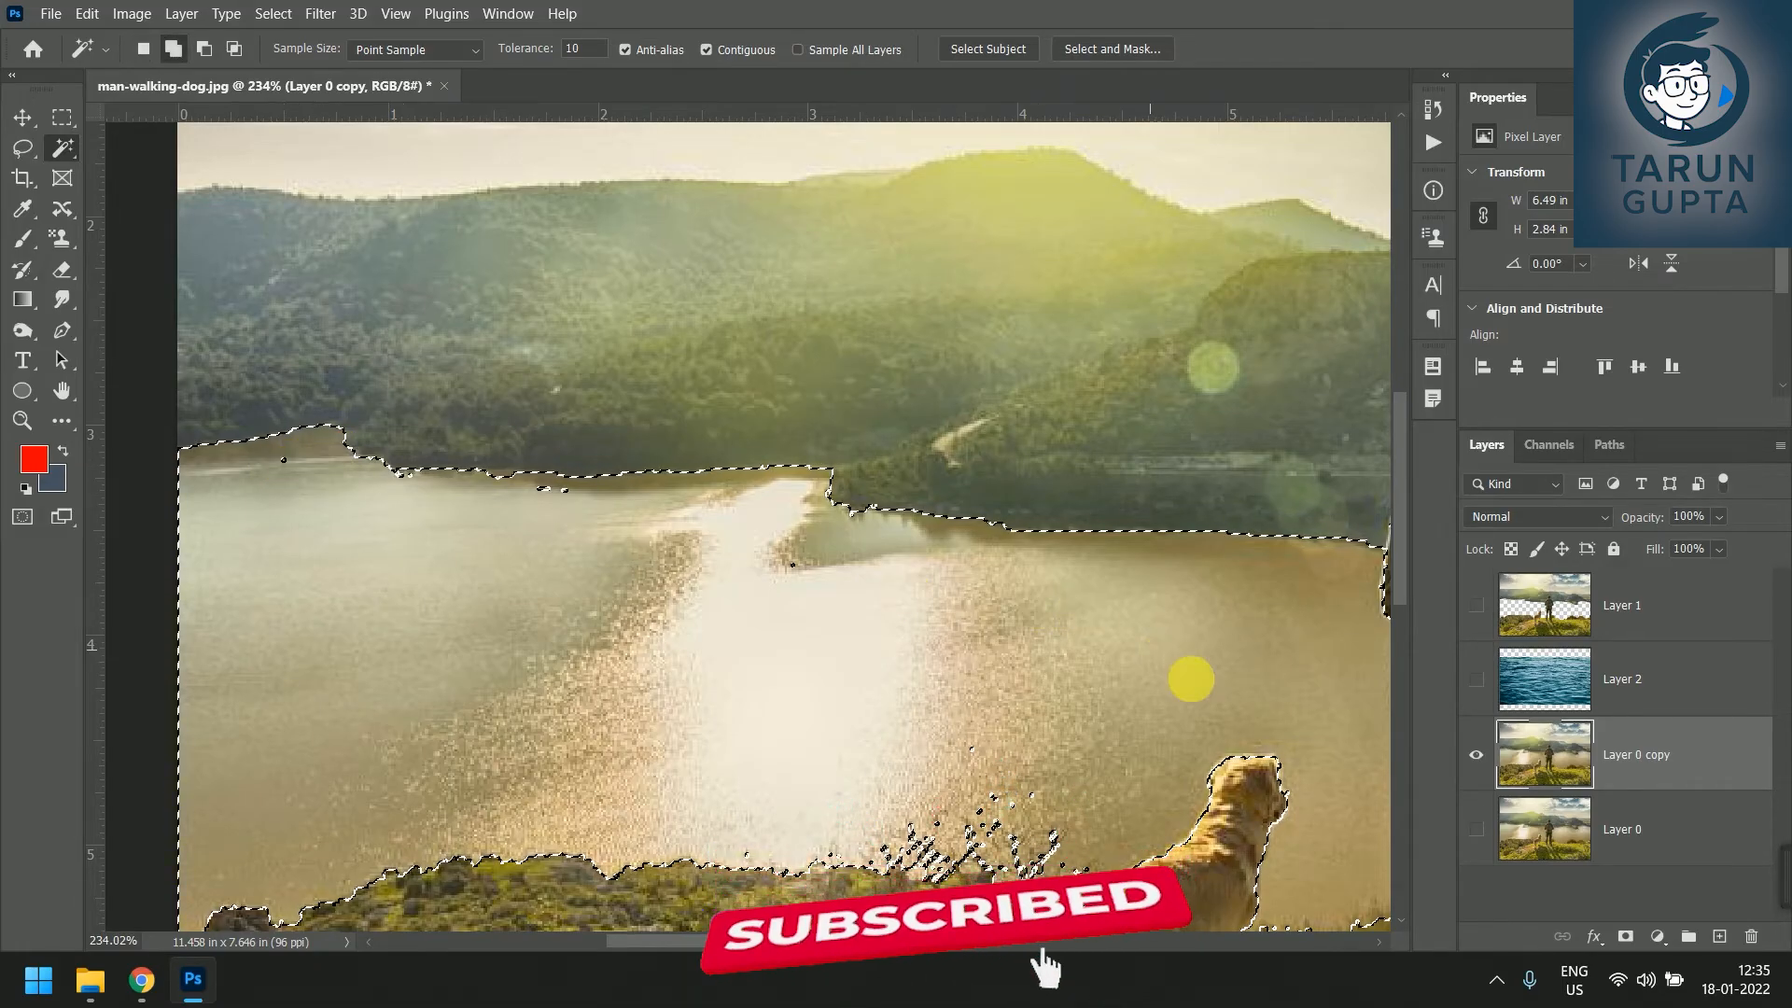
left_click_drag(1188, 680, 688, 368)
scroll(888, 567, "down", 3)
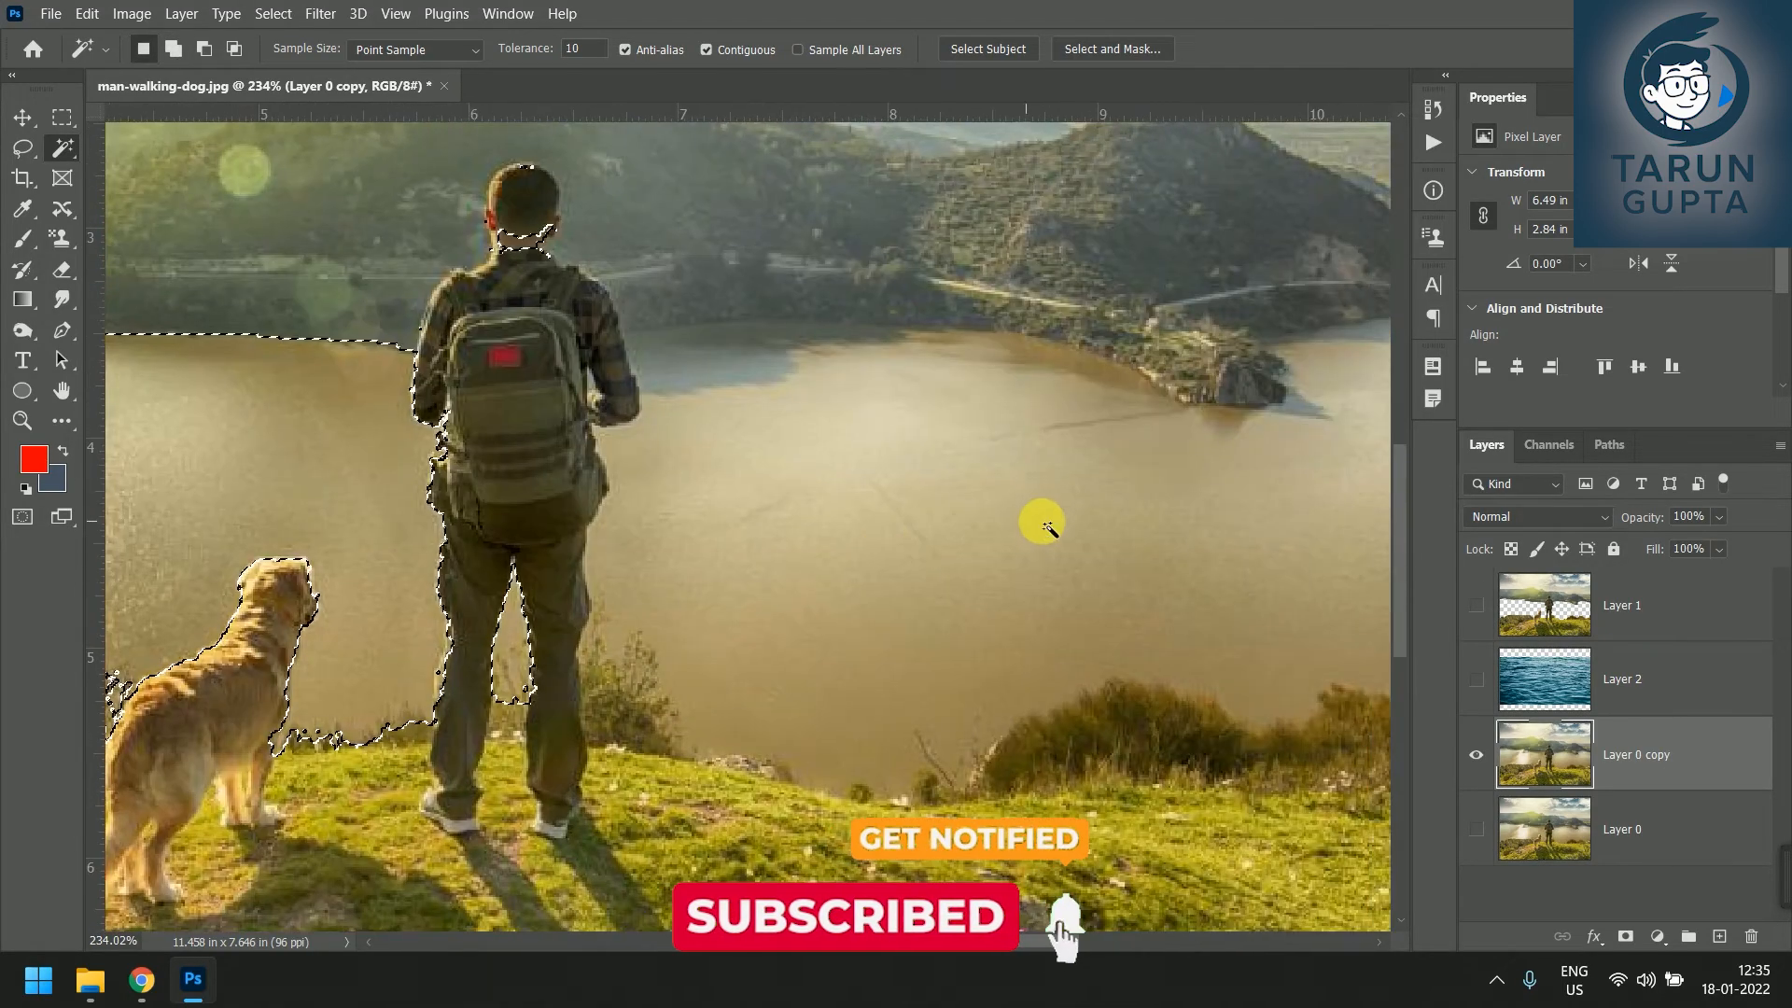
left_click(1021, 548, "shift")
left_click(912, 473, "shift")
left_click(833, 426, "shift")
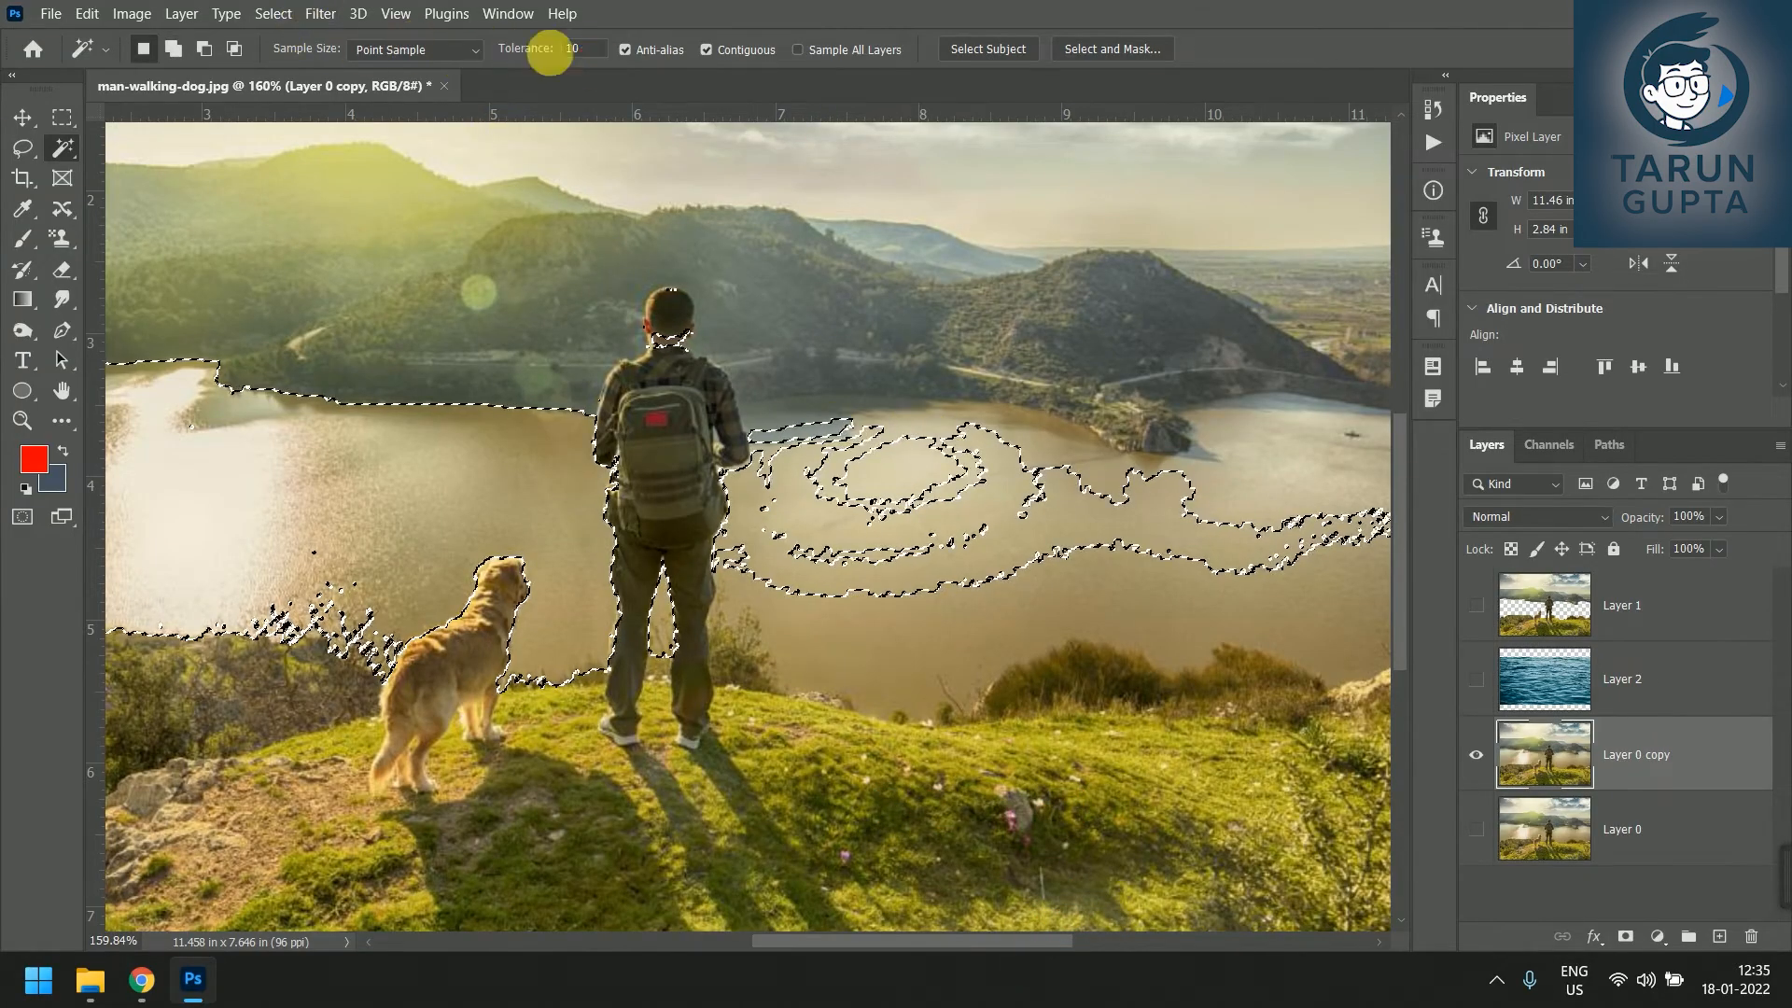
Set the Magic Wand tolerance to 30 and add the middle and upper lake water right of the man, undoing the spill into the hills.
left_click(515, 51)
type("30")
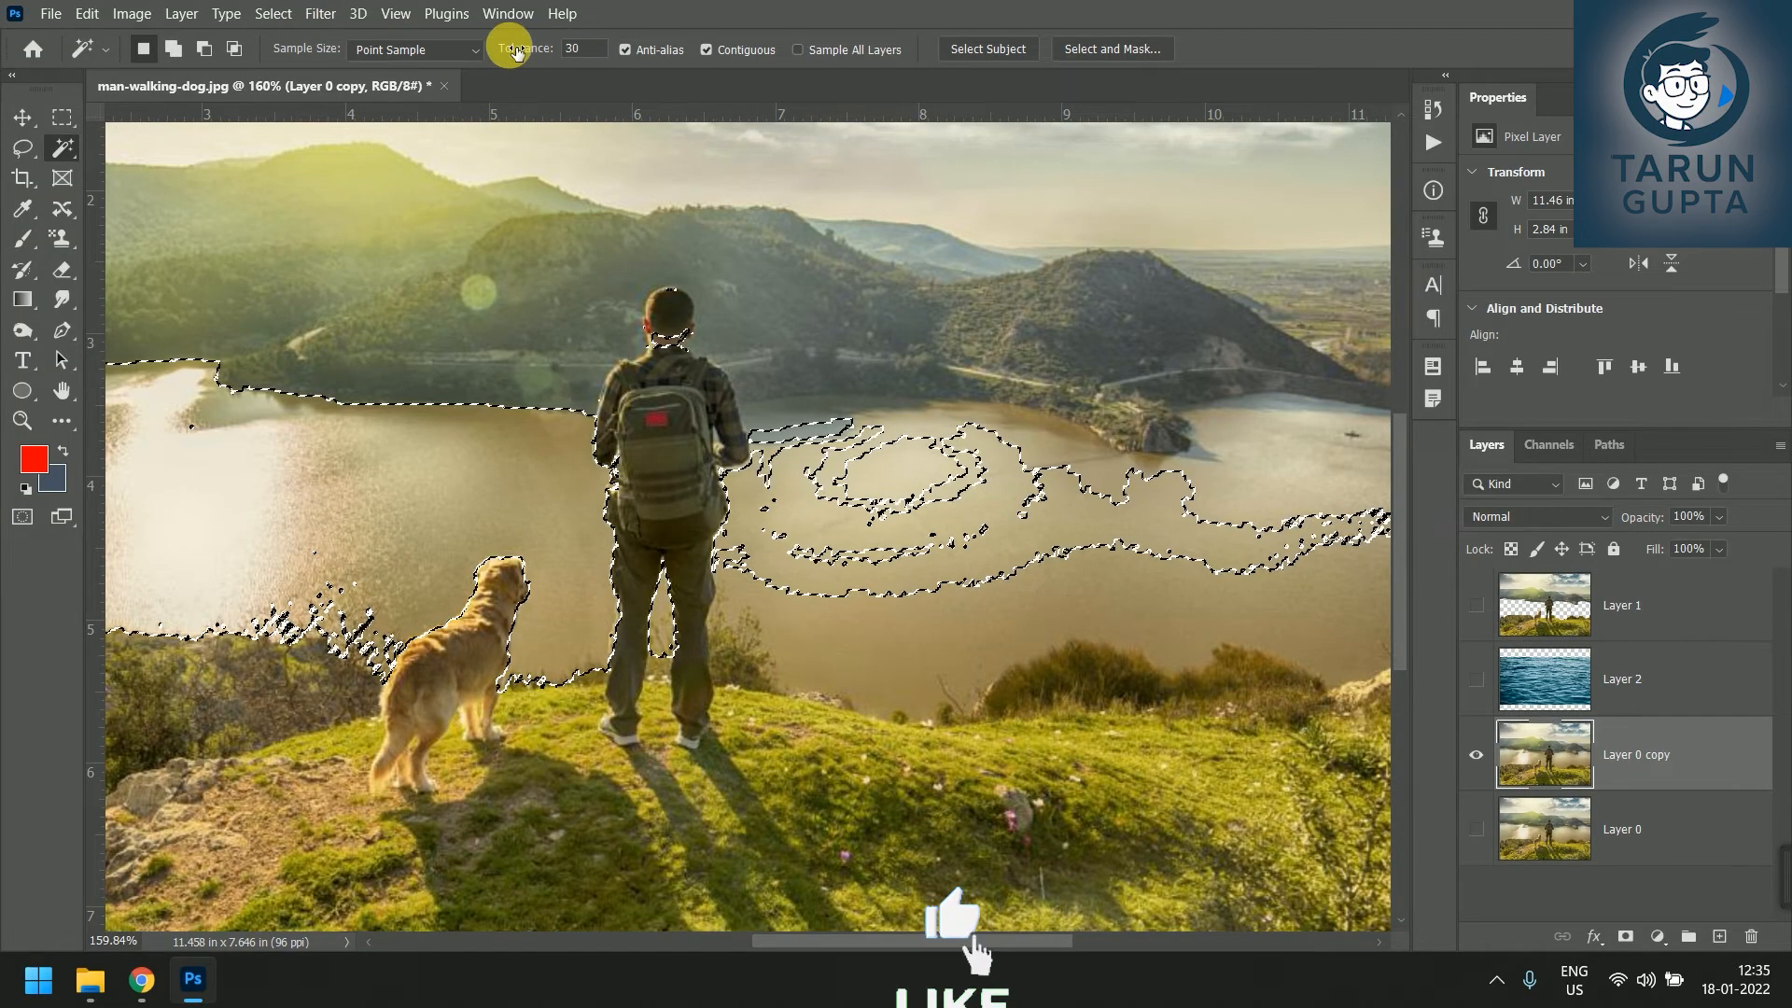
left_click(986, 540, "shift")
left_click(827, 456, "shift")
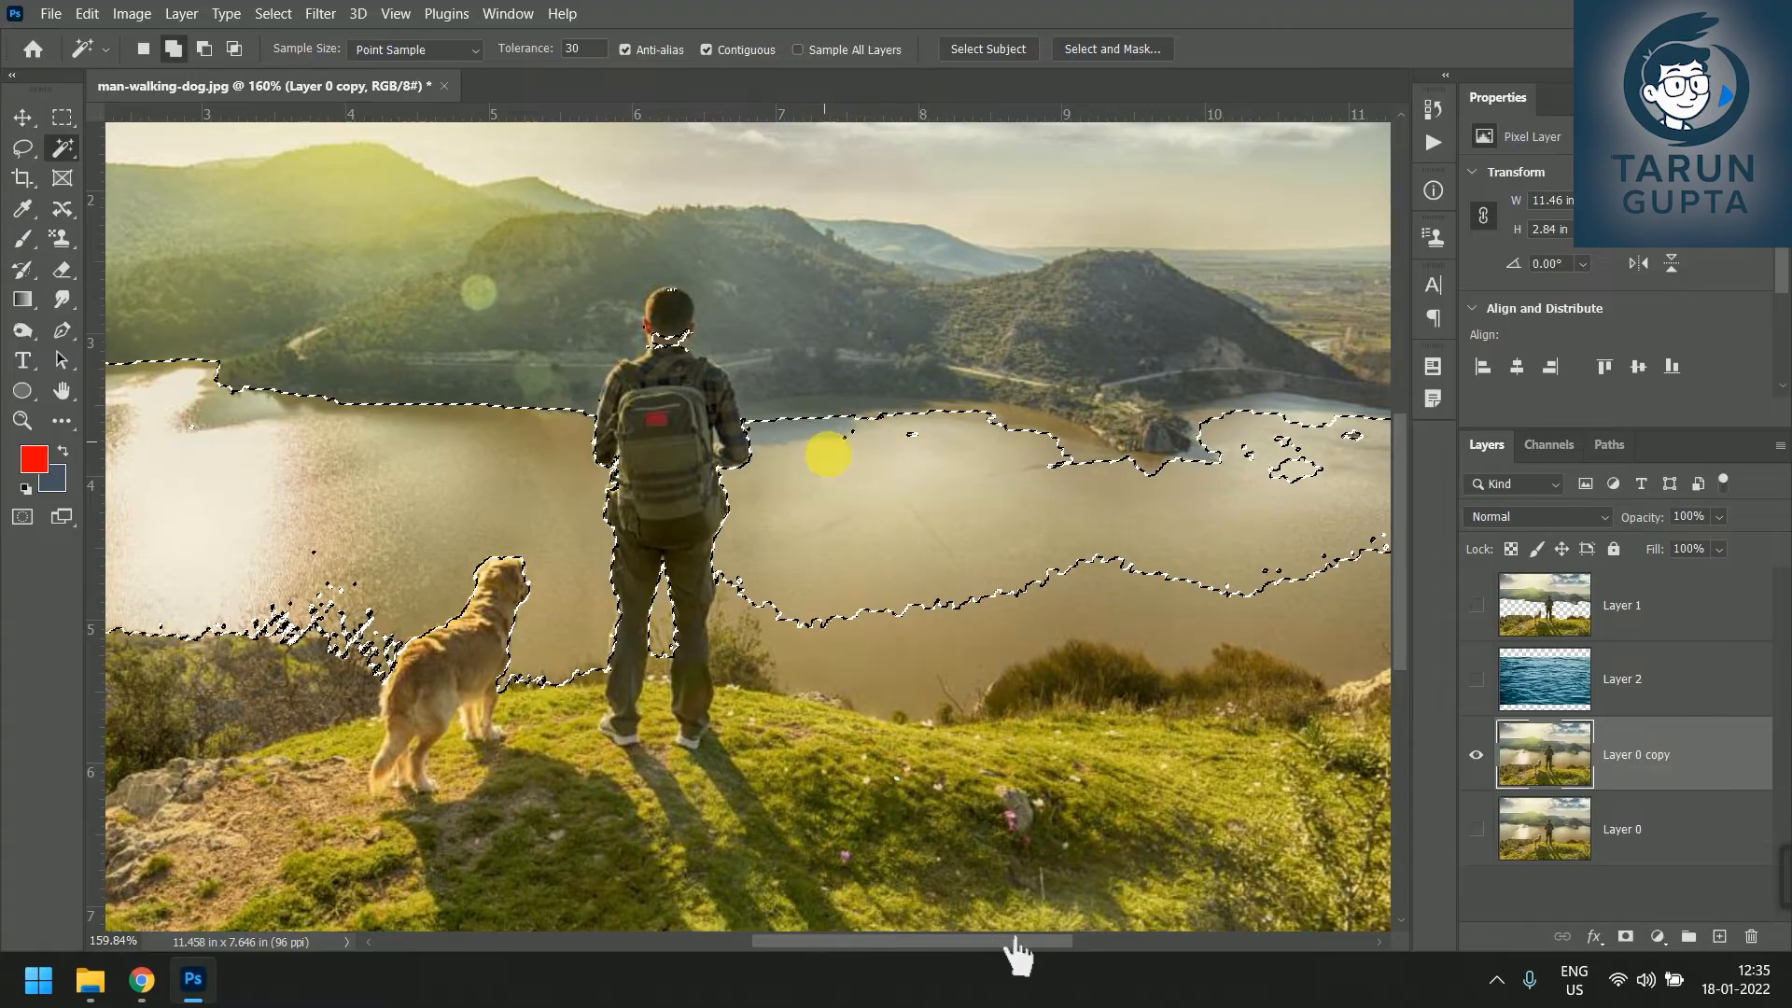
left_click(923, 440, "shift")
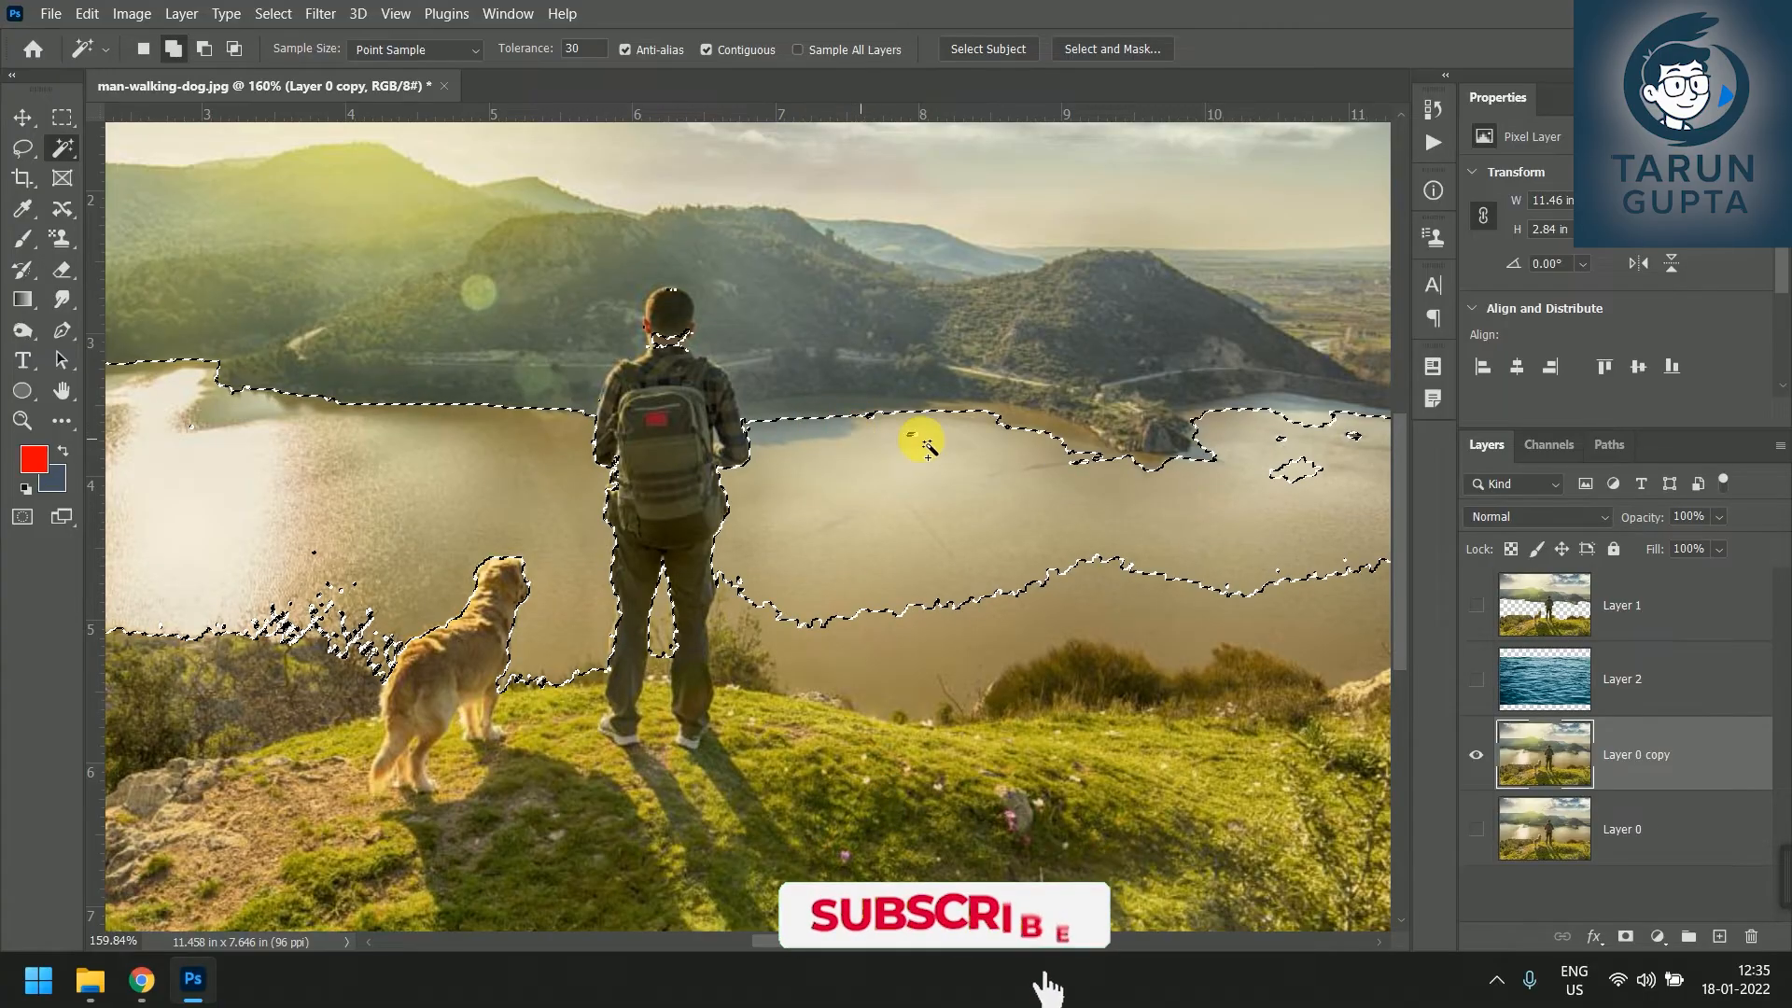
left_click(826, 412, "shift")
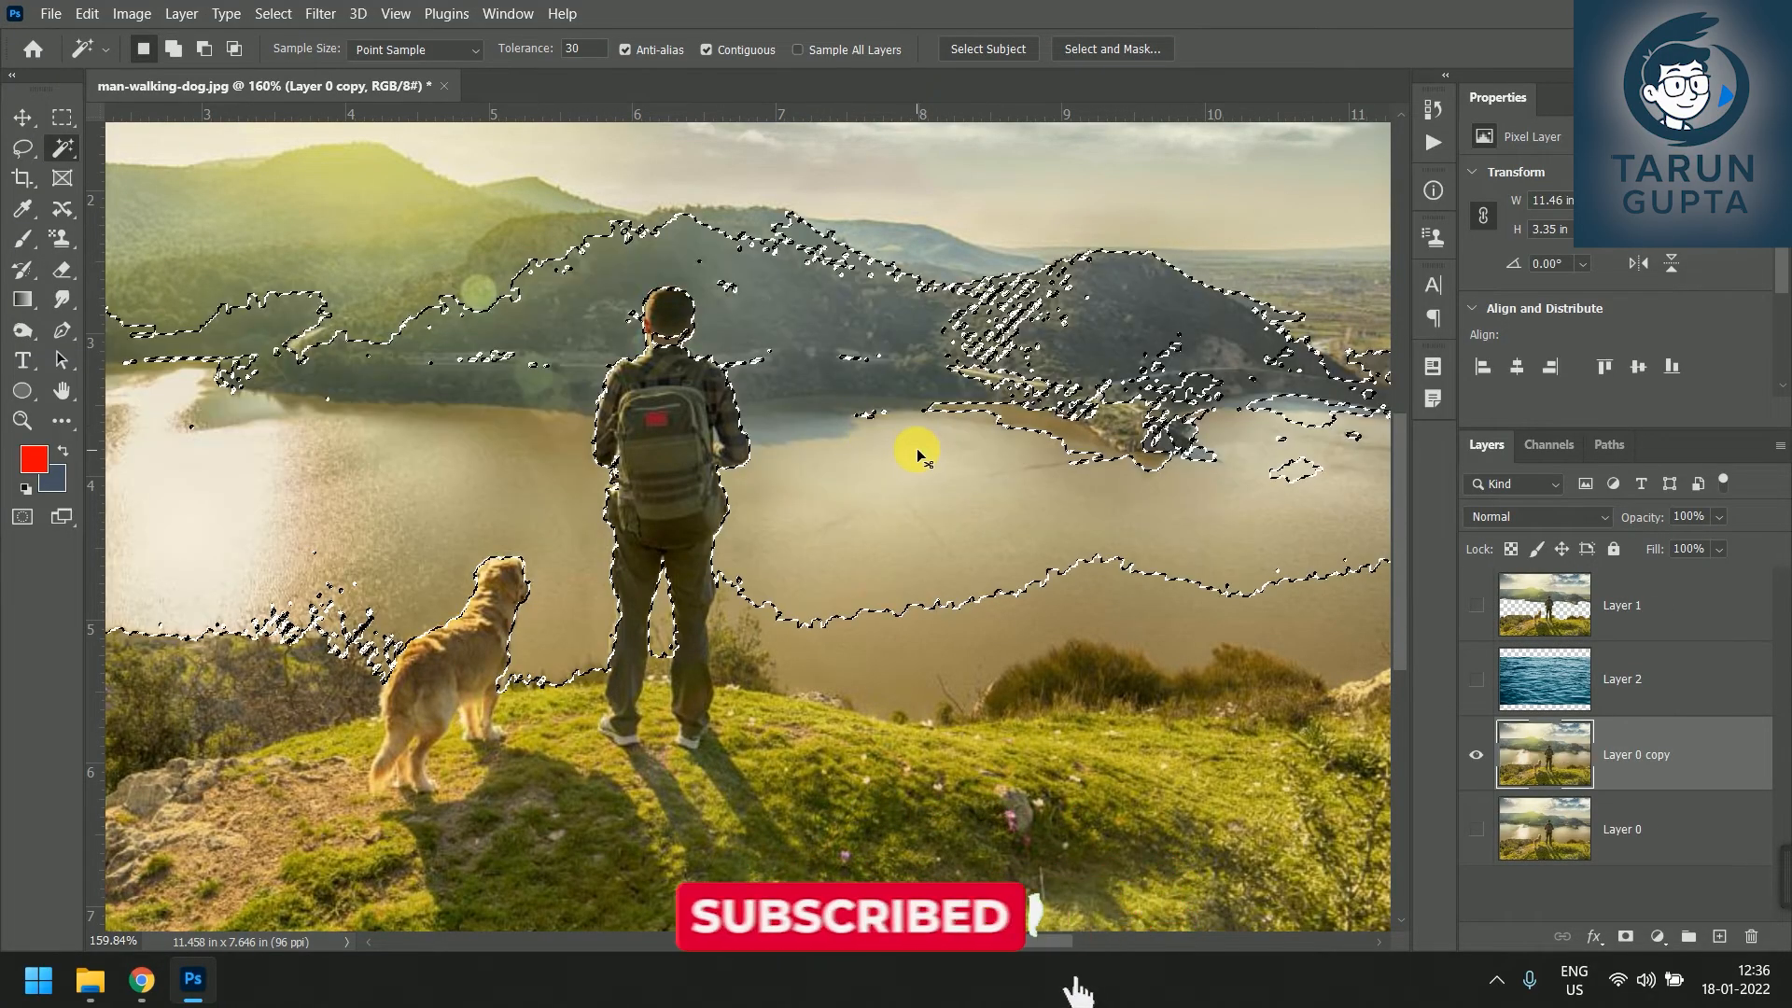
key("ctrl+z")
Add the lower lake water above the bushes, the leftover patches on the right and the far-right shore strip to the selection.
left_click_drag(1164, 557, 905, 436)
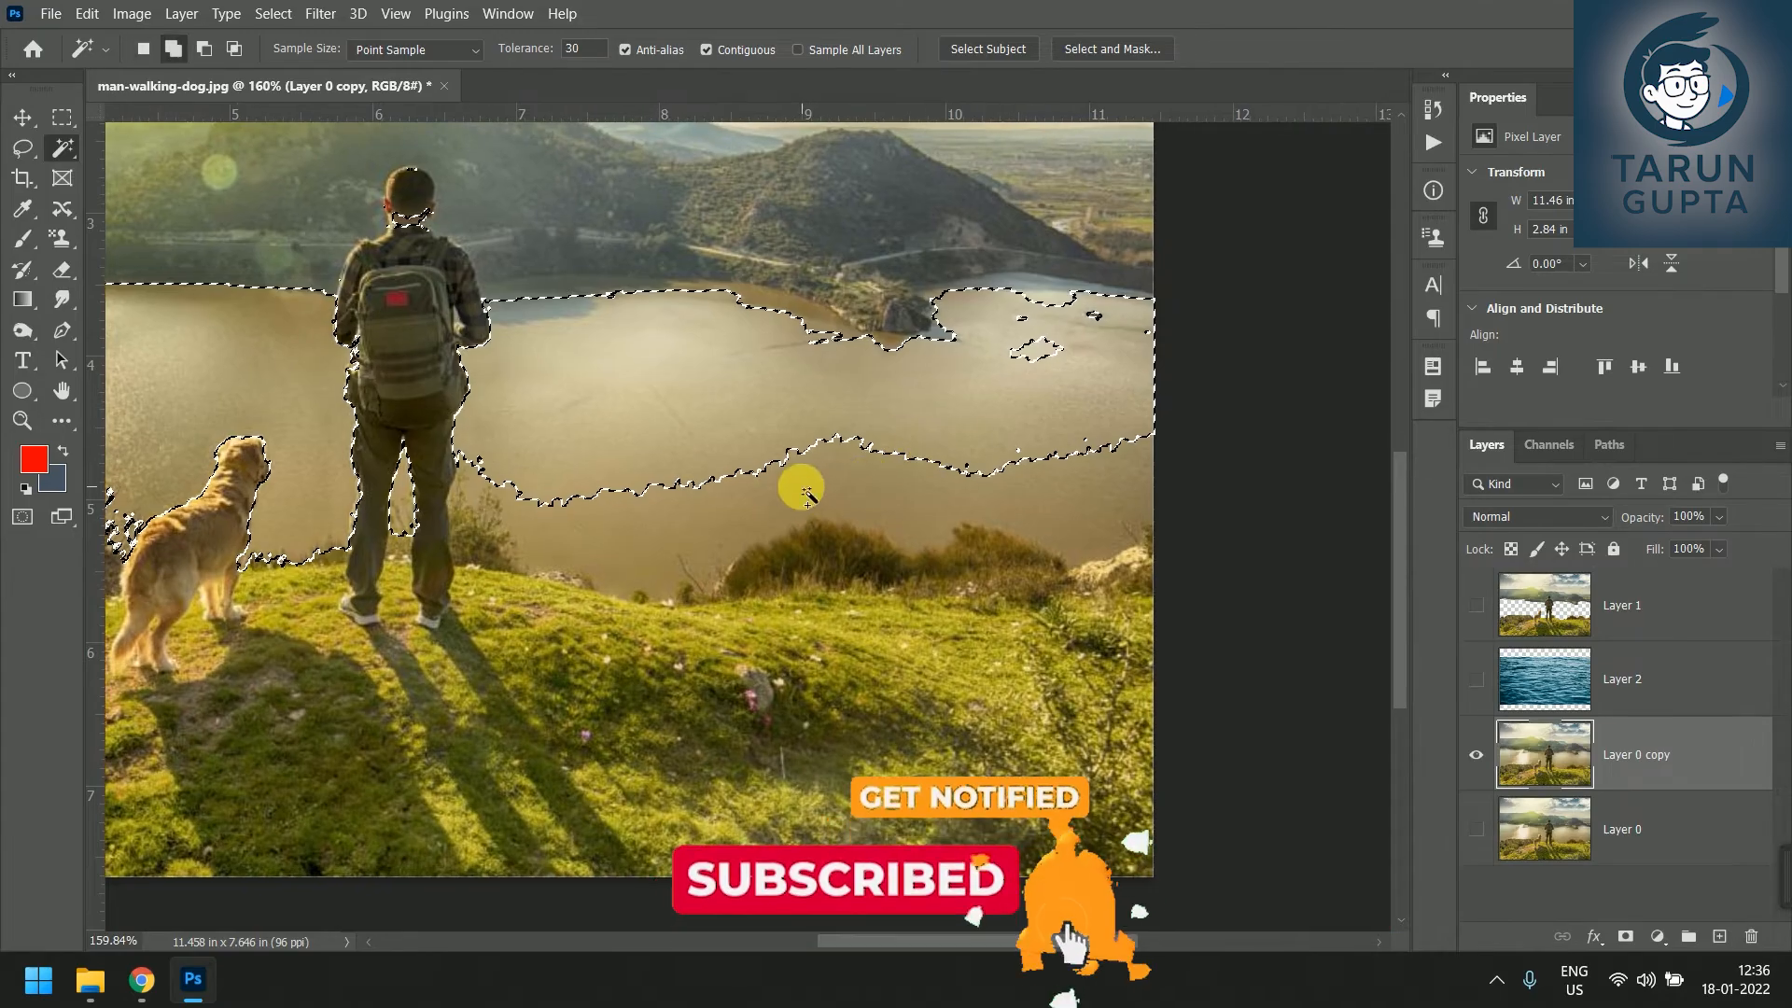
left_click(765, 500, "shift")
left_click(1032, 356, "shift")
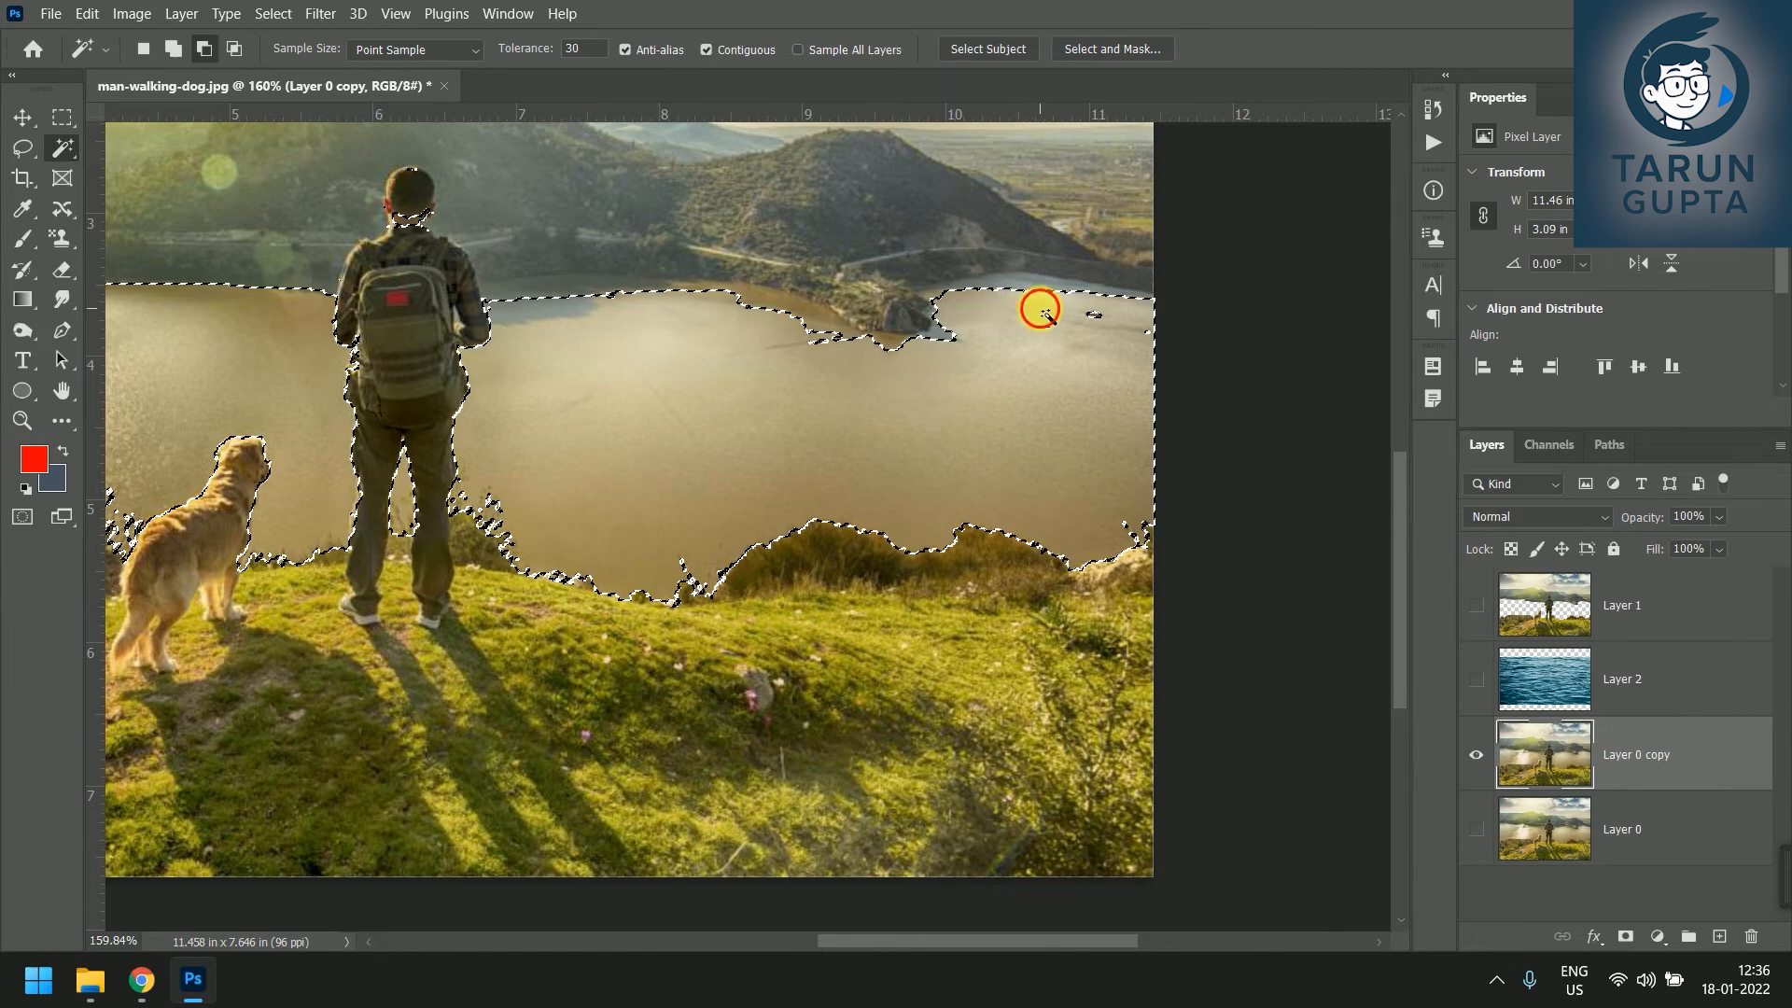
left_click(1027, 413, "shift")
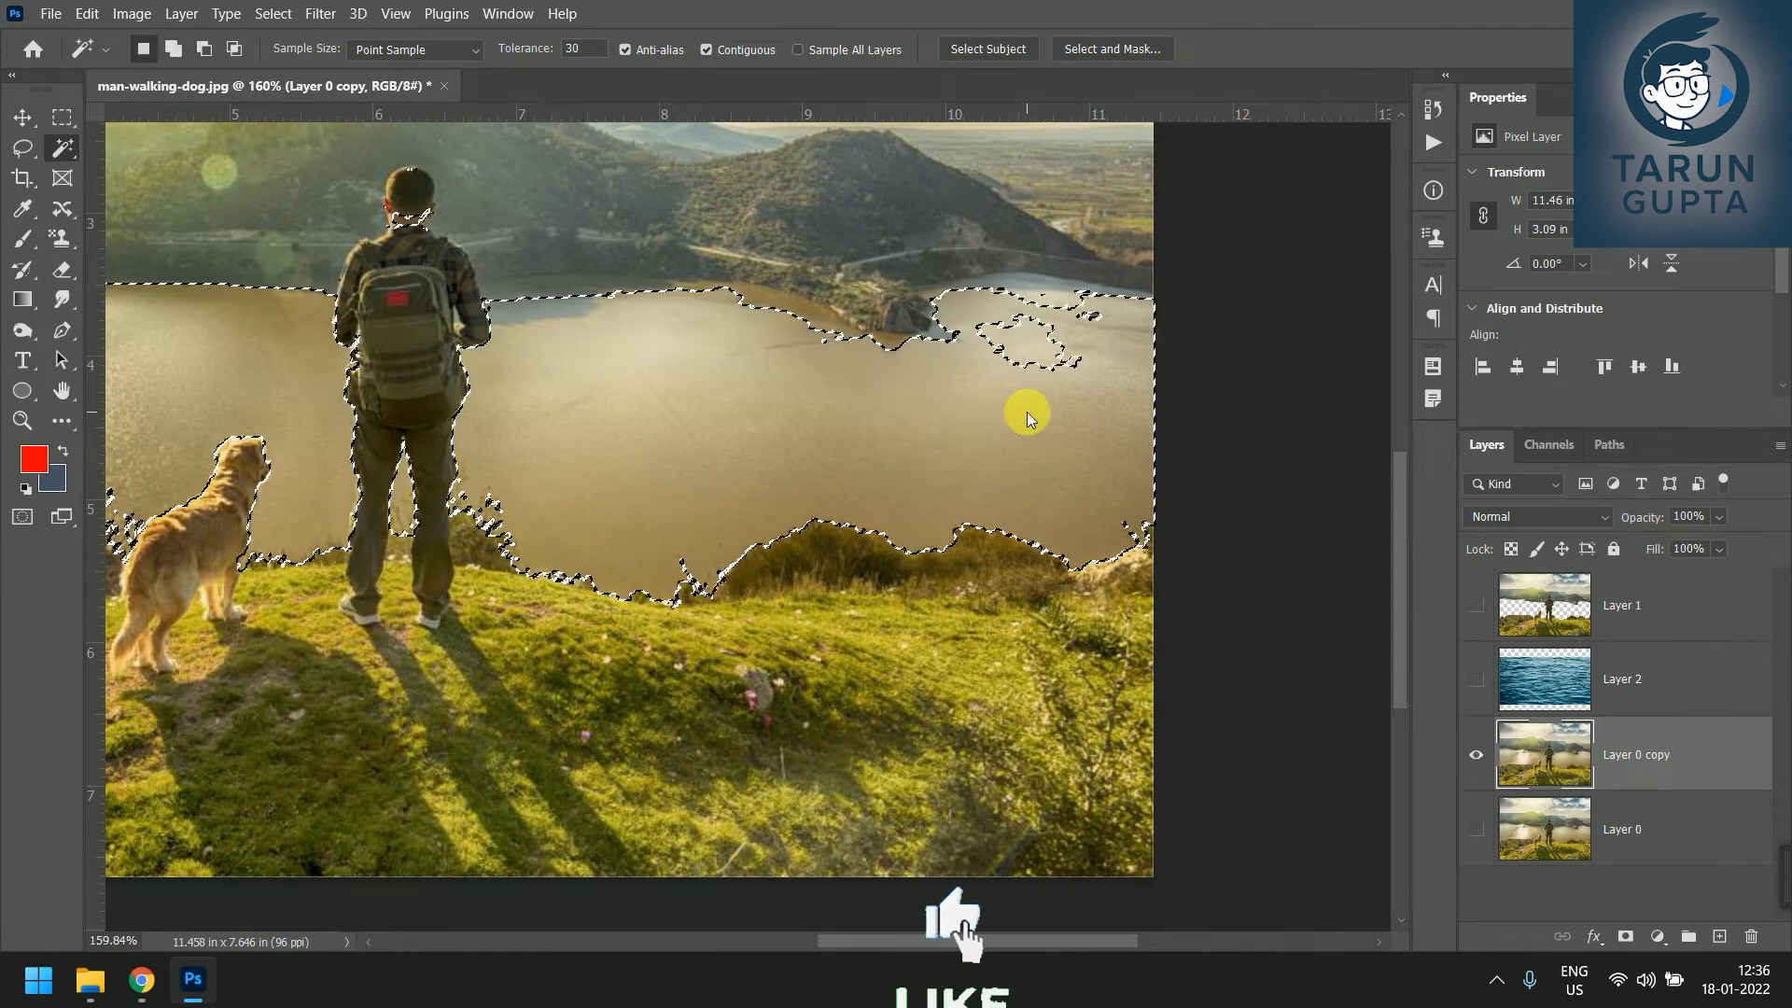
left_click(1036, 353, "shift")
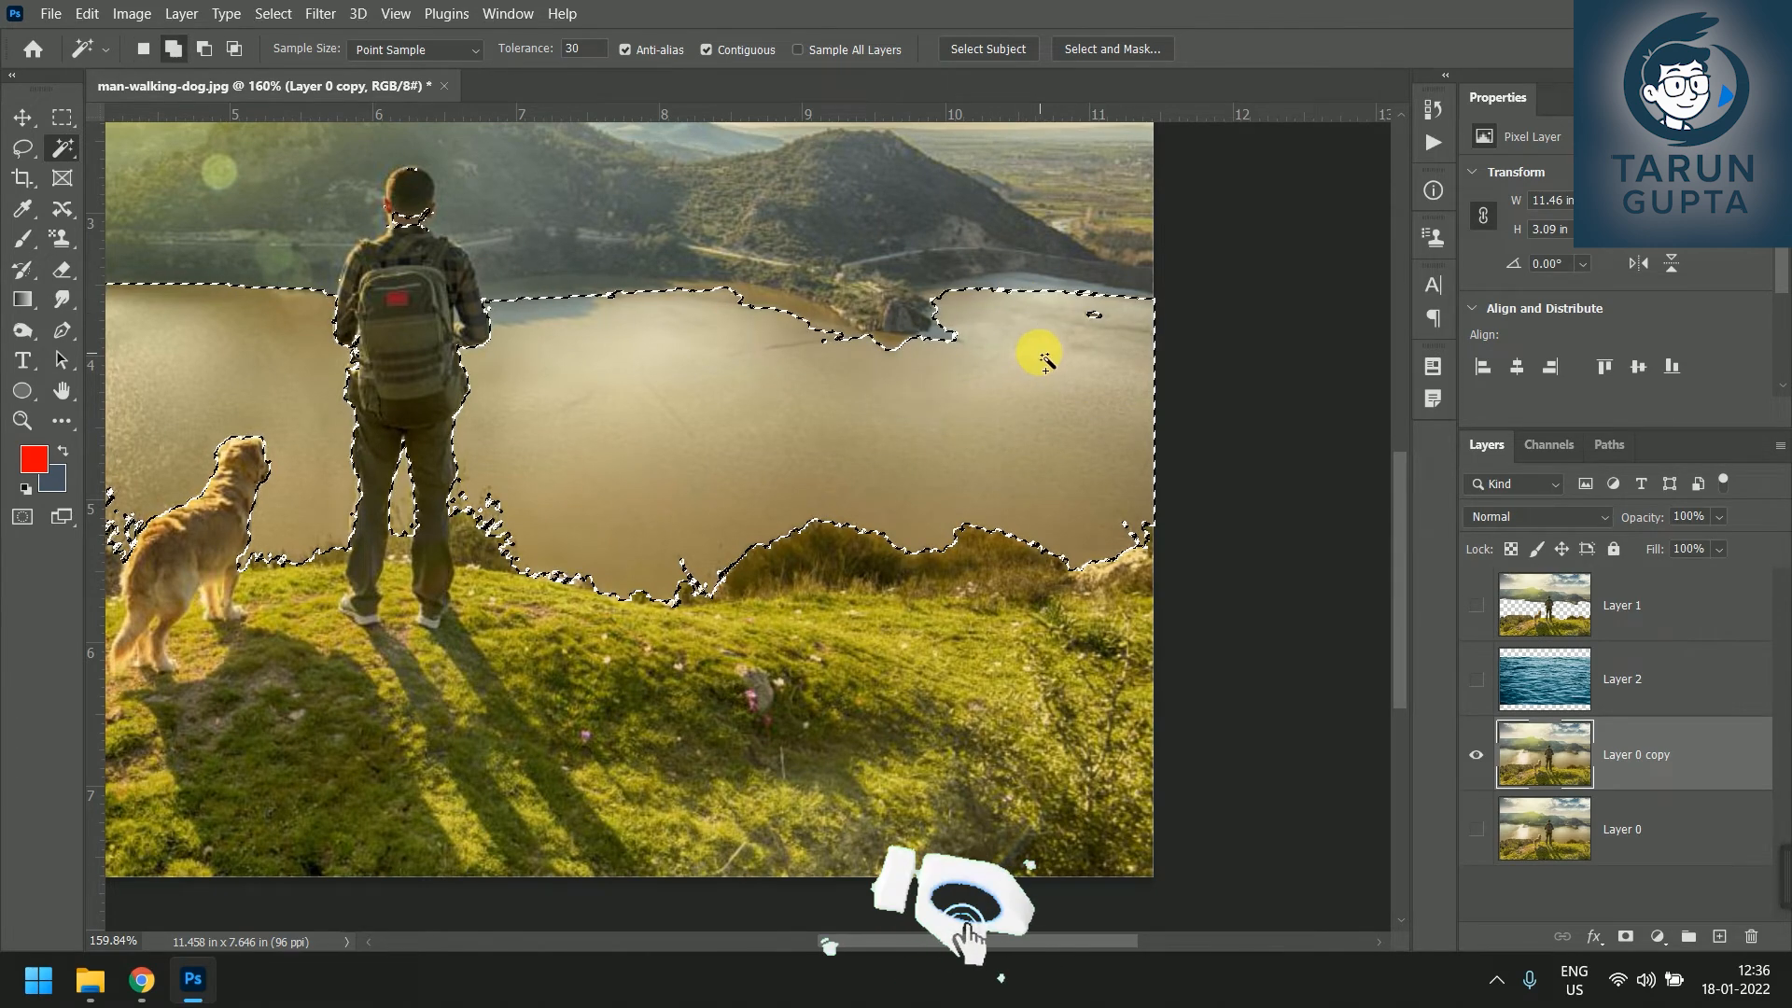
left_click(1025, 291, "shift")
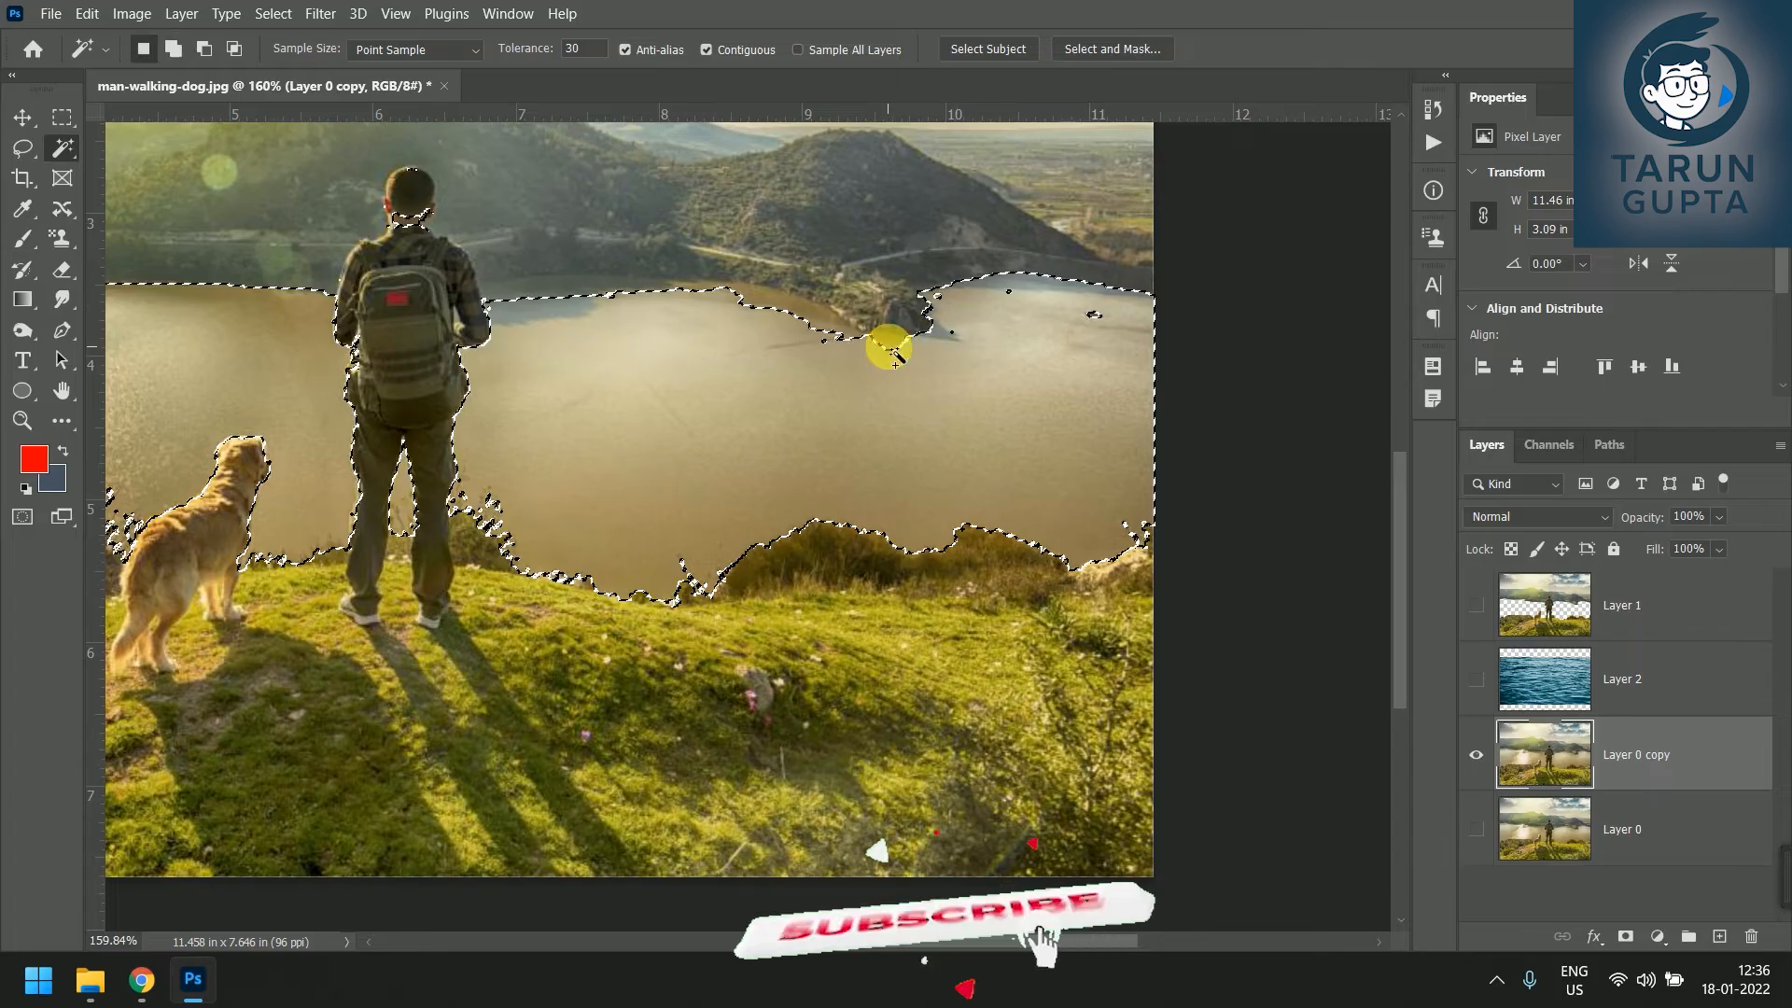
Try to add the bluish shoreline strip beside the man's right arm to the selection, and undo the attempts.
left_click(556, 288, "shift")
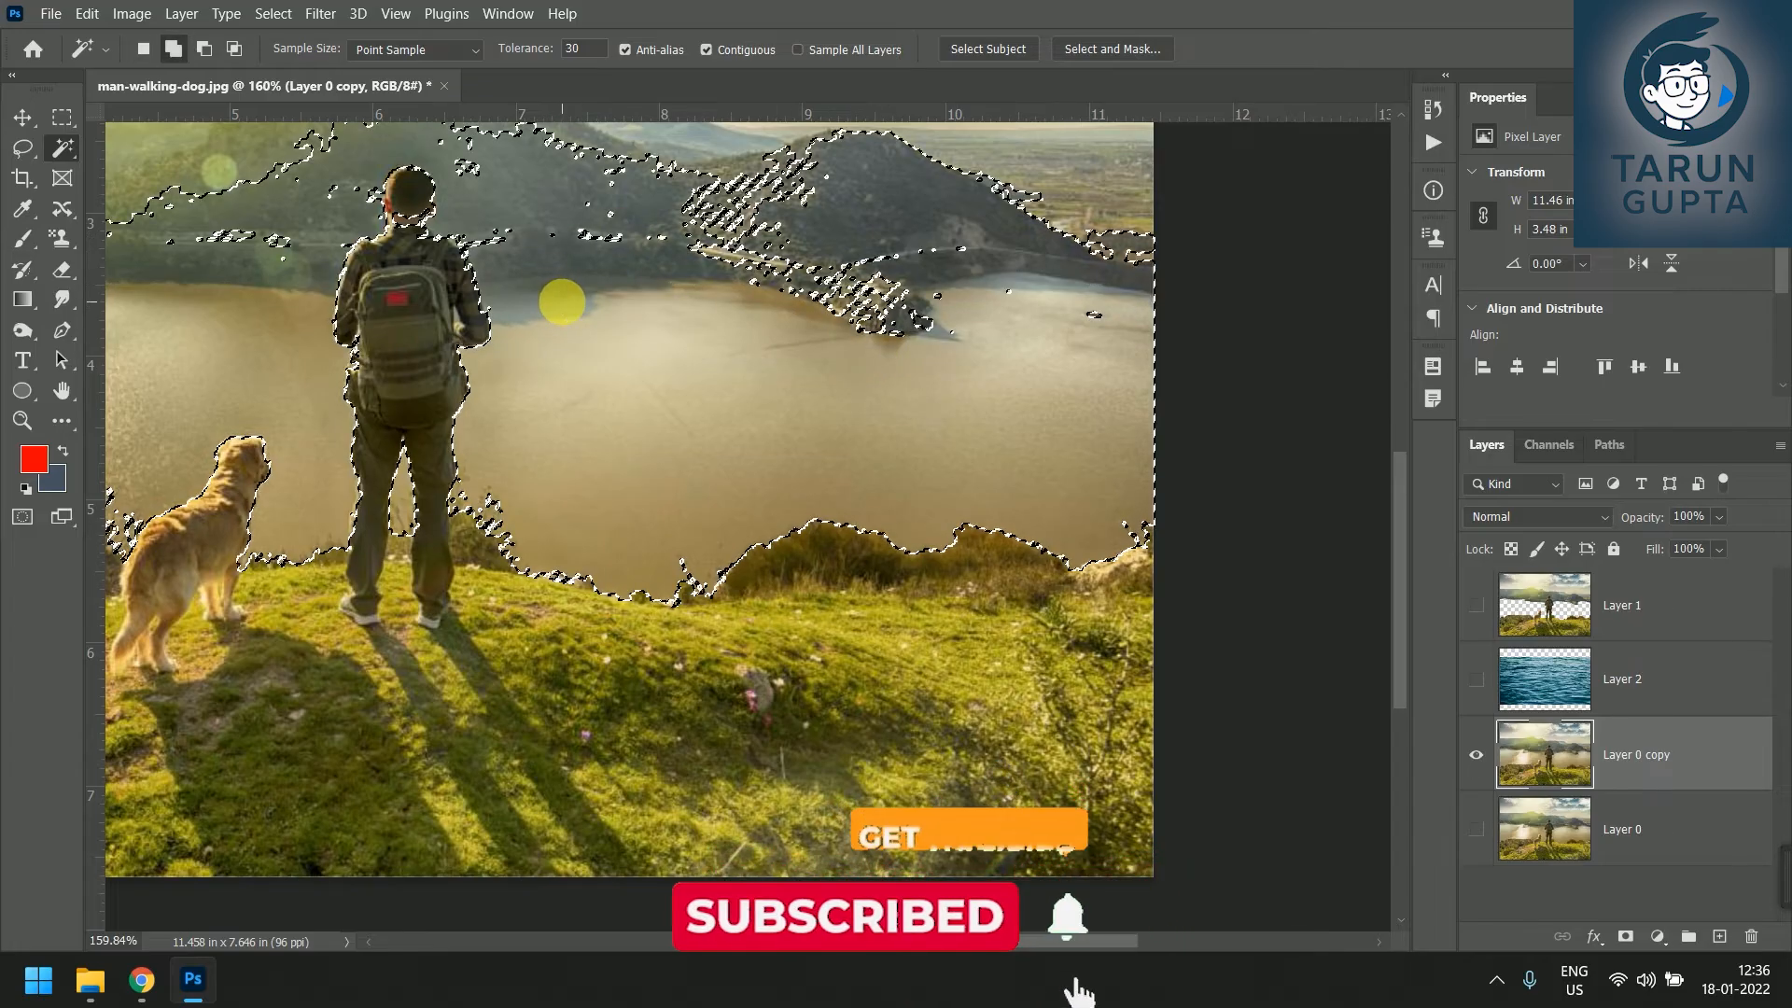
key("ctrl+z")
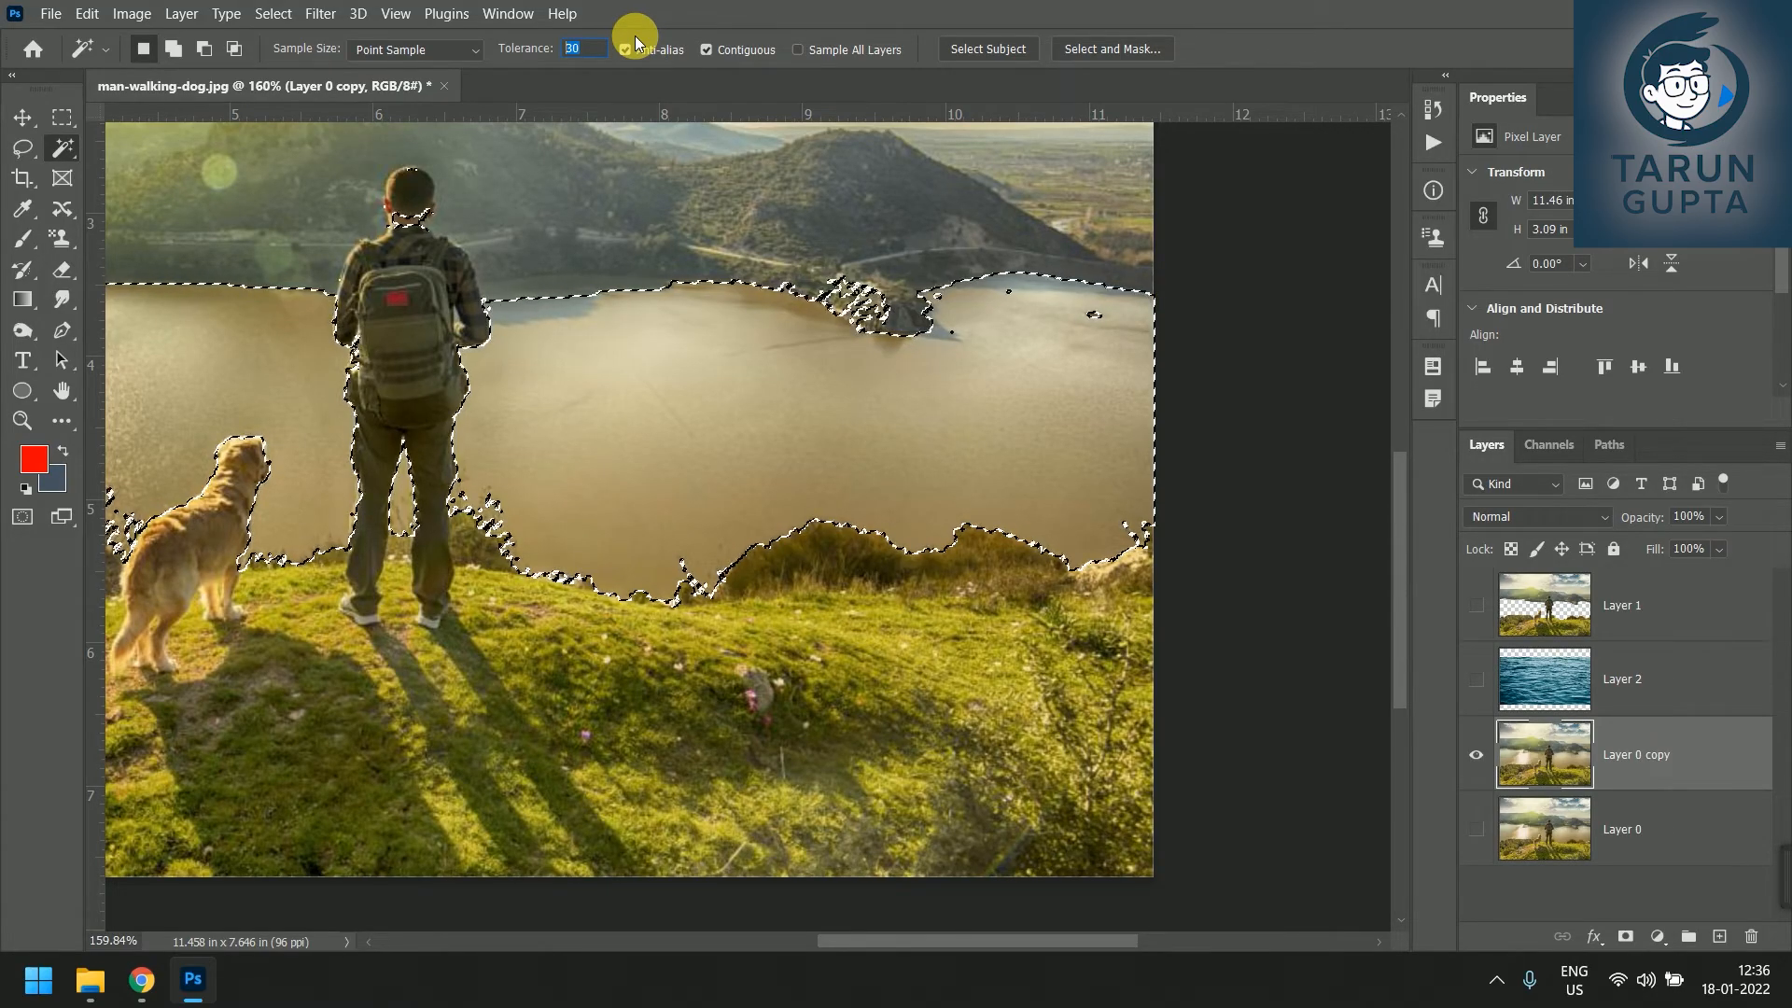
left_click(472, 282)
scroll(485, 280, "up", 5)
key("ctrl+z")
scroll(473, 264, "up", 3)
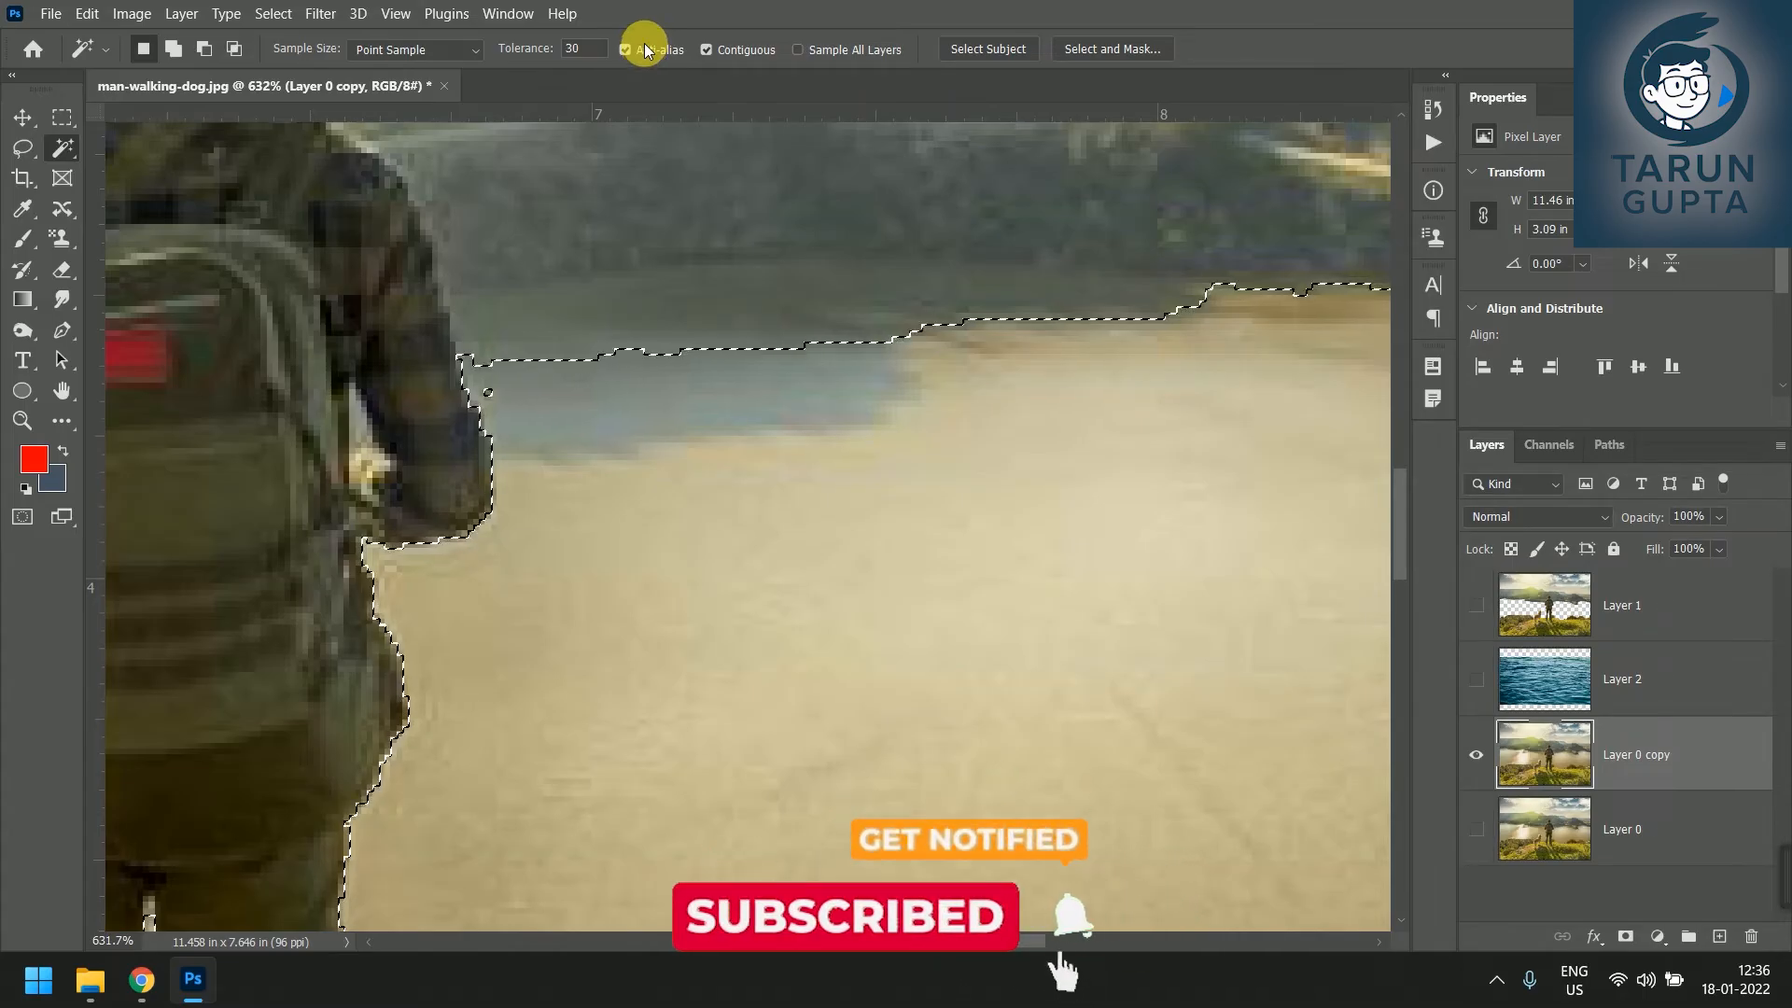
Compare Magic Wand selections of the dark far shore beside the man's arm with anti-aliasing off and on.
left_click(644, 44)
left_click(510, 338)
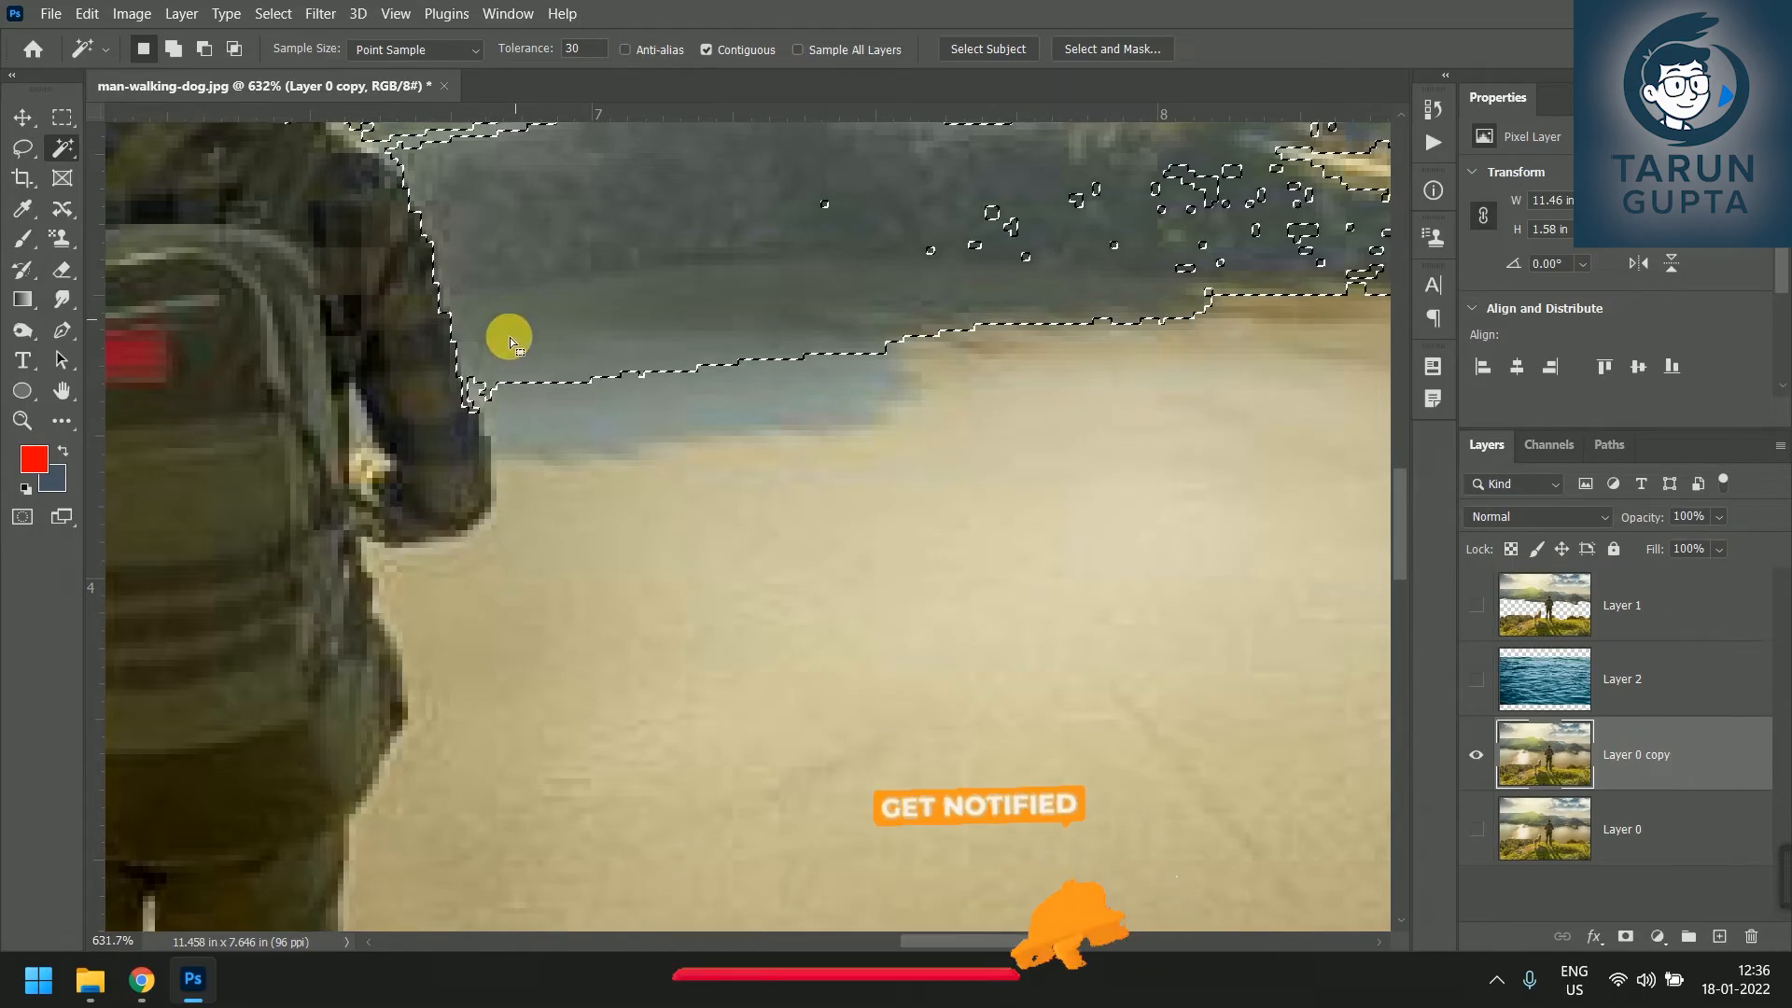
left_click(662, 52)
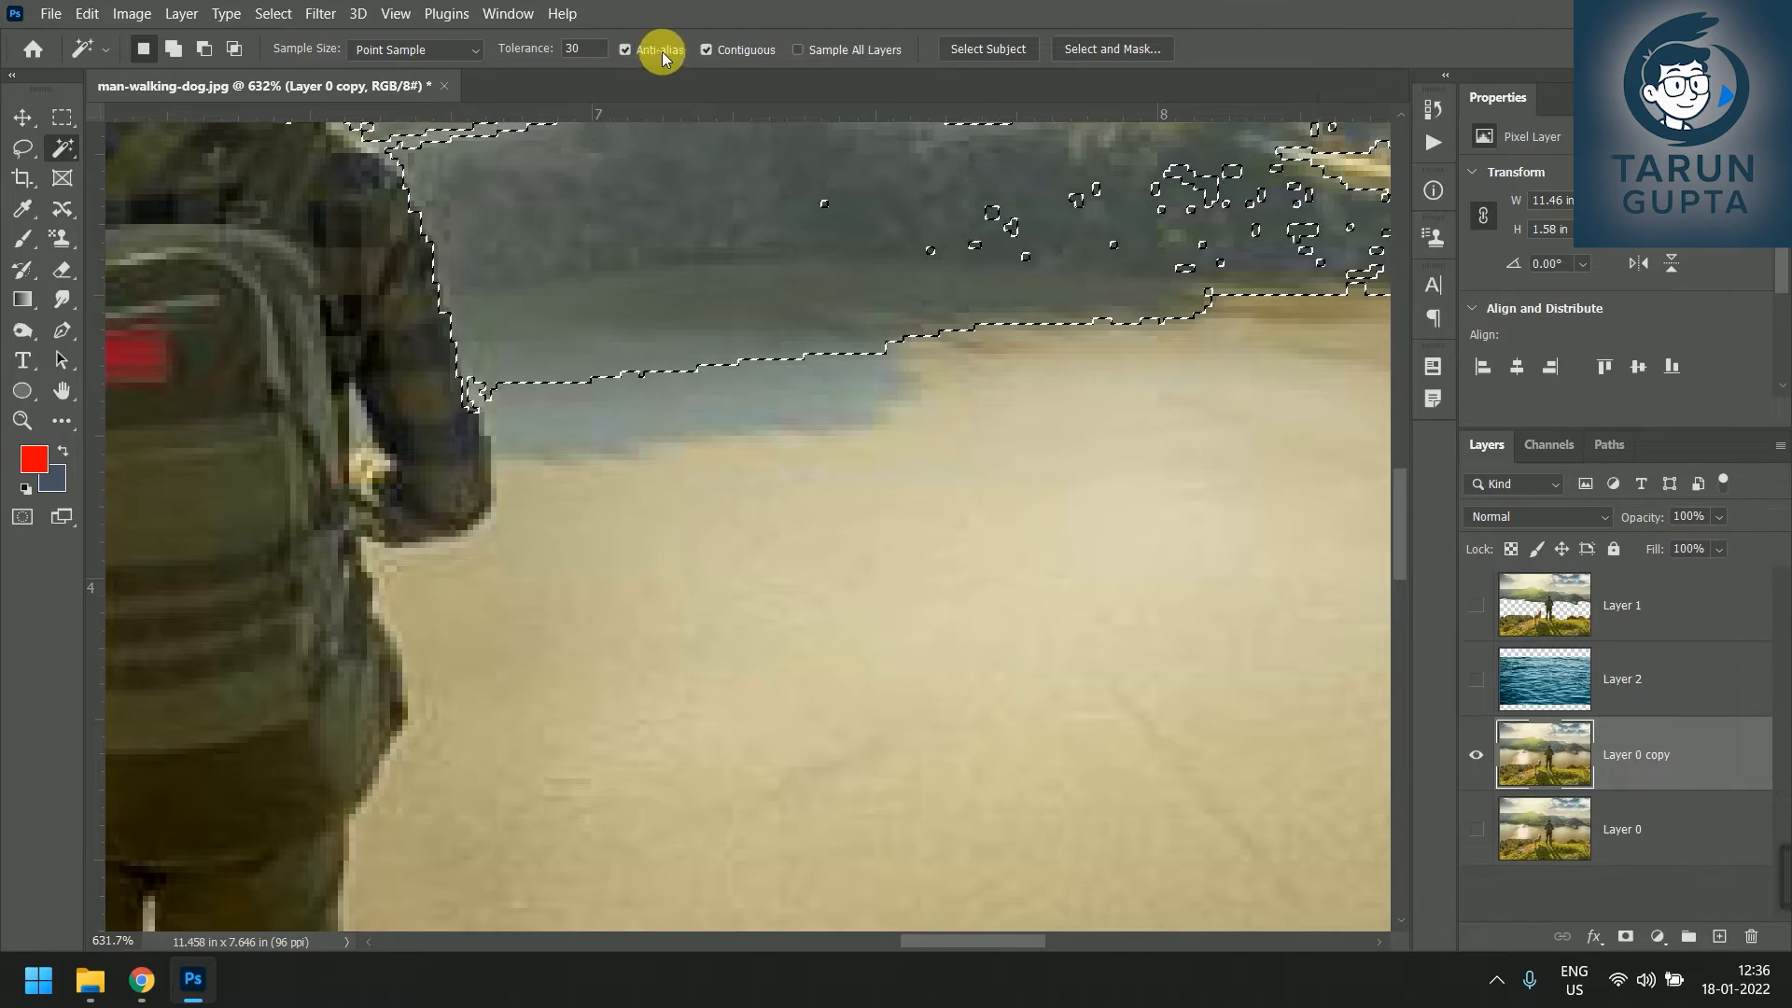
left_click(553, 289)
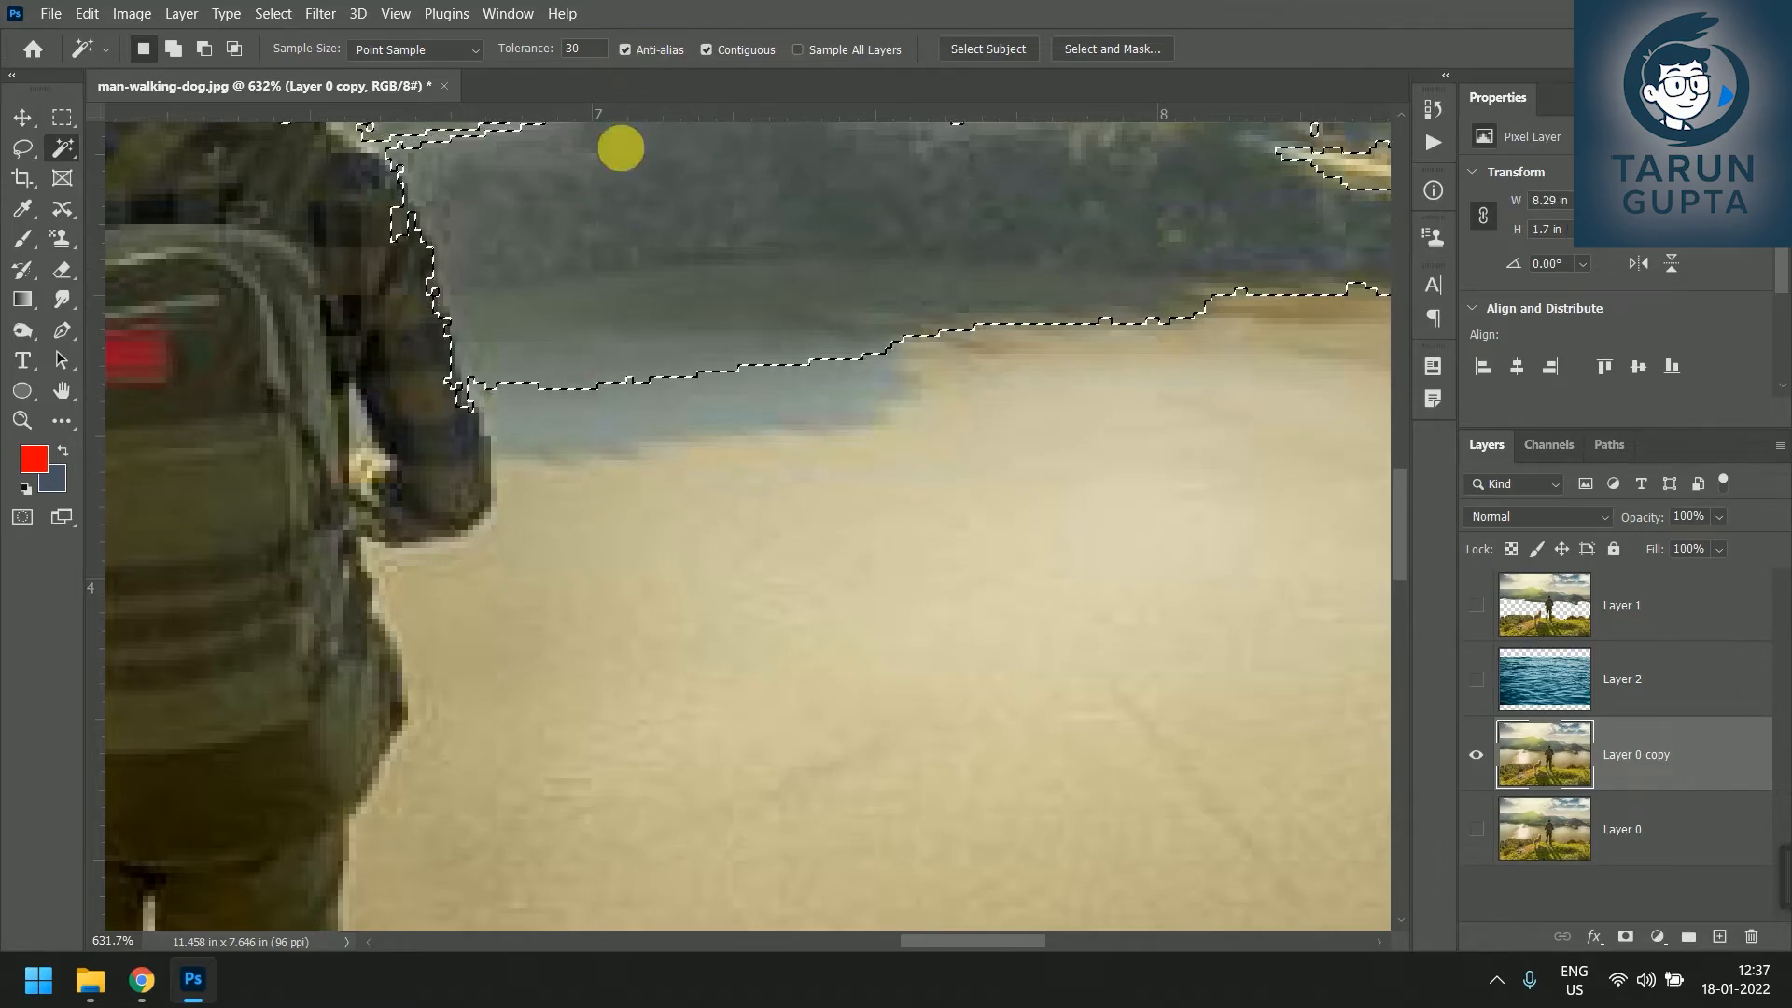
left_click(553, 360)
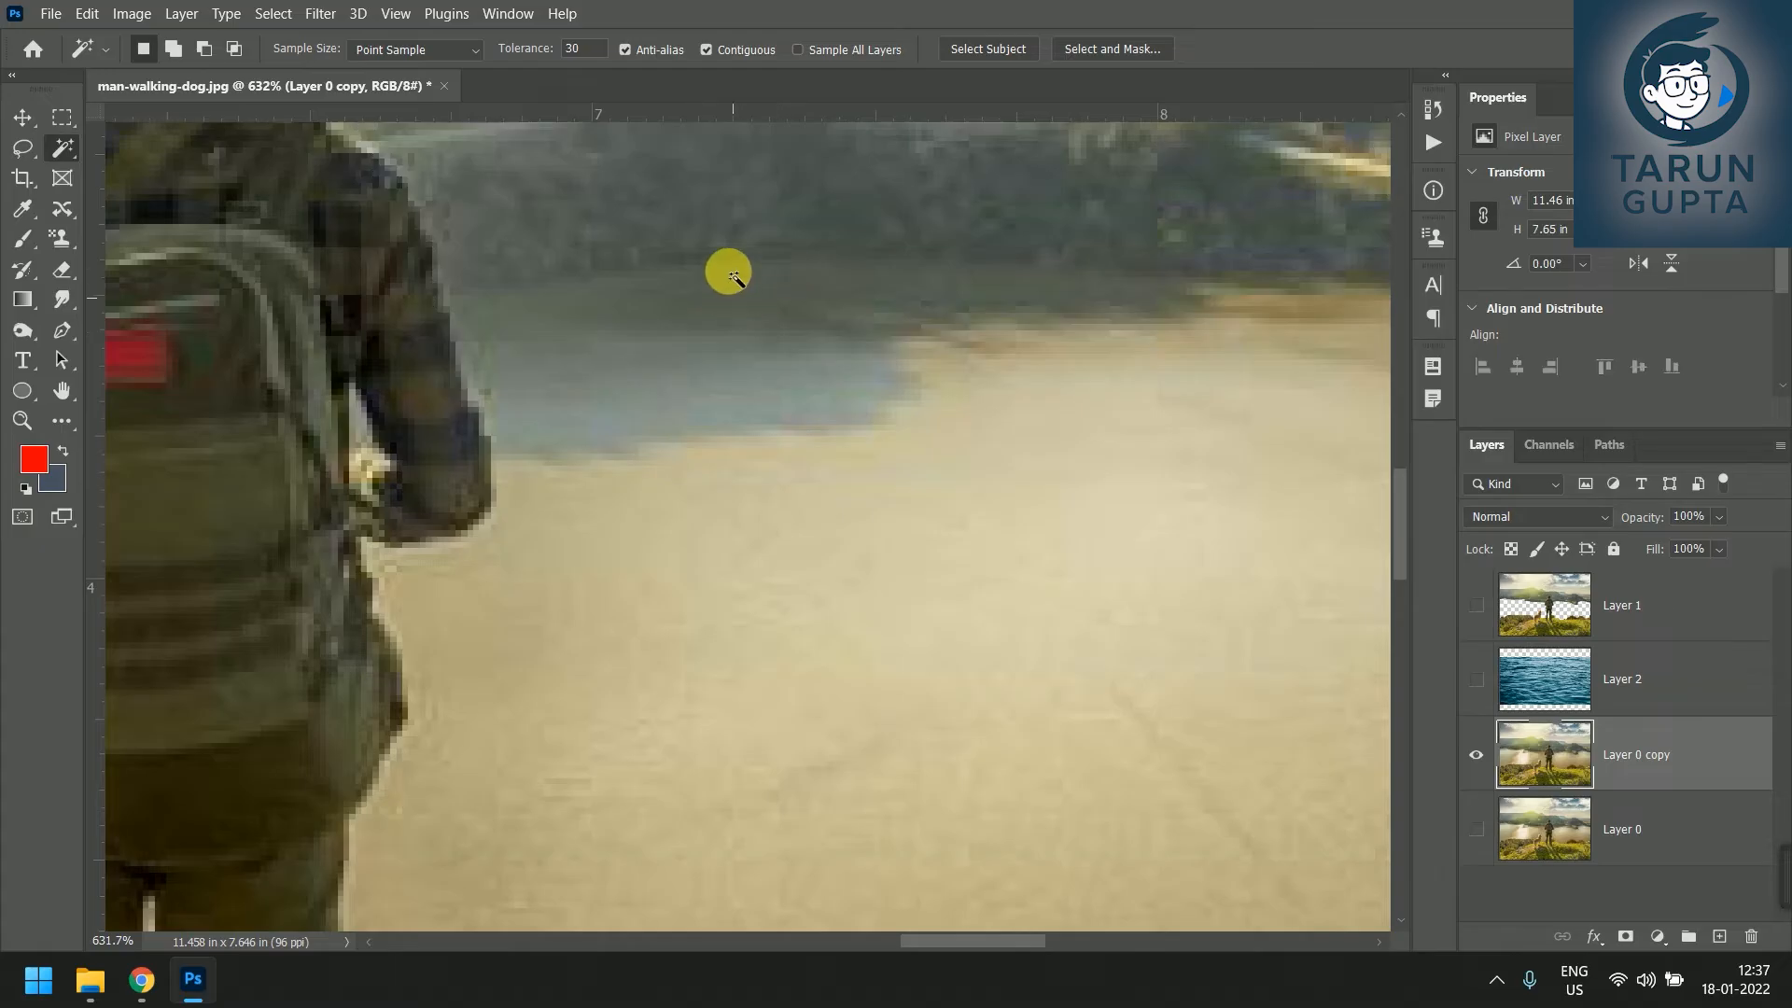
Select the far shore and the bluish water patch beside the man's arm with anti-aliasing on, and clear the selection.
left_click(742, 344)
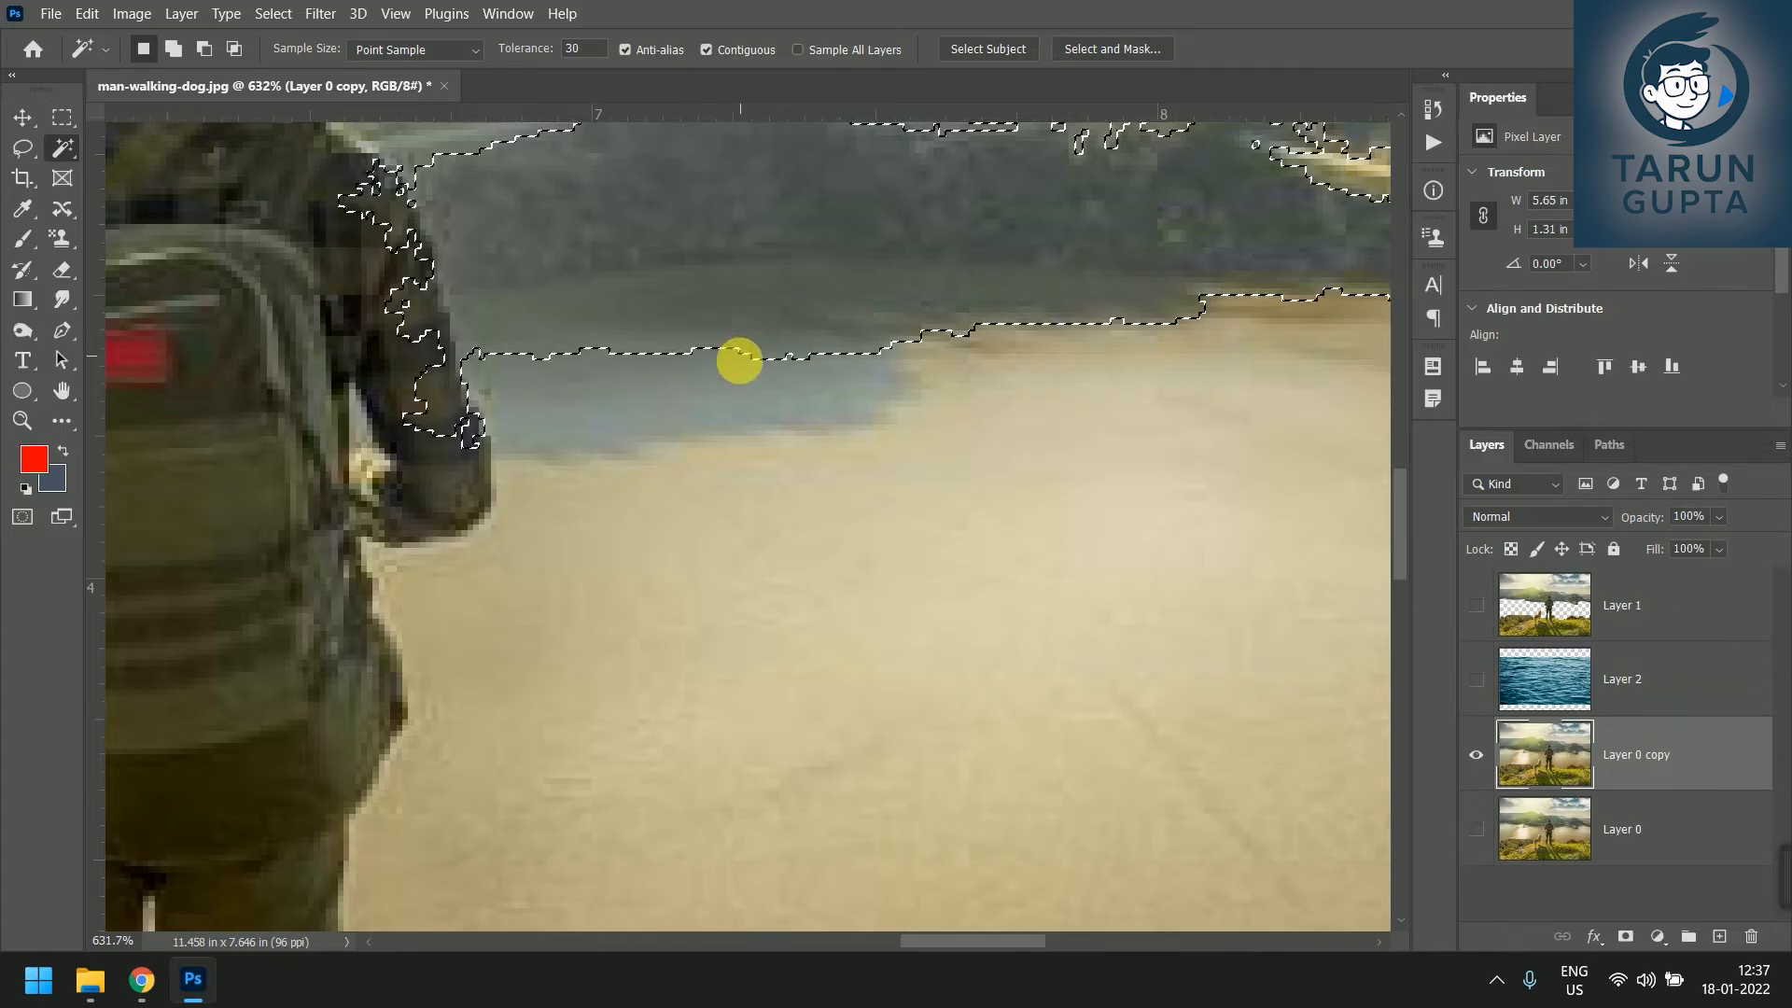
left_click(763, 404)
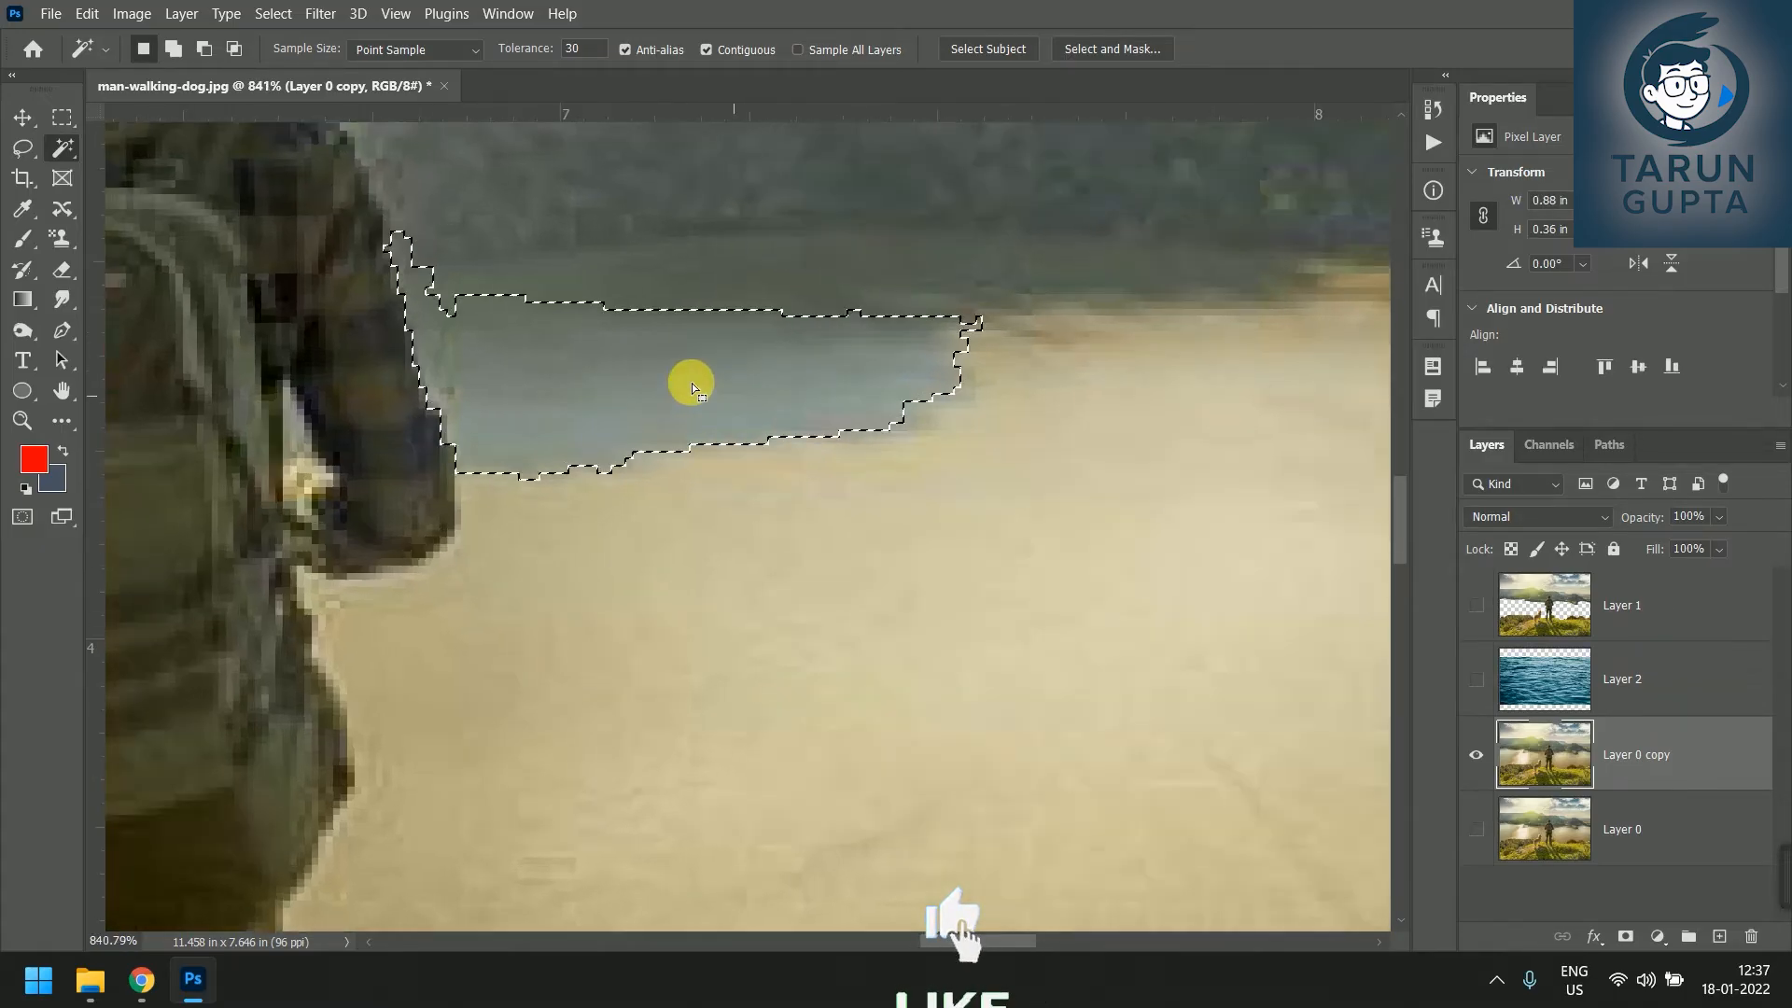
scroll(692, 382, "up", 2)
left_click(733, 383)
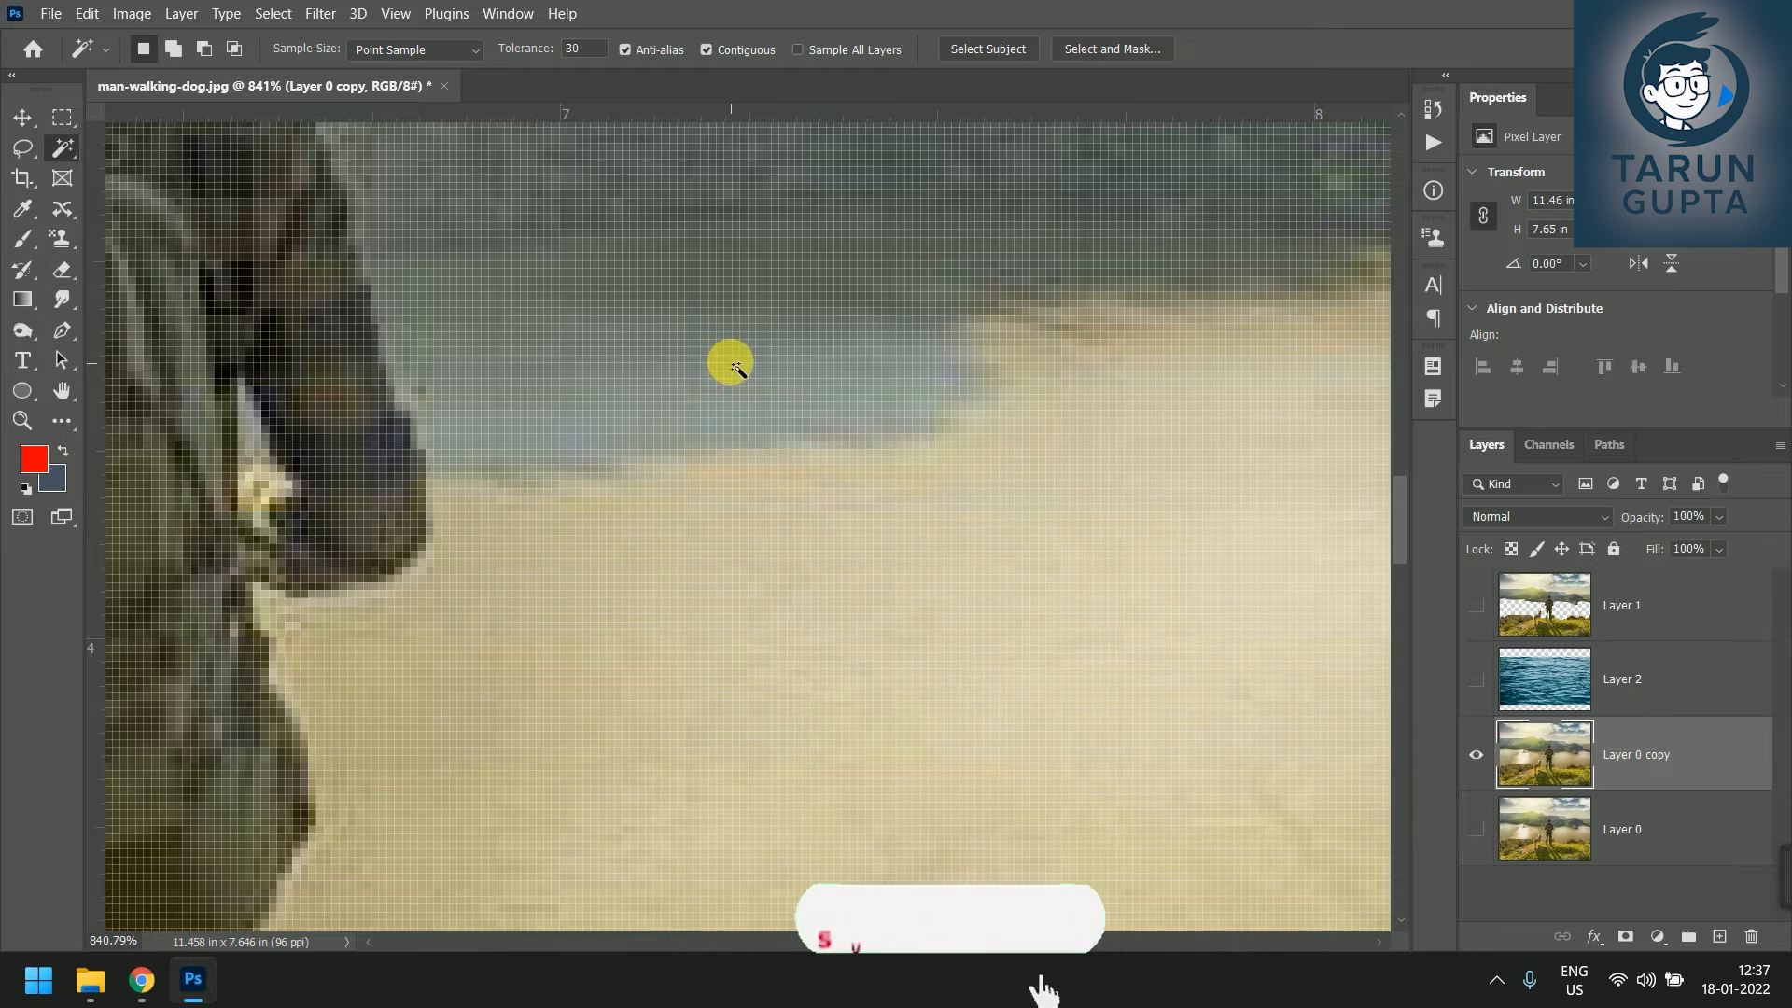
key("ctrl+z")
Turn off anti-aliasing for the Magic Wand and repeatedly reselect the bluish water patch beside the man's arm.
left_click(672, 51)
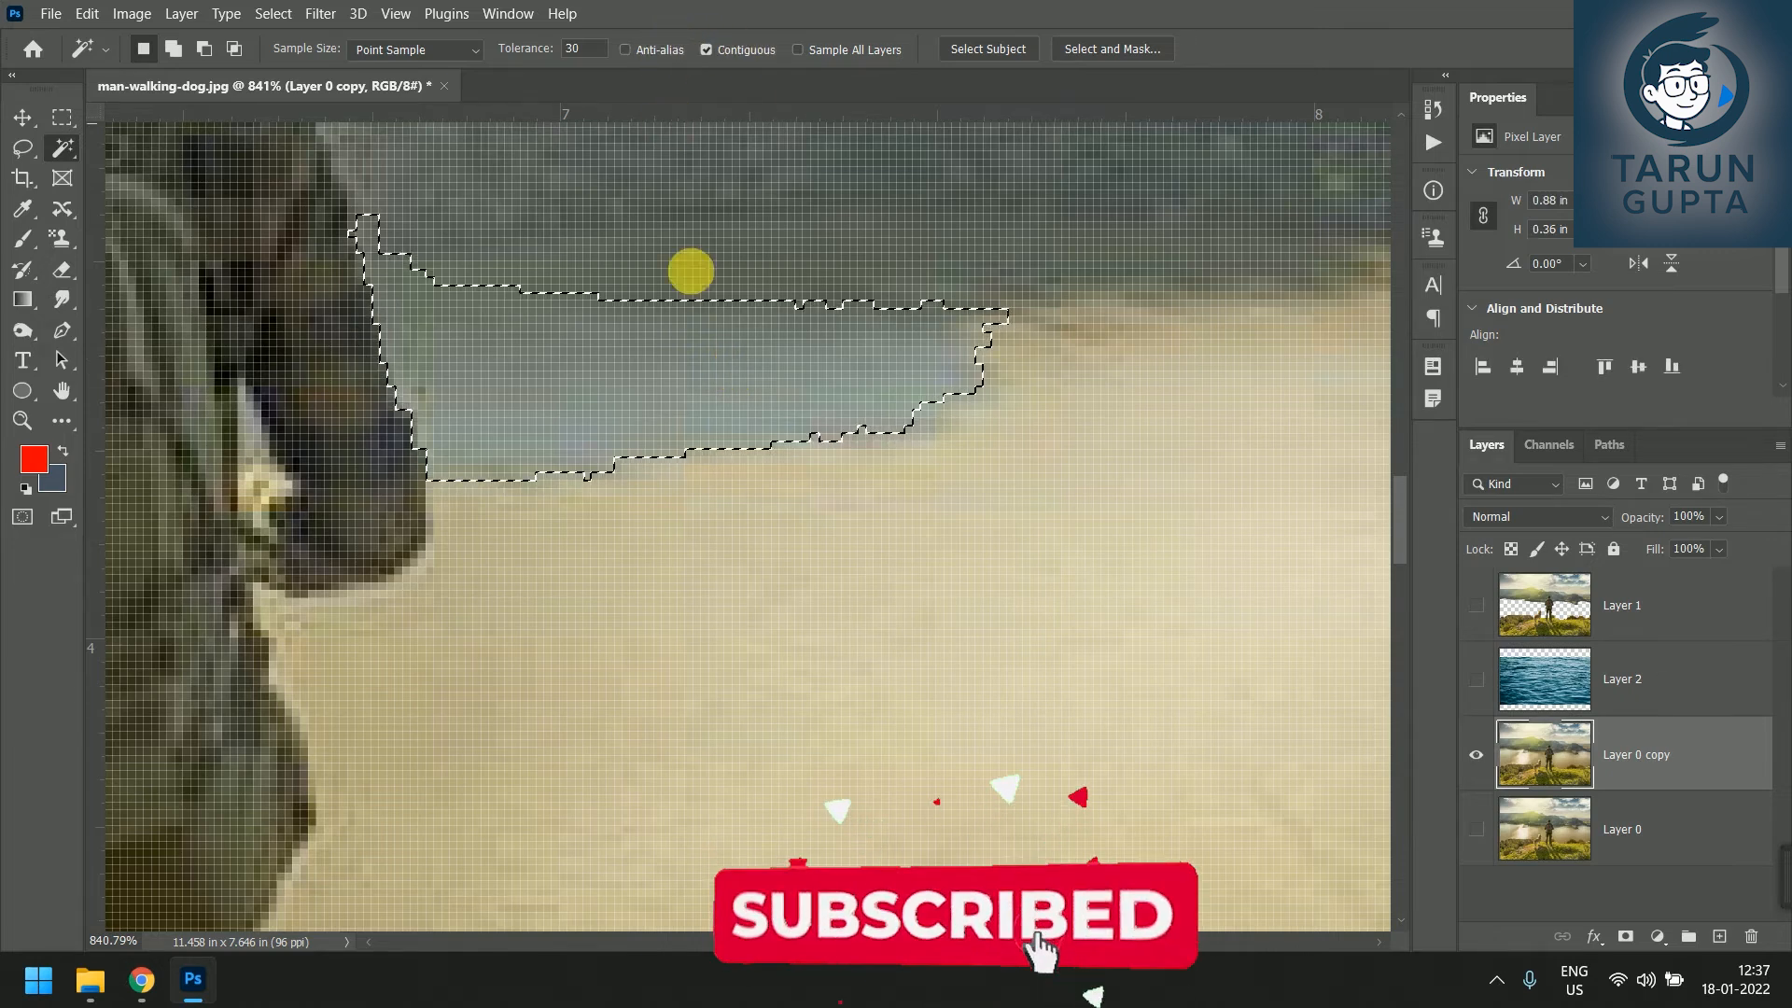
left_click(752, 412)
key("ctrl+d")
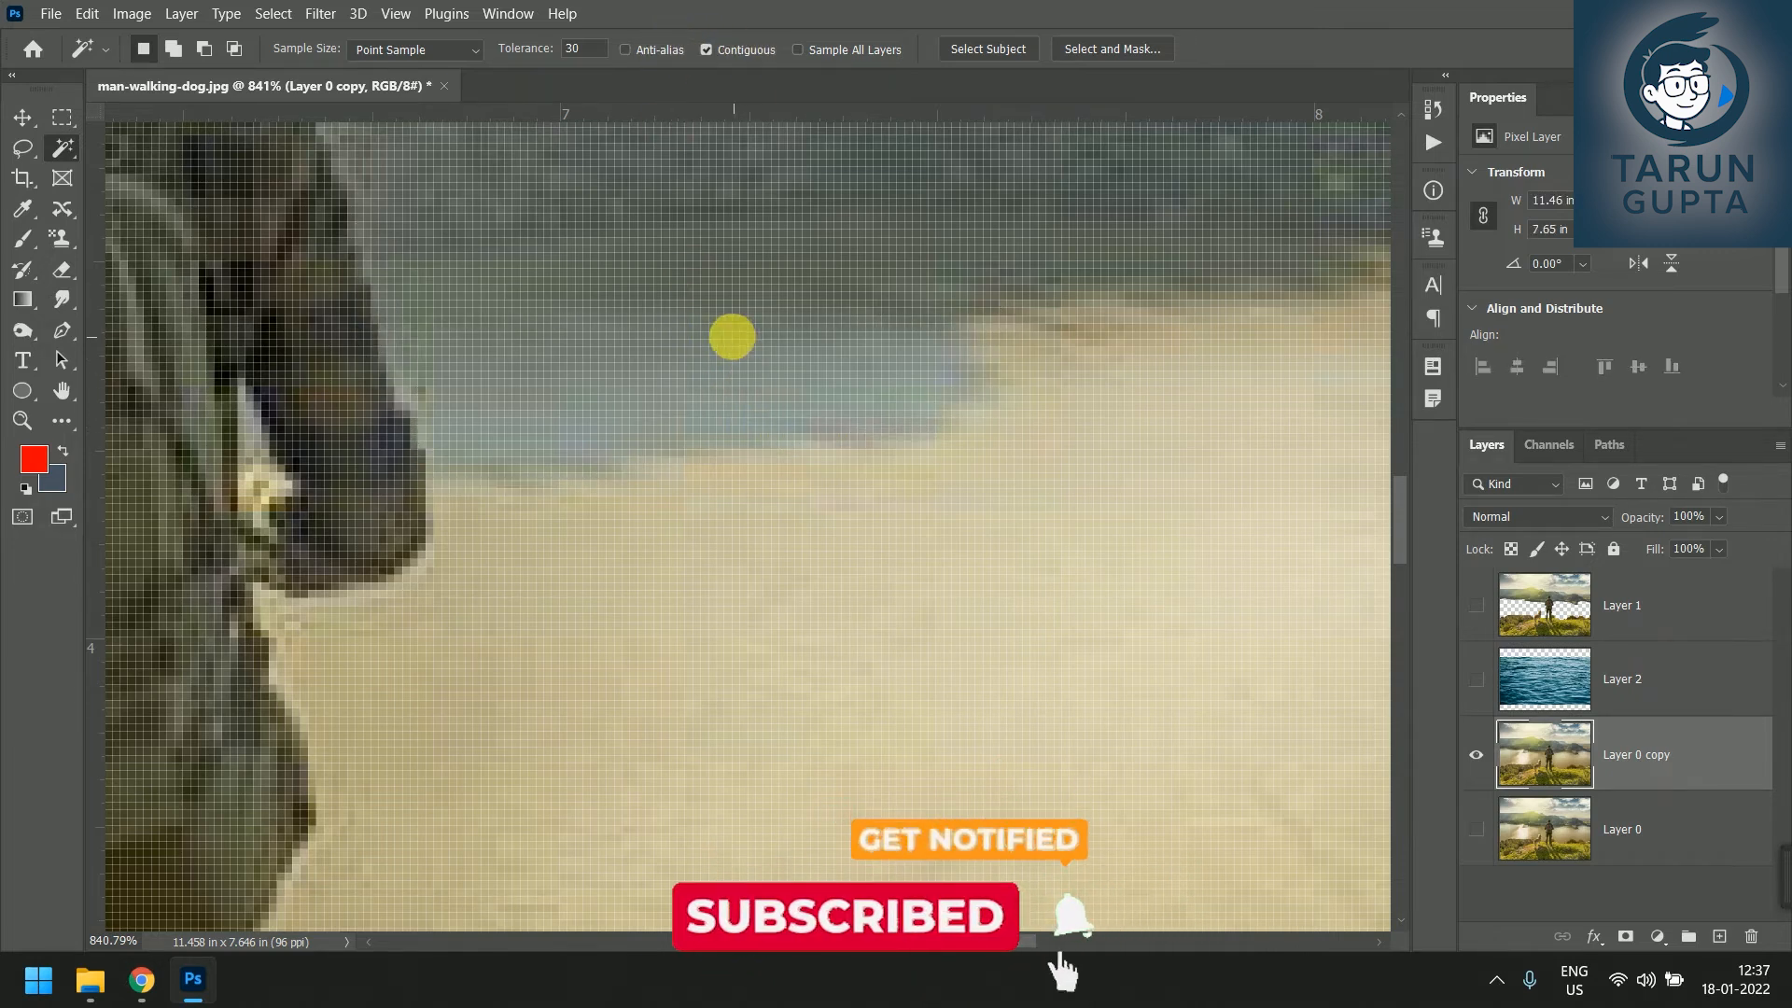
left_click(724, 341)
key("ctrl+d")
left_click(731, 375)
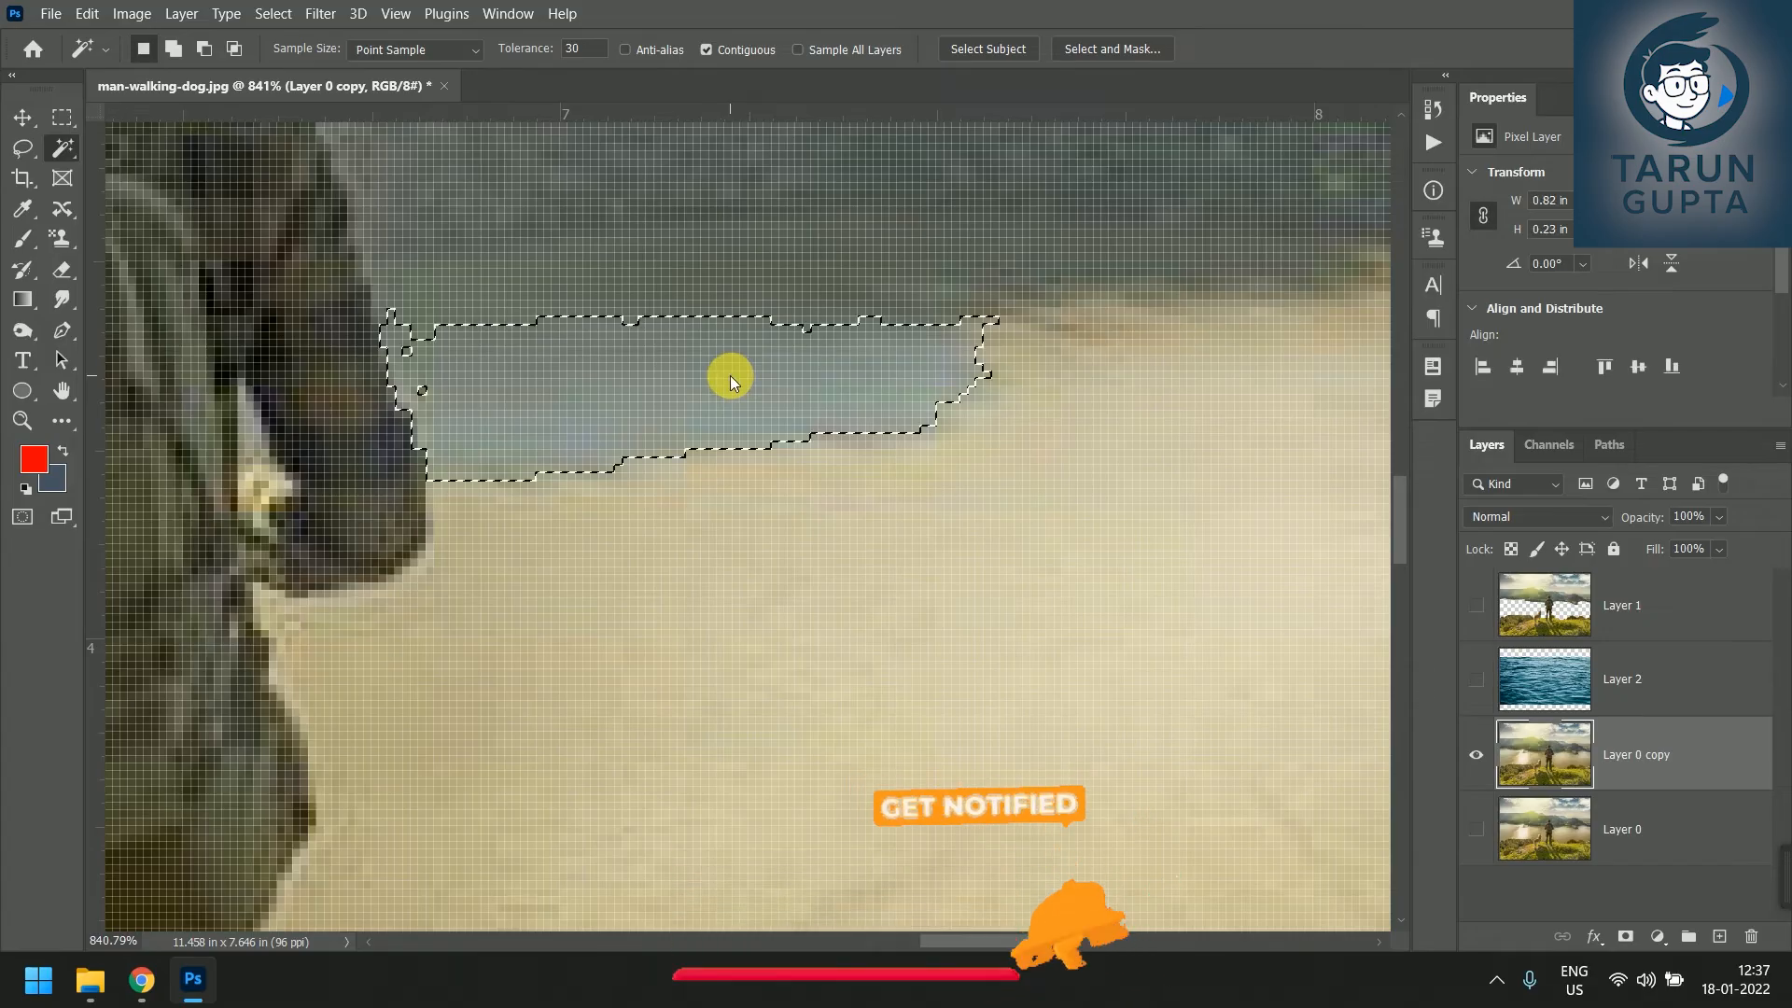
key("ctrl+d")
left_click(730, 362)
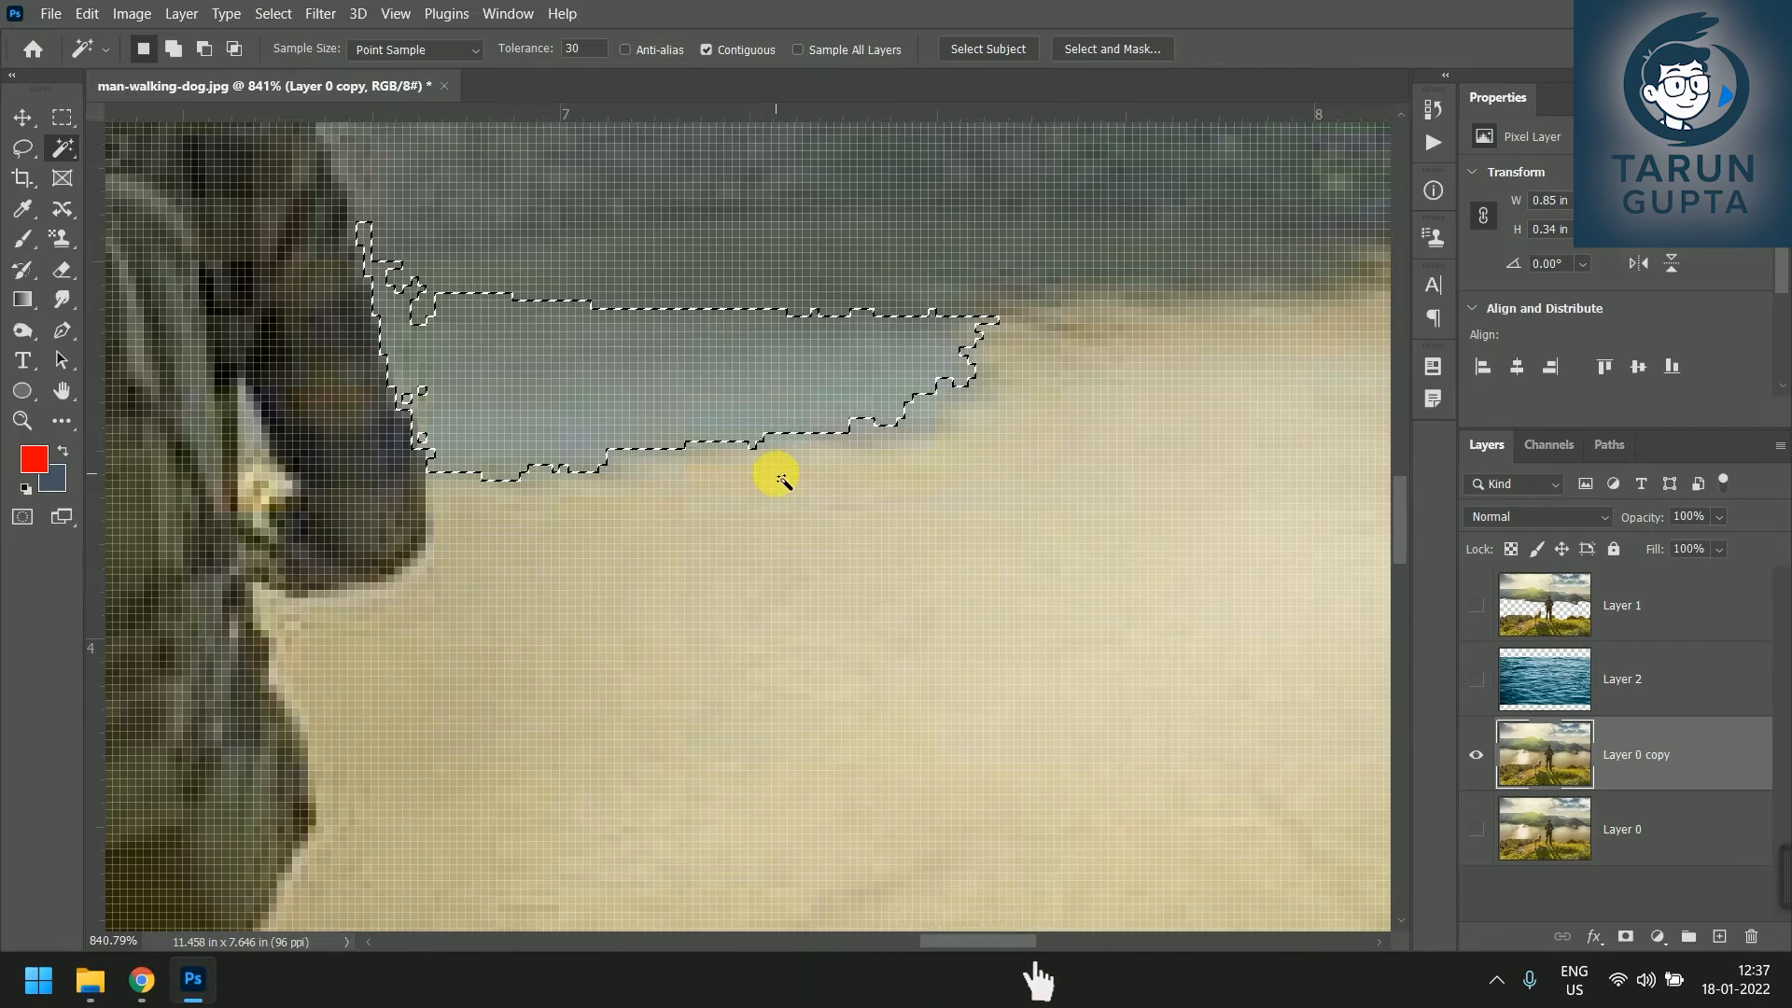
Clear the selection of the bluish water patch and return to an overview of the image.
key("ctrl+t")
key("Escape")
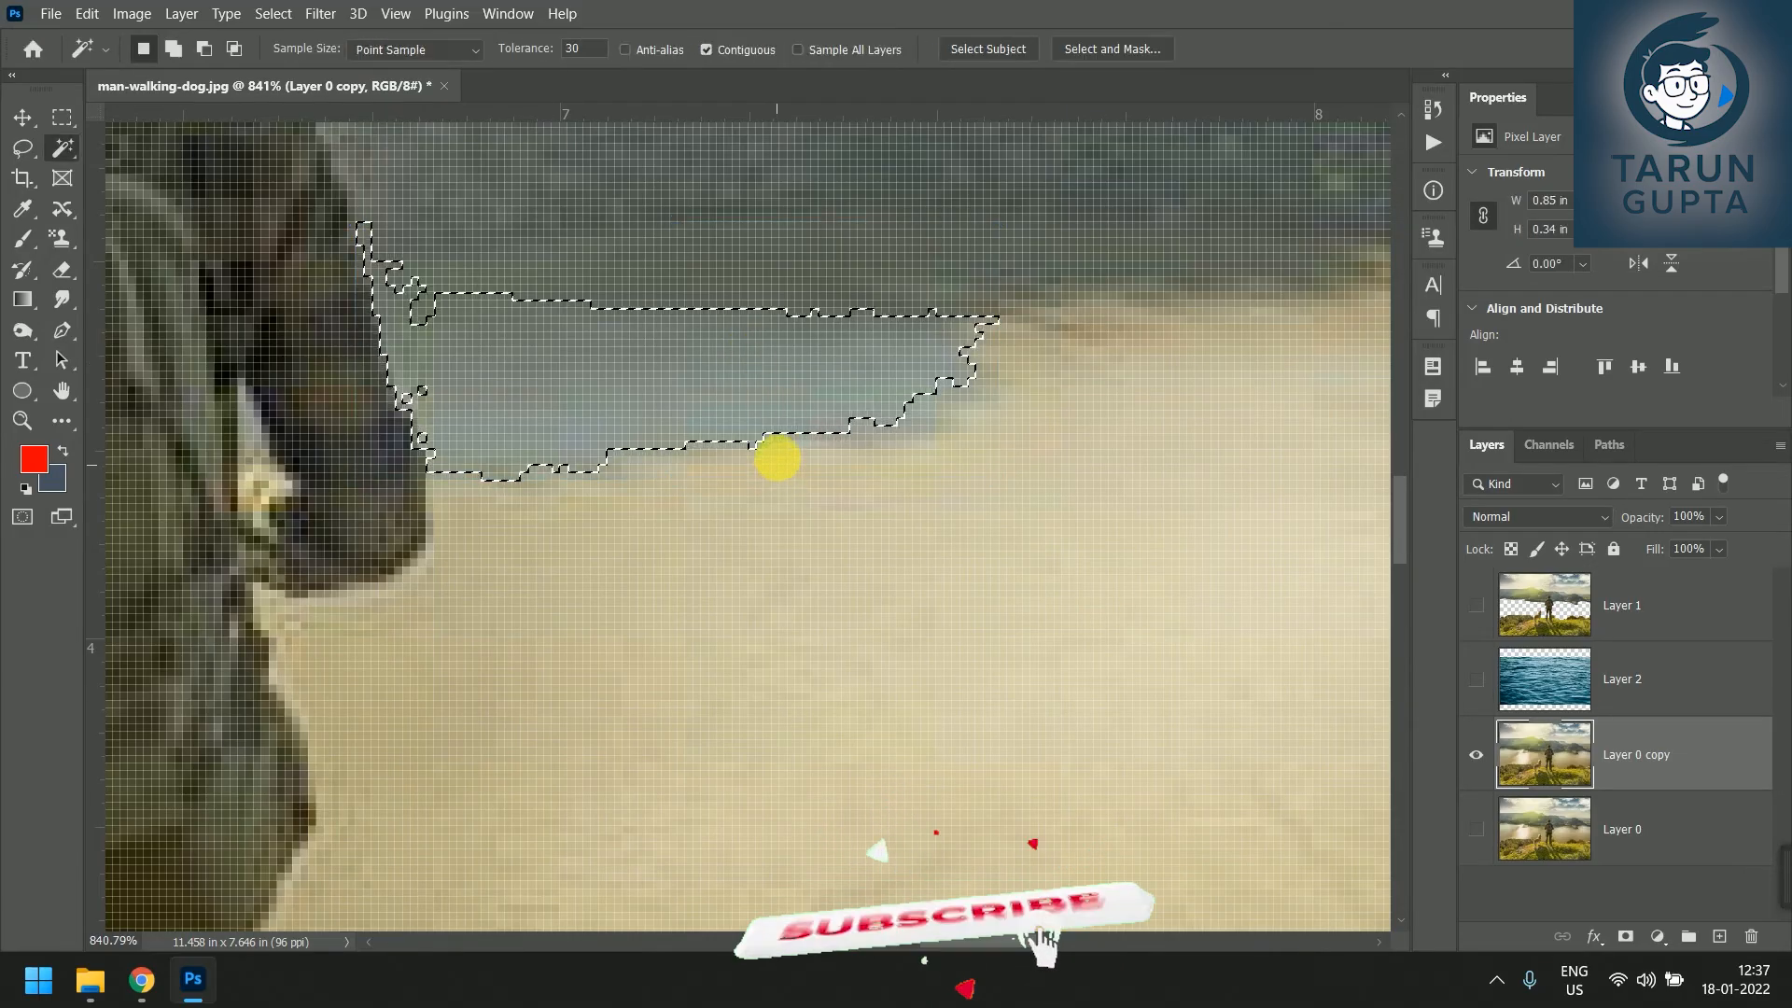
key("ctrl+d")
scroll(780, 467, "down", 5)
scroll(766, 557, "down", 3)
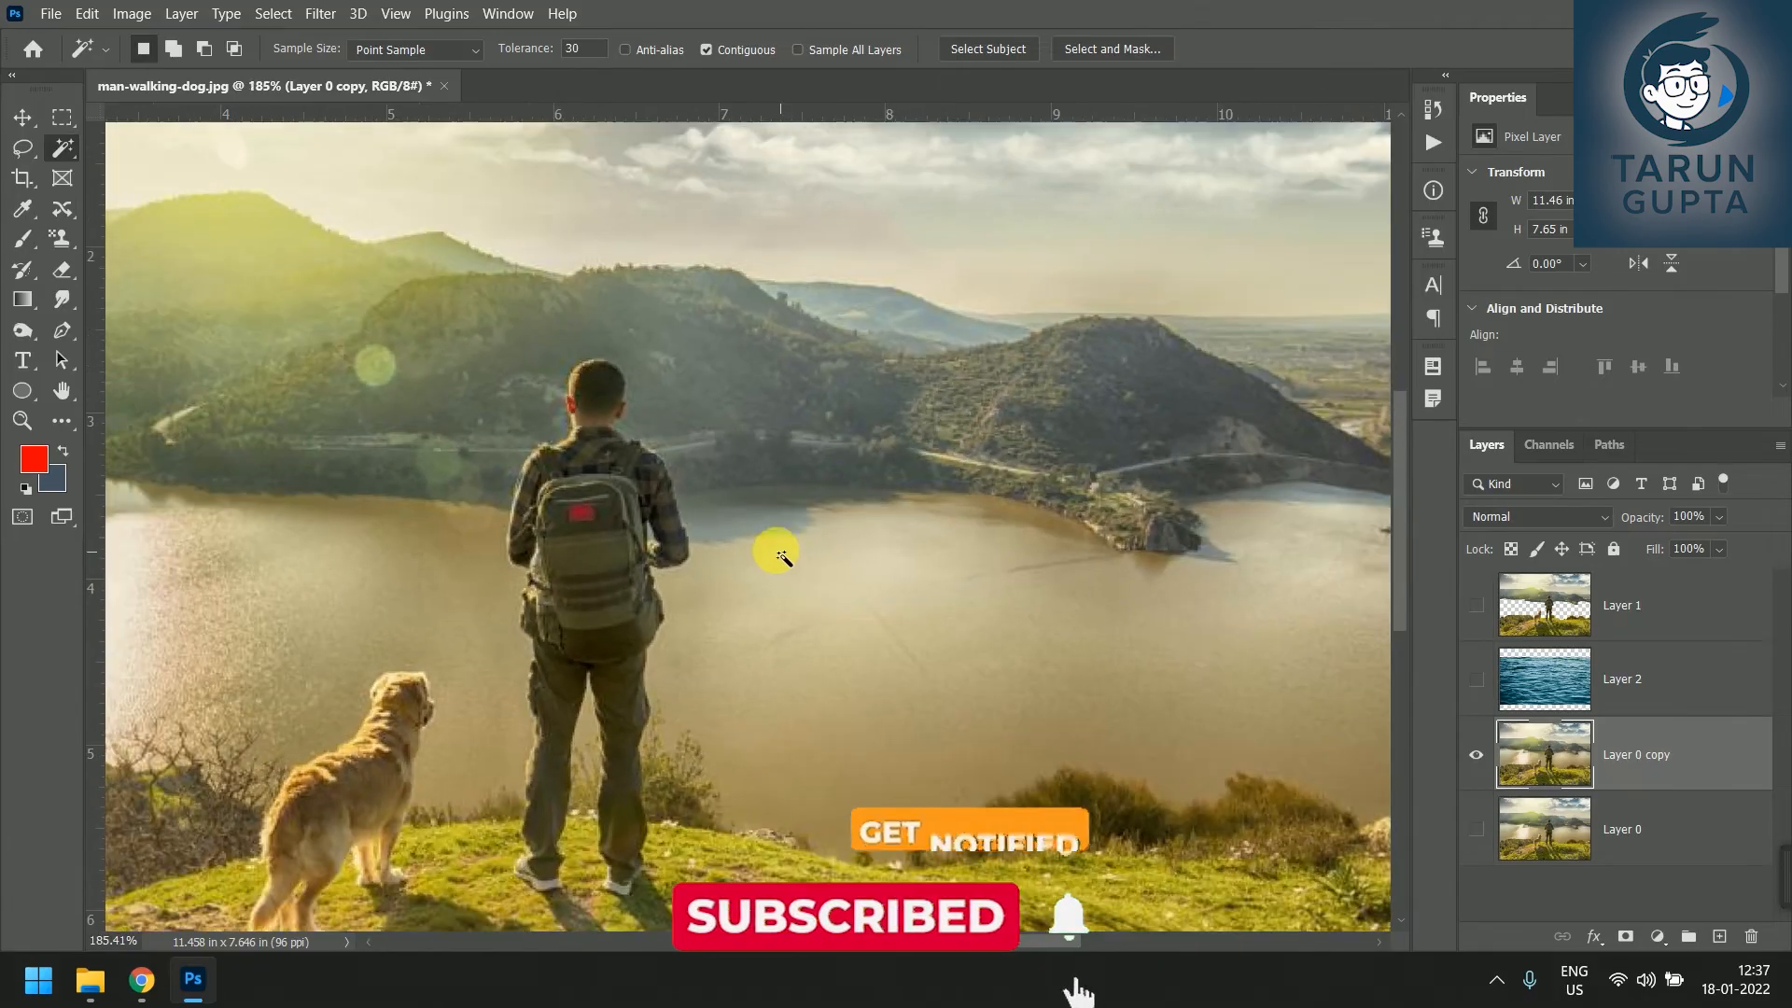
Add a placeholder "Lorem Ipsum" text layer in 60 pt Shatomi and position it across the hills and far shore.
key("t")
left_click(716, 508)
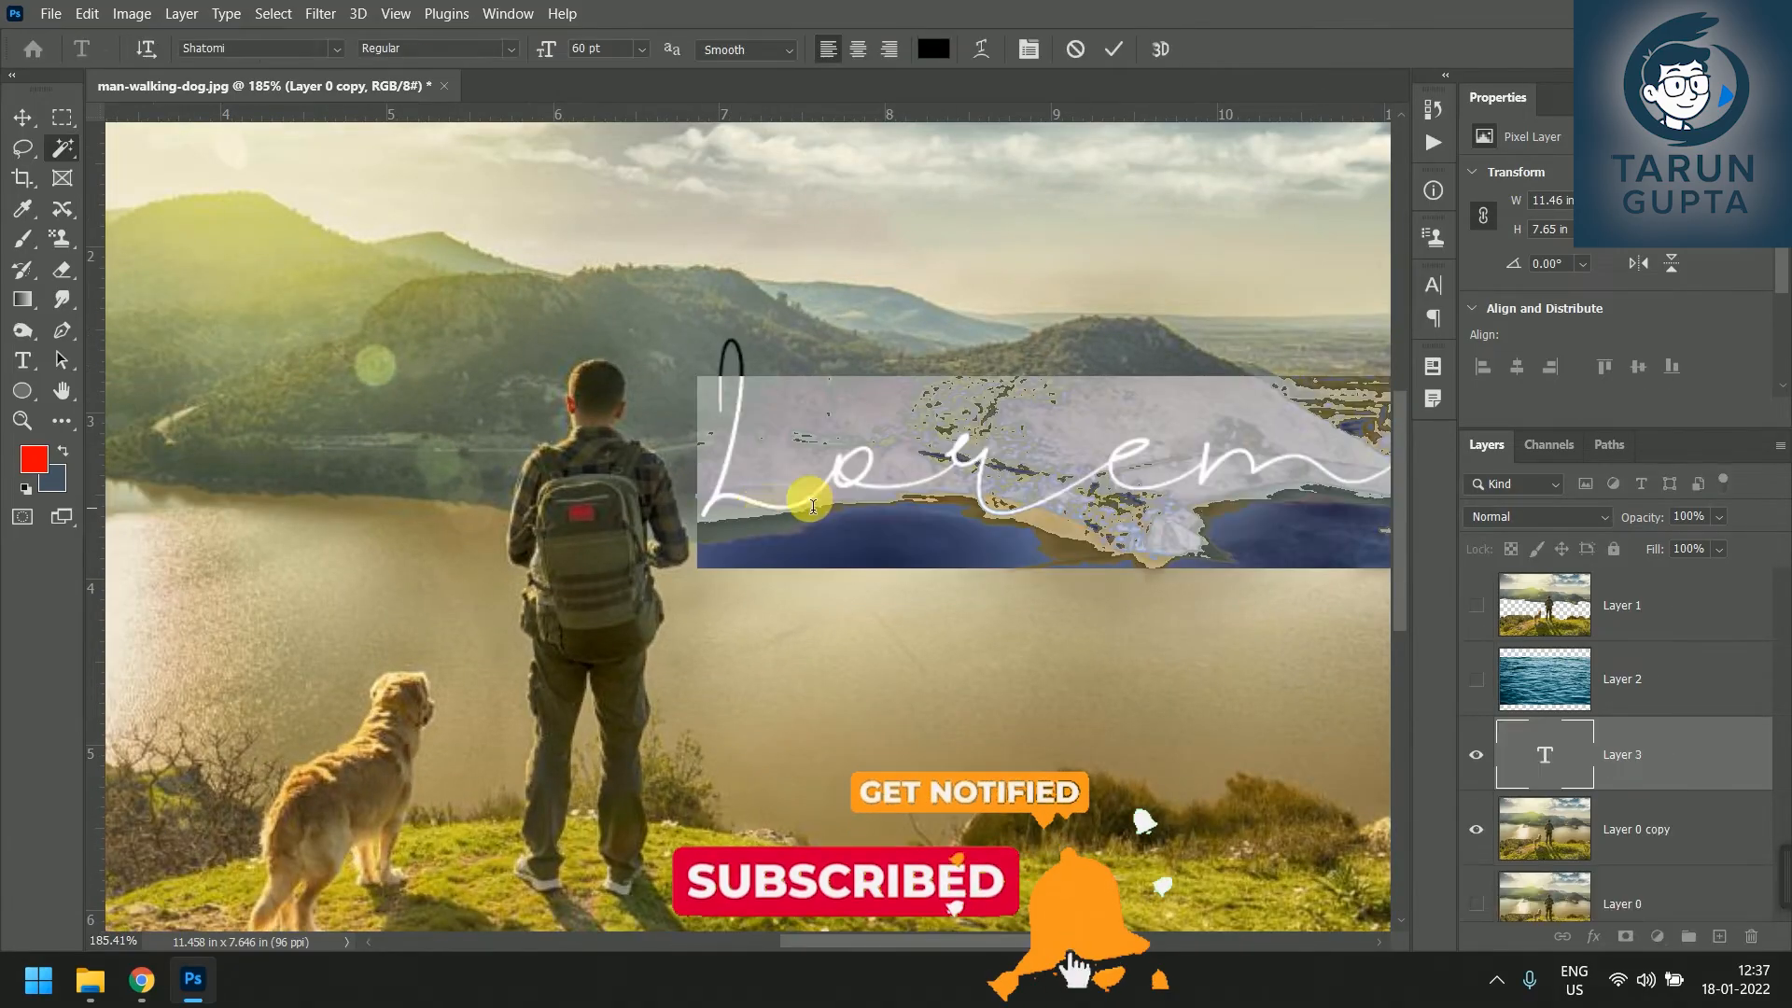
scroll(900, 480, "down", 3)
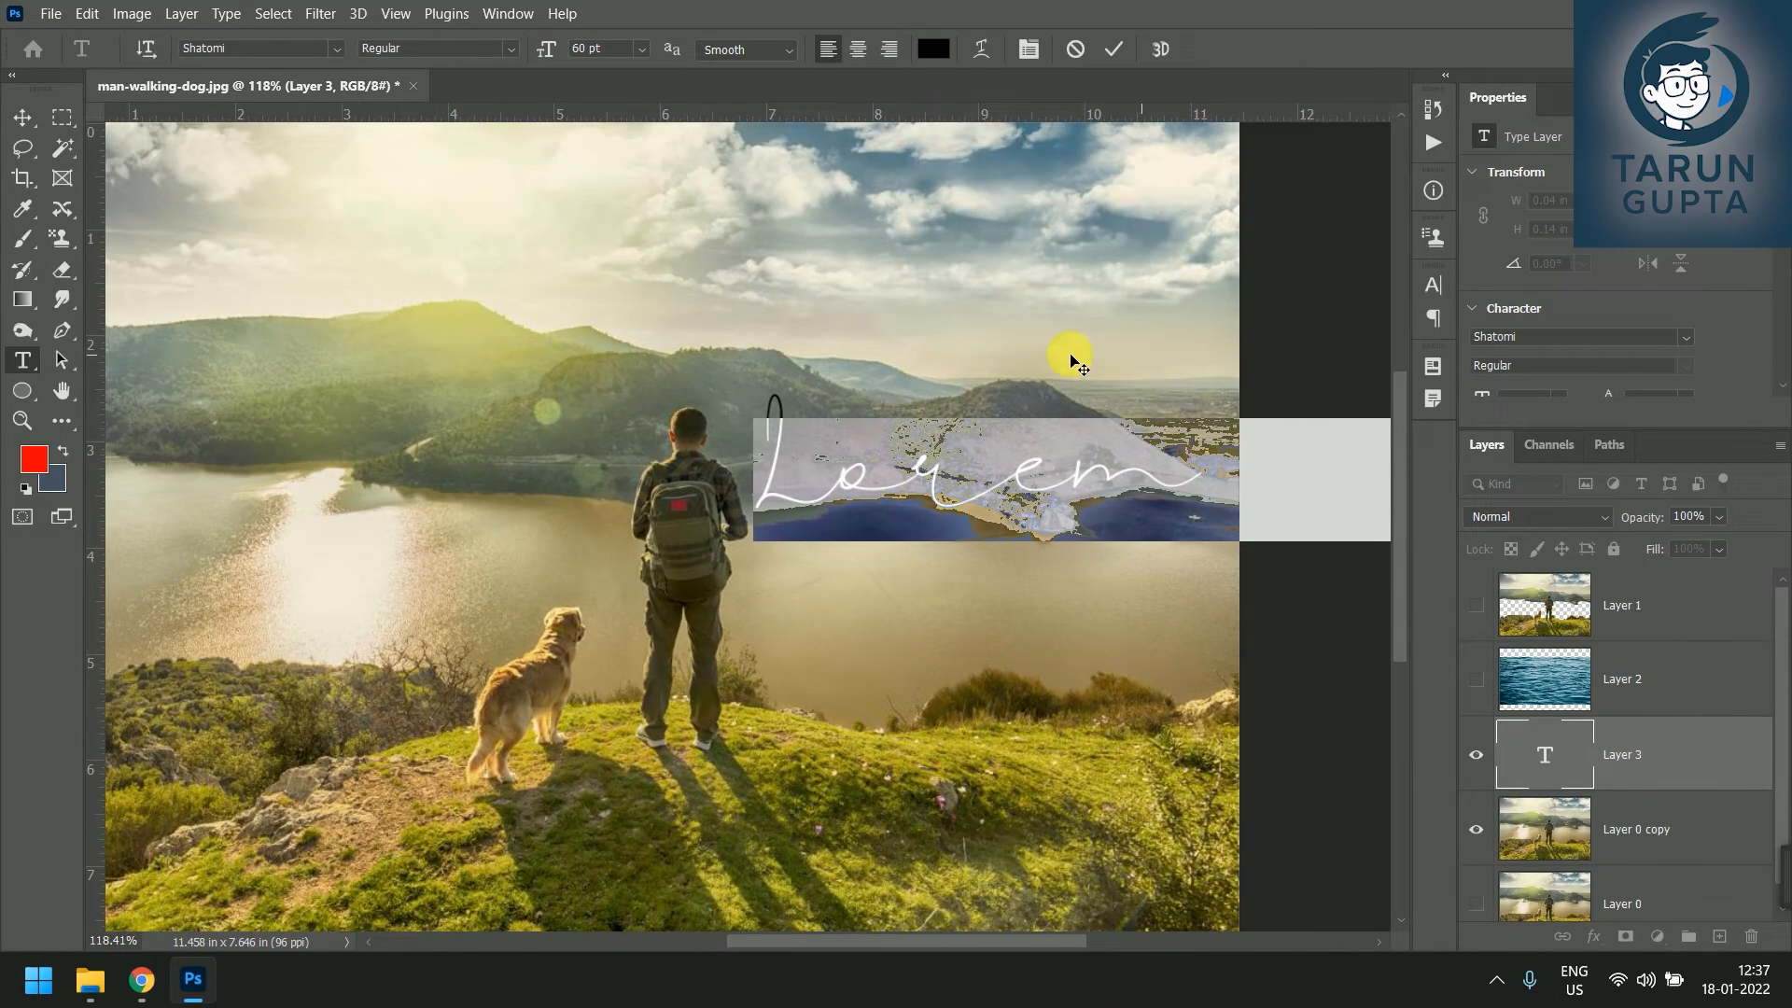
left_click_drag(1074, 364, 681, 334)
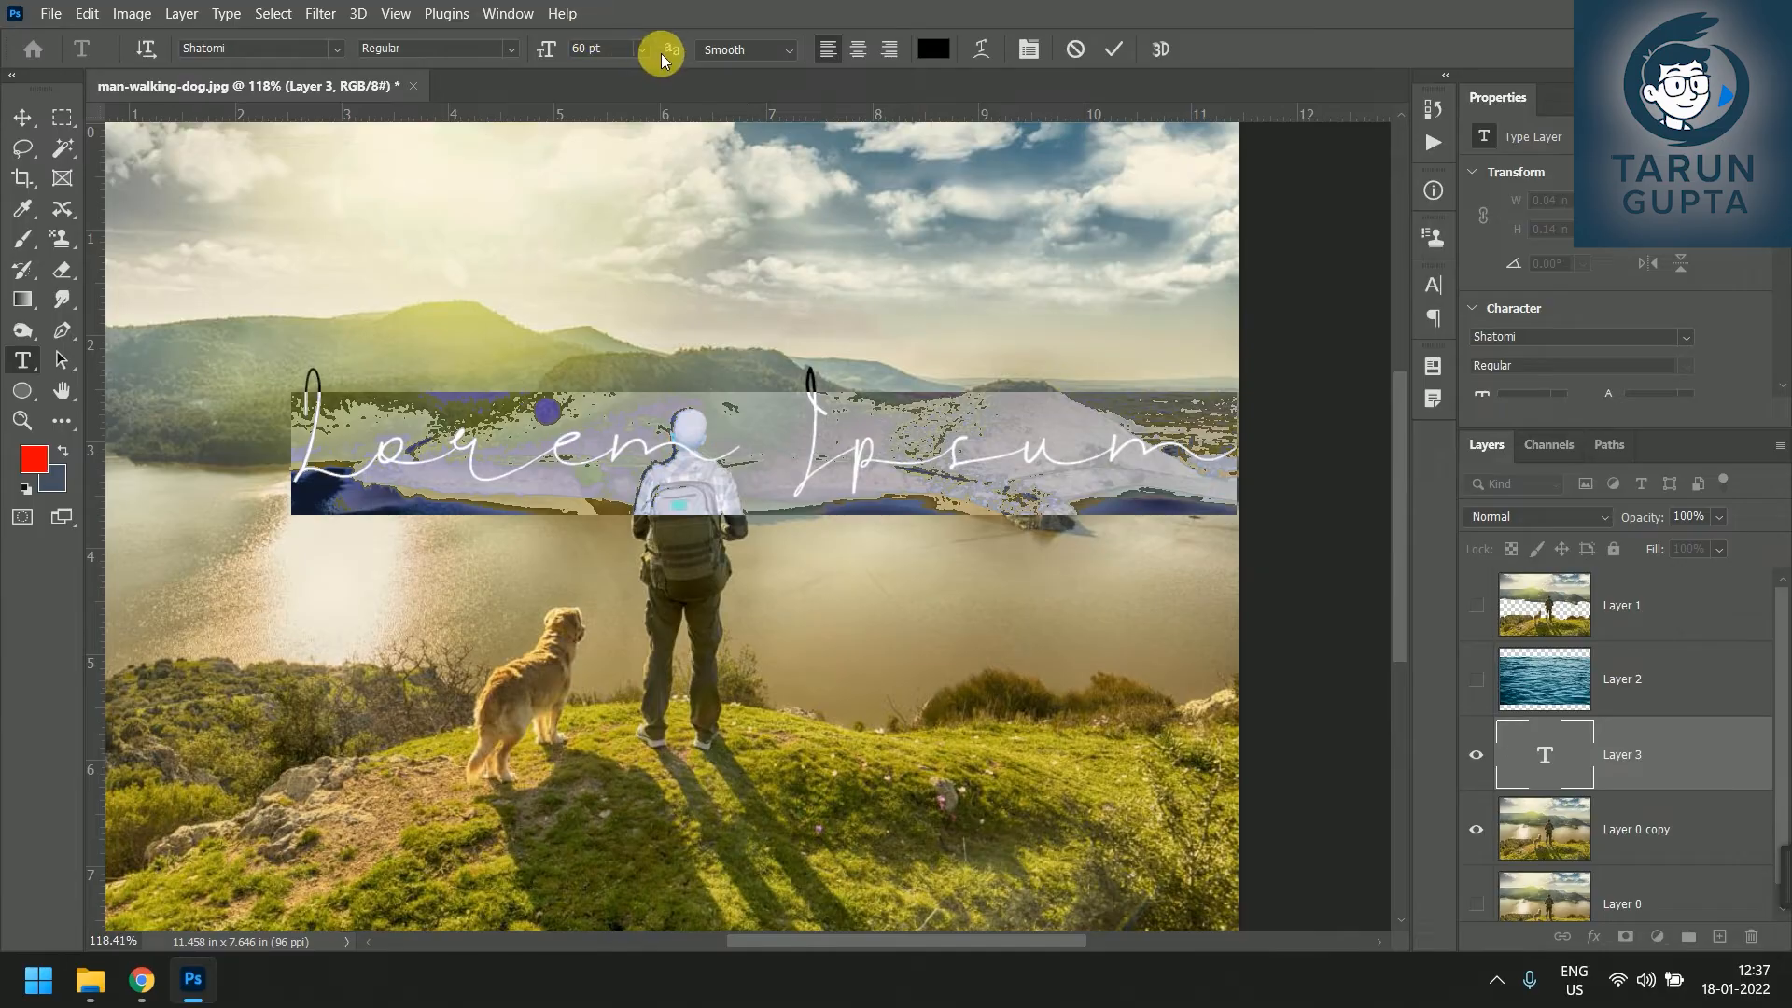
Set the Lorem Ipsum text to 16 pt Arial Rounded MT Bold and commit it.
left_click(641, 49)
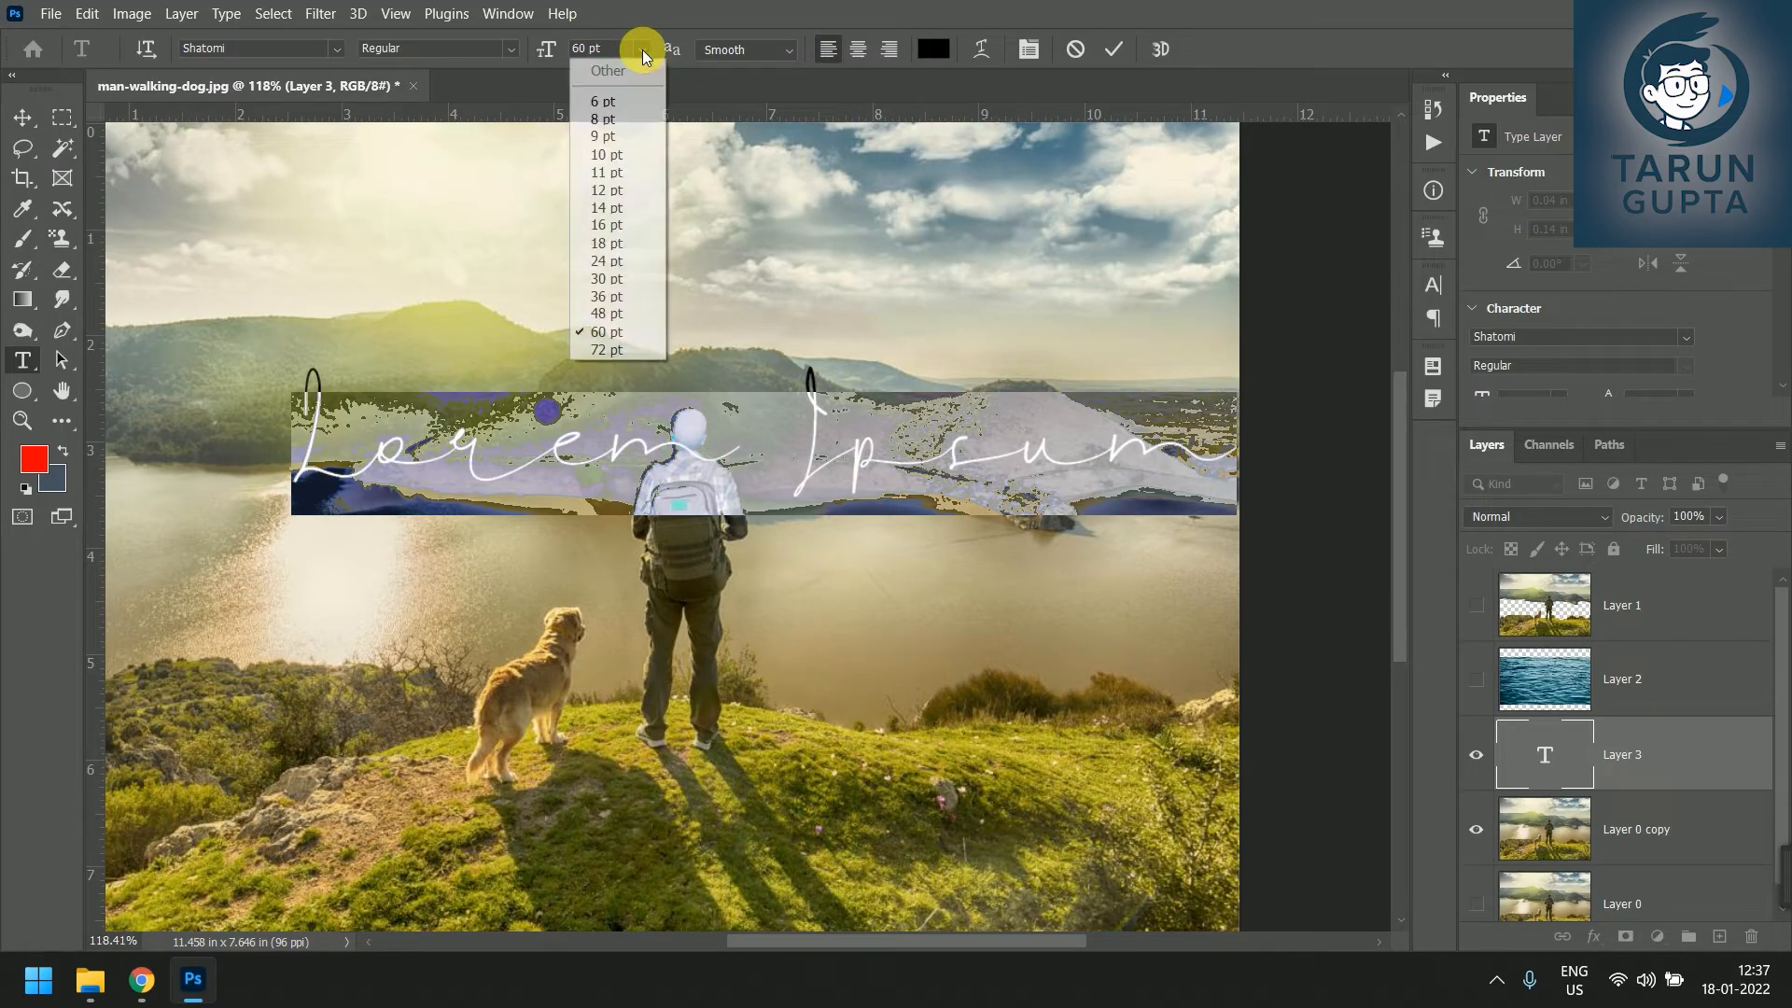
left_click(627, 224)
left_click(510, 48)
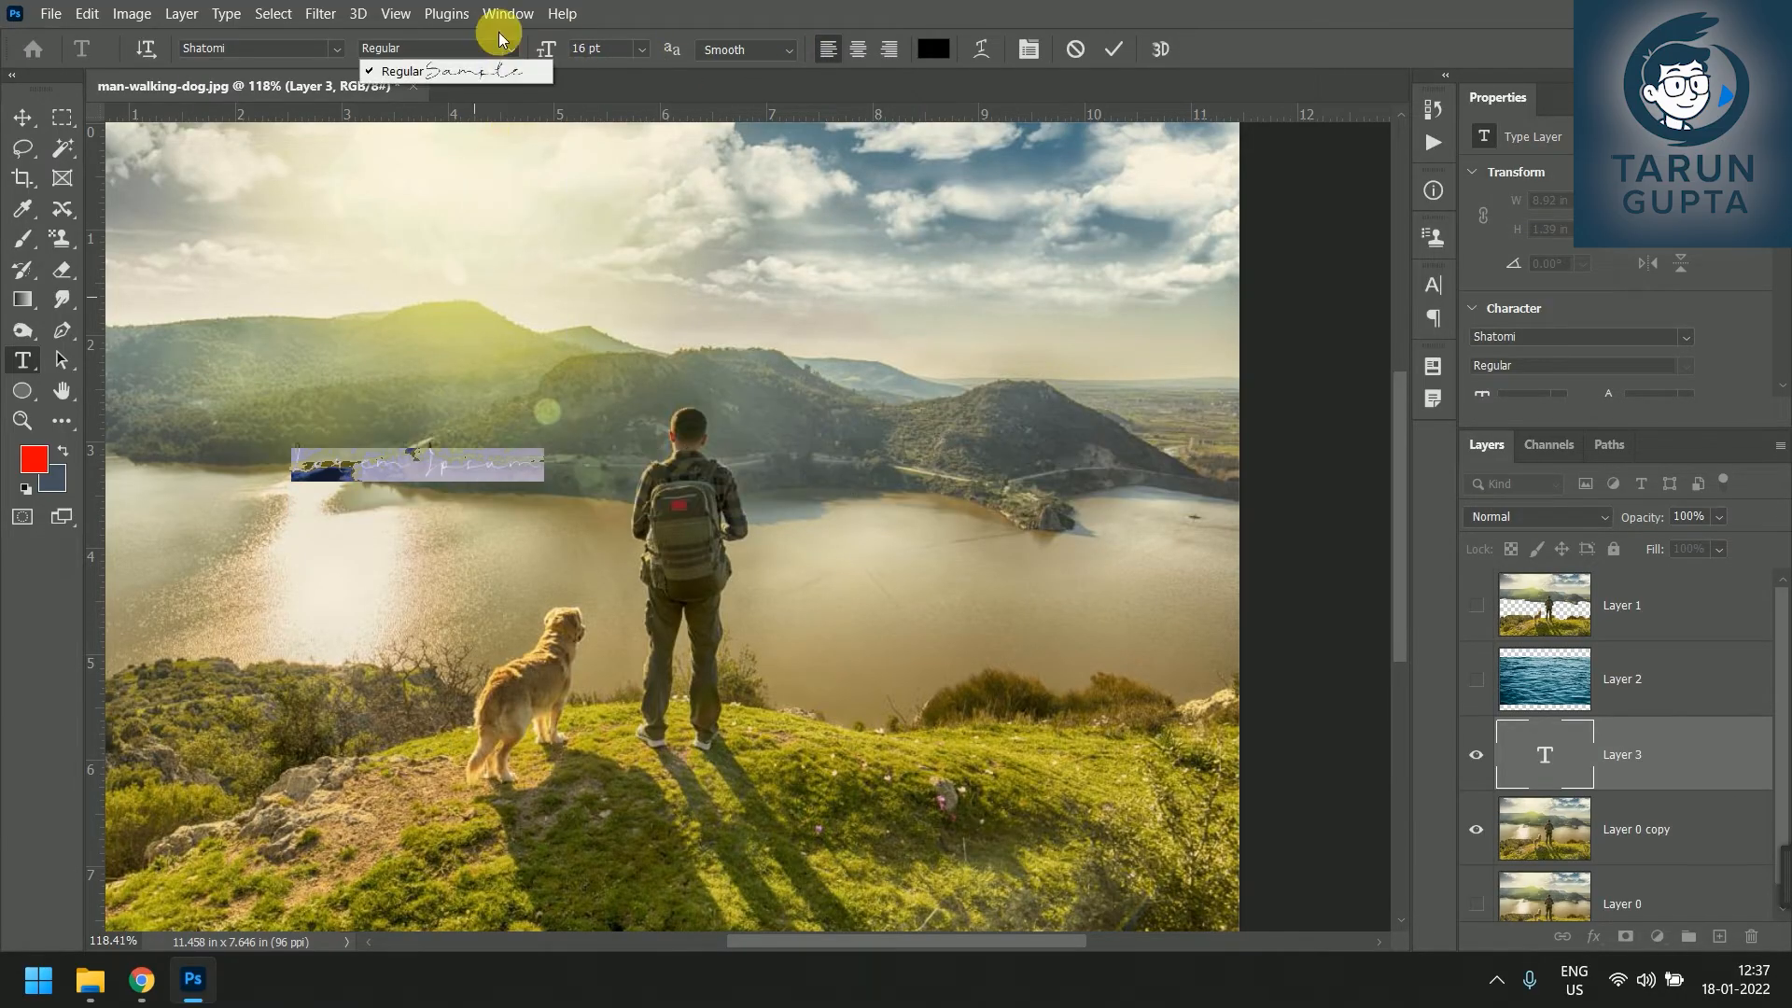
left_click(336, 48)
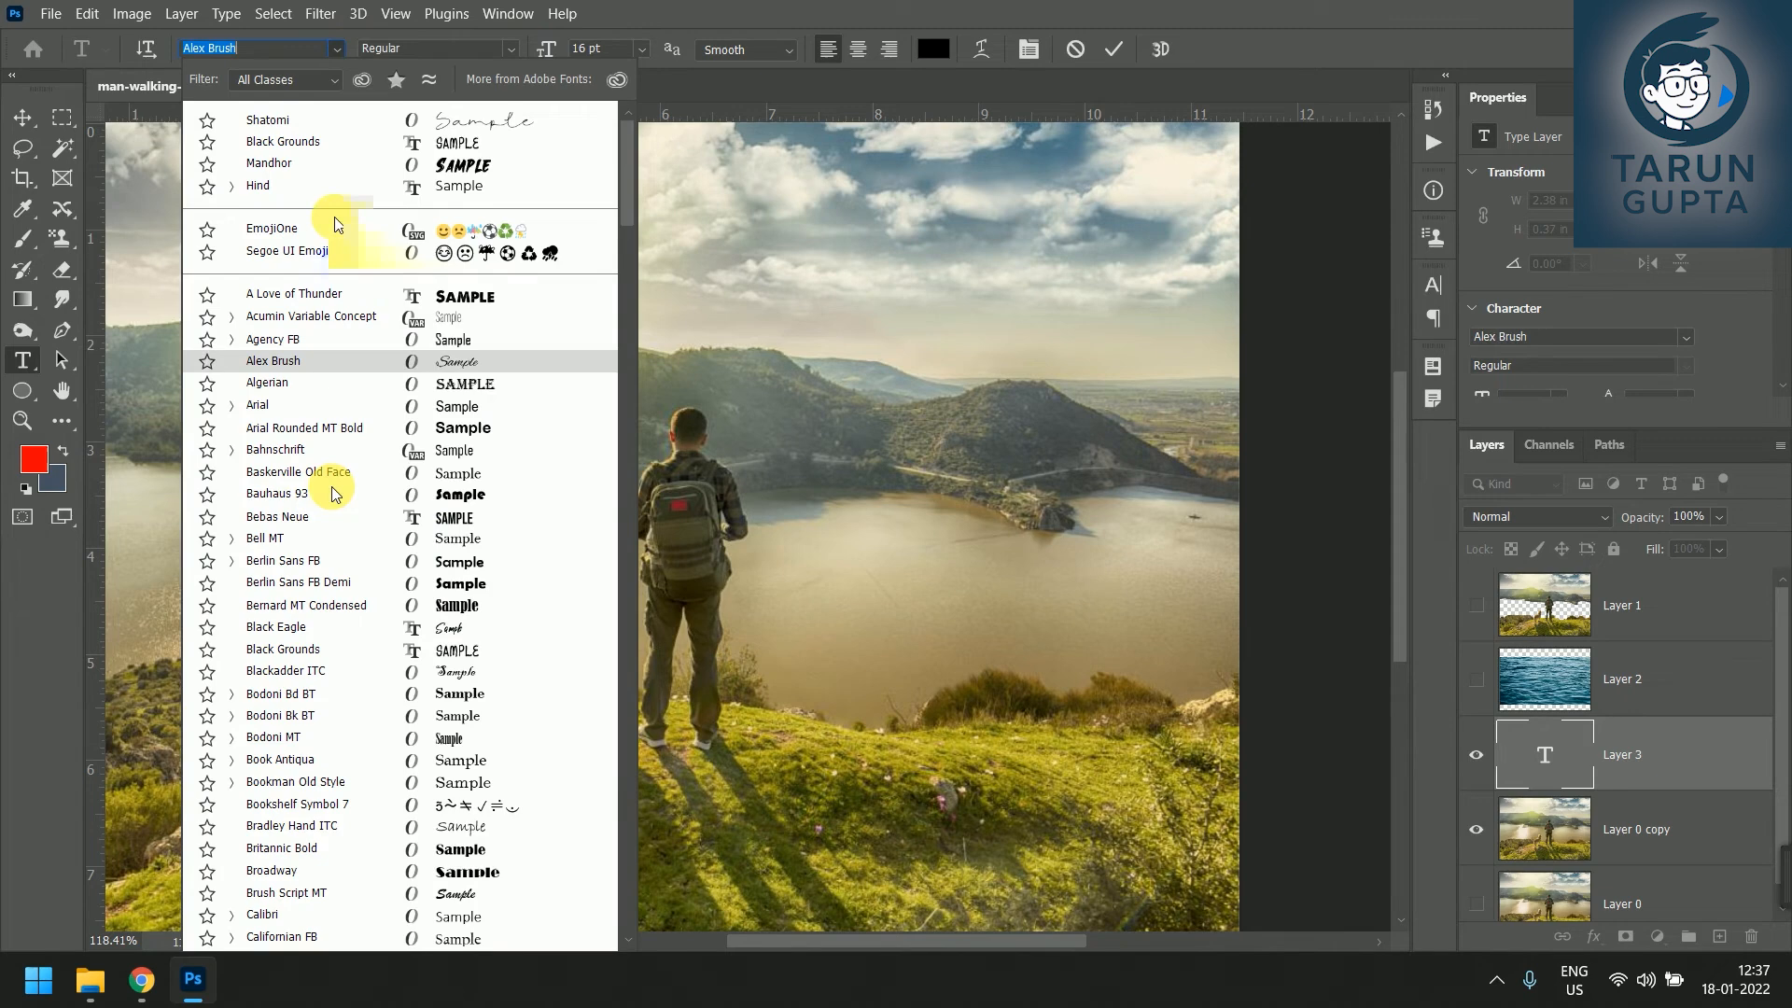
left_click(367, 431)
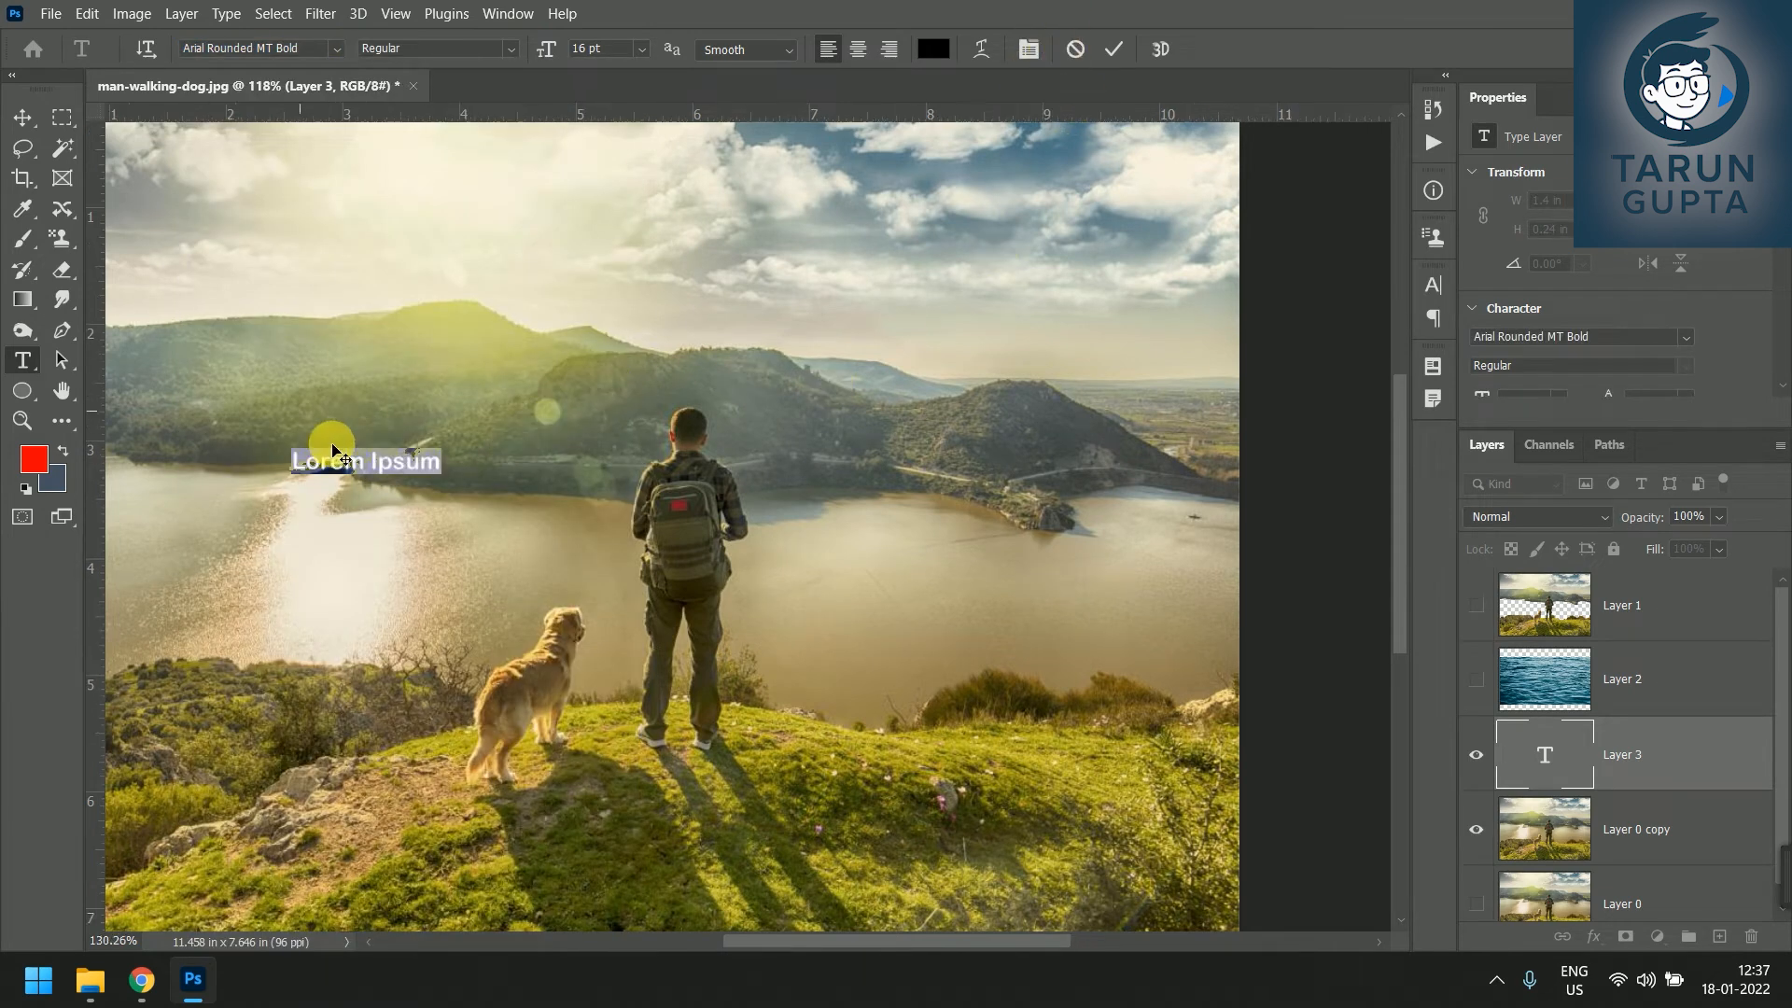
scroll(334, 448, "up", 5)
left_click(22, 116)
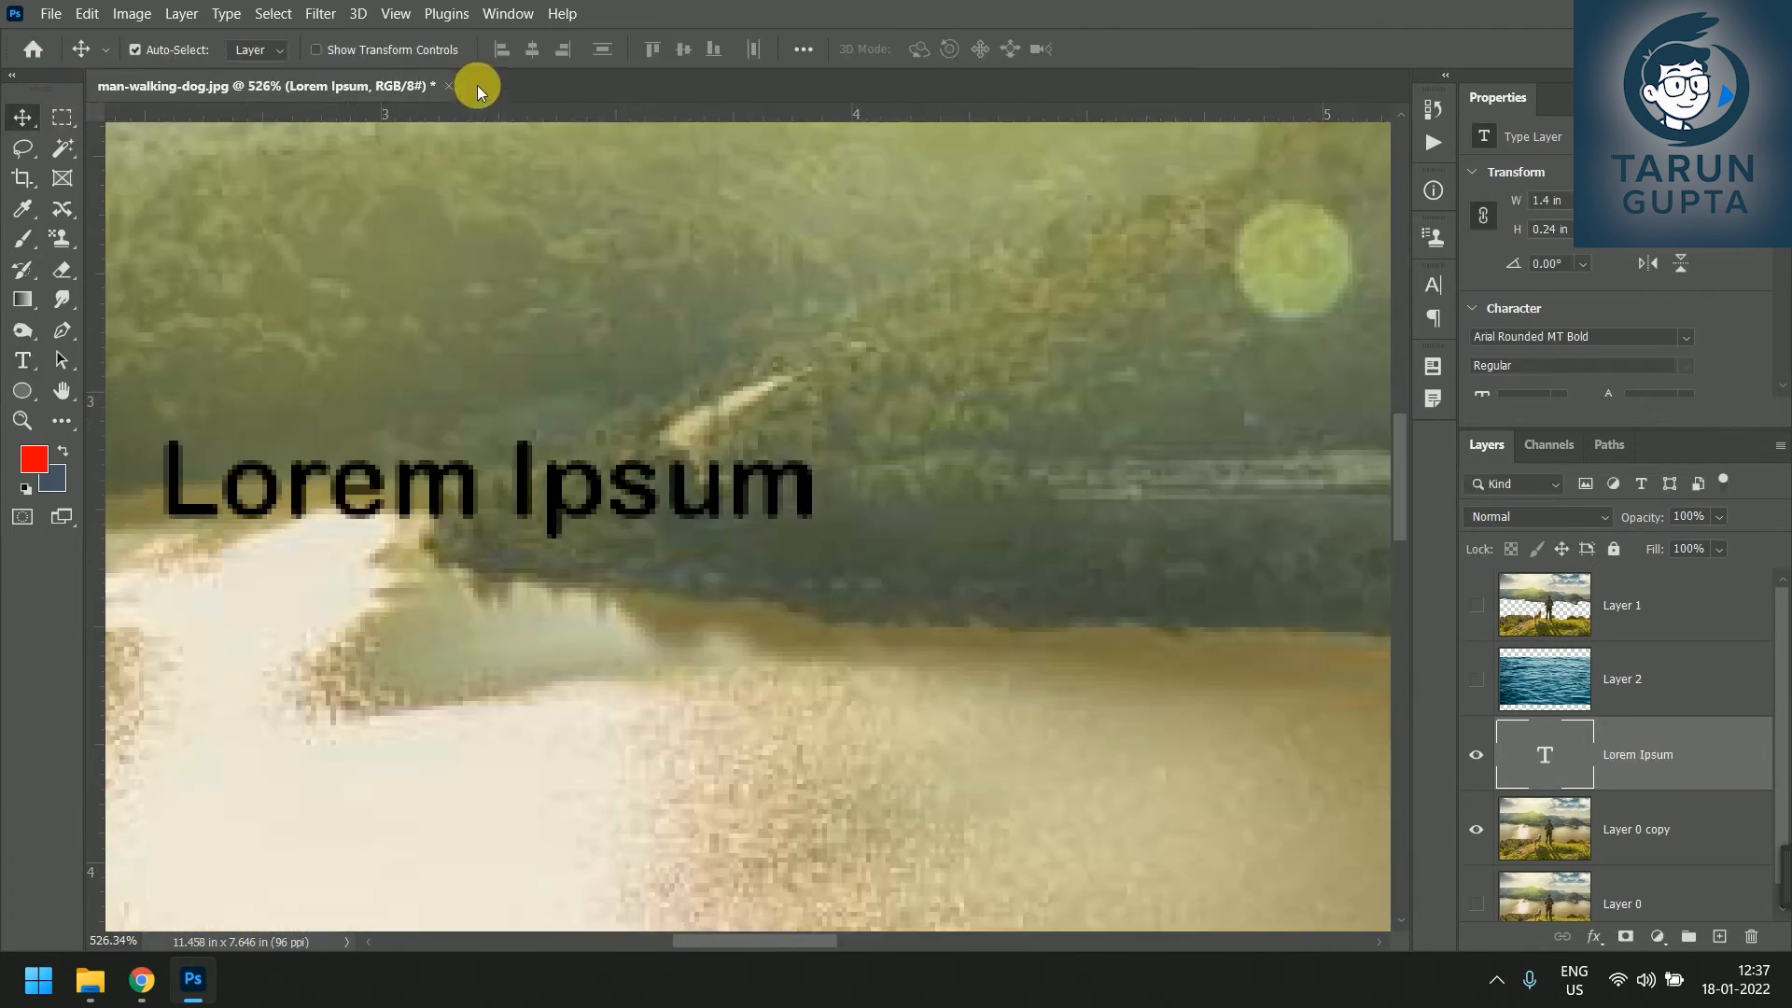
Open the Character settings for the Lorem Ipsum text layer.
left_click(494, 15)
left_click(565, 266)
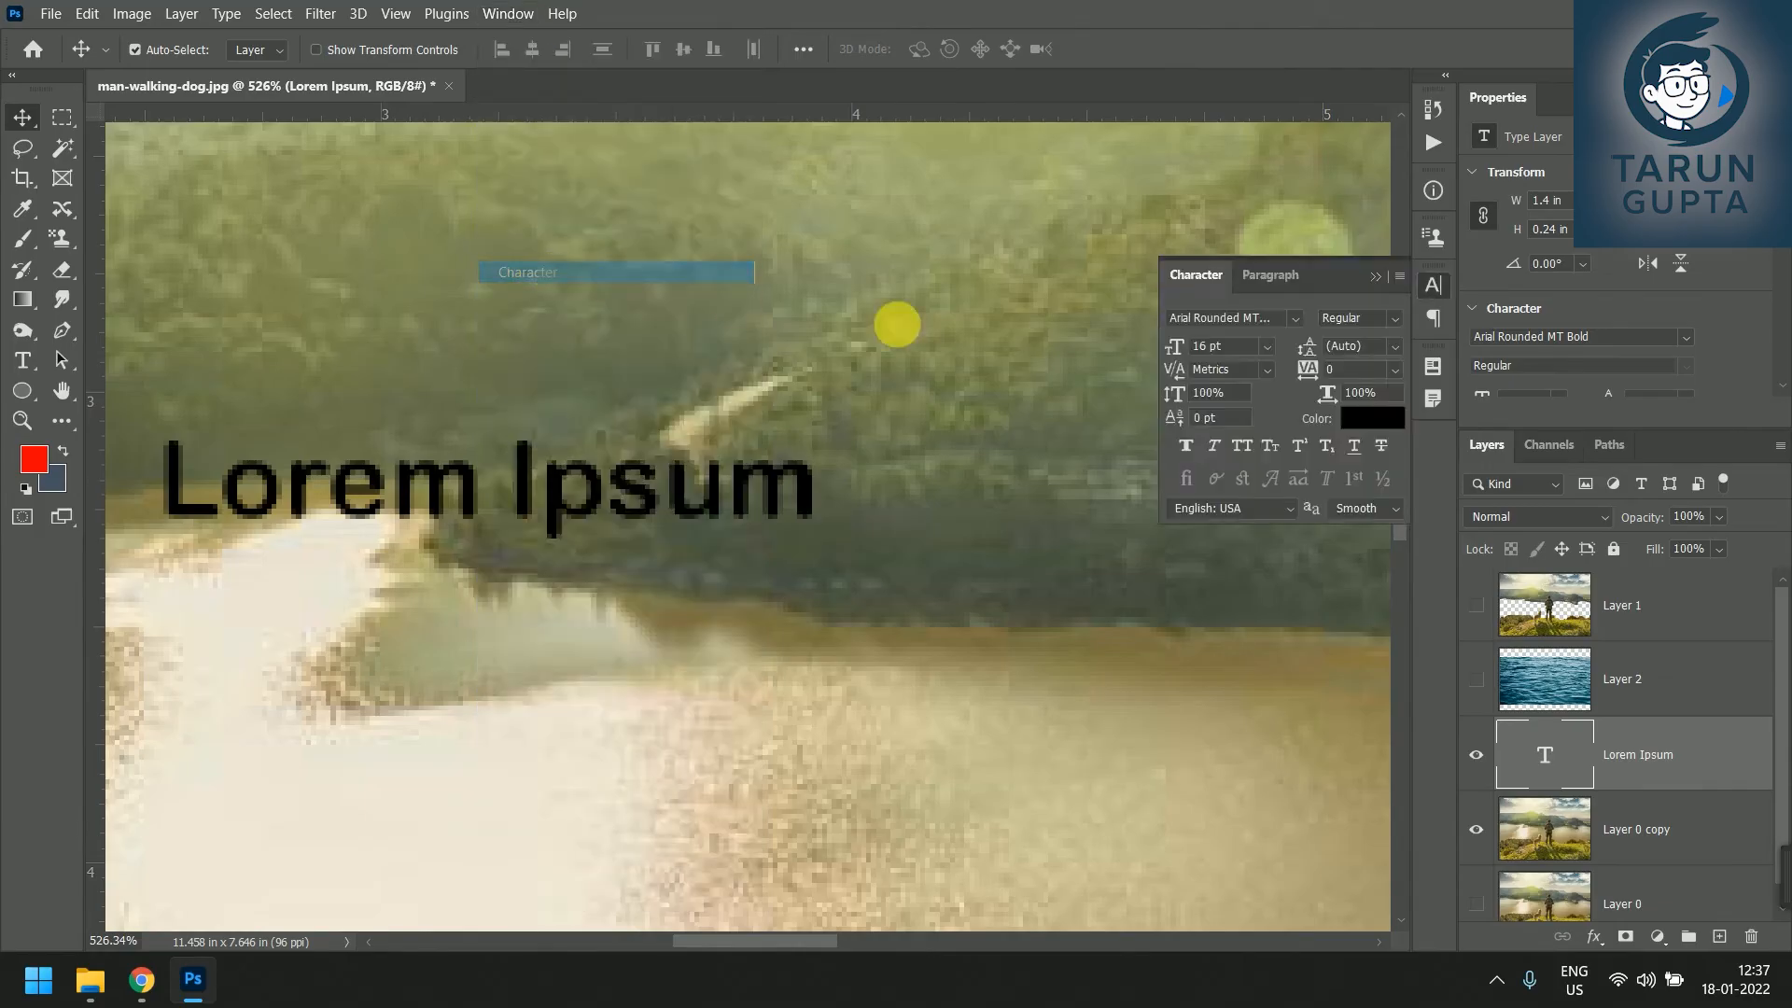
left_click(1258, 284)
left_click(1228, 276)
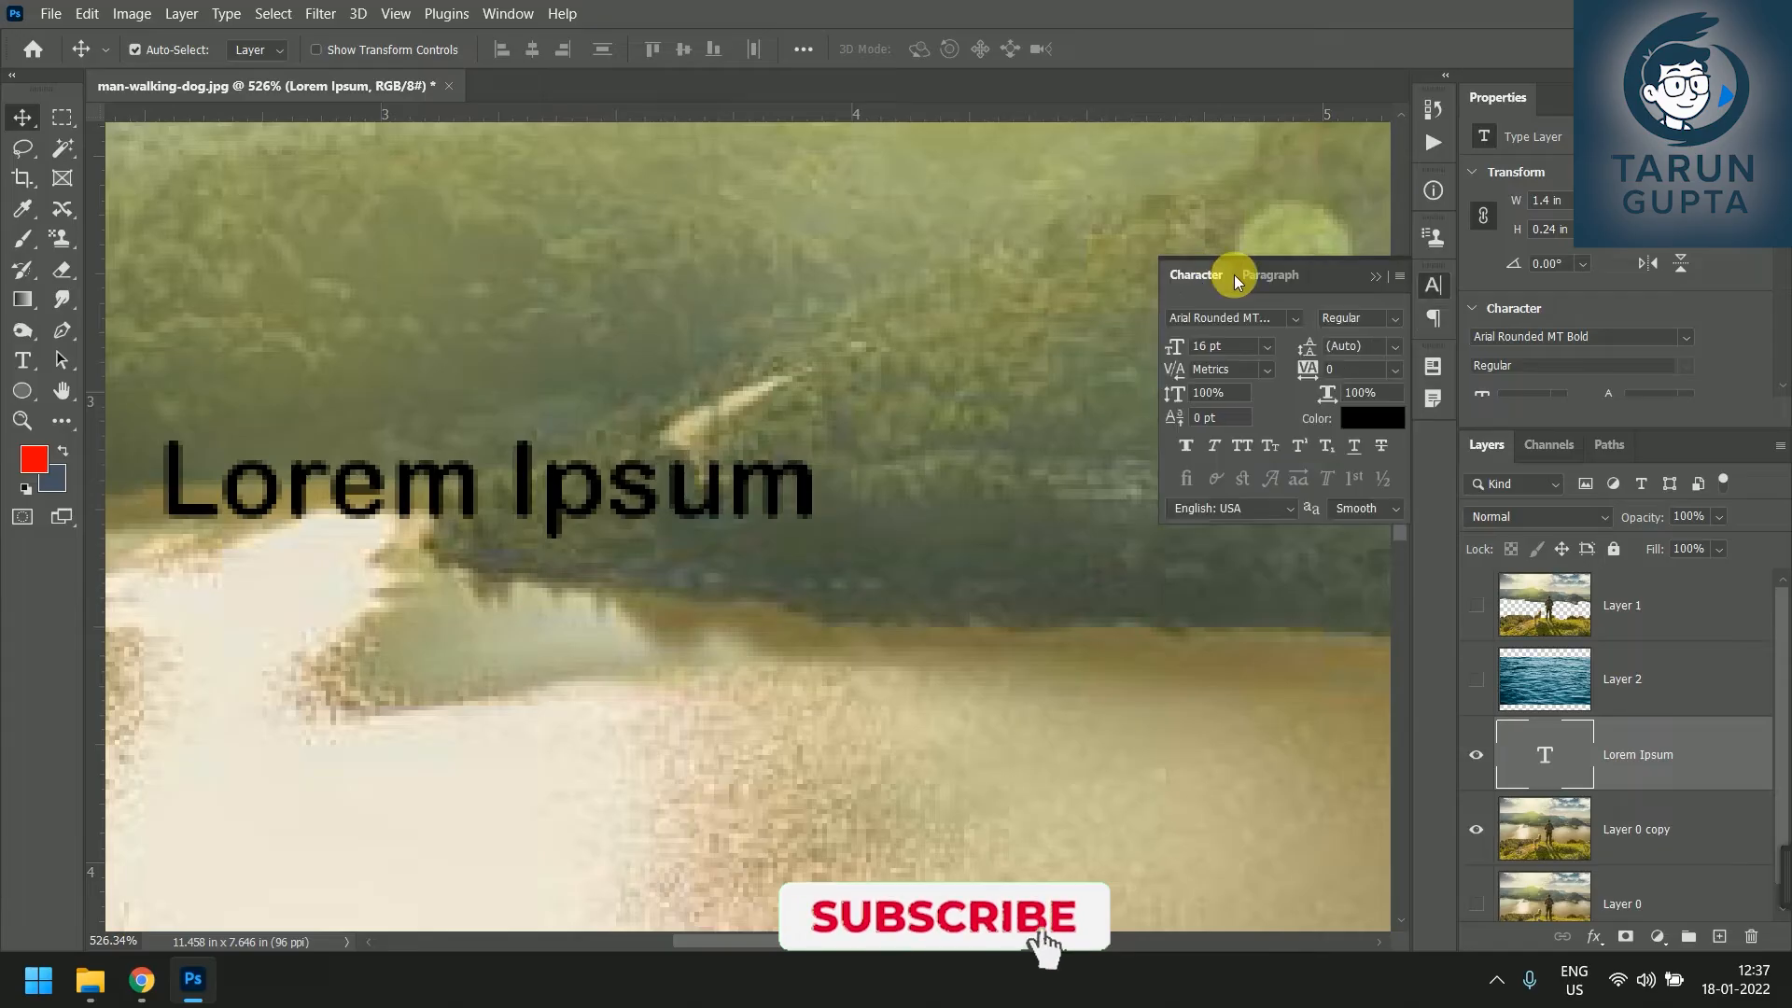
Look through the additional character options for the Lorem Ipsum text, close the Character settings and leave text editing.
left_click(1400, 276)
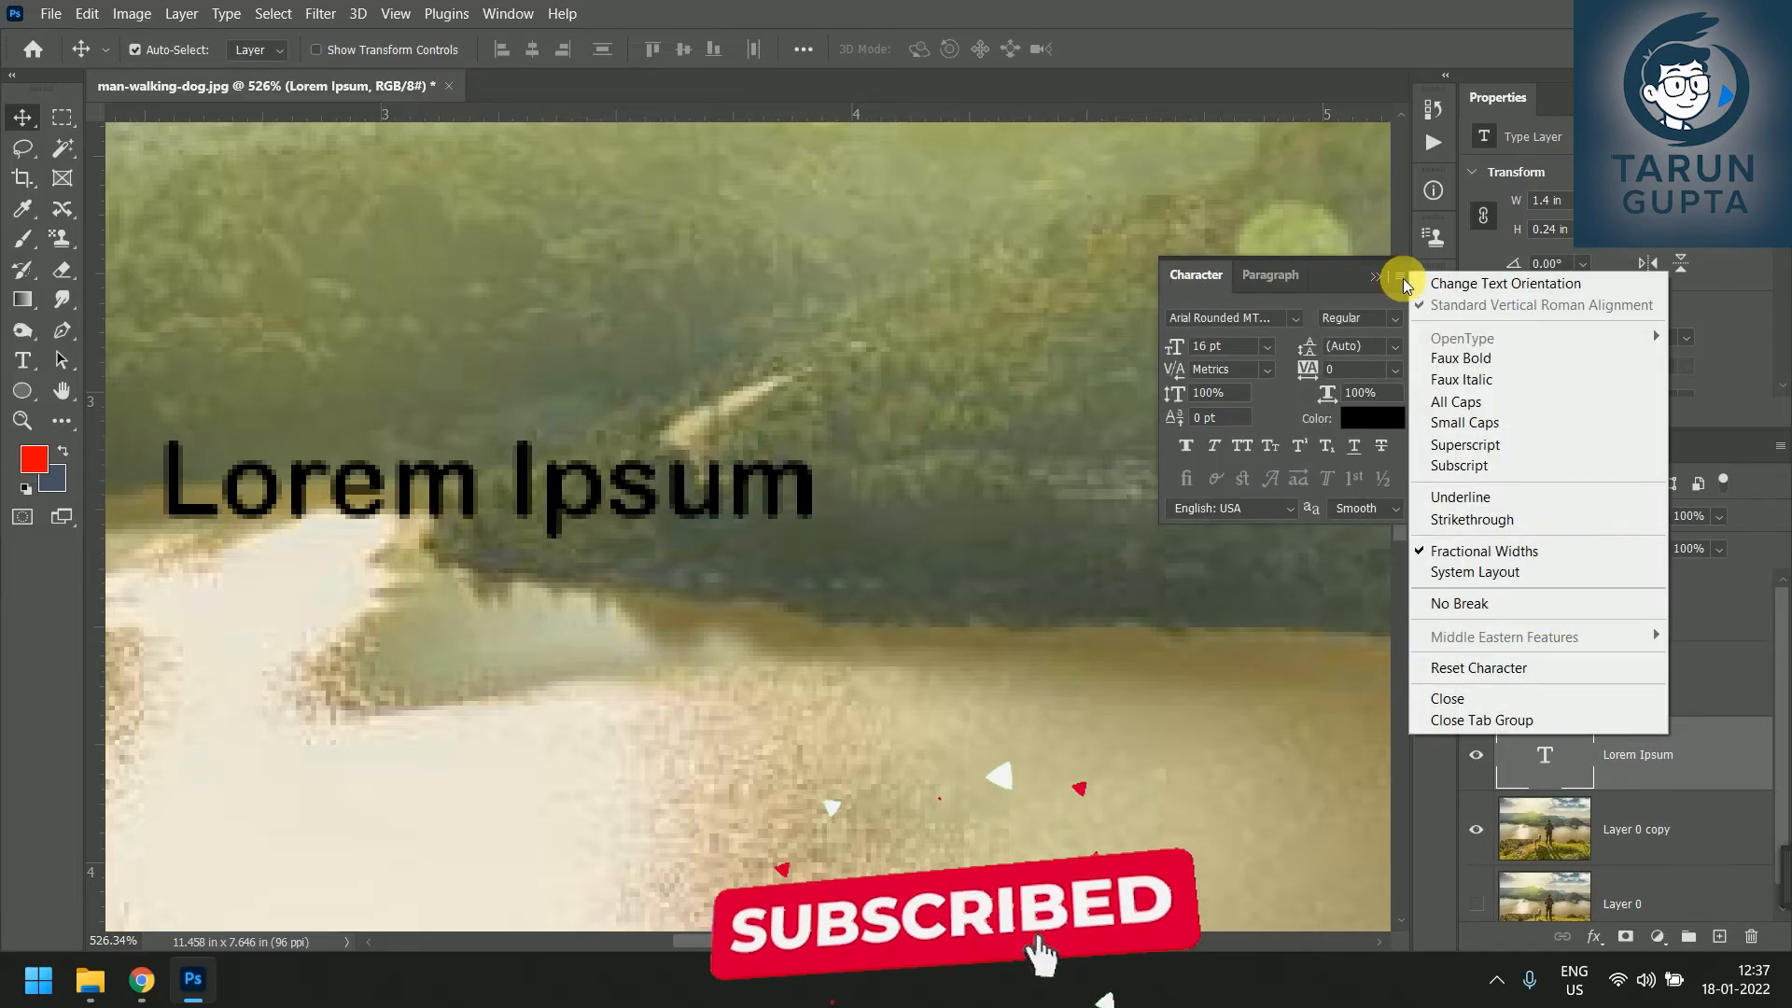
left_click(1333, 280)
double_click(575, 467)
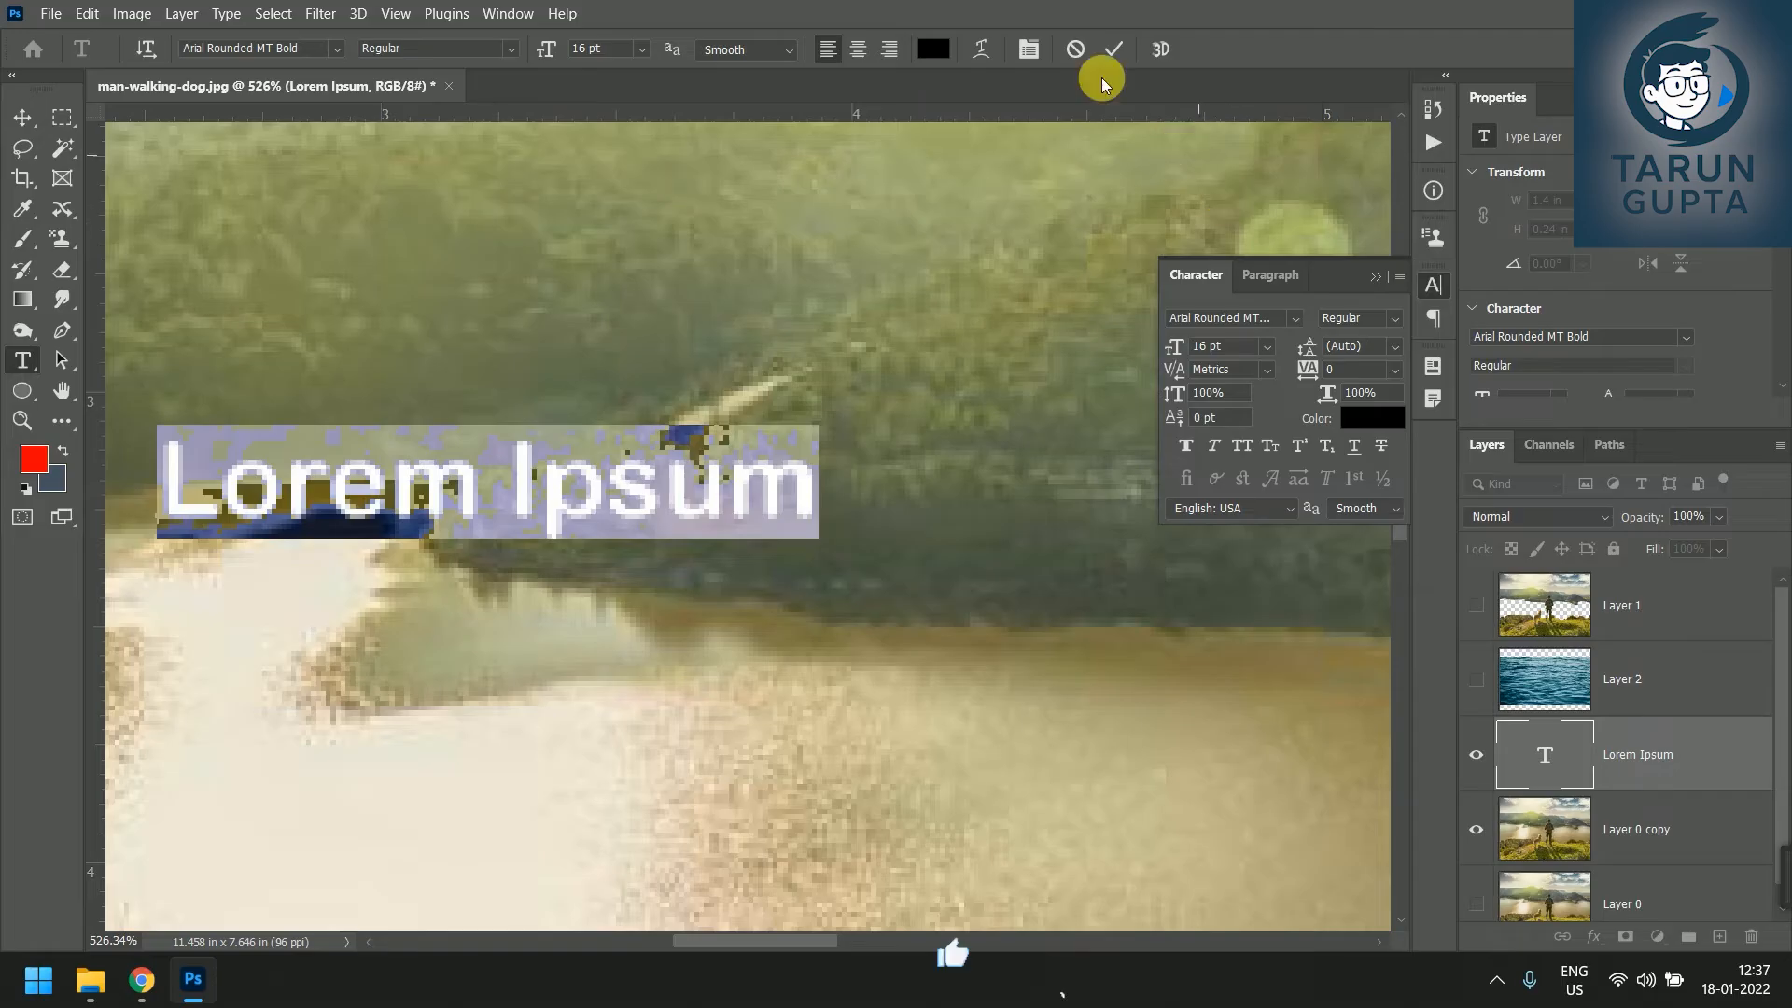
left_click(1038, 56)
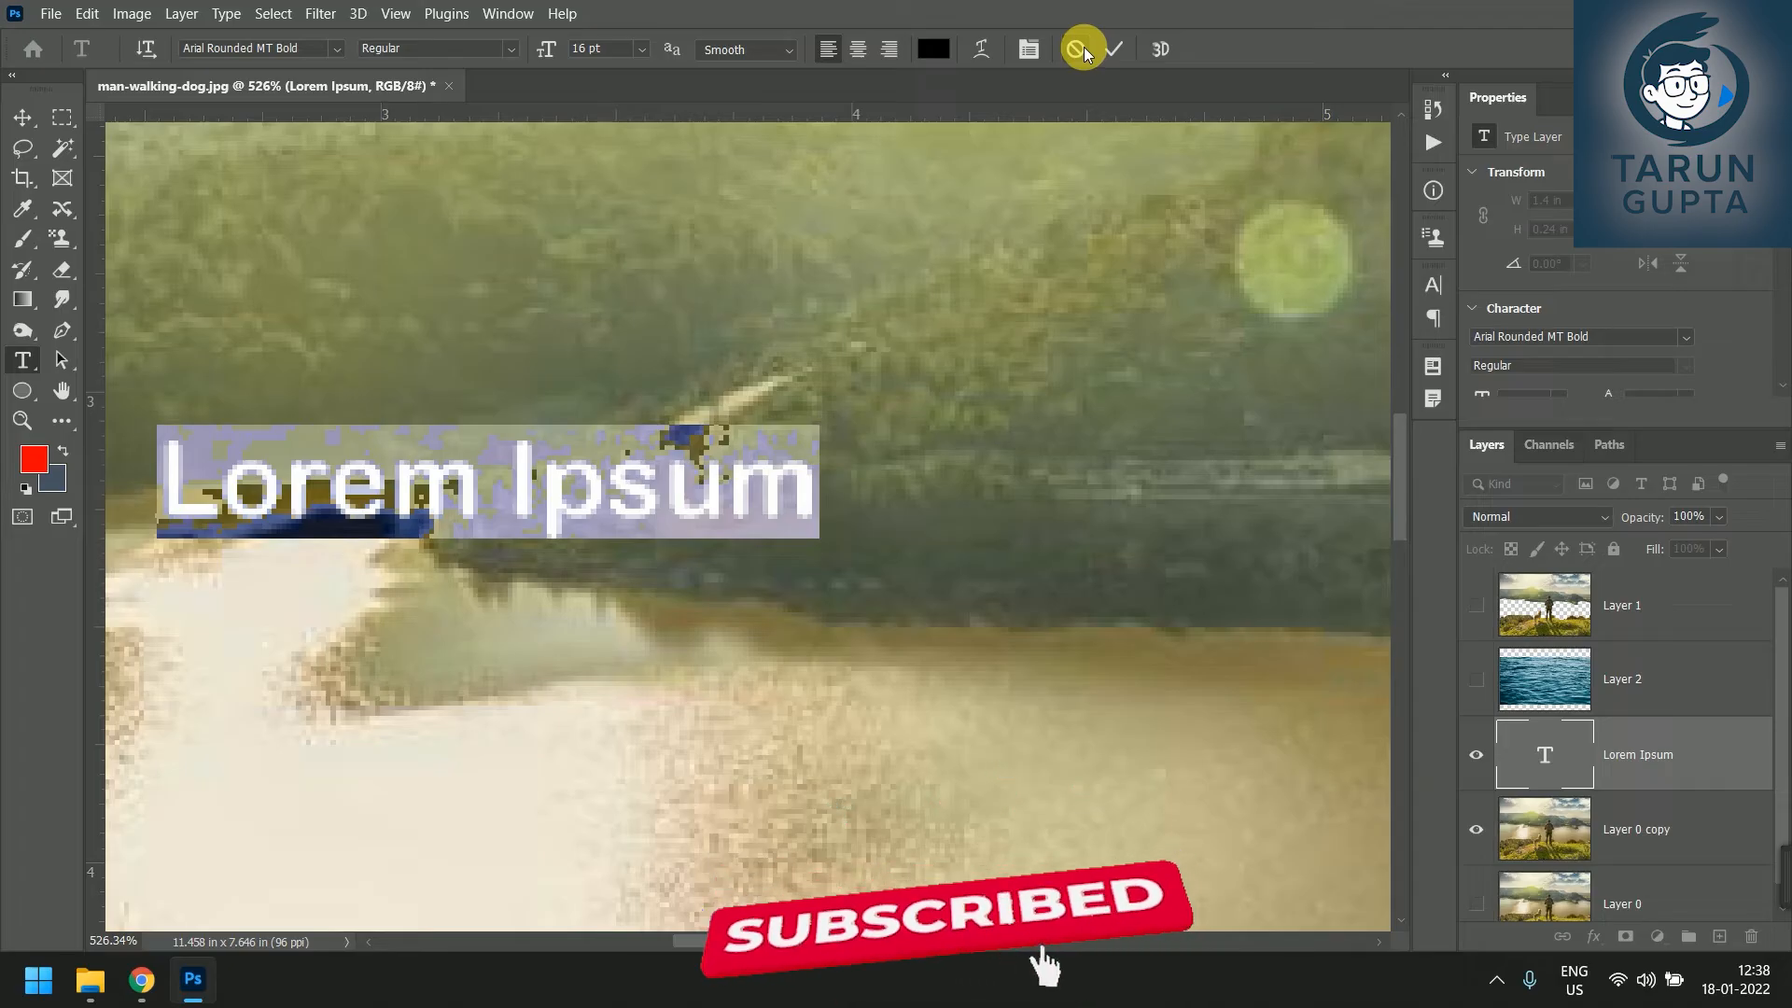
left_click(18, 112)
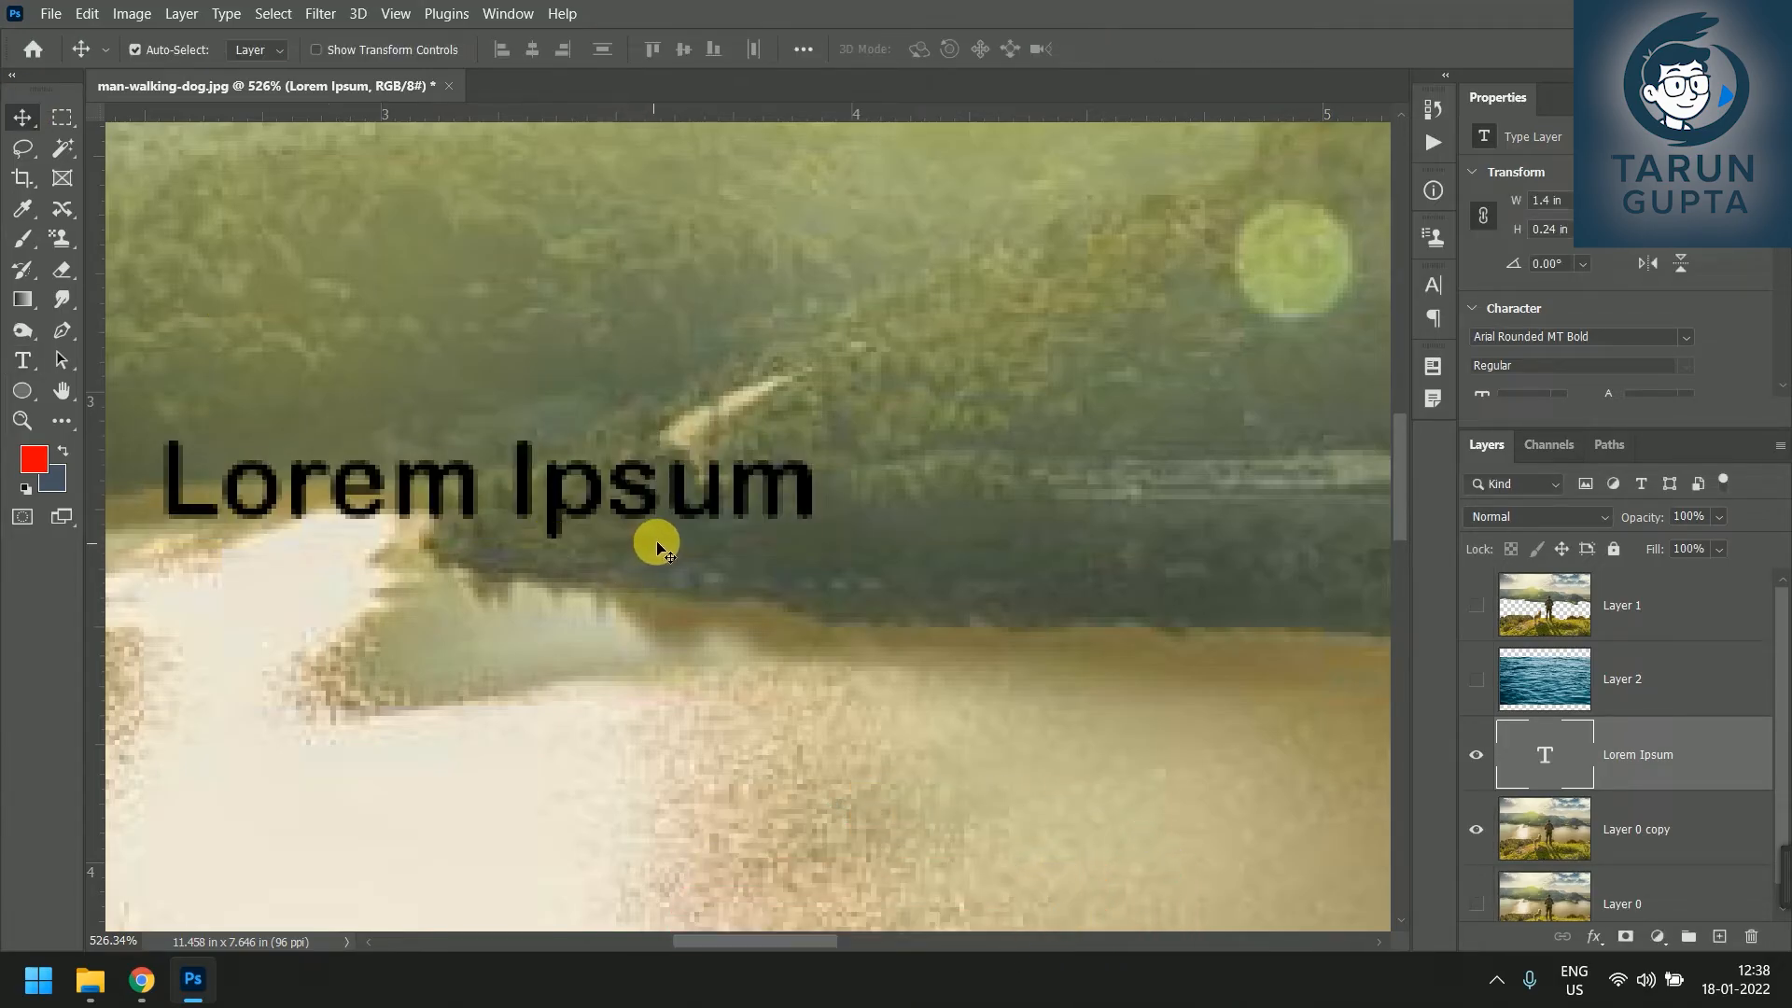
Delete the Lorem Ipsum text layer.
key("Delete")
scroll(775, 625, "down", 3)
scroll(1026, 616, "down", 2)
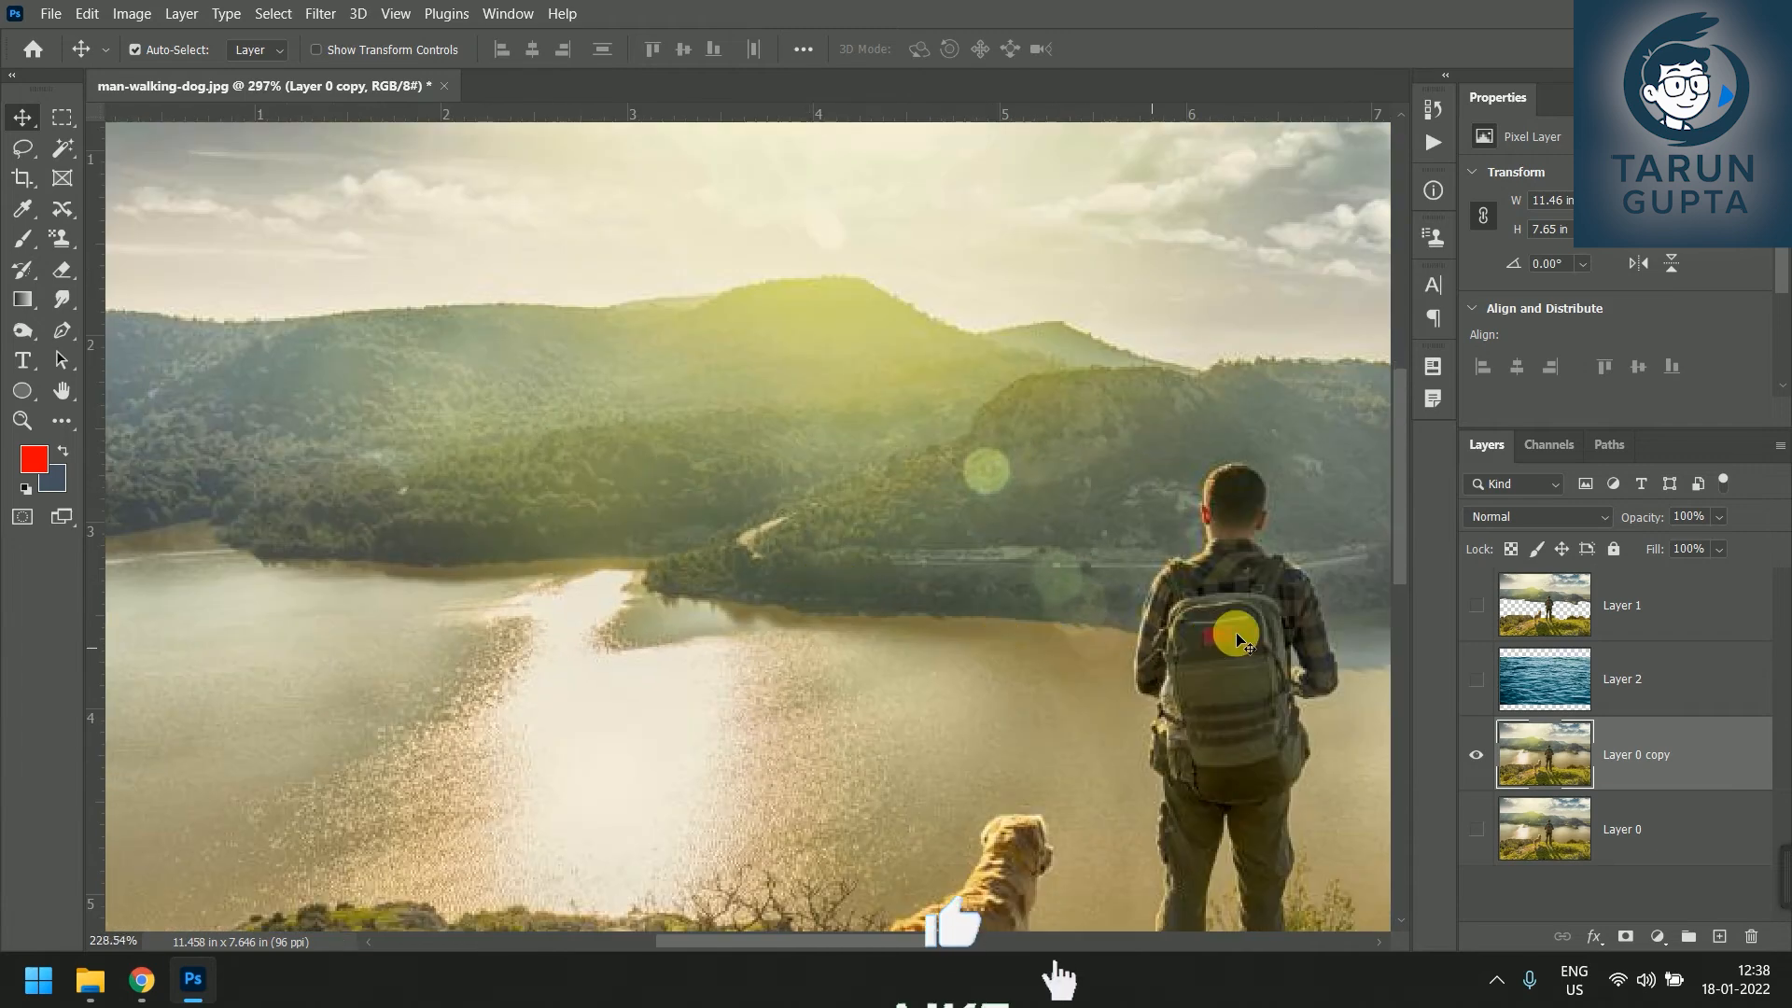
On Layer 0 copy, Magic Wand-select the beige water beside the man's elbow with tolerance 30 and Anti-alias on, and delete it.
scroll(1248, 628, "up", 5)
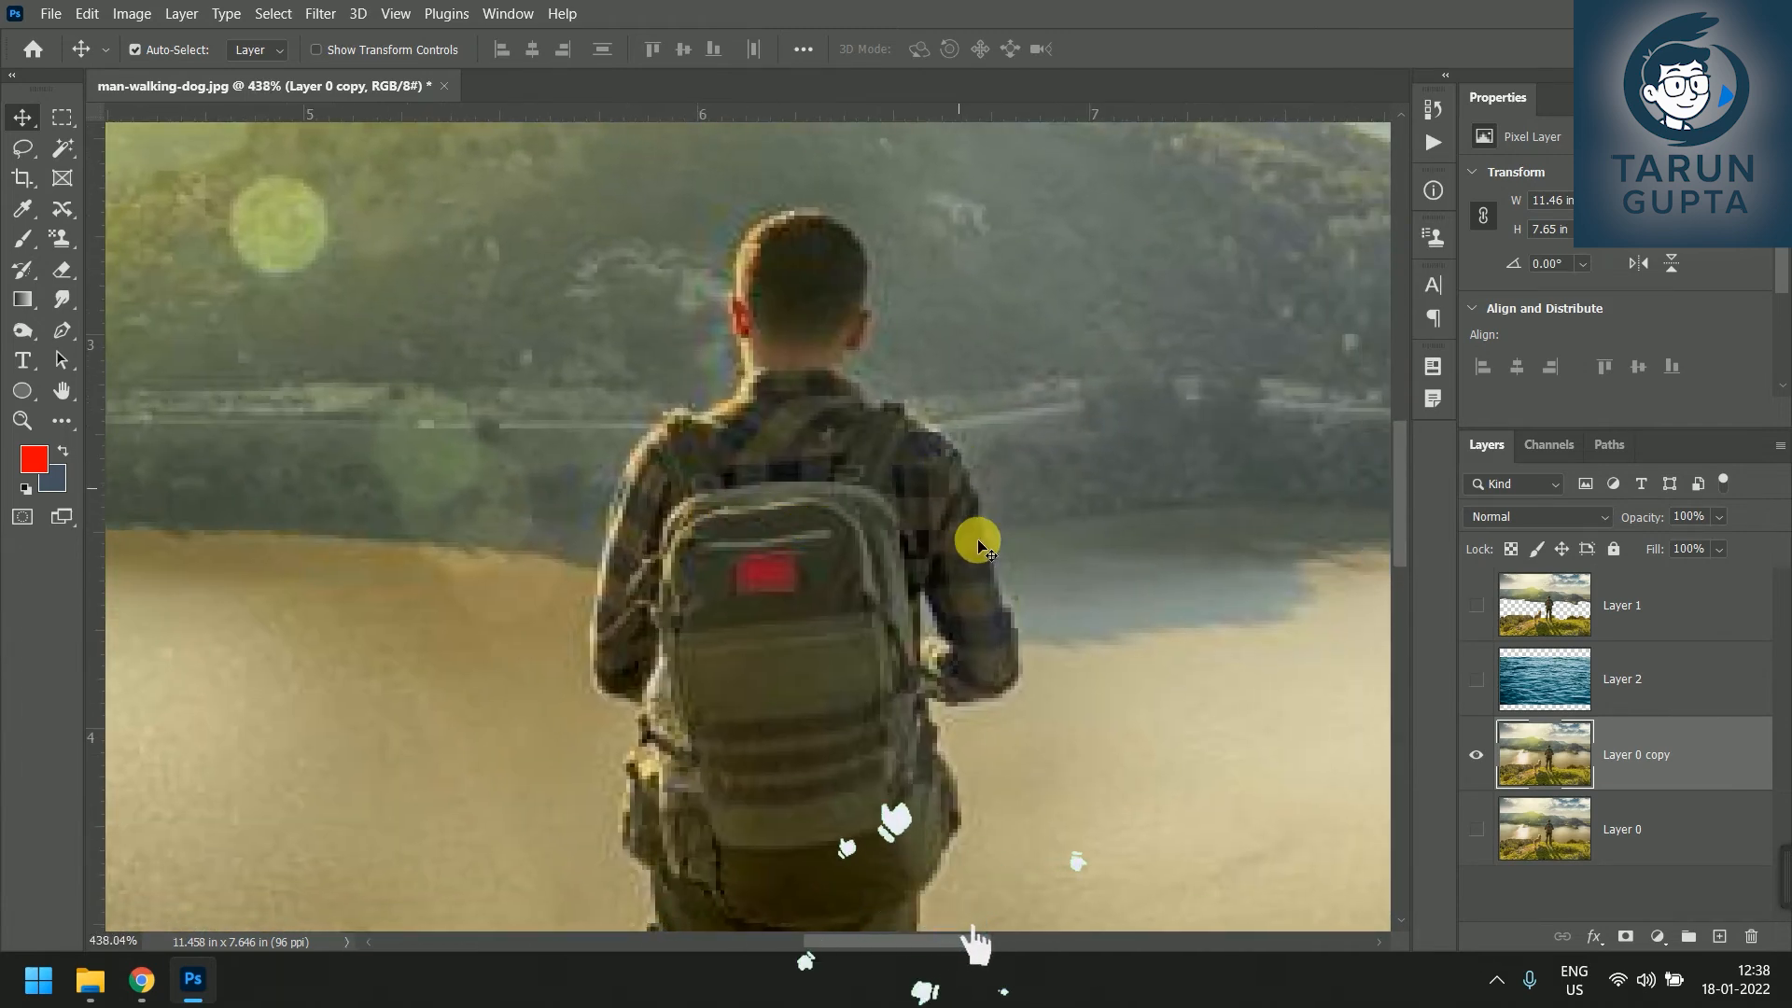
scroll(1015, 560, "up", 1)
left_click_drag(1045, 595, 843, 570)
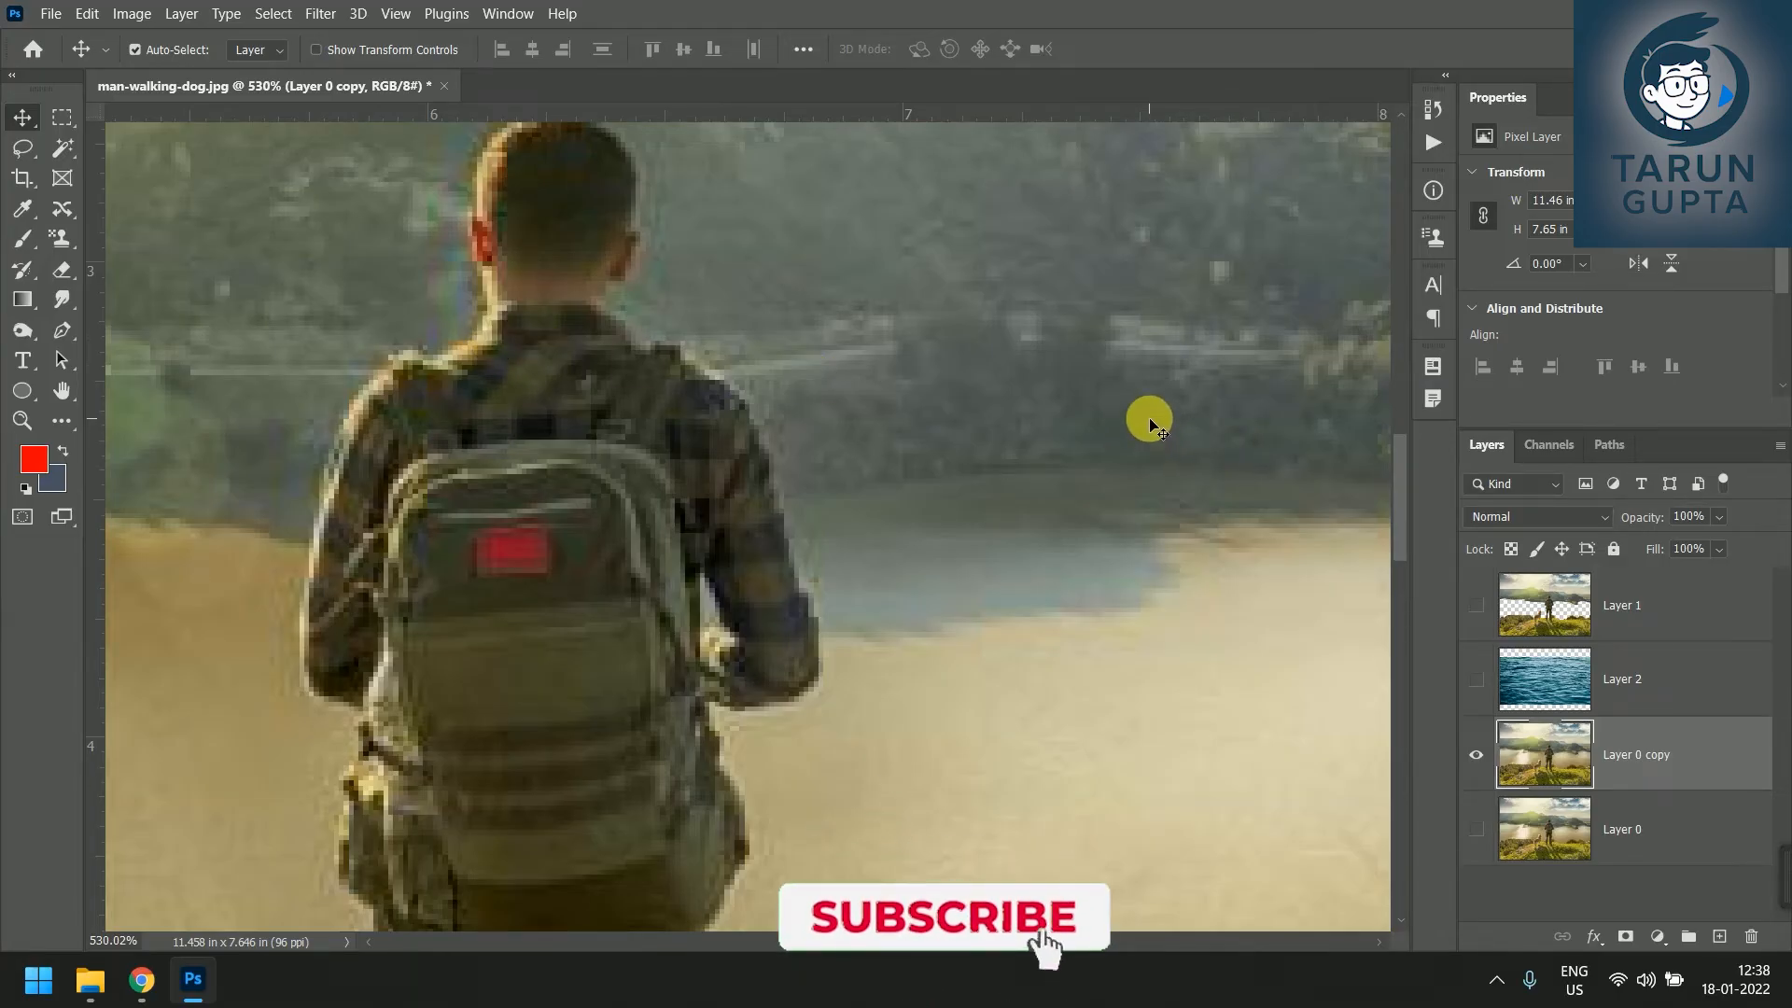
left_click(63, 148)
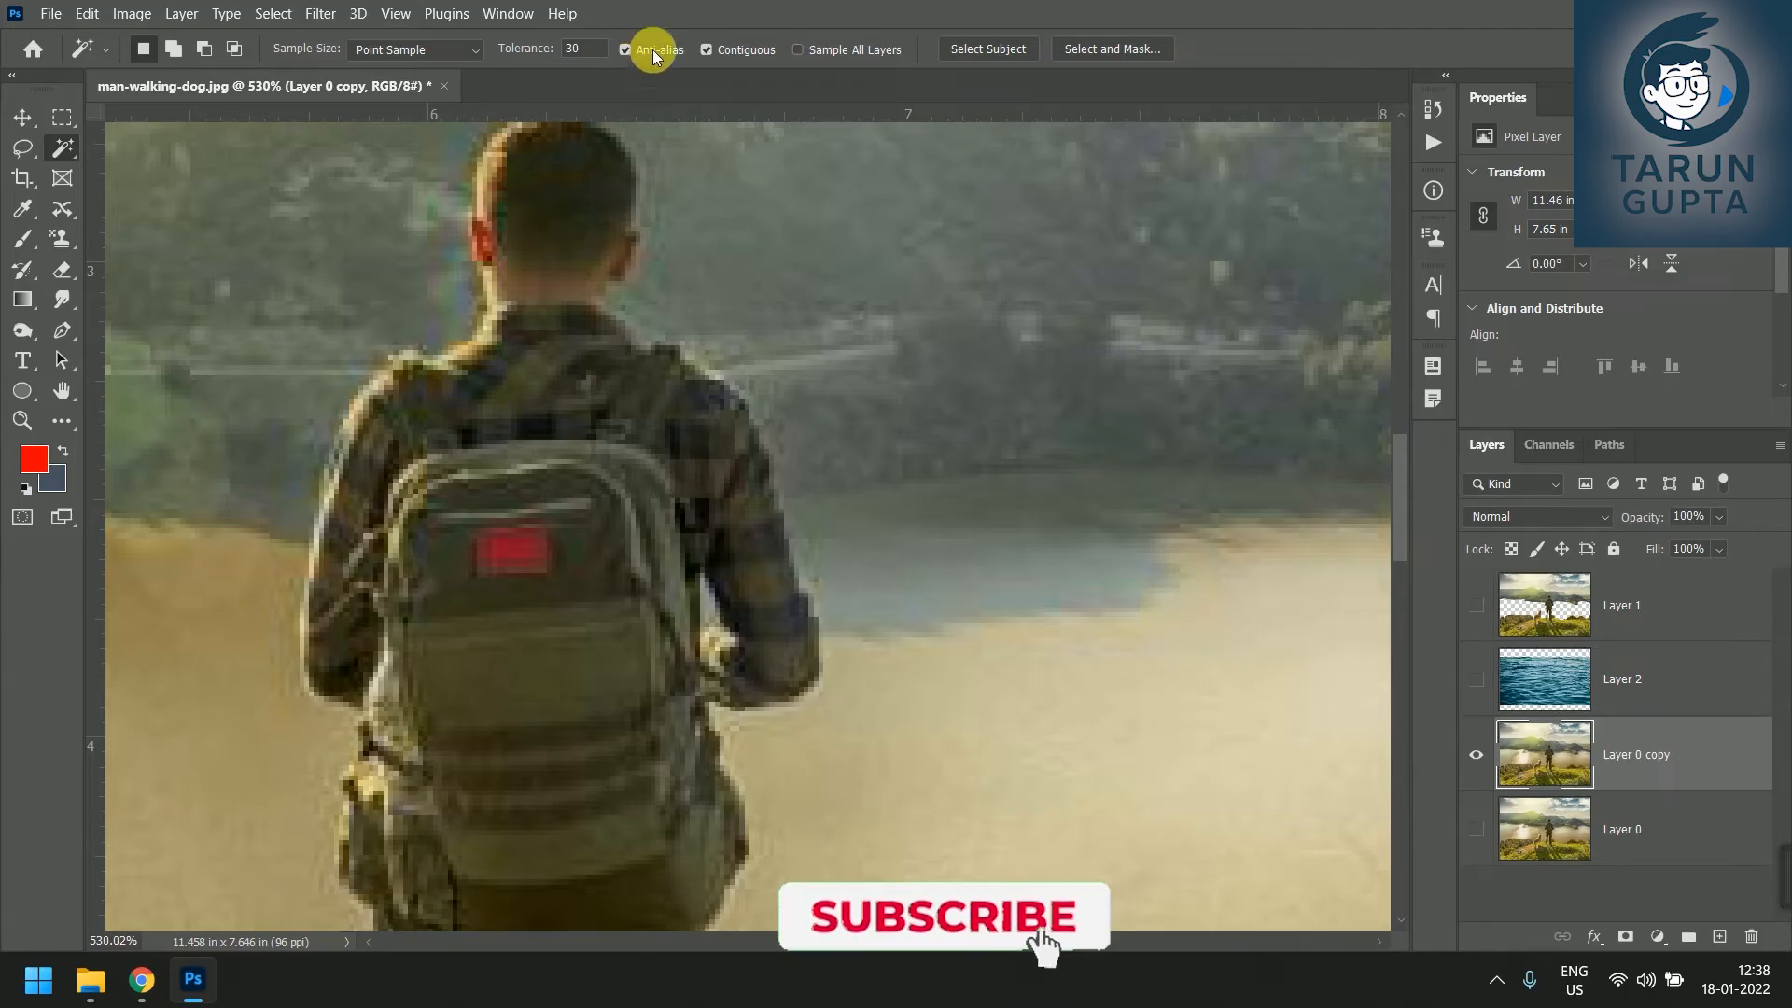
left_click(820, 501)
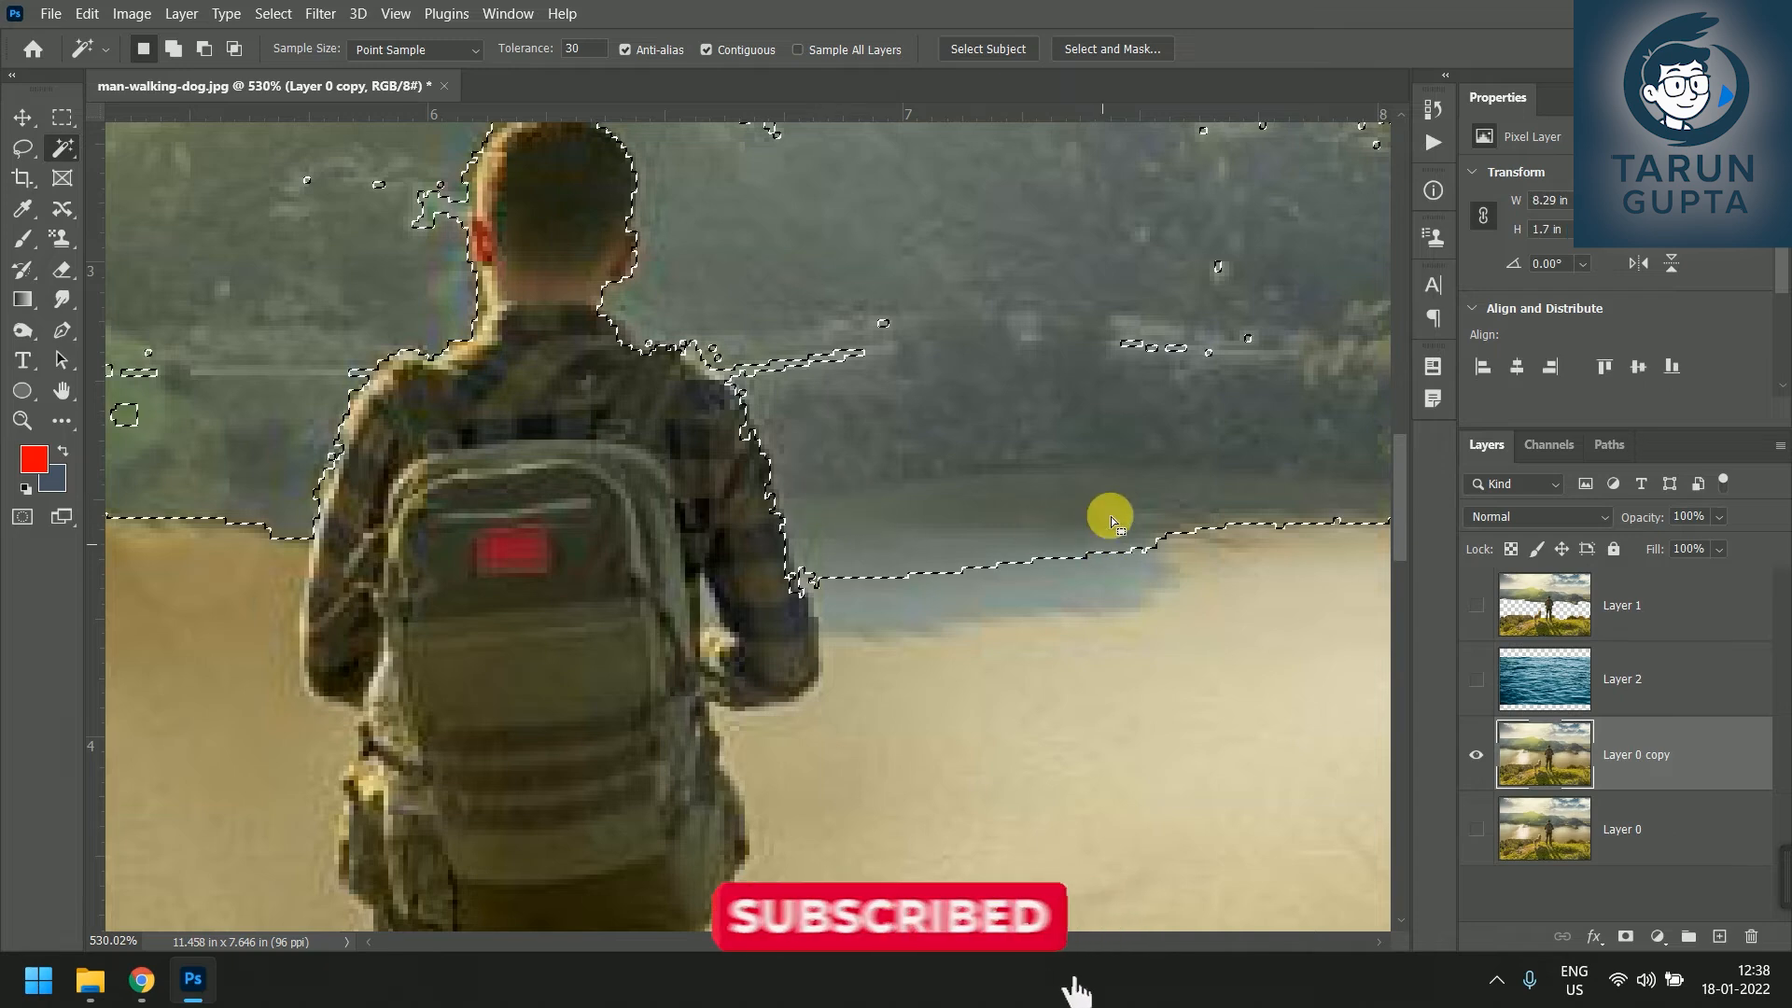
left_click(958, 709)
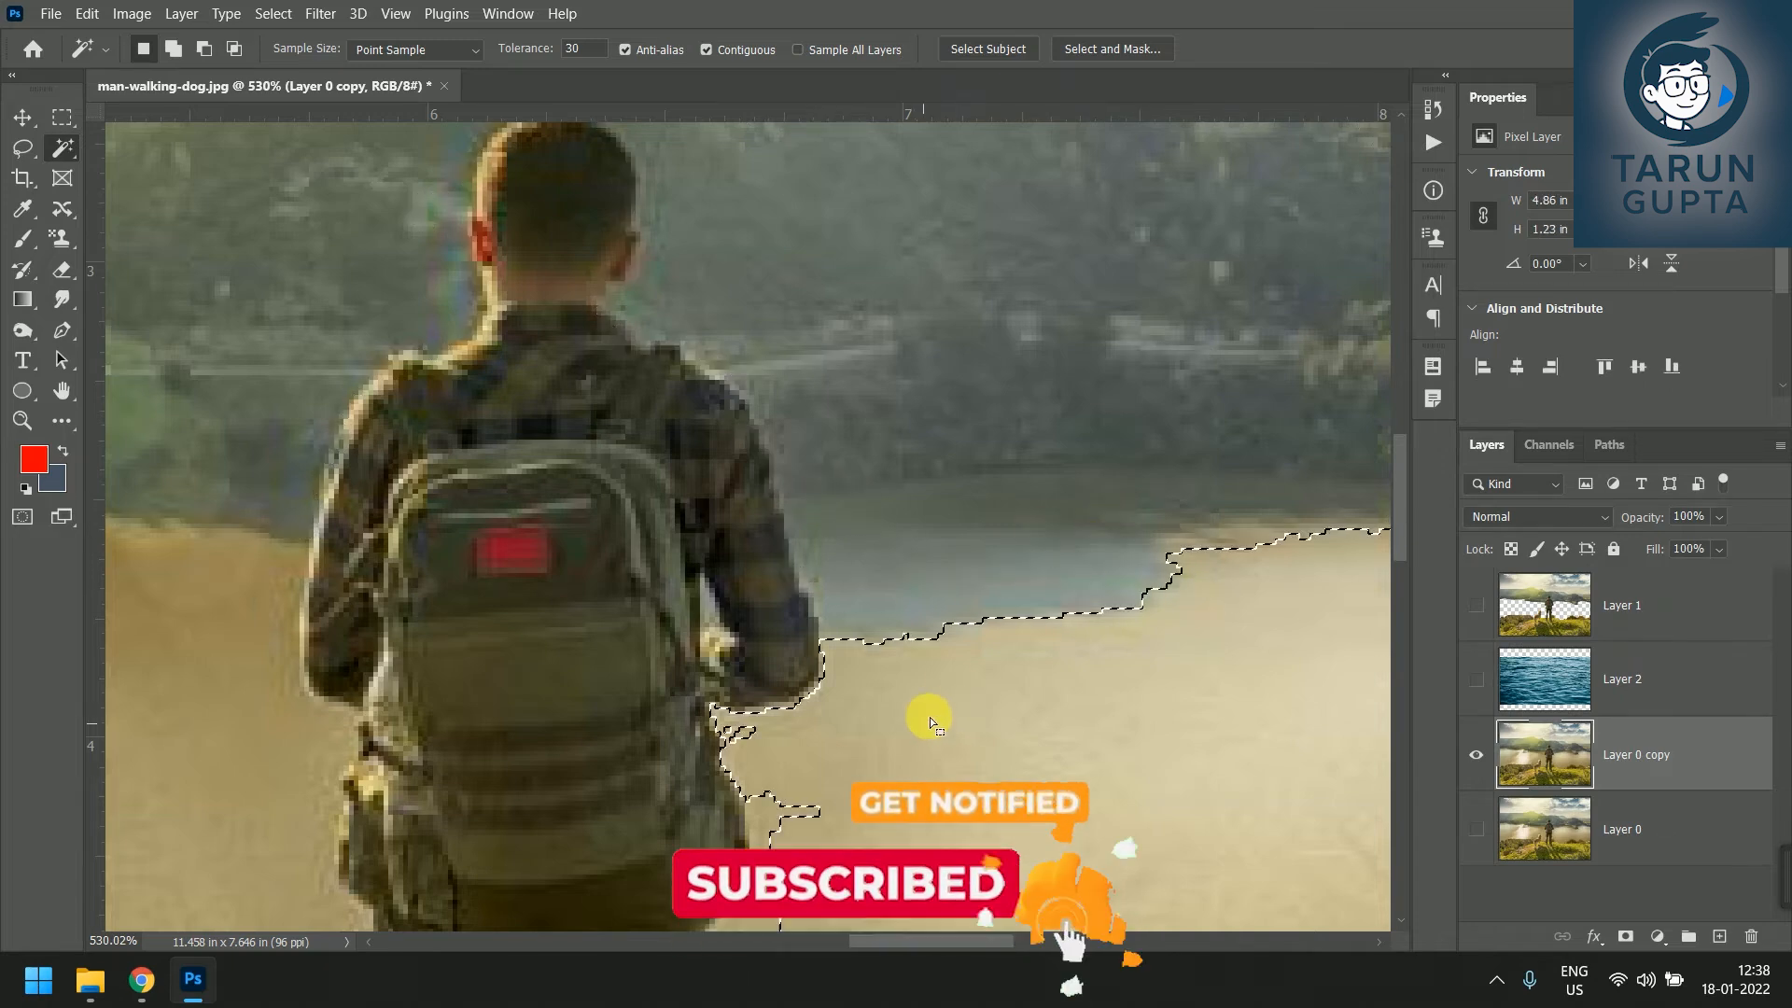
key("Delete")
scroll(866, 659, "up", 3)
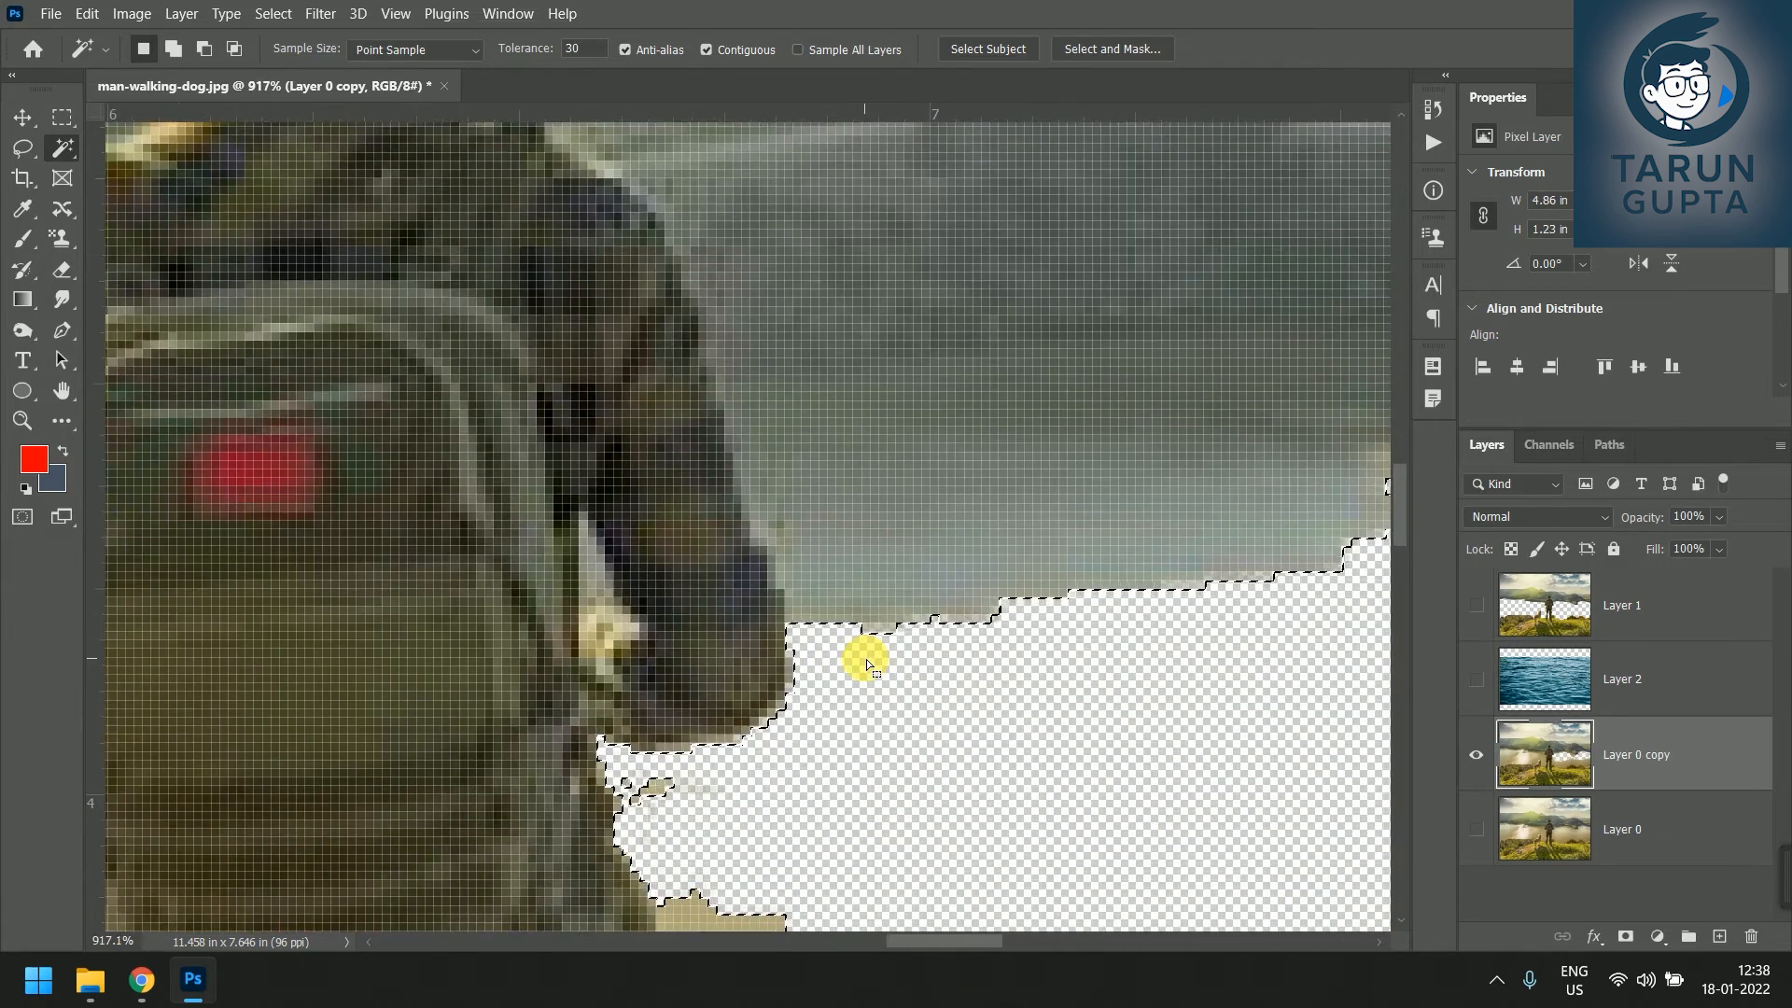
scroll(867, 659, "down", 3)
scroll(920, 659, "up", 1)
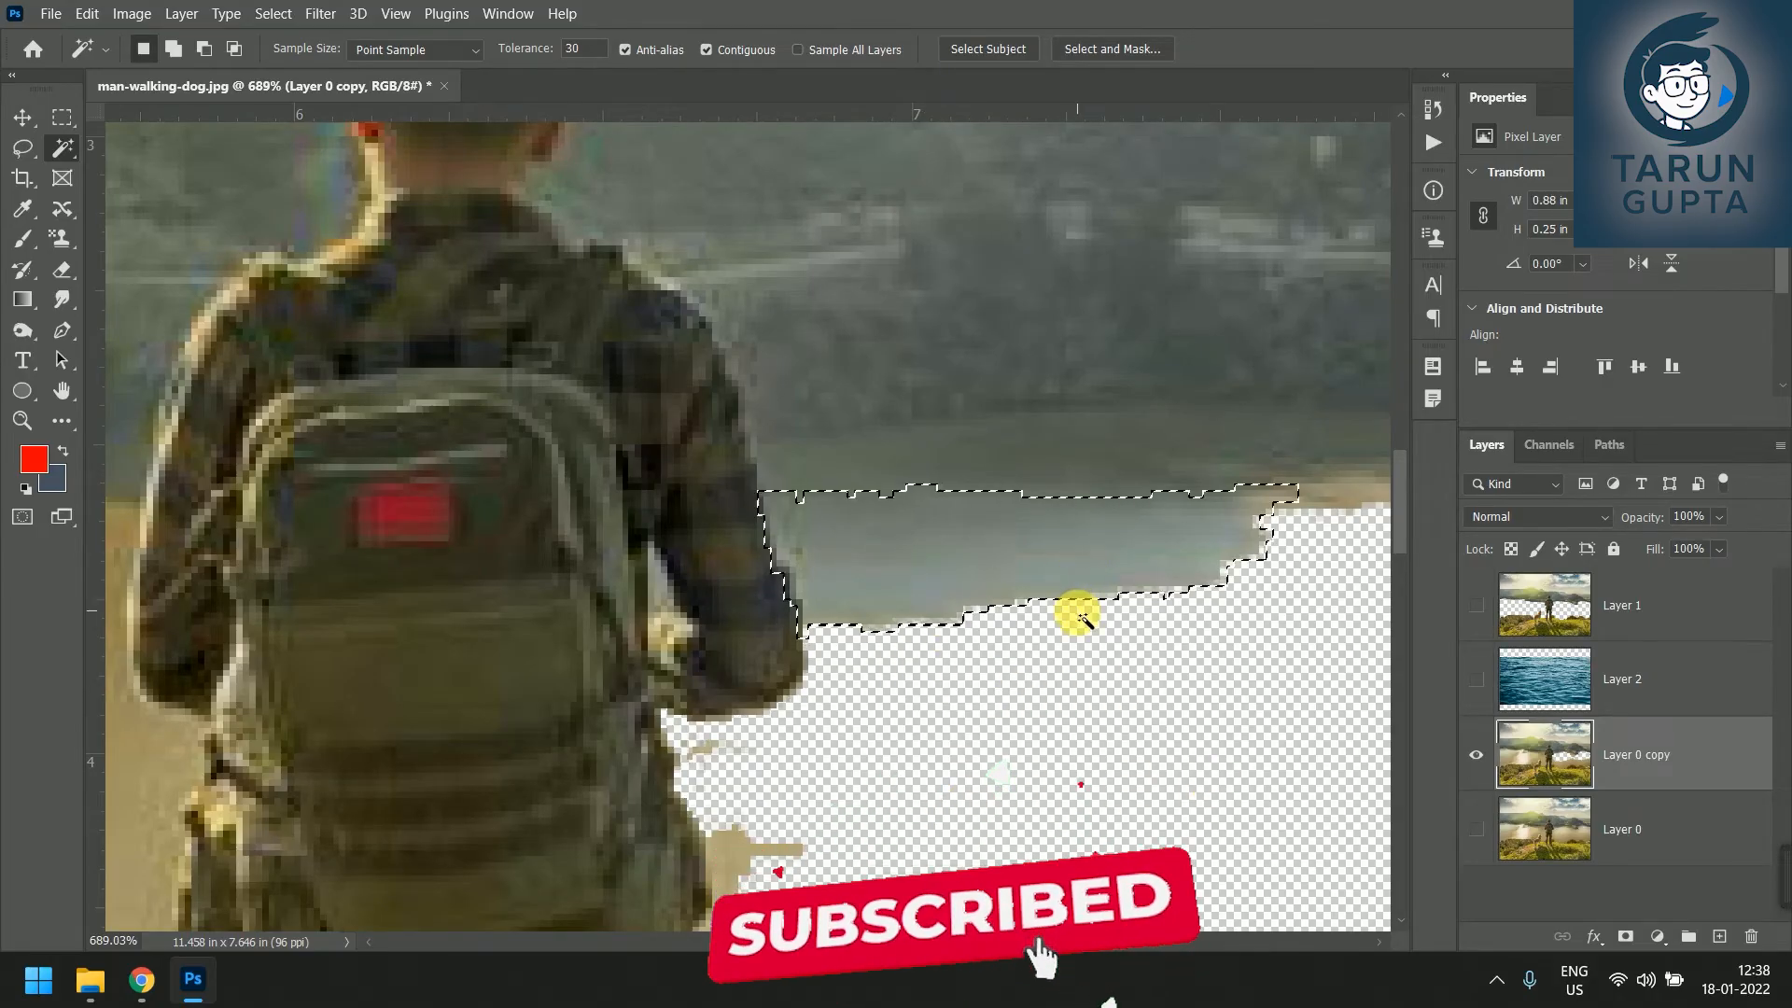
Hide Layer 0 copy, and select and show Layer 0 instead.
left_click(1477, 756)
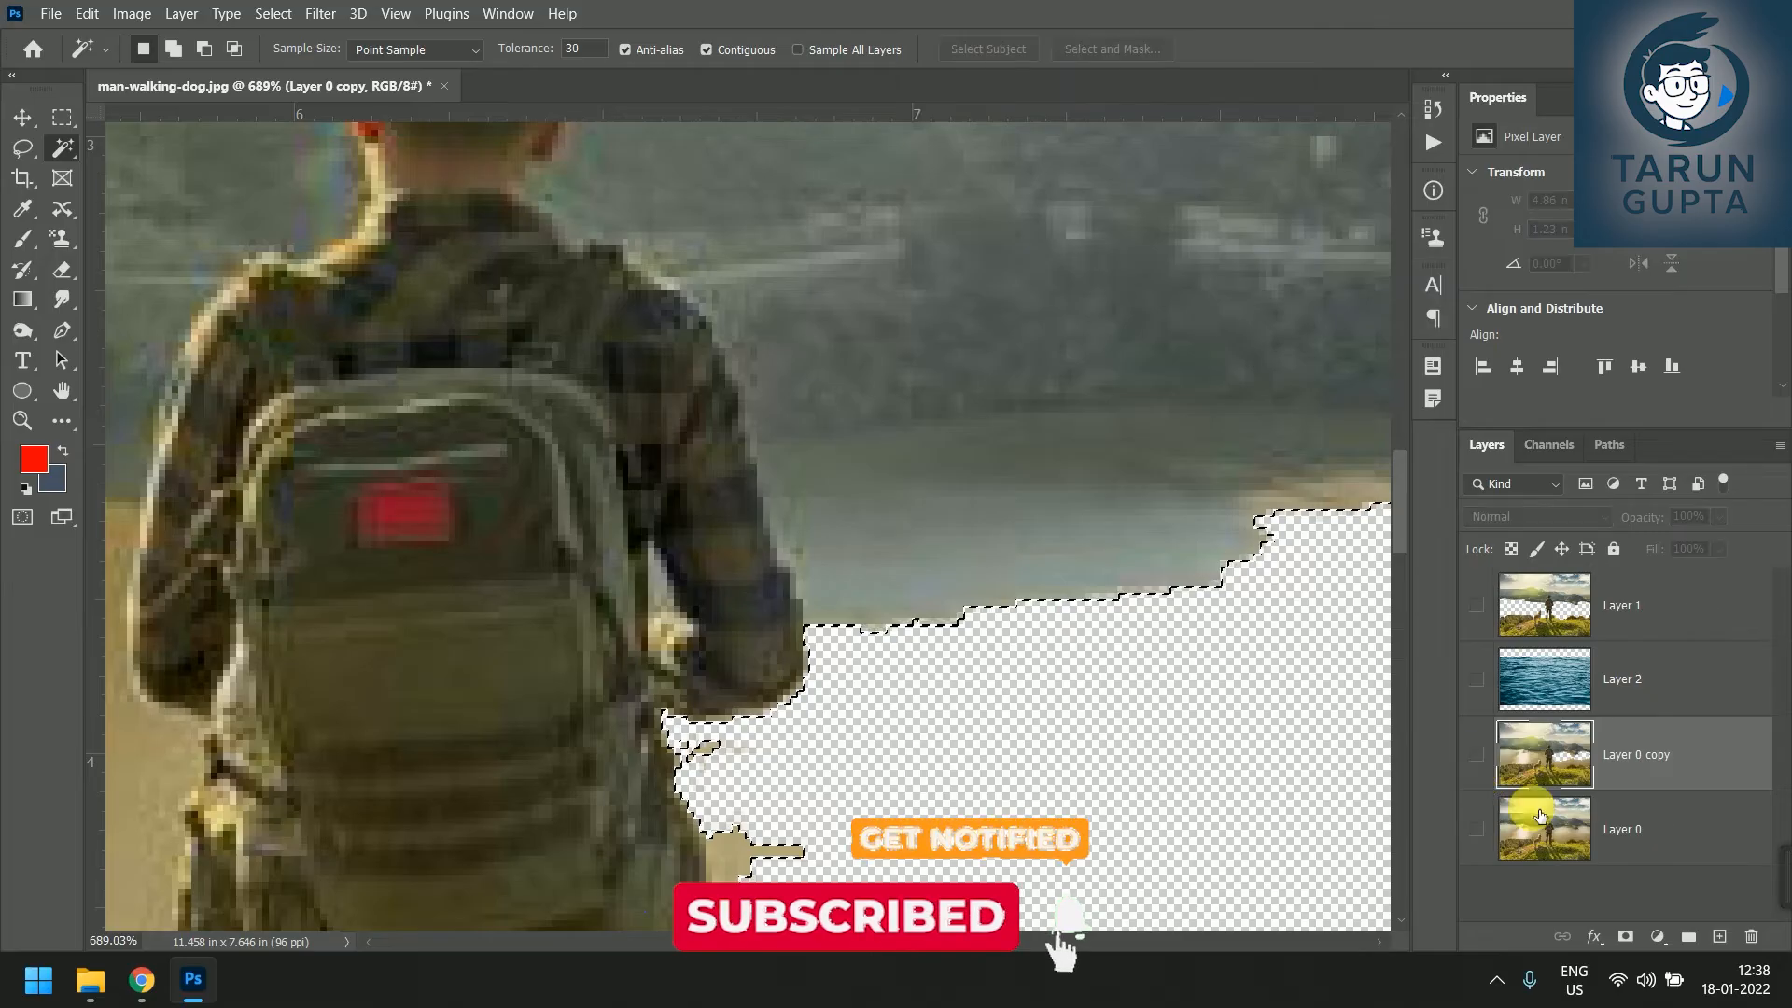
left_click(1648, 831)
left_click(1477, 830)
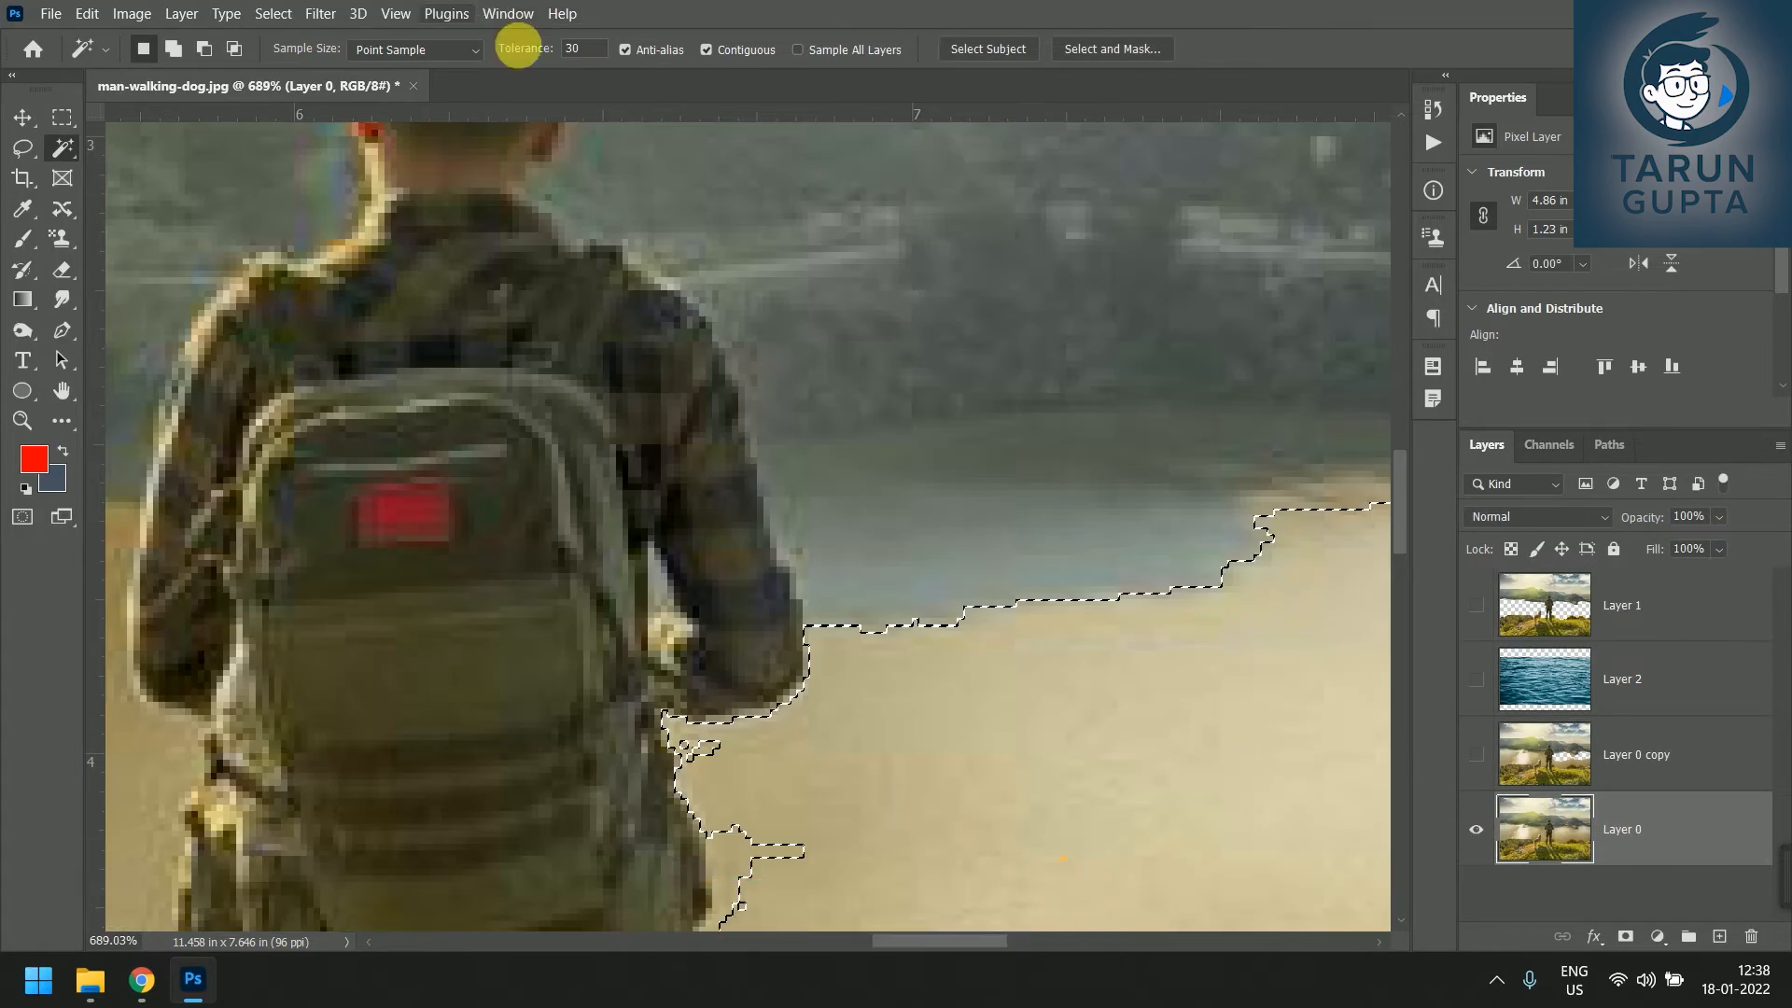
Turn off Anti-alias for the Magic Wand, delete the same beige water area from Layer 0 and deselect.
left_click(639, 55)
left_click(1049, 726)
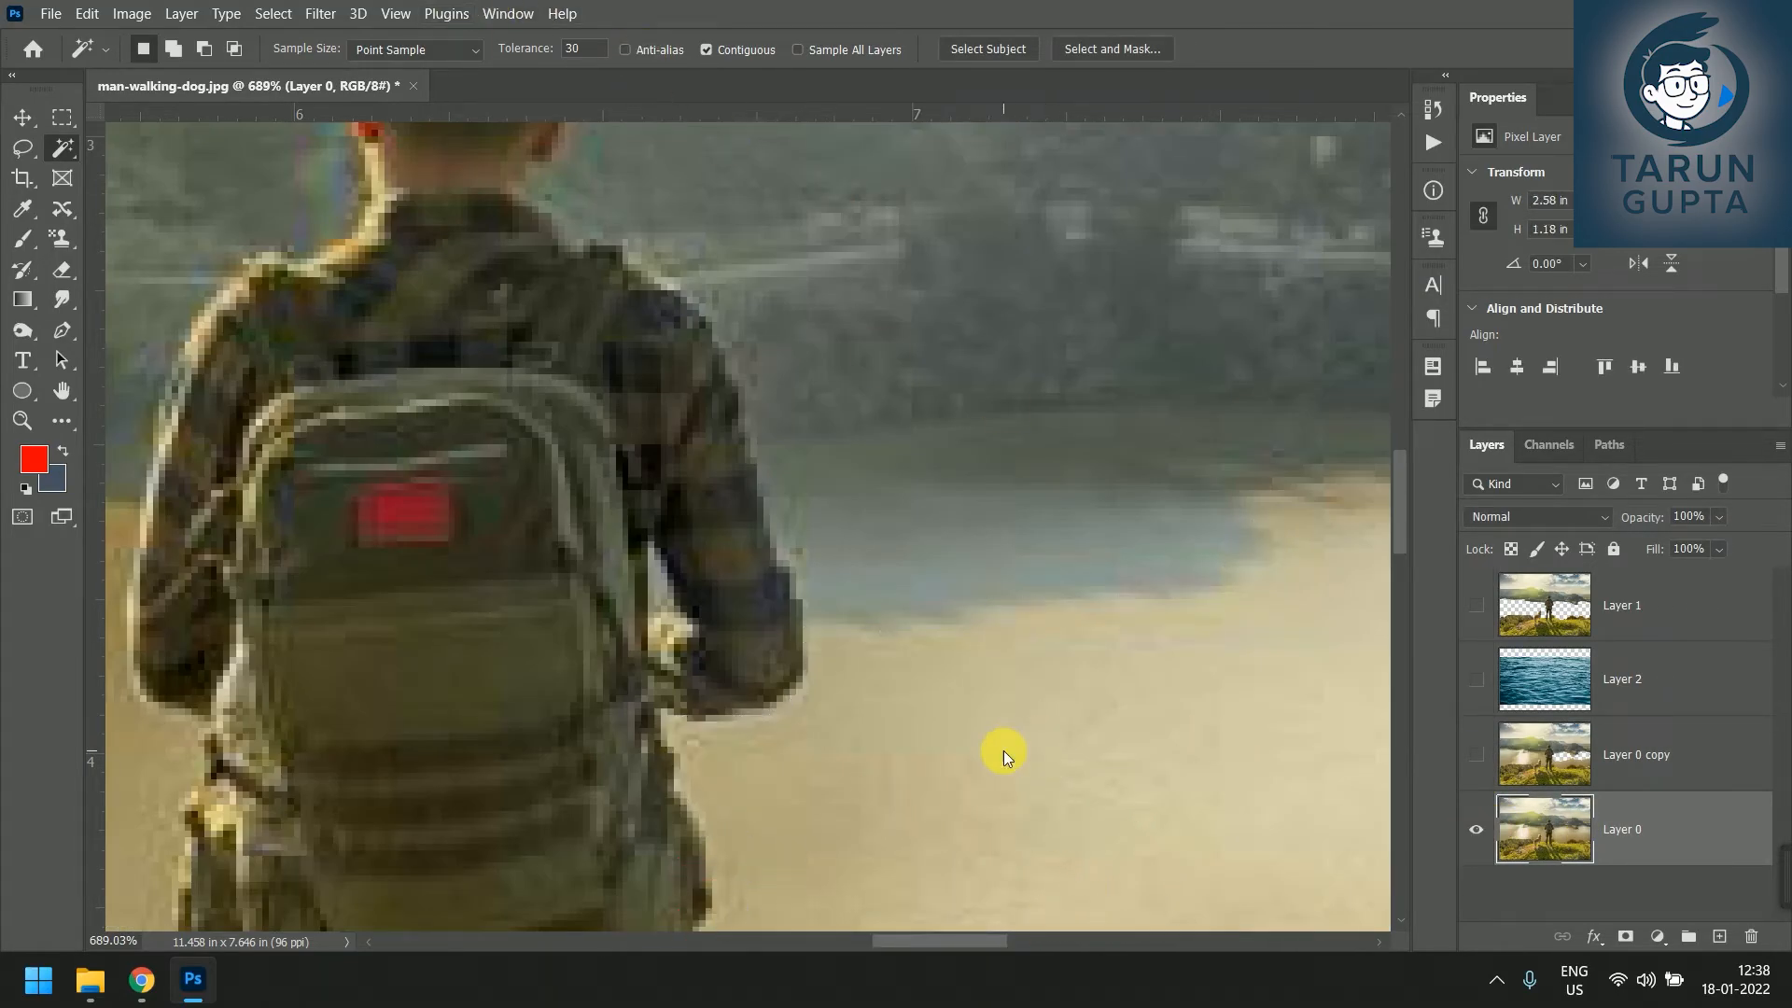
key("Delete")
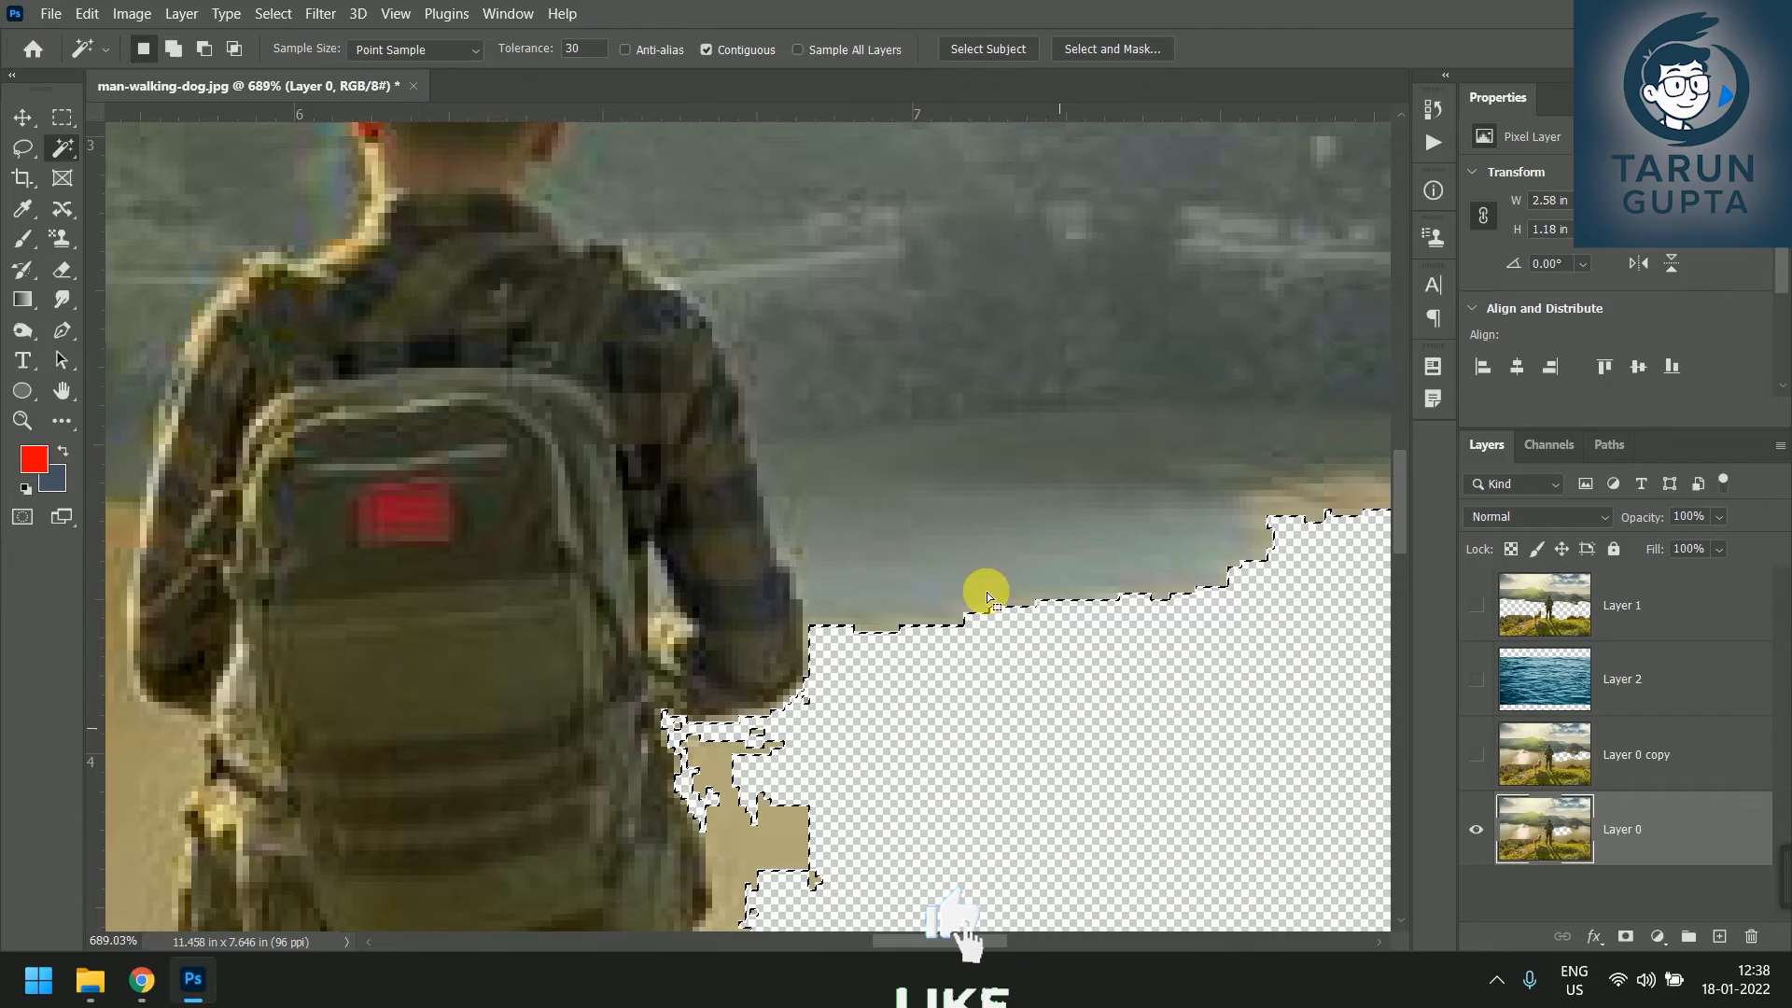
left_click(62, 116)
key("ctrl+d")
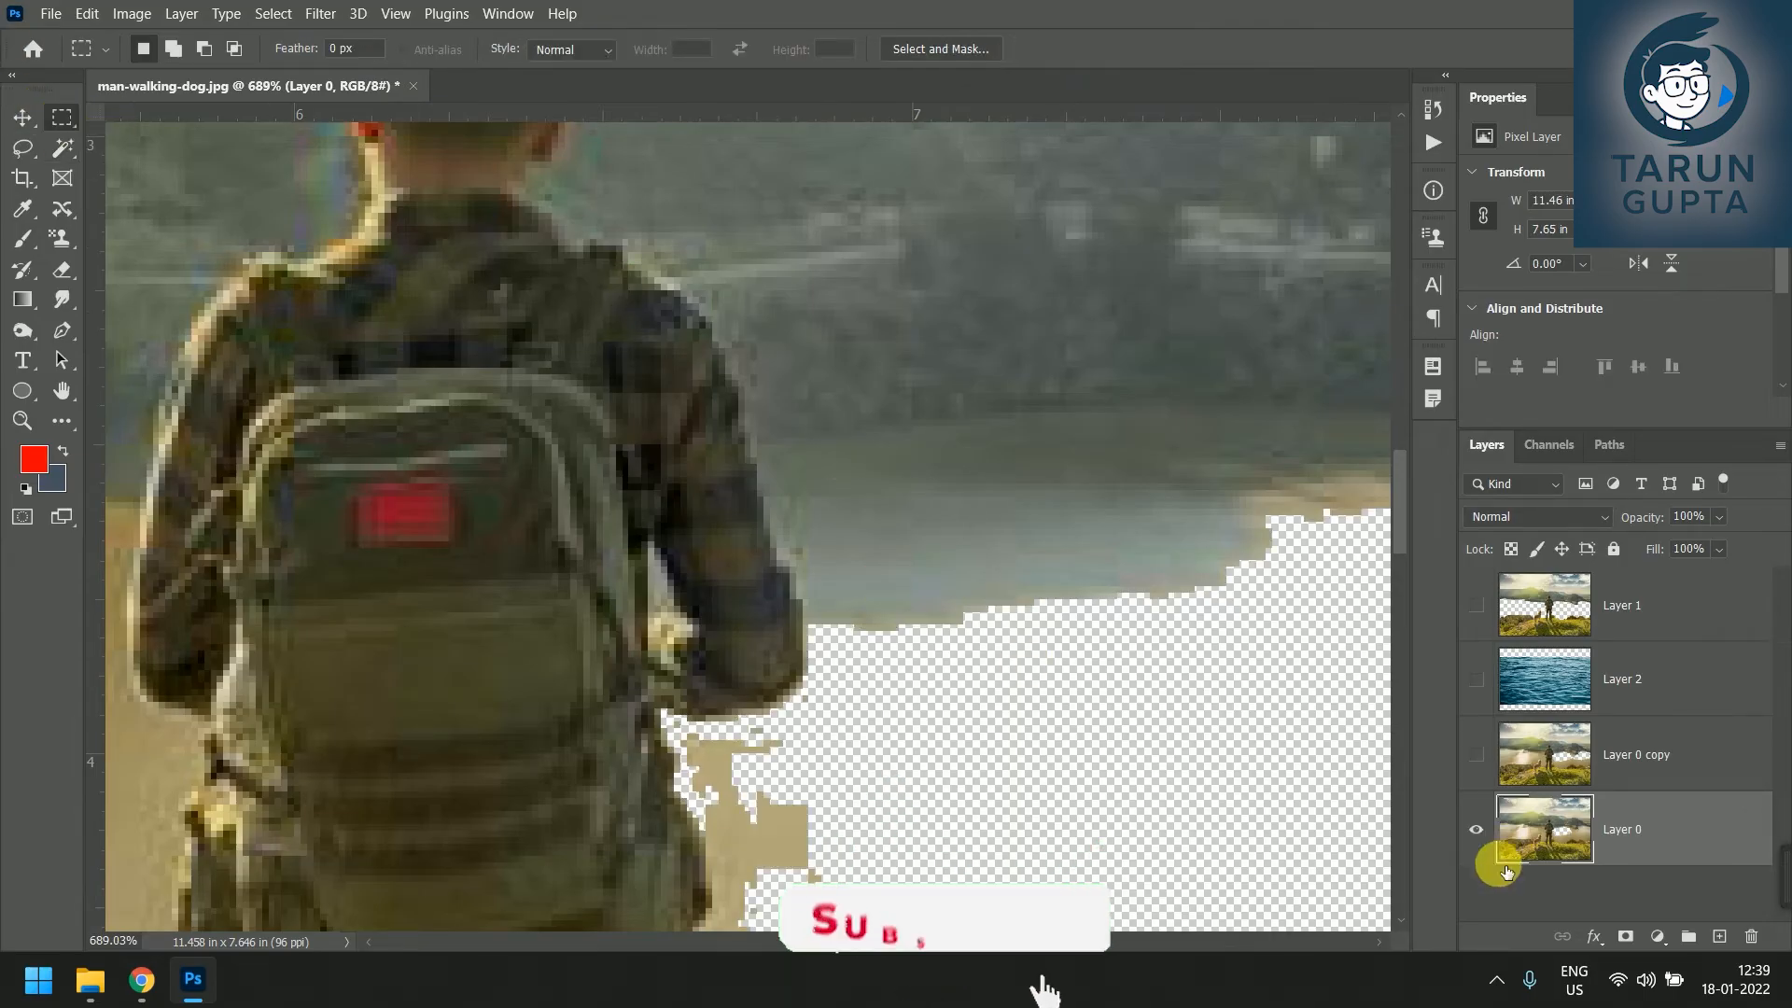
Frame the man's elbow with a rectangular selection about 0.29 by 0.22 in, viewing Layer 0 copy and Layer 0 in turn.
left_click(1477, 829)
left_click(1478, 756)
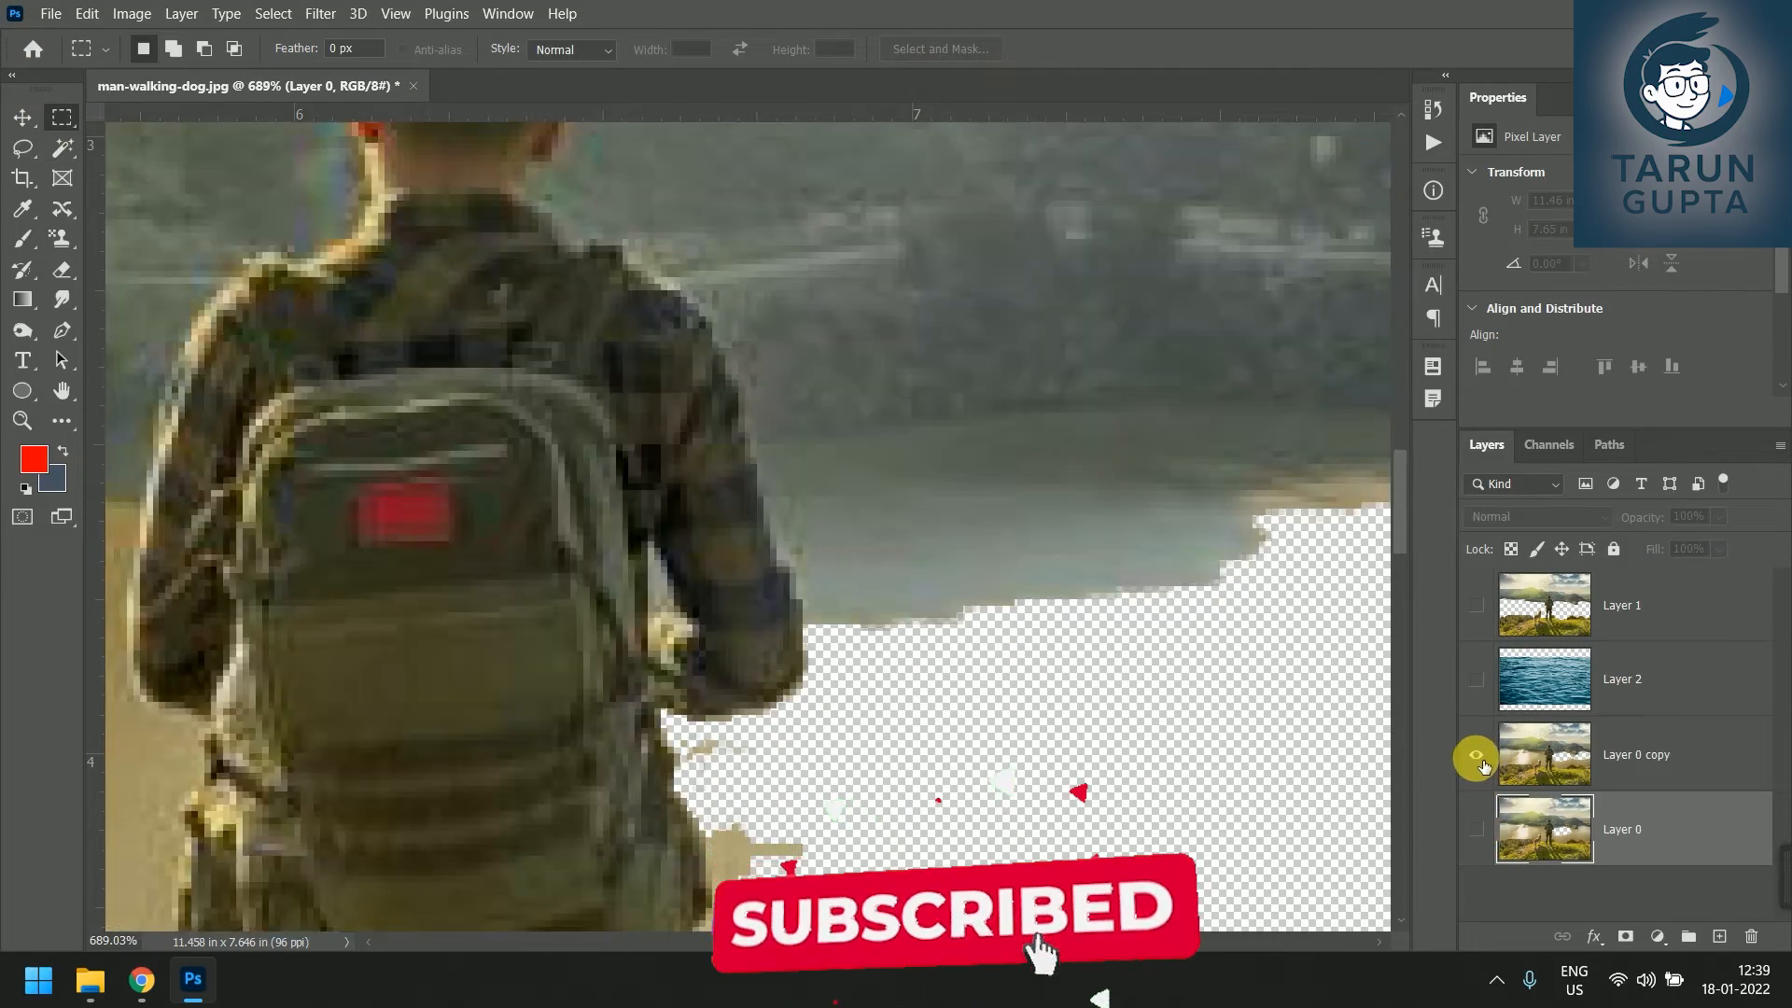
left_click_drag(853, 607, 674, 742)
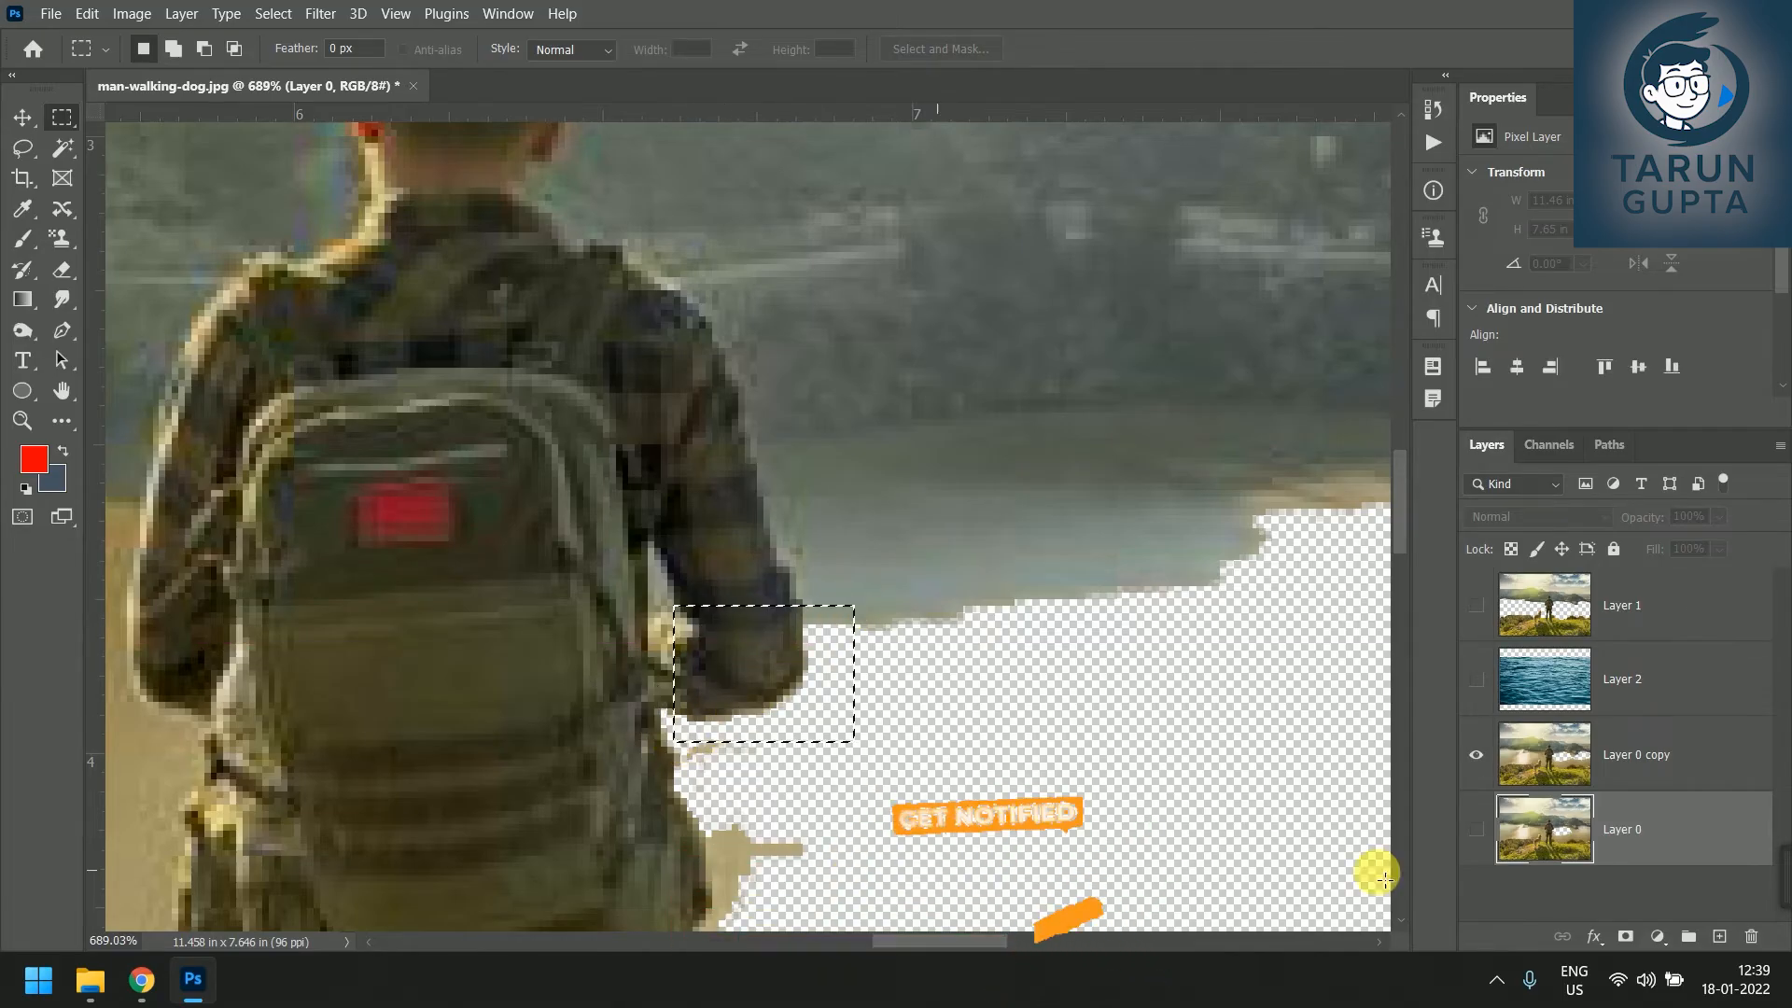
left_click(1476, 762)
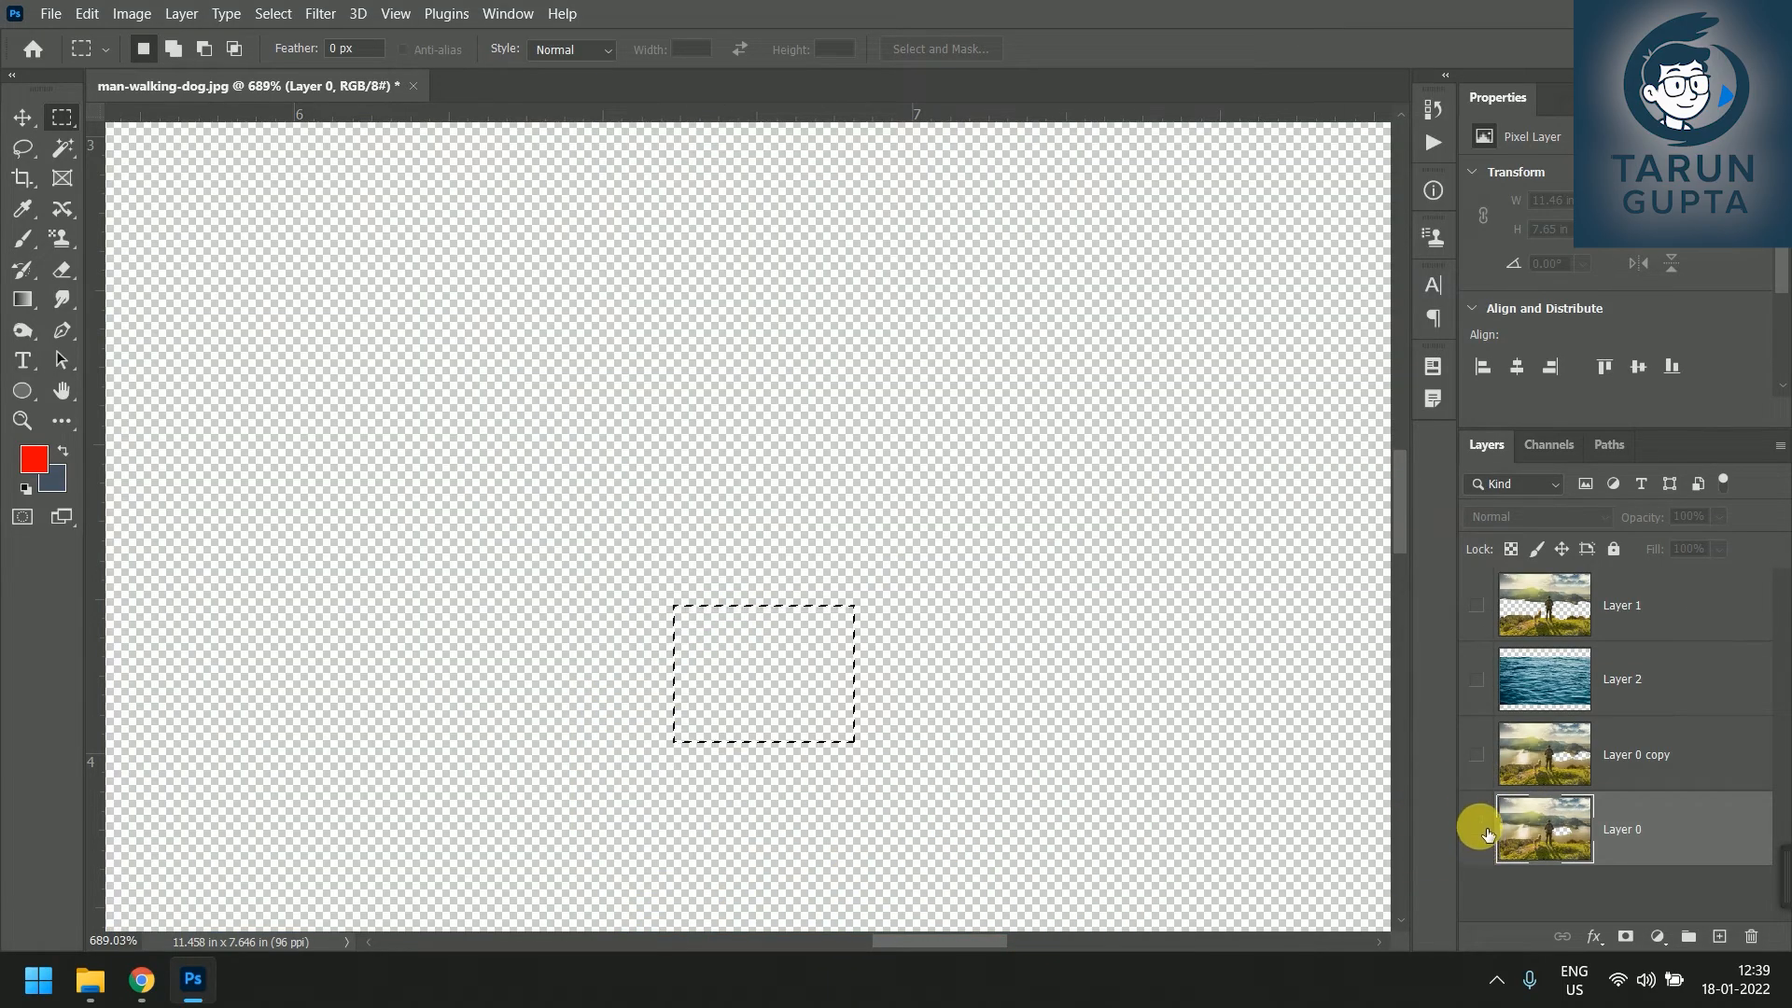
left_click(1476, 829)
left_click_drag(801, 731, 807, 750)
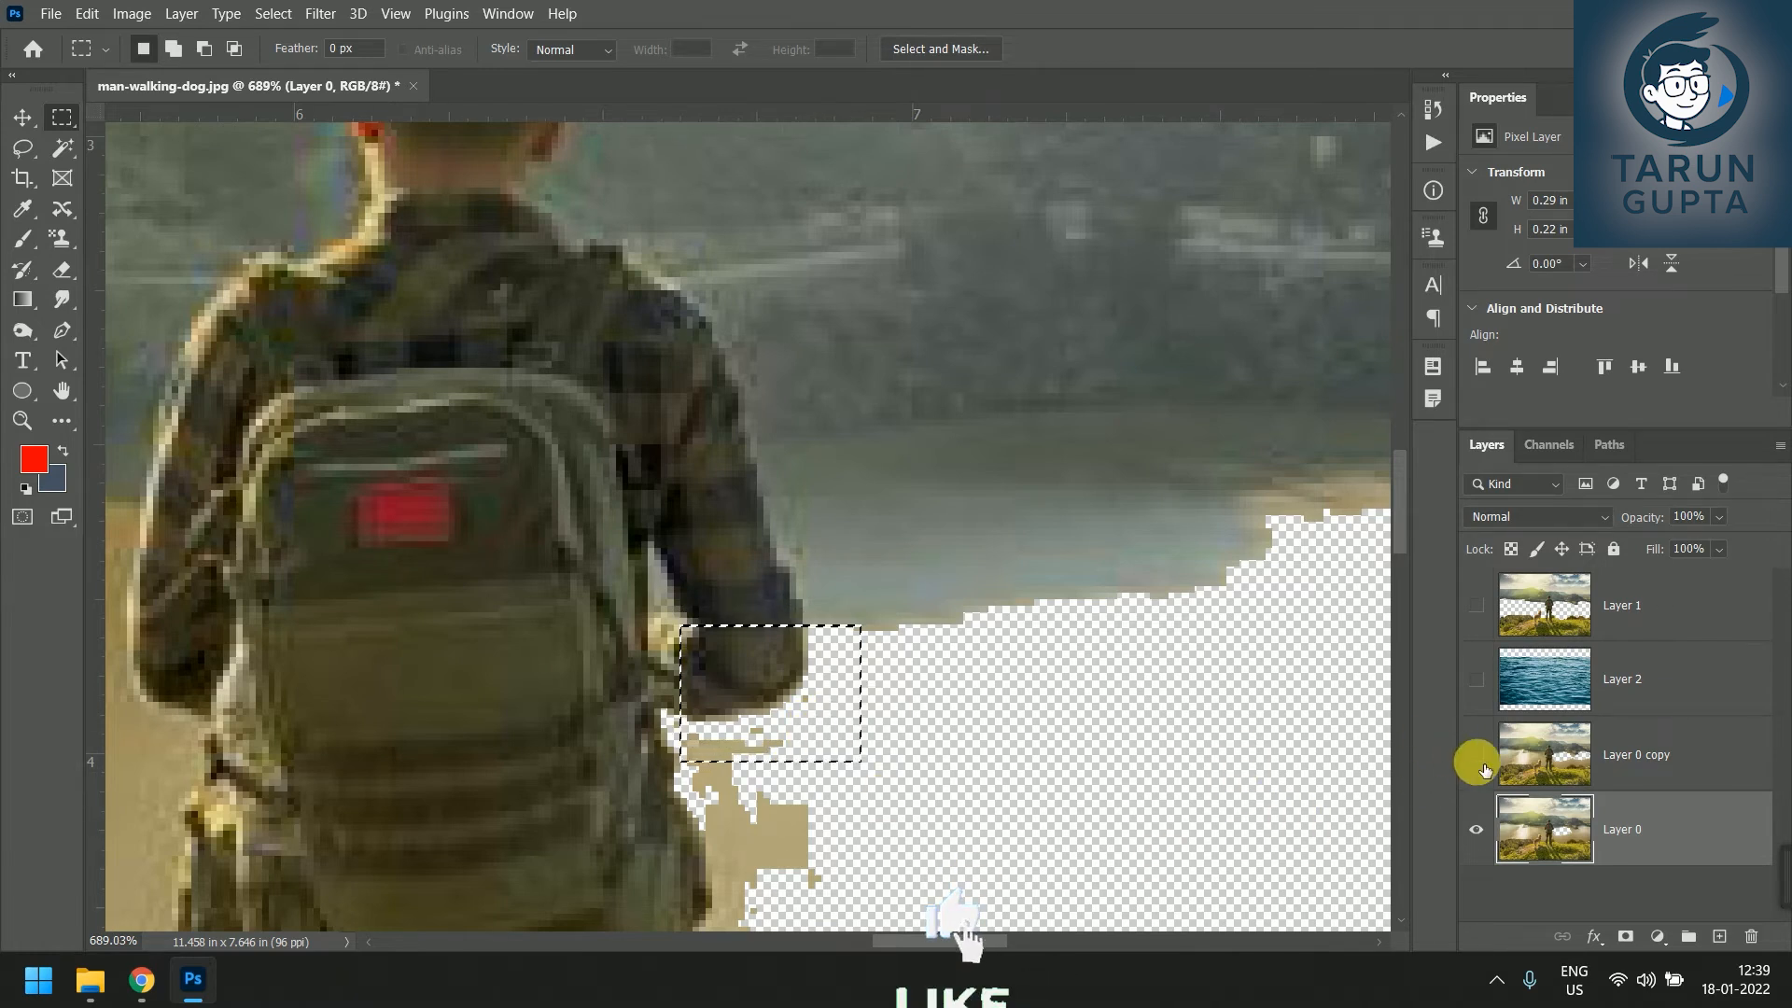
Compare the cut-out edges around the man's elbow by alternately showing Layer 0 copy and Layer 0 in close-up.
left_click(1475, 827)
left_click(1476, 761)
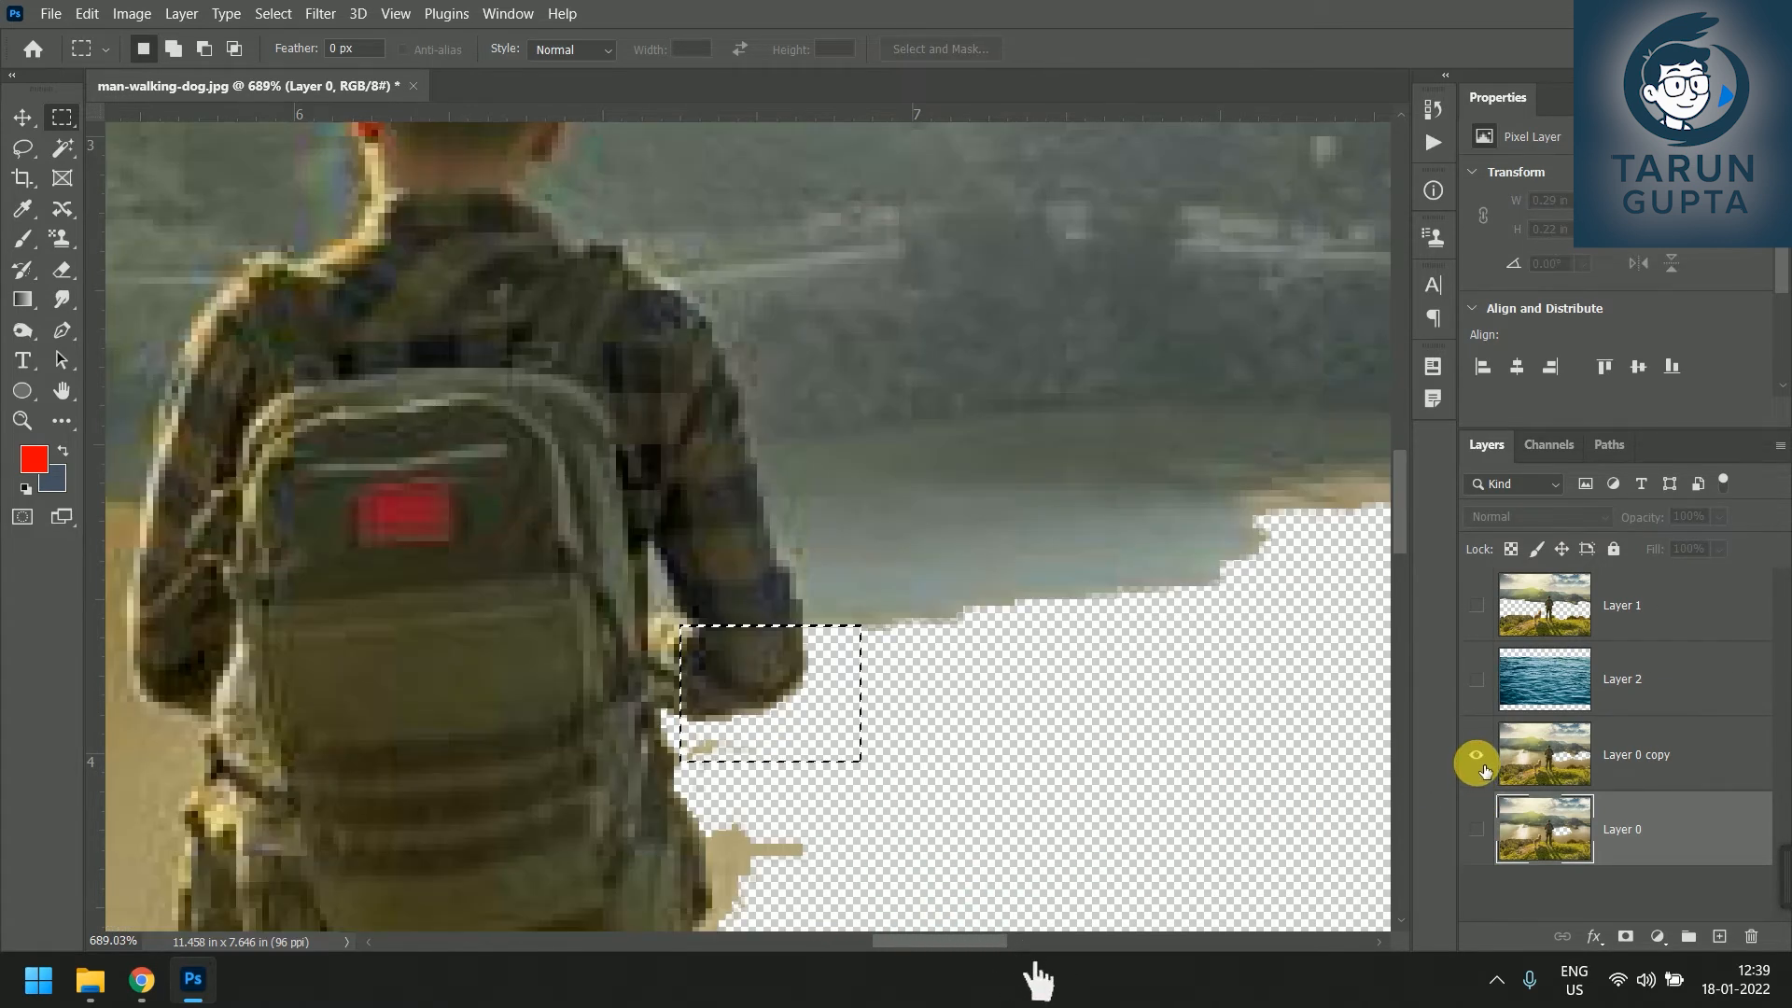
left_click(1475, 756)
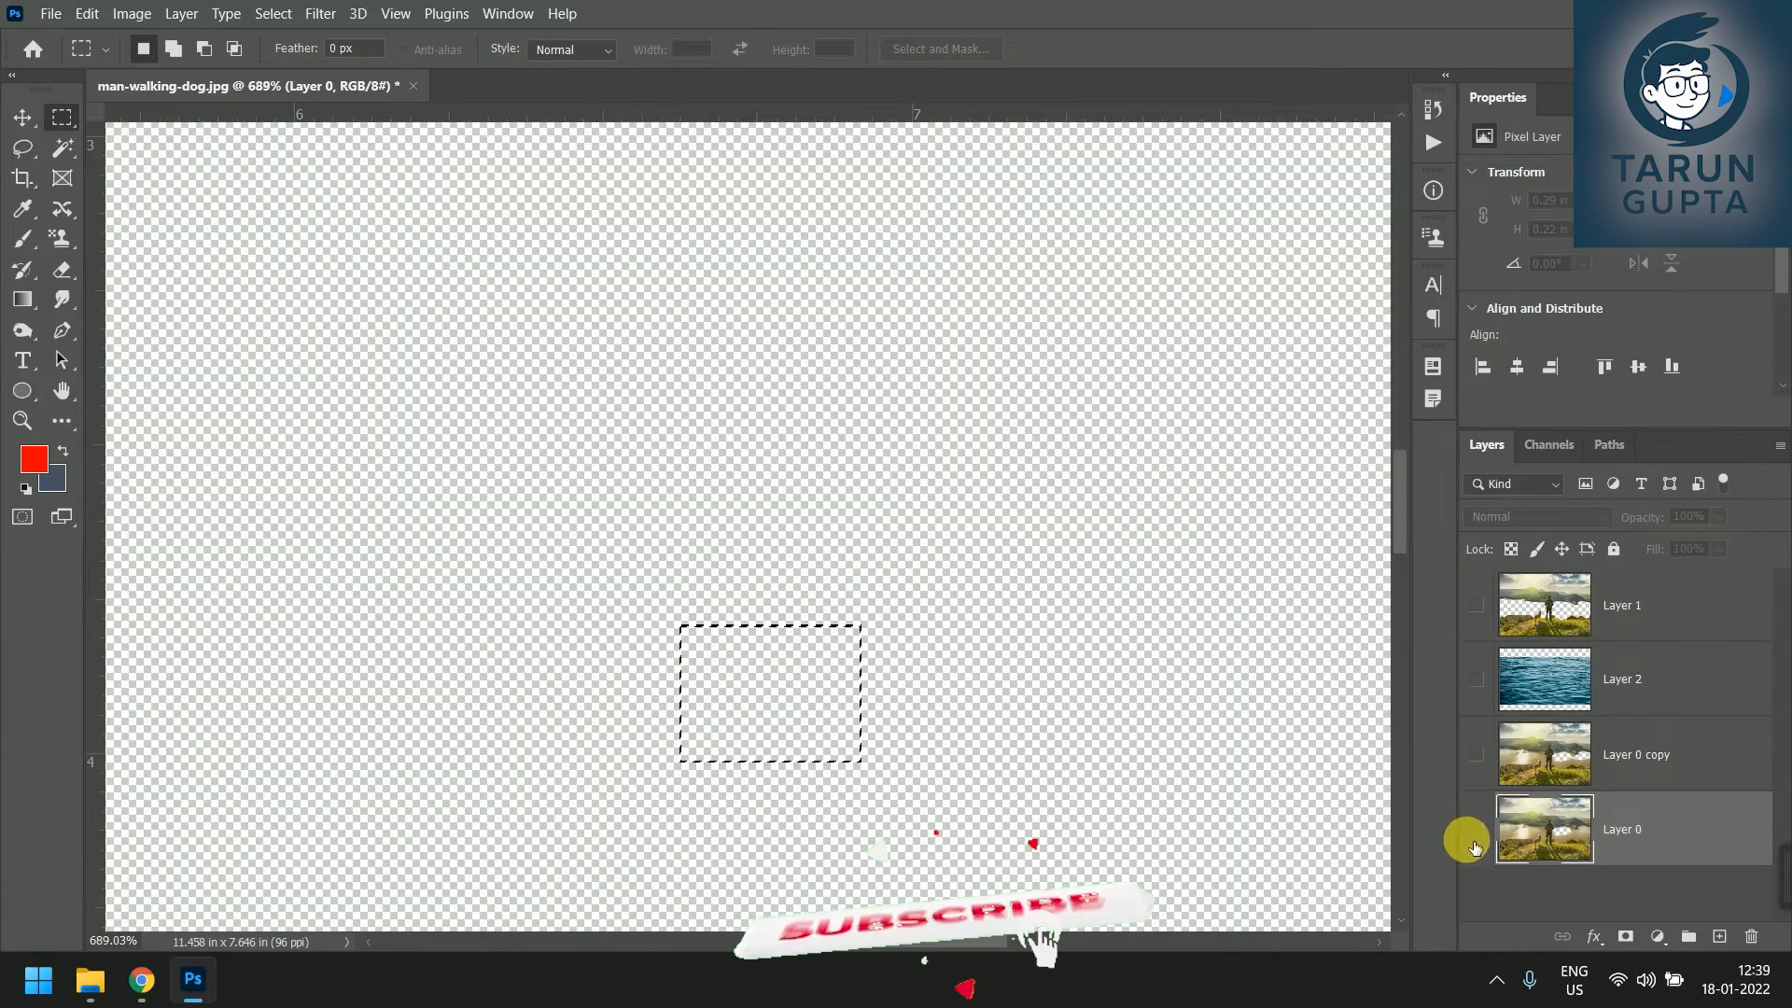
left_click(1476, 829)
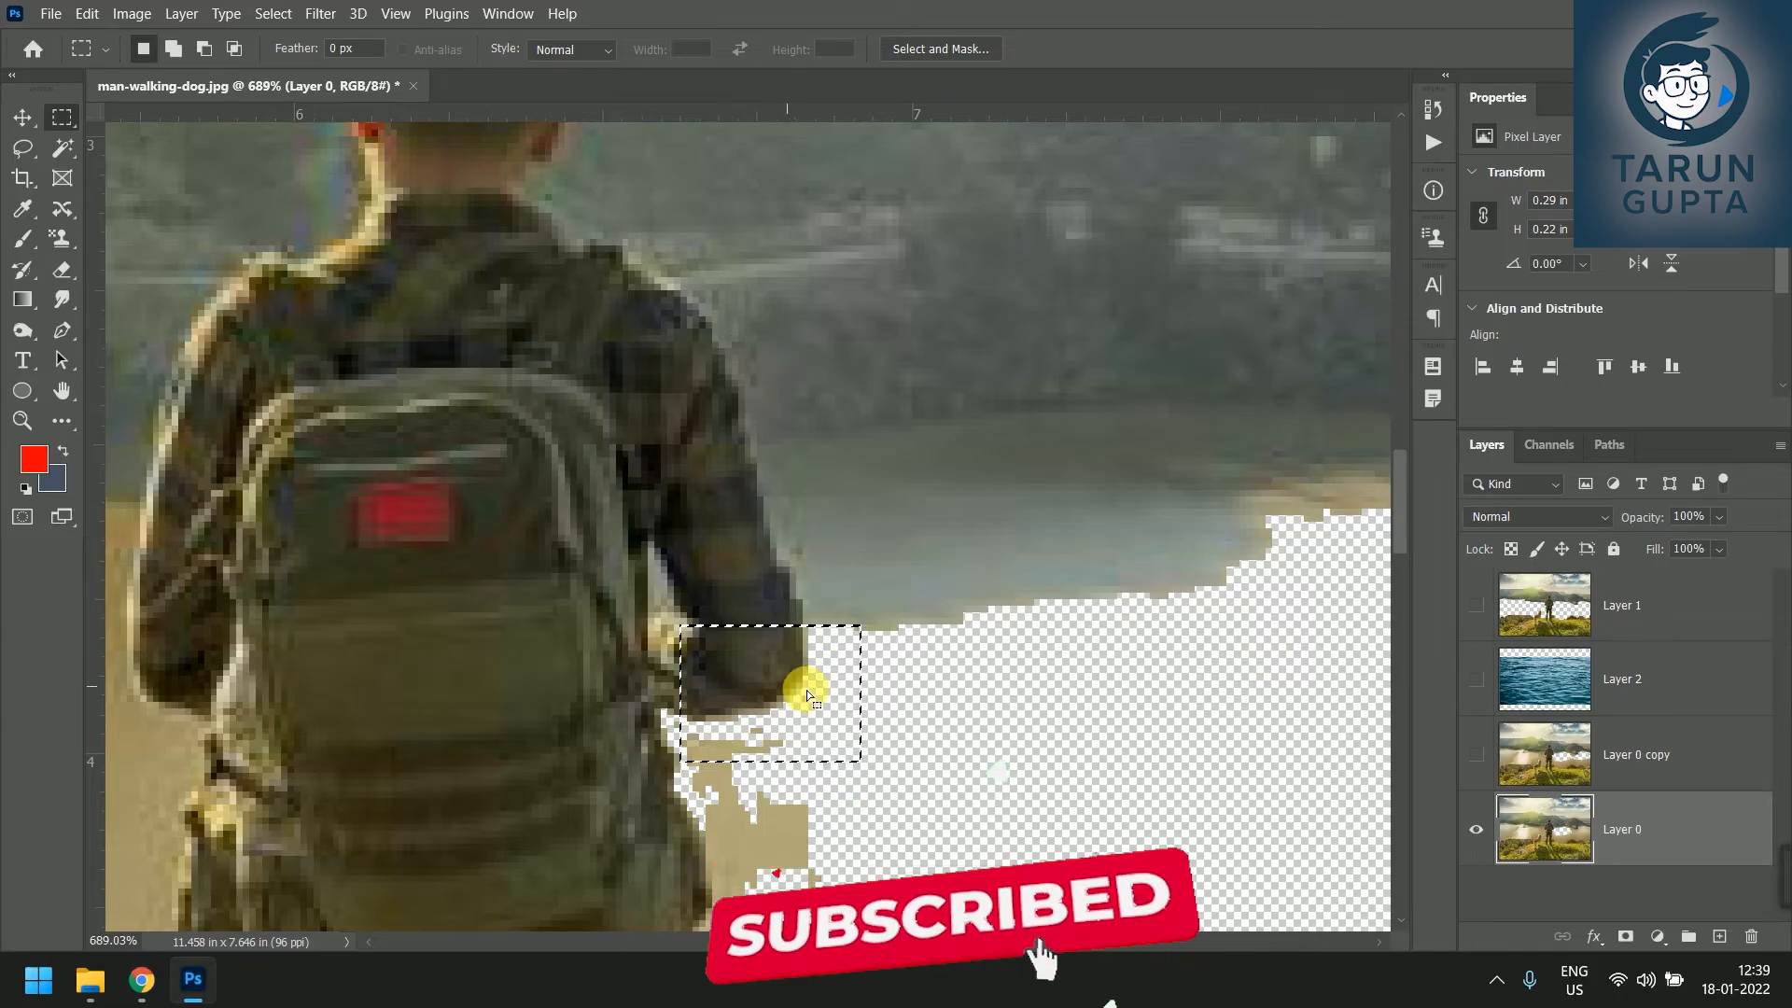
scroll(808, 700, "up", 4)
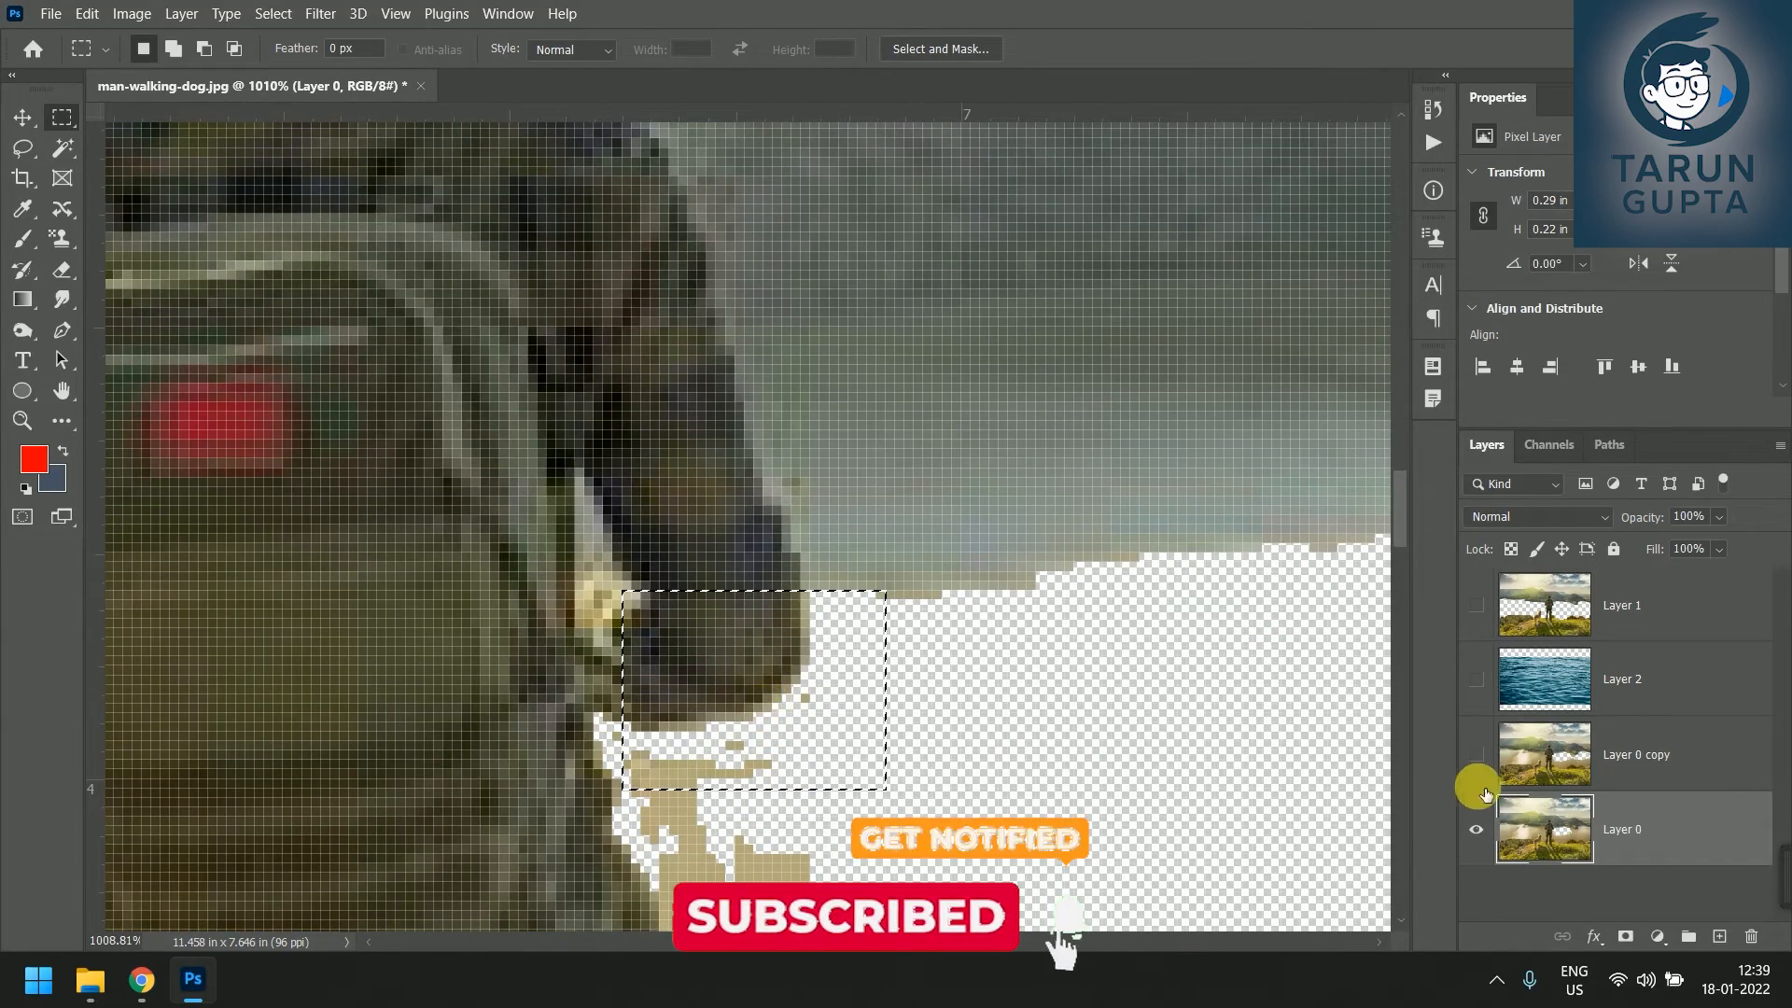
left_click(1476, 829)
left_click(1476, 754)
scroll(849, 664, "down", 2)
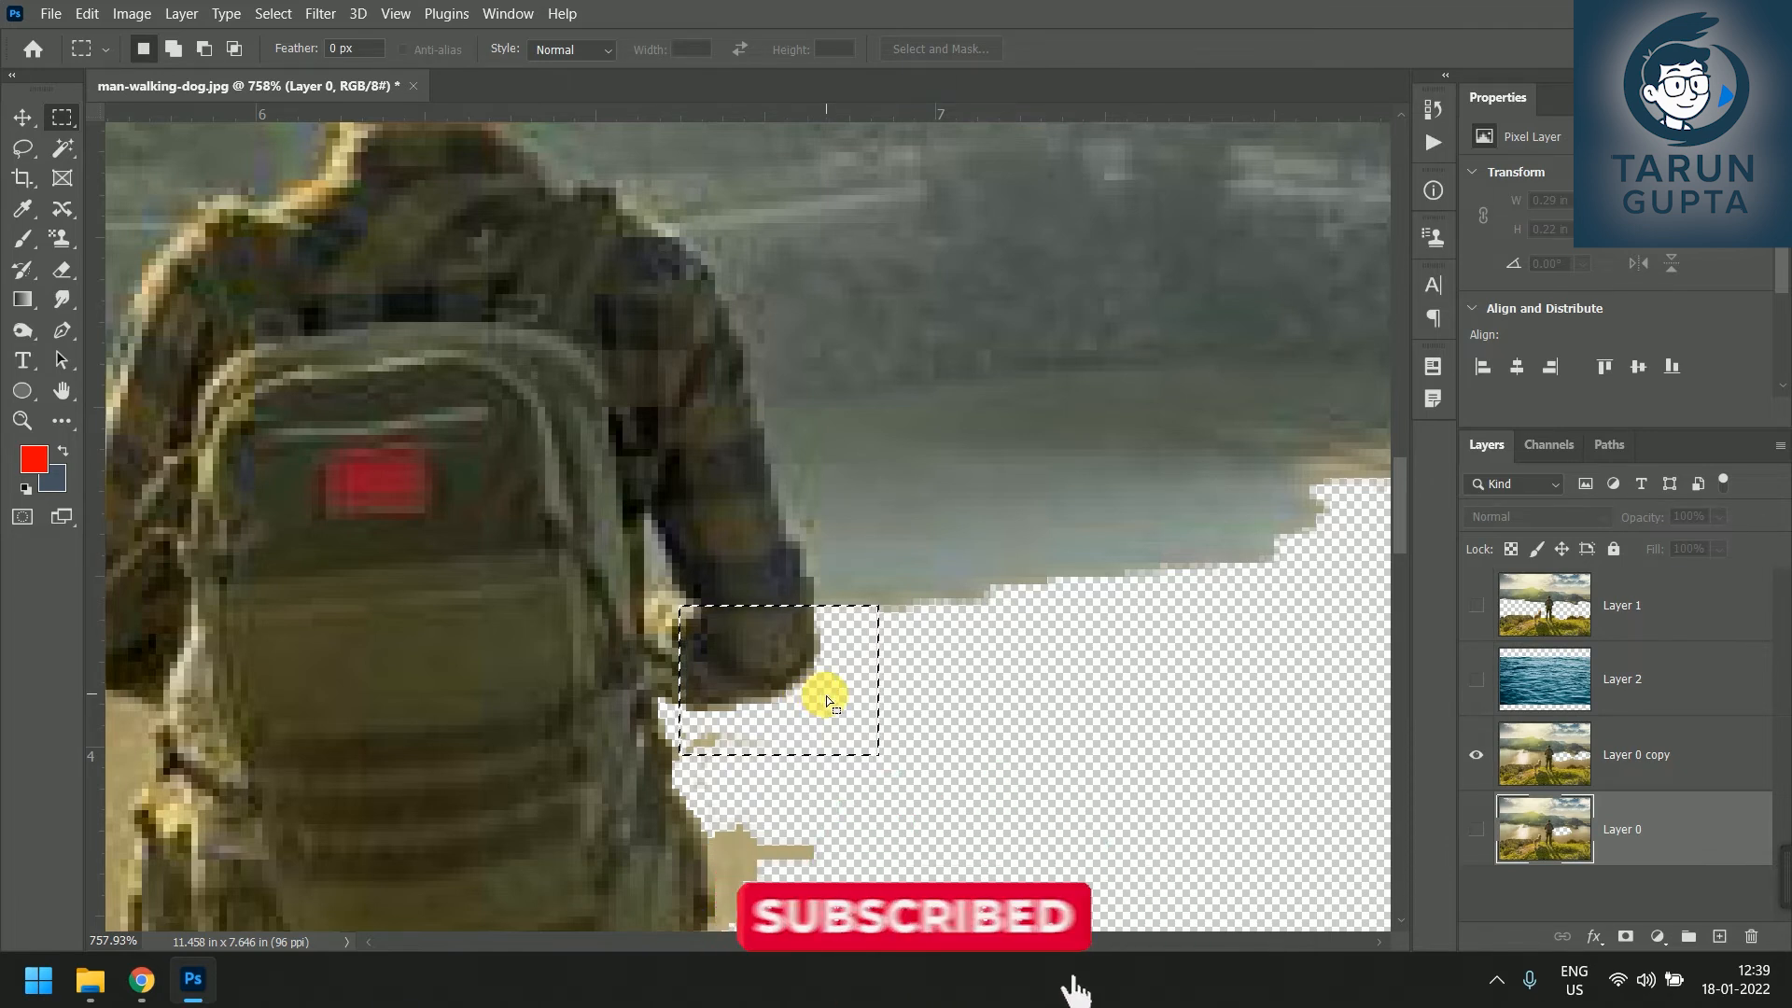
scroll(826, 696, "down", 5)
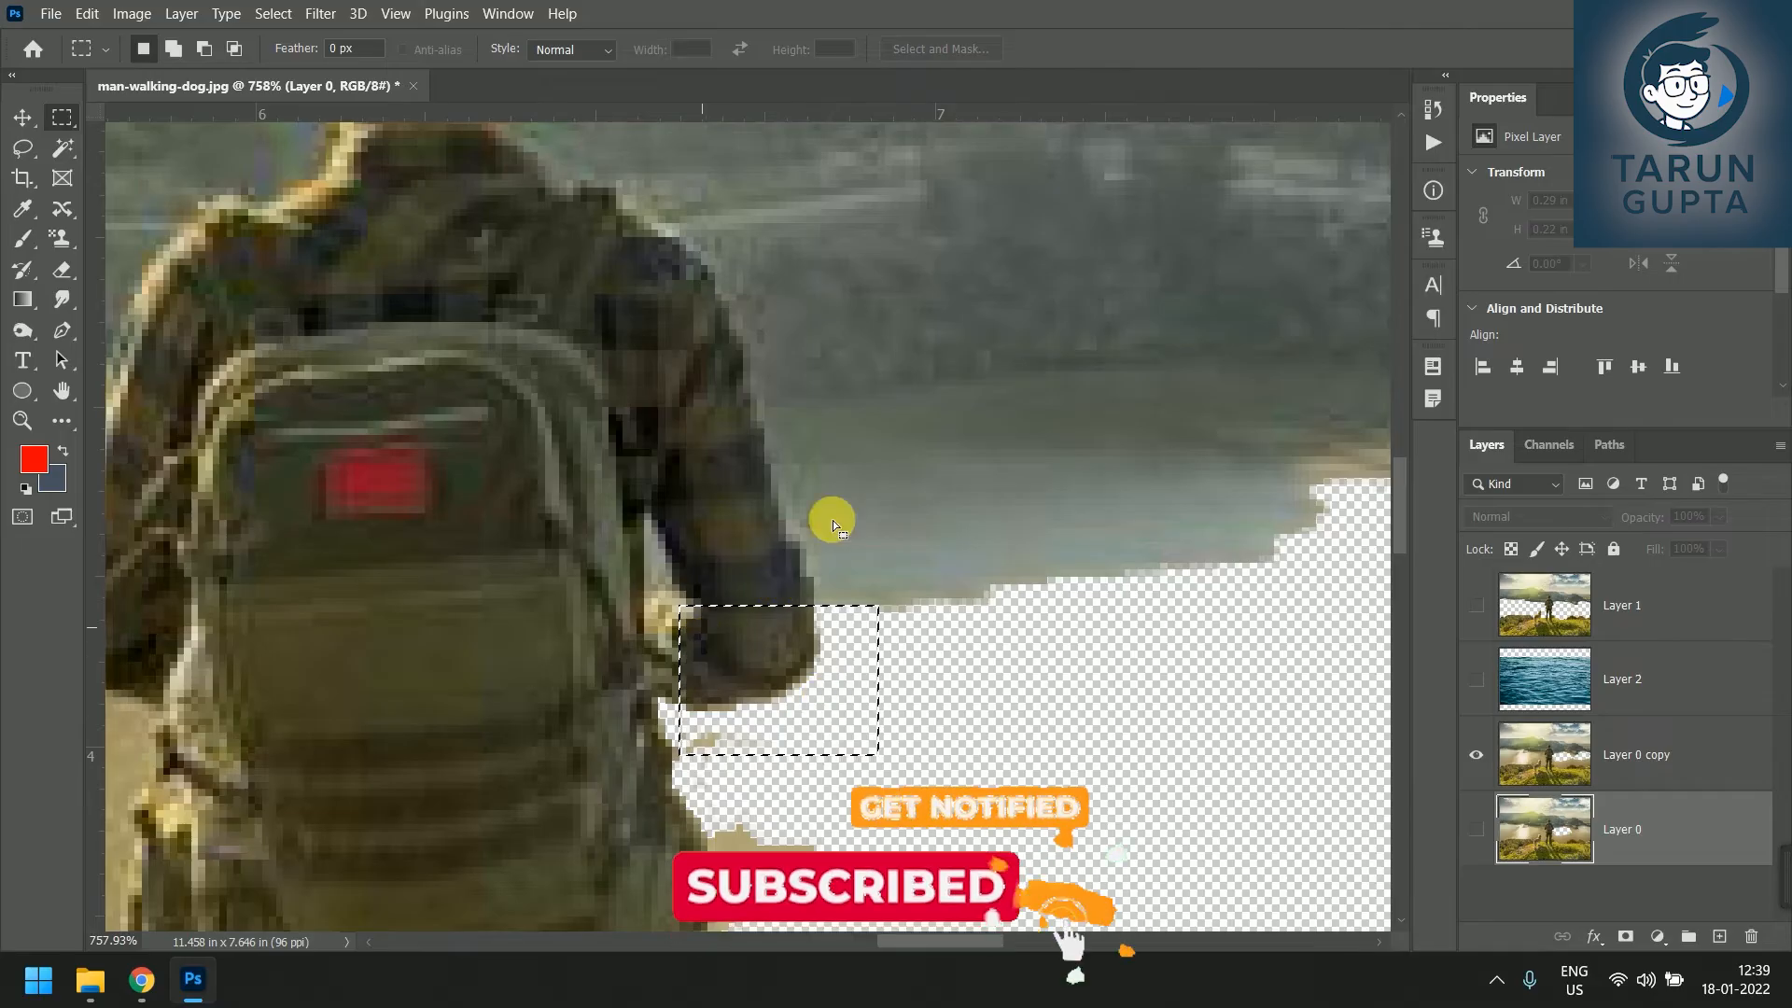